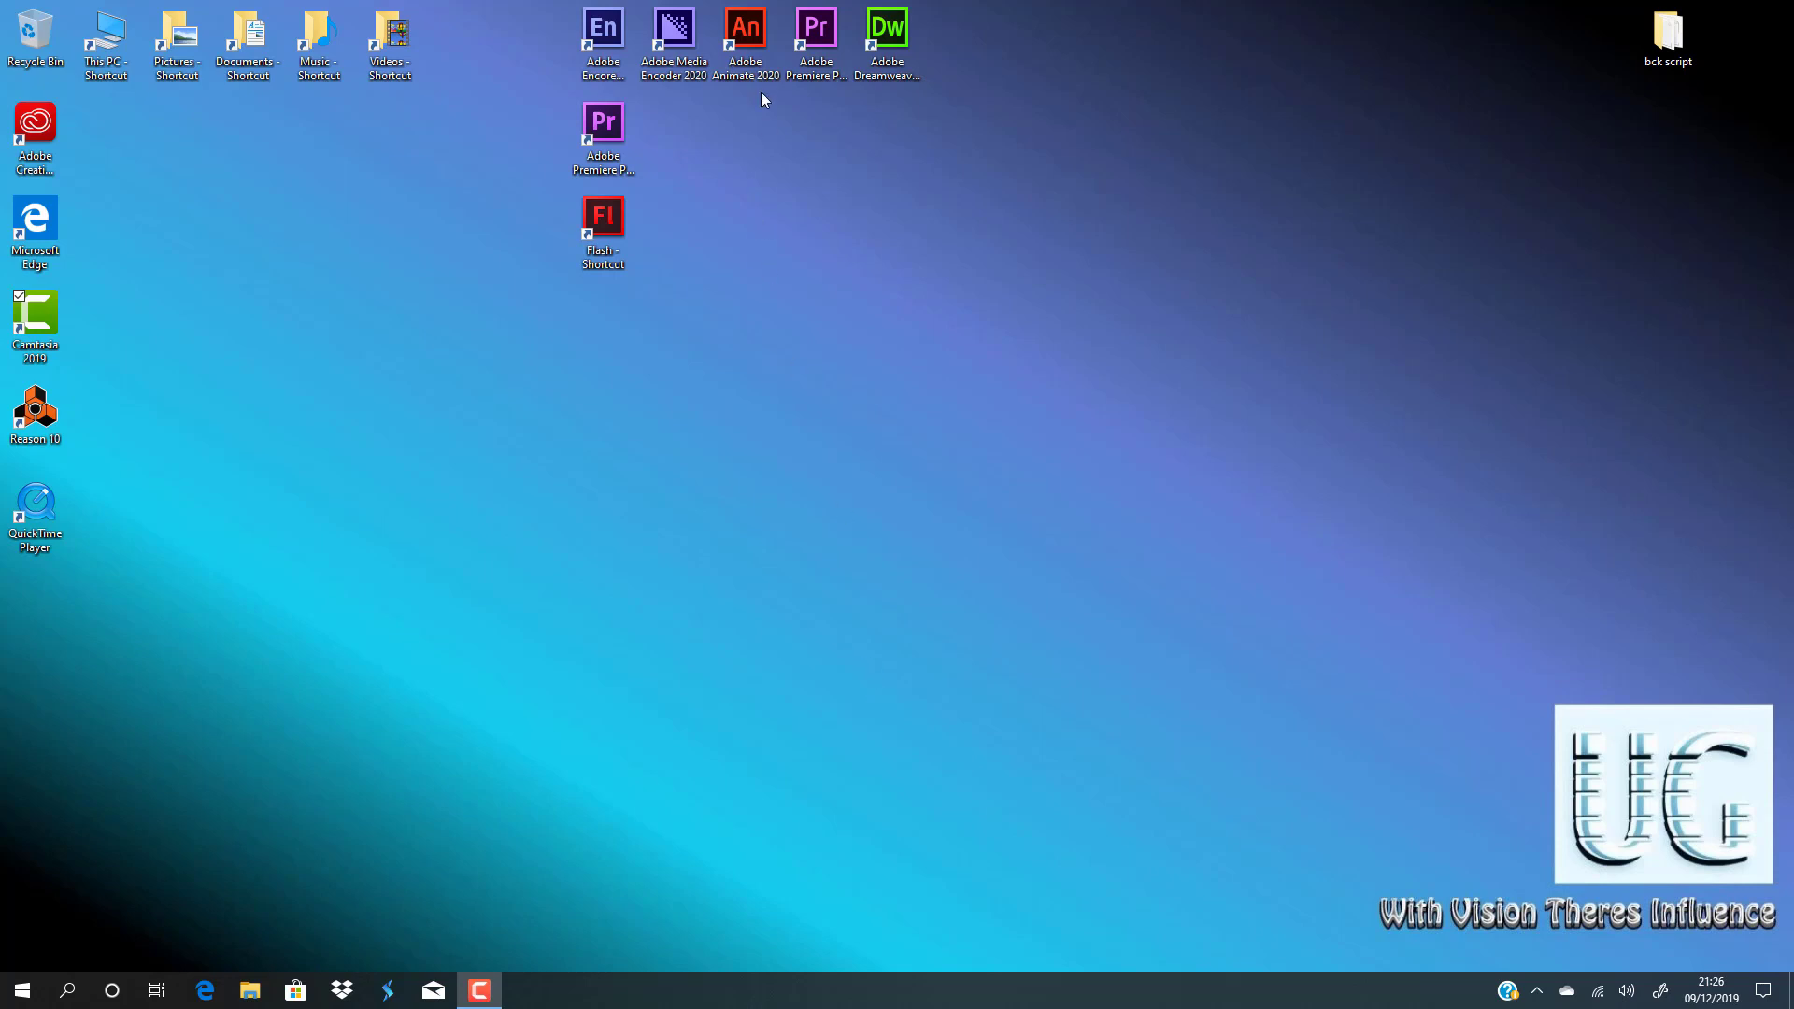
- Open Adobe Animate 2020 and create a new HTML5 Canvas document from the Canvas preset
{"action": "double_click", "coordinate": [752, 39]}
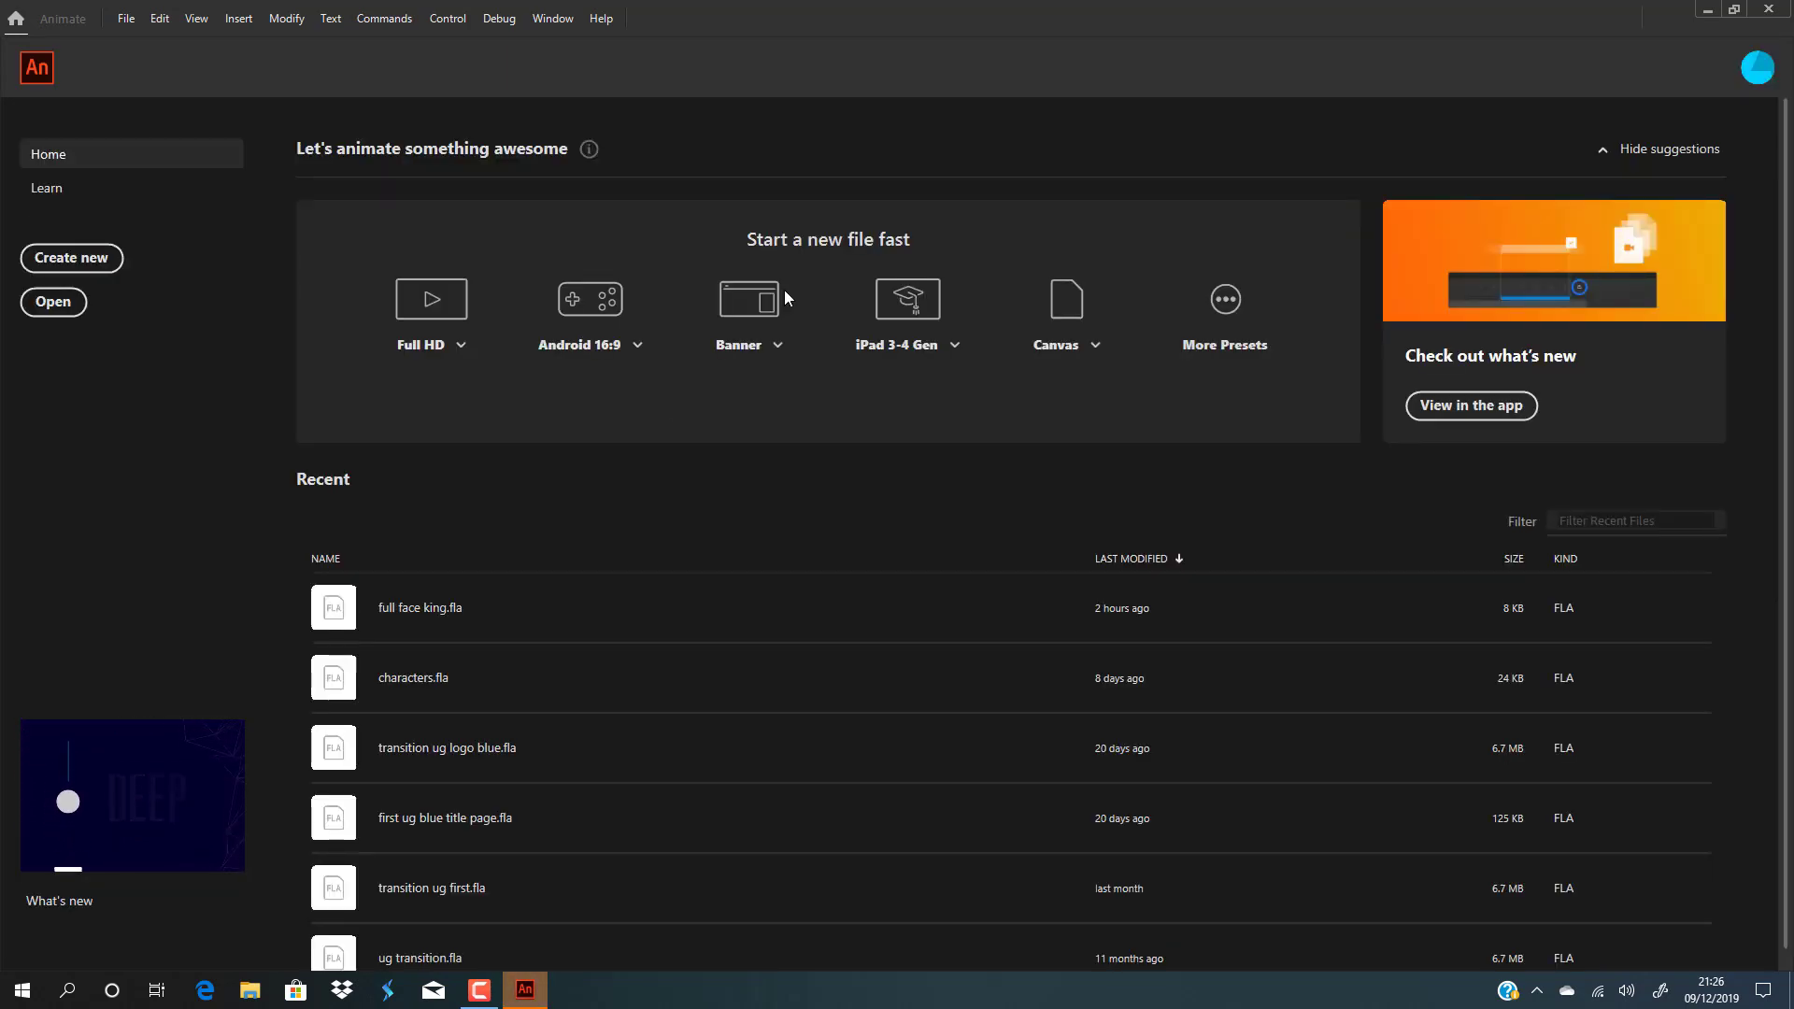
{"action": "left_click", "coordinate": [1072, 314]}
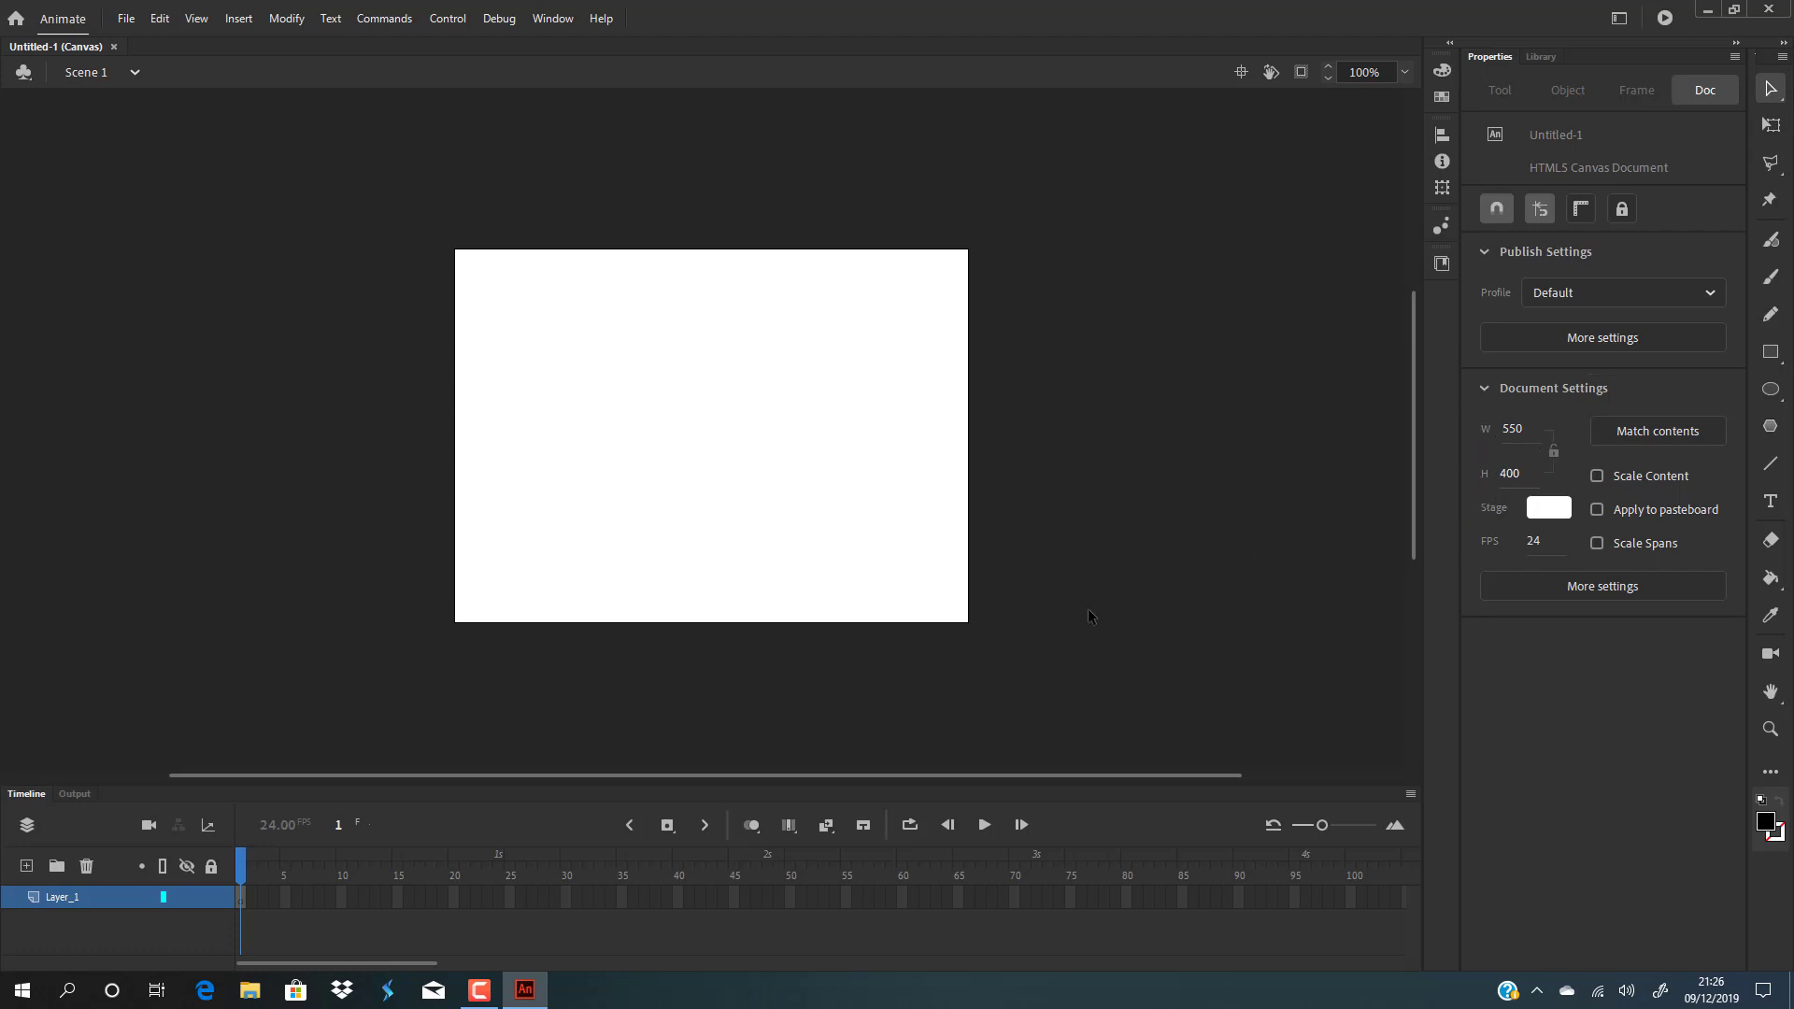
- Add 50 pt static text reading "Ultragene Productions" to the stage and move it to about X 20, Y 150
{"action": "left_click", "coordinate": [1770, 502]}
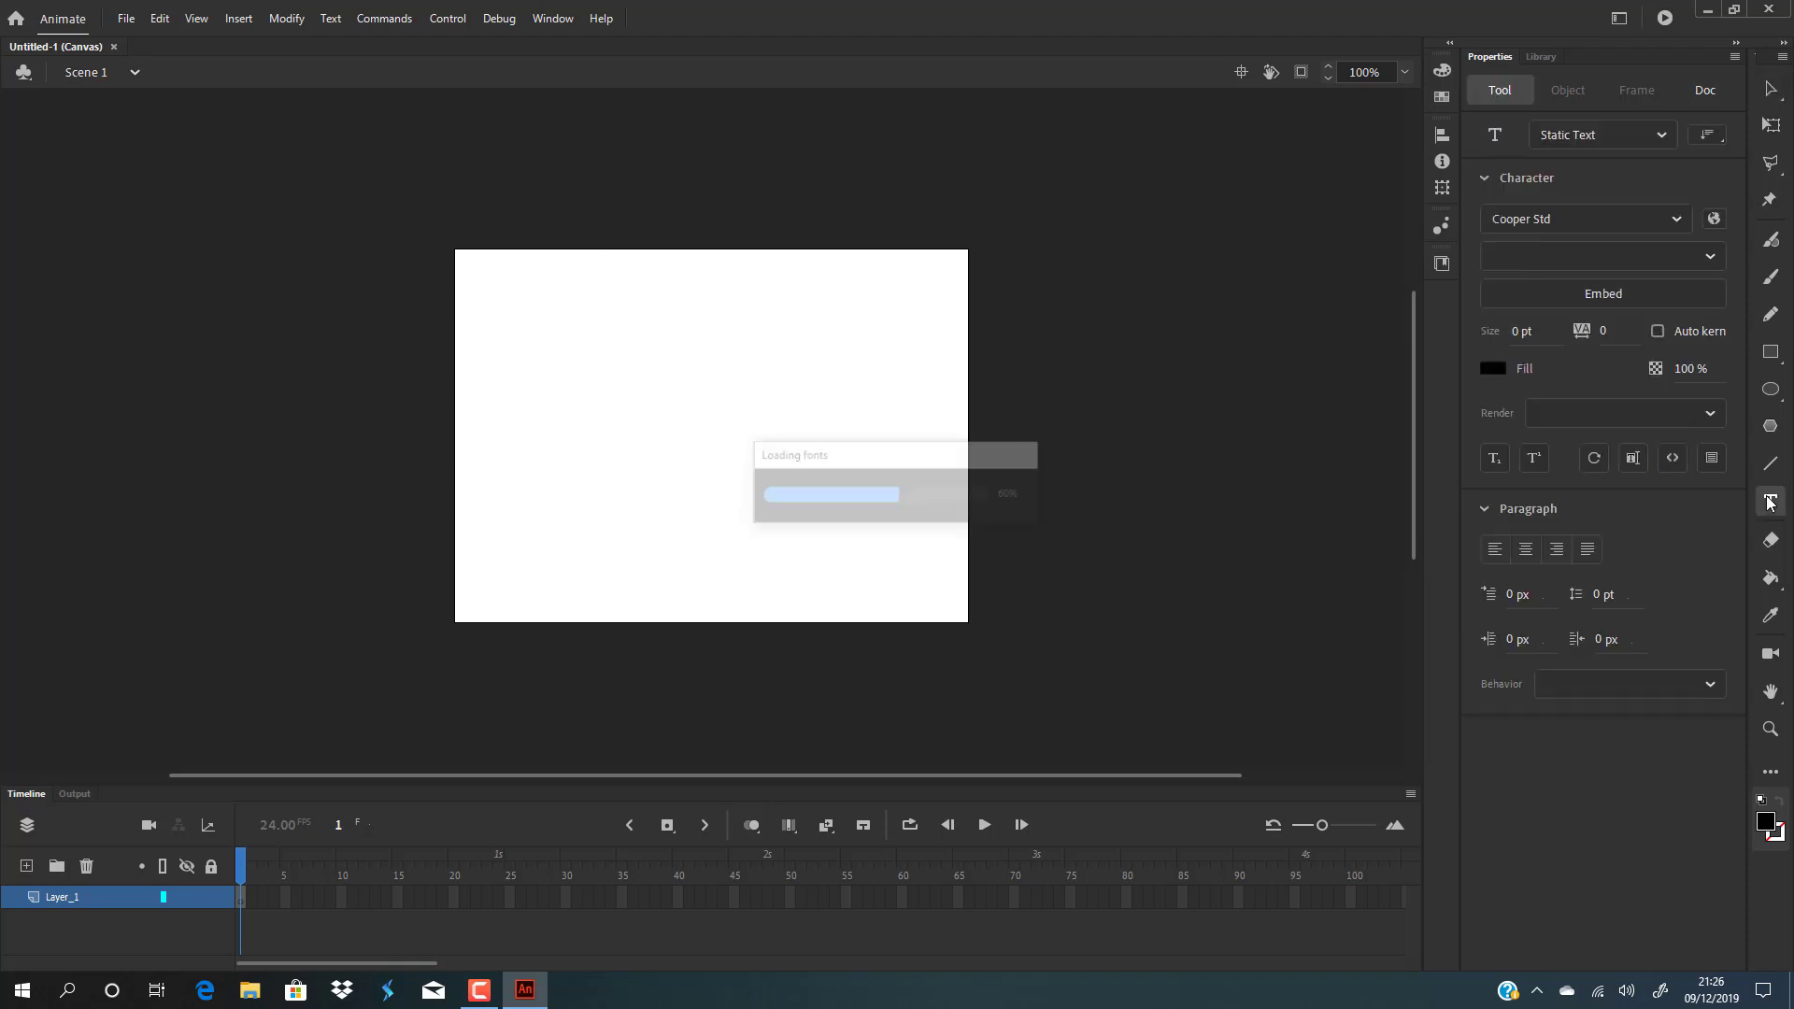
{"action": "left_click", "coordinate": [1524, 333]}
{"action": "type", "text": "53"}
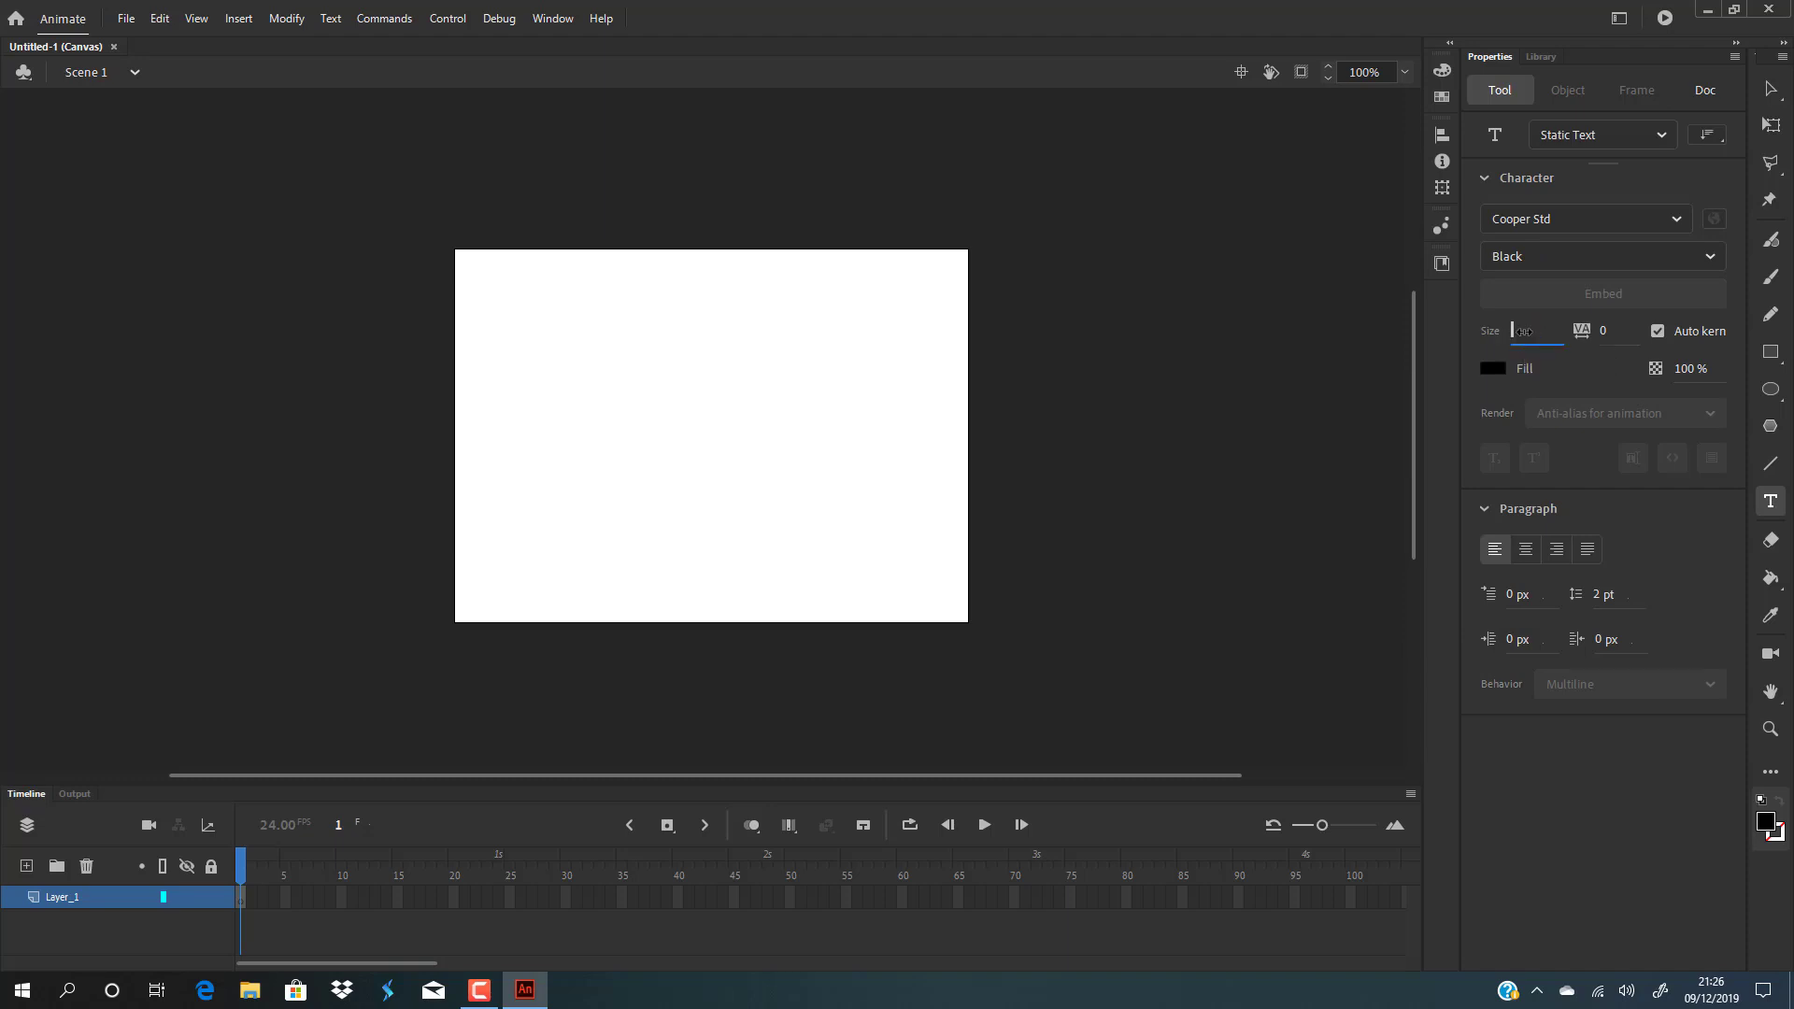
{"action": "key", "text": "Return"}
{"action": "left_click", "coordinate": [550, 397]}
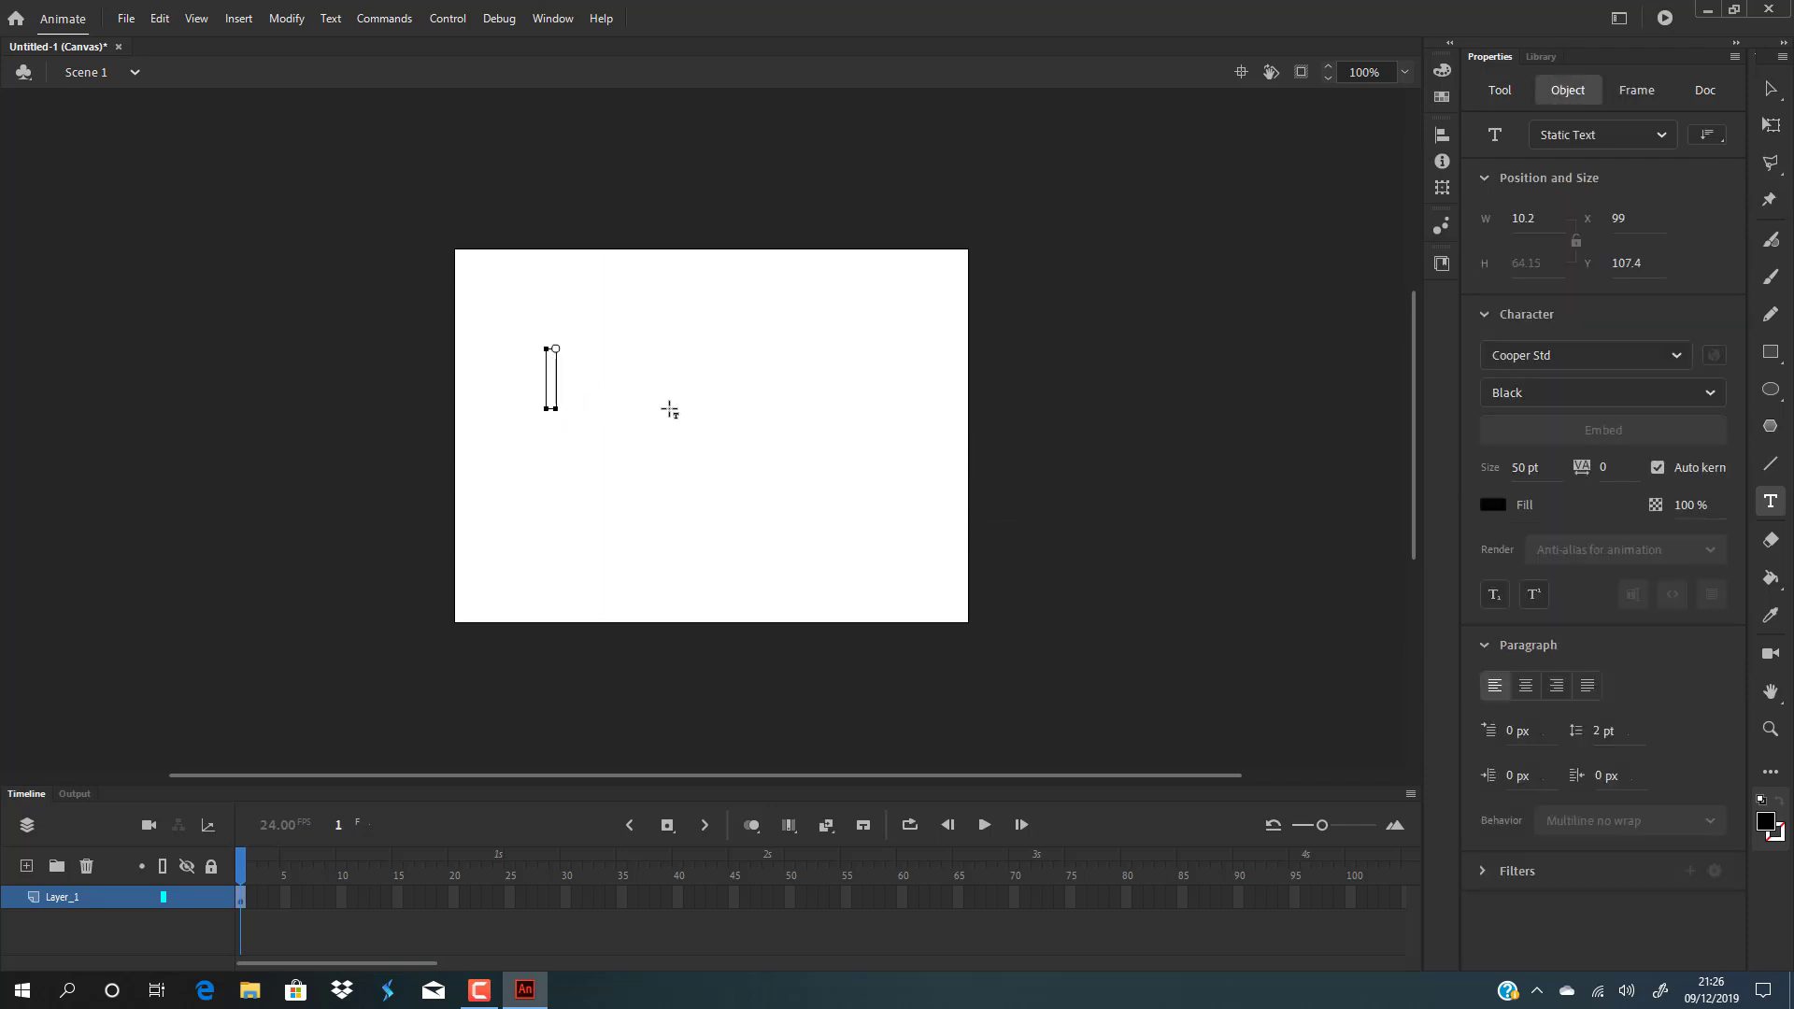
{"action": "type", "text": "Ultragene"}
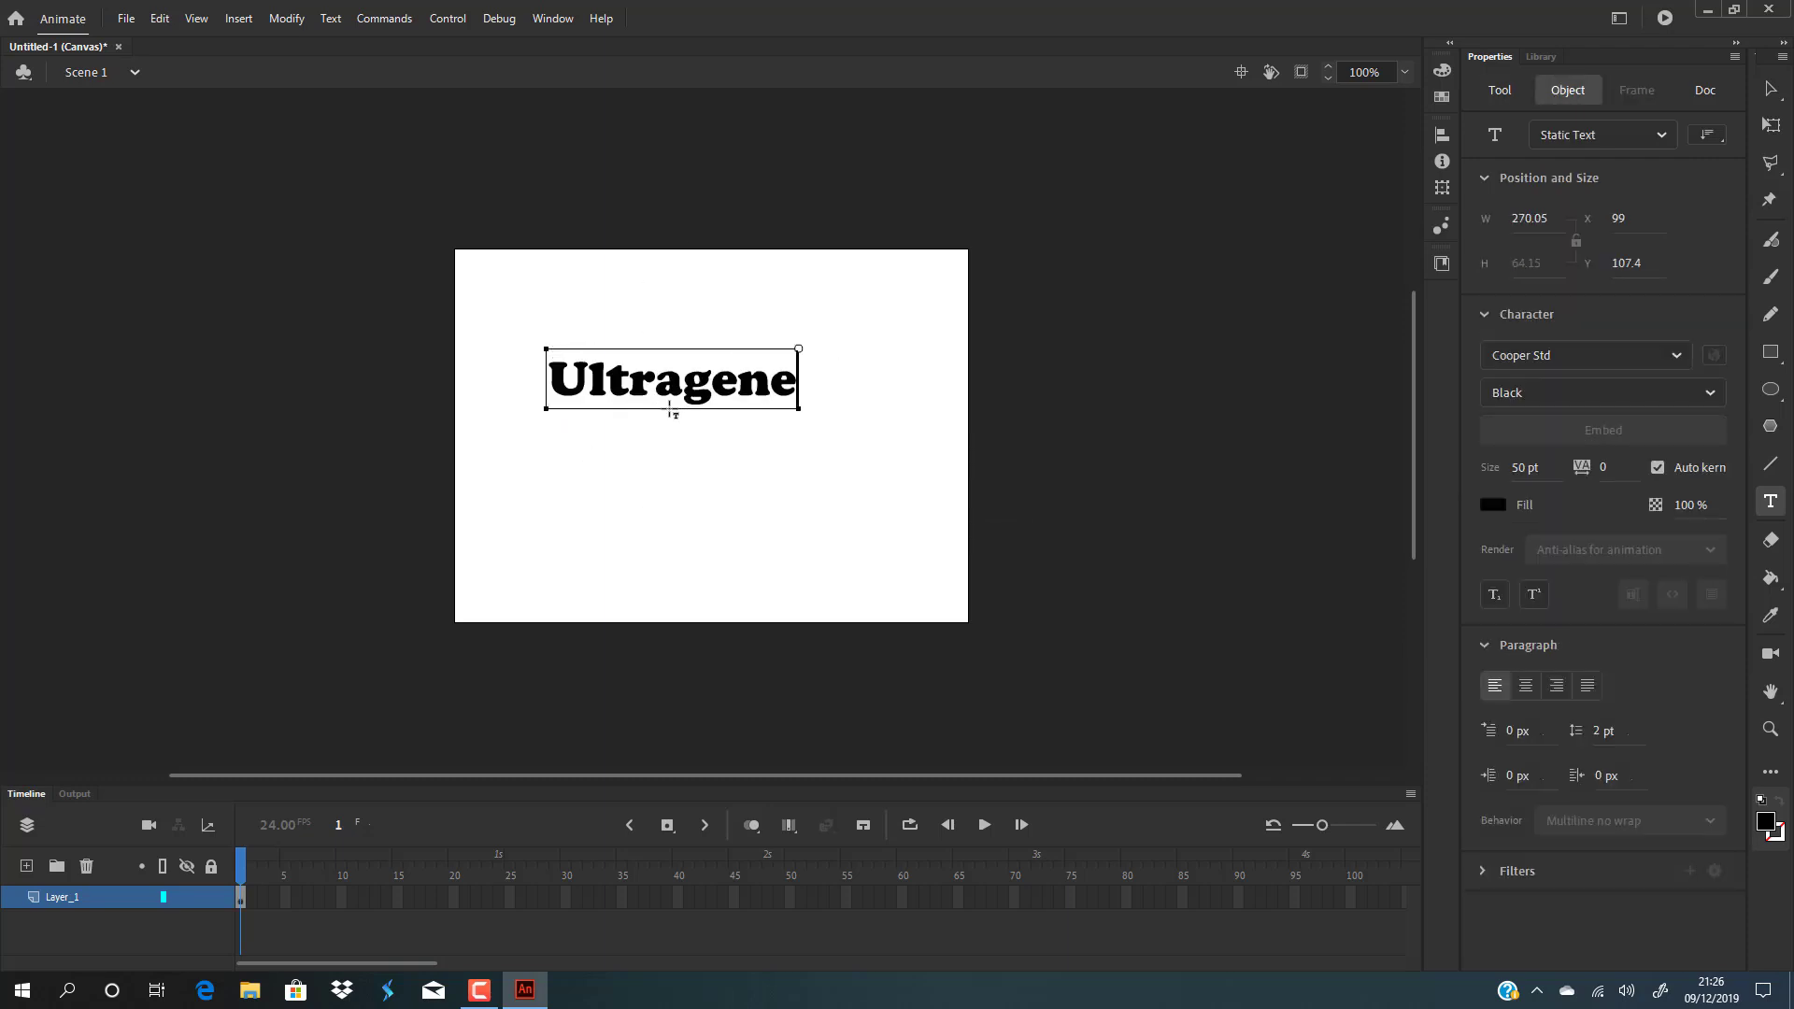
{"action": "type", "text": " Productions"}
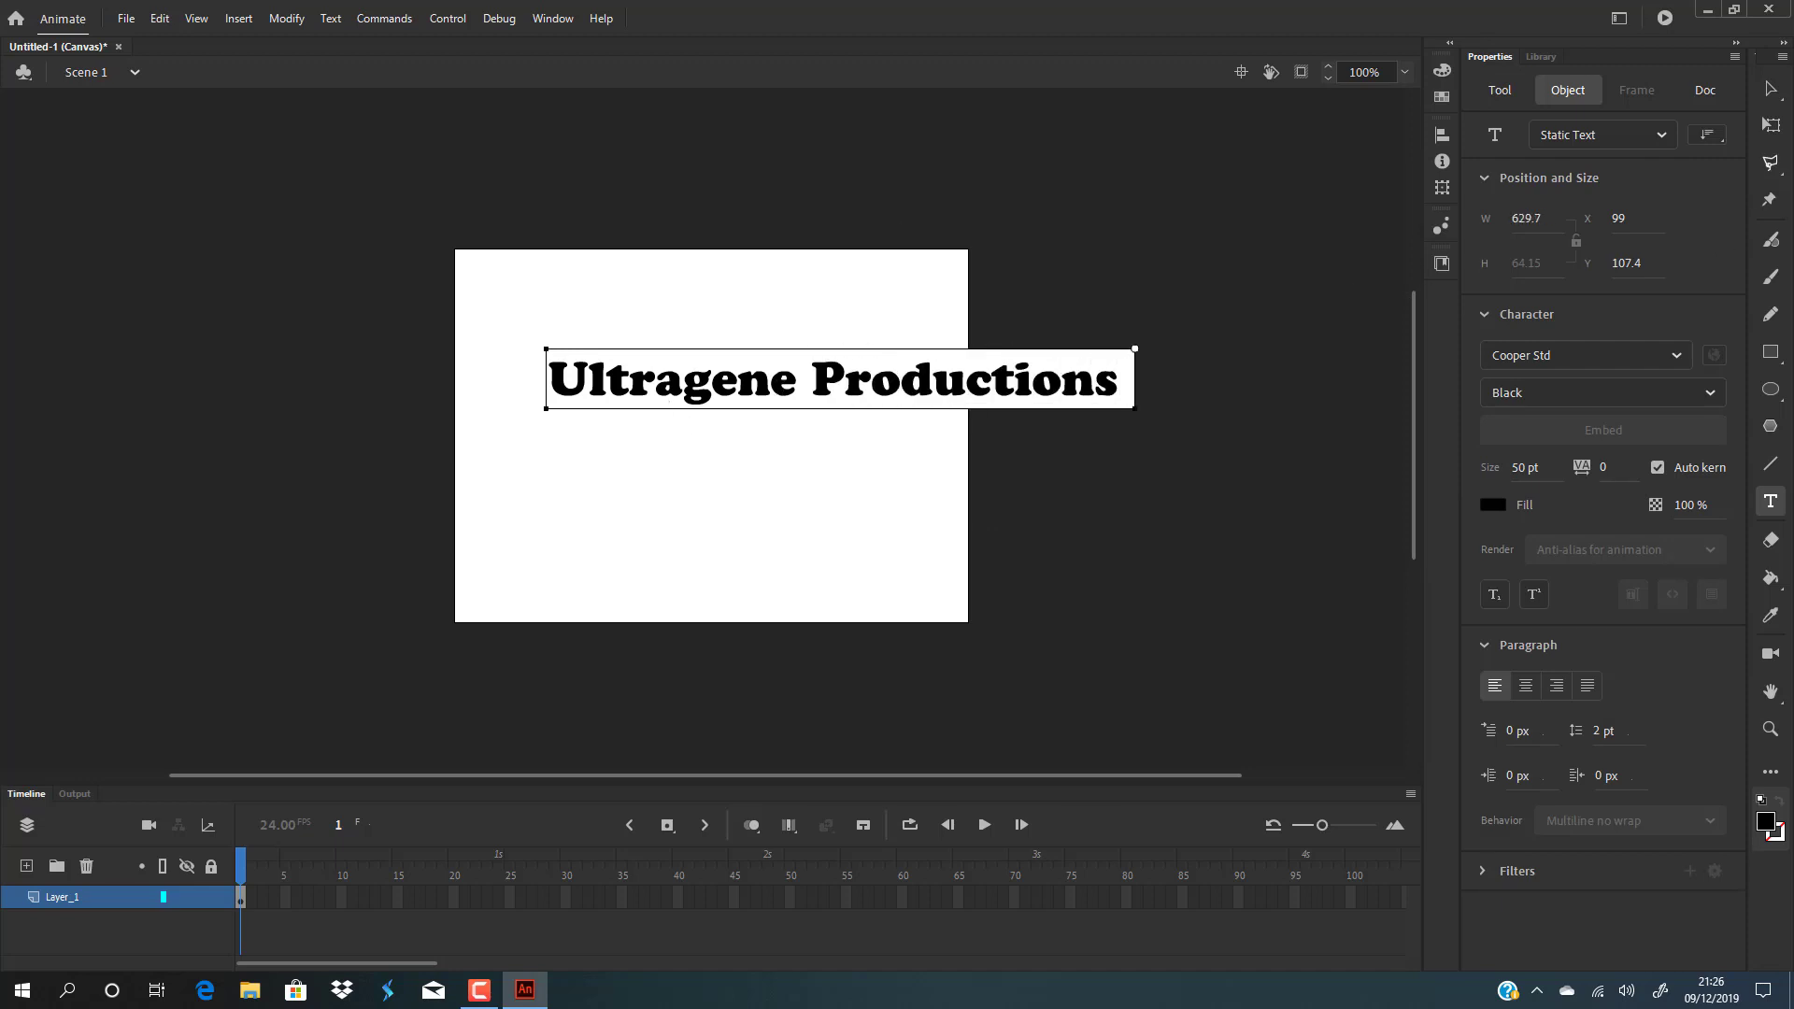
{"action": "left_click", "coordinate": [1769, 88]}
{"action": "left_click_drag", "start_coordinate": [937, 390], "coordinate": [813, 428]}
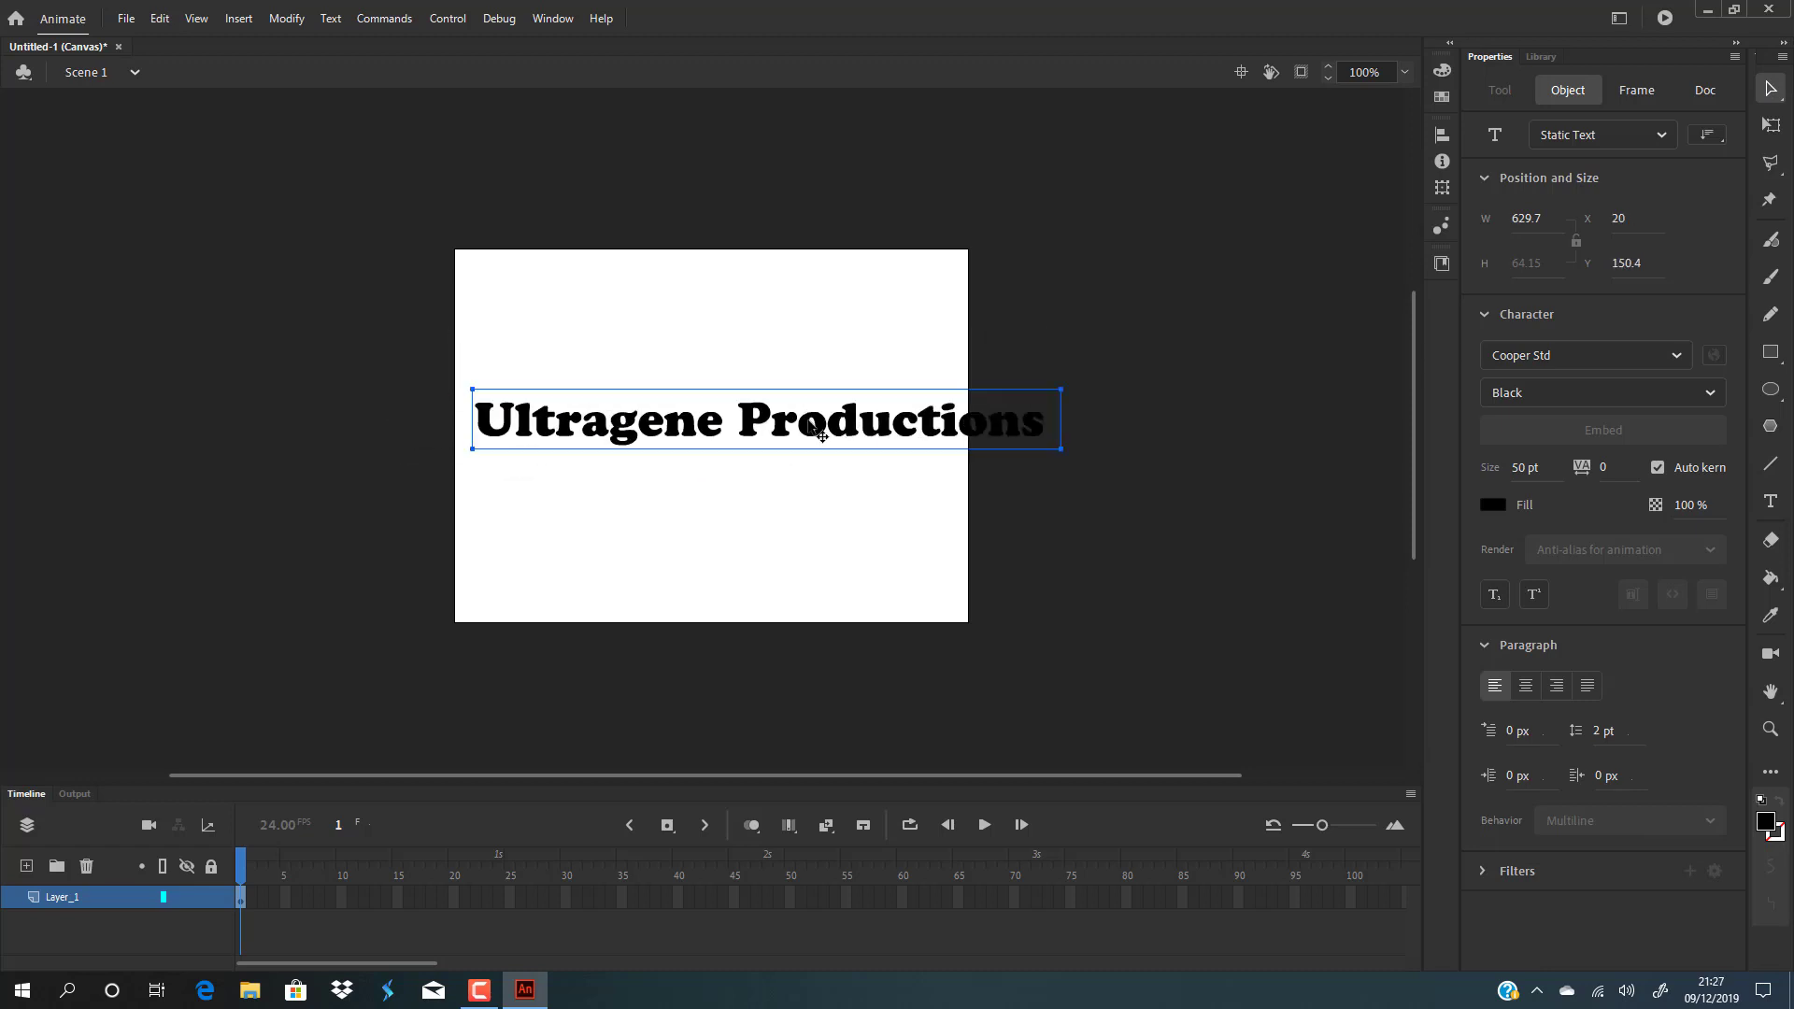
{"action": "left_click", "coordinate": [1404, 72]}
{"action": "left_click", "coordinate": [1330, 166]}
{"action": "left_click", "coordinate": [1330, 166]}
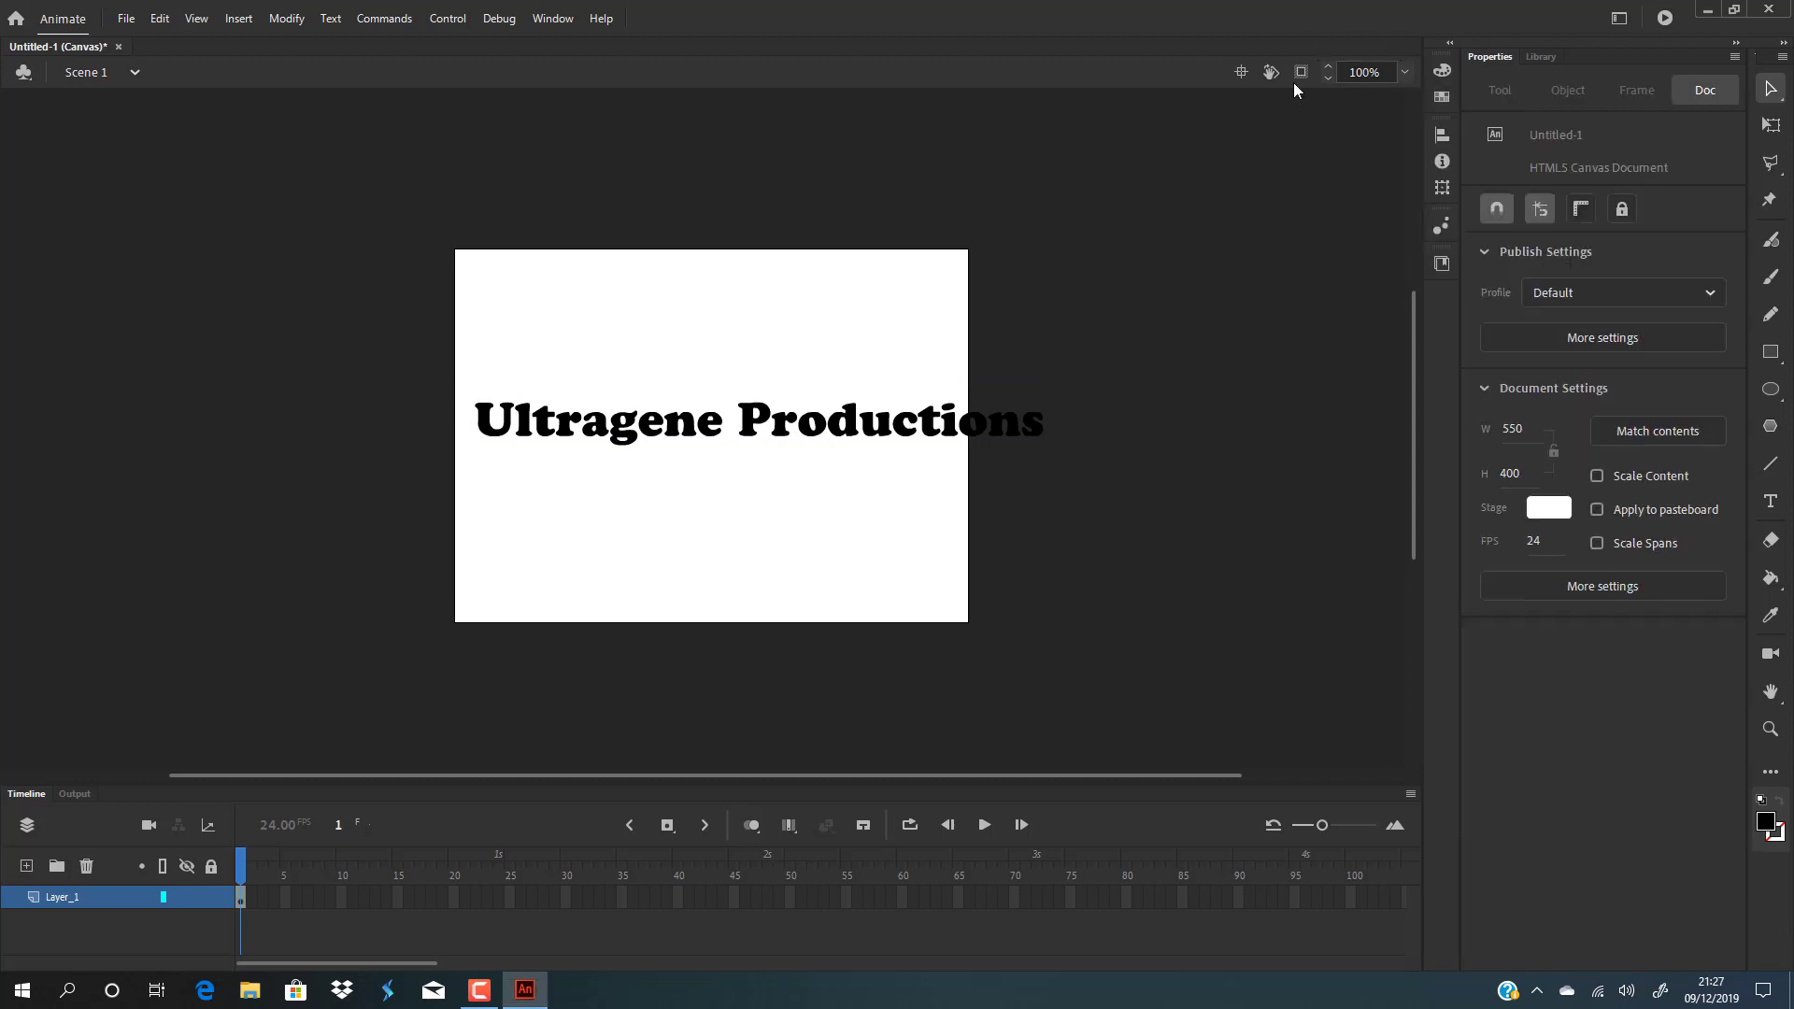
{"action": "left_click", "coordinate": [1405, 72]}
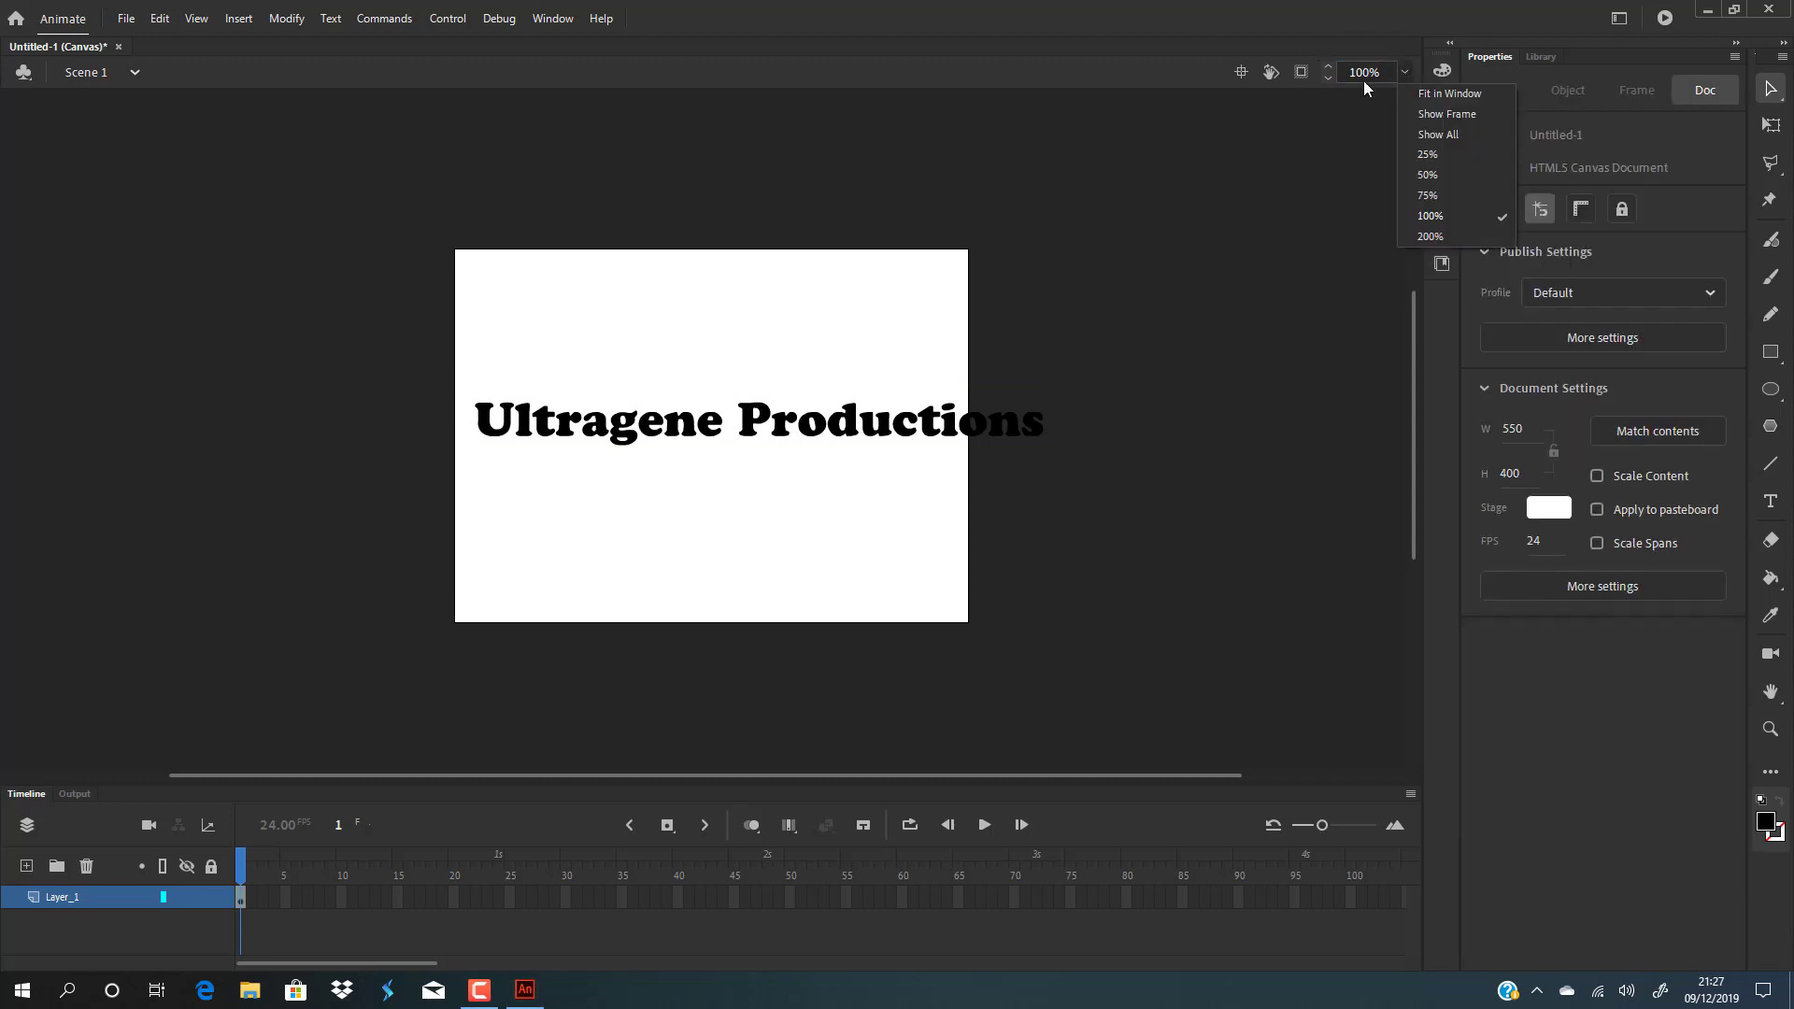
{"action": "left_click", "coordinate": [1440, 178]}
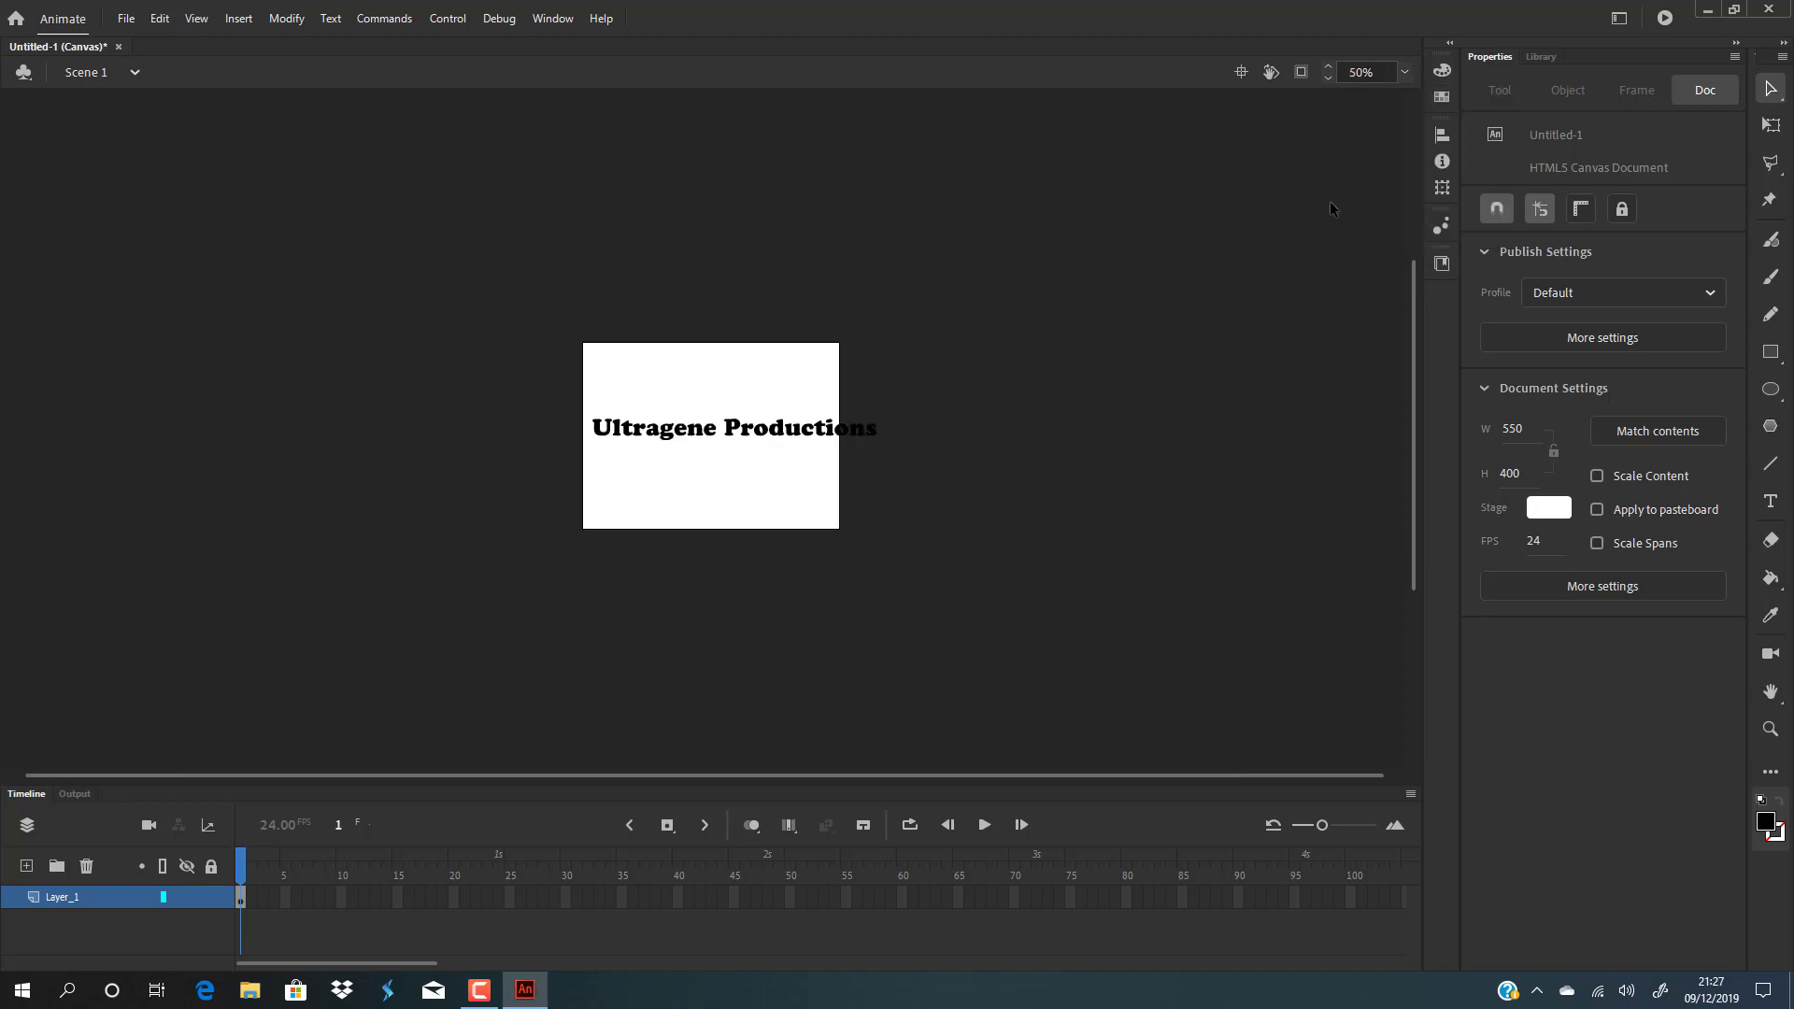
{"action": "left_click", "coordinate": [1404, 72]}
{"action": "left_click", "coordinate": [1444, 216]}
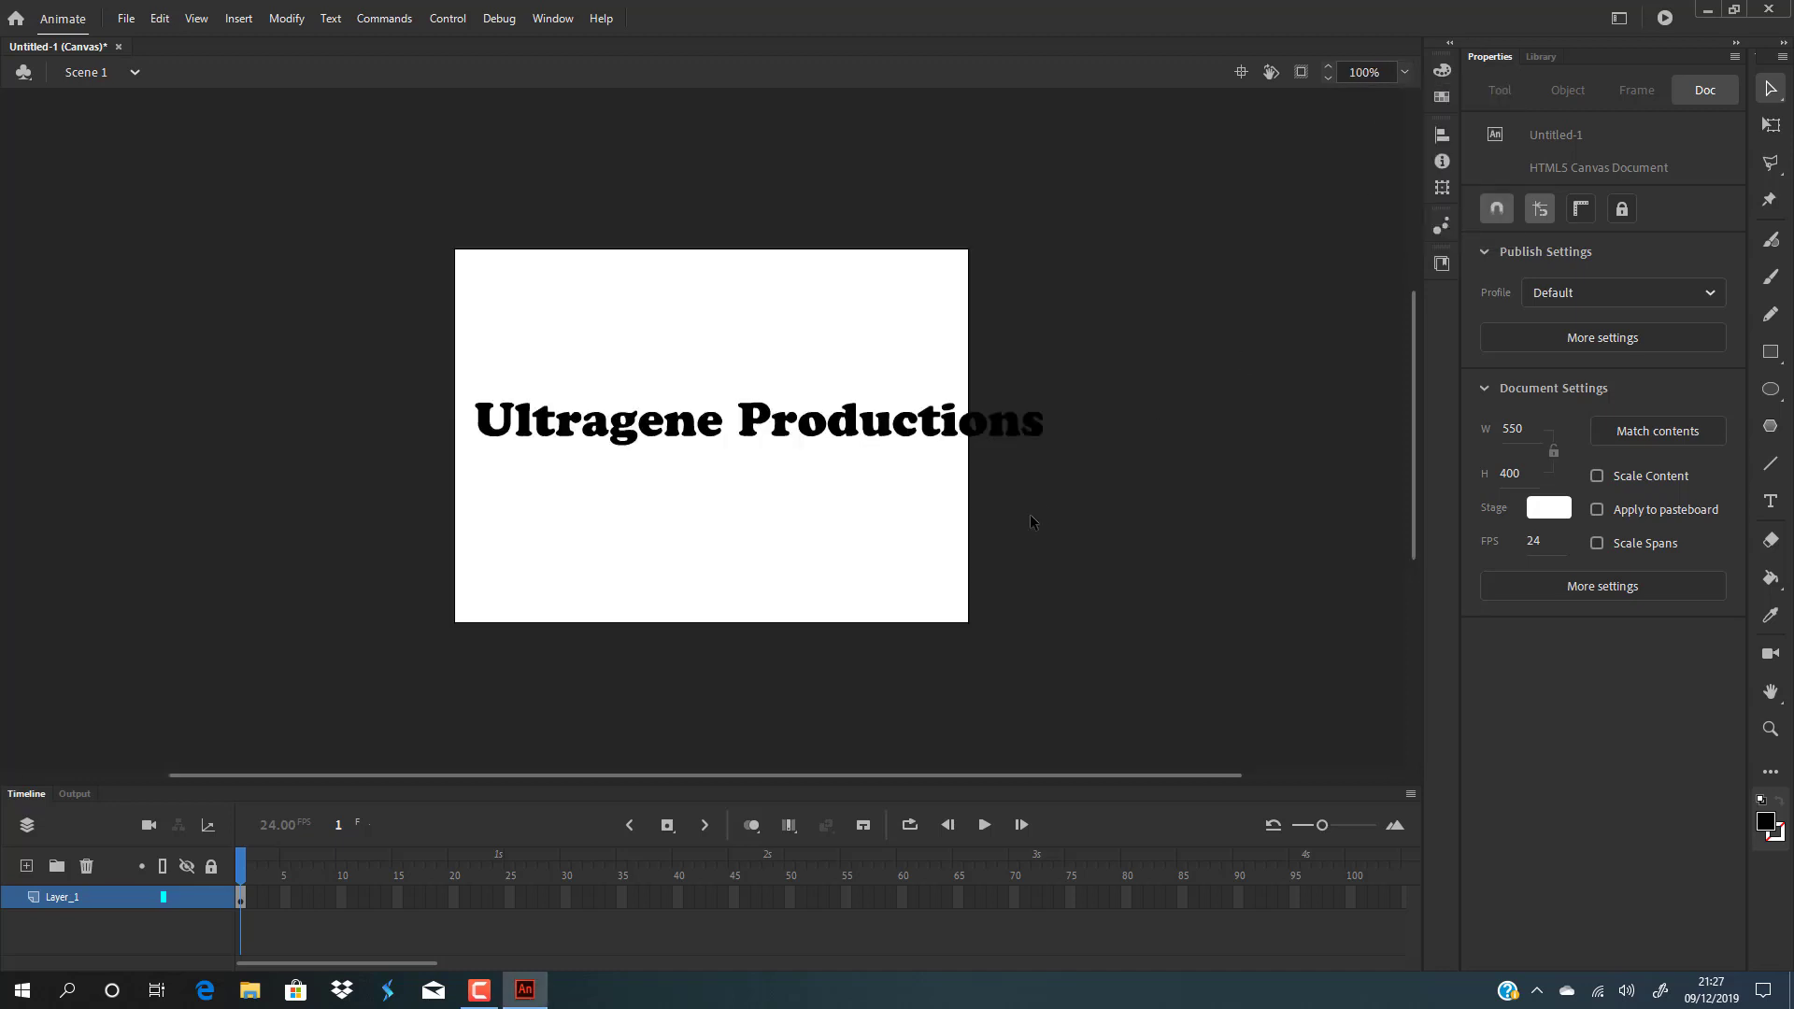
- Move the text to about X 27, Y 93 and convert it to a movie clip symbol named "text"
{"action": "left_click", "coordinate": [789, 430]}
{"action": "left_click_drag", "start_coordinate": [798, 428], "coordinate": [814, 372]}
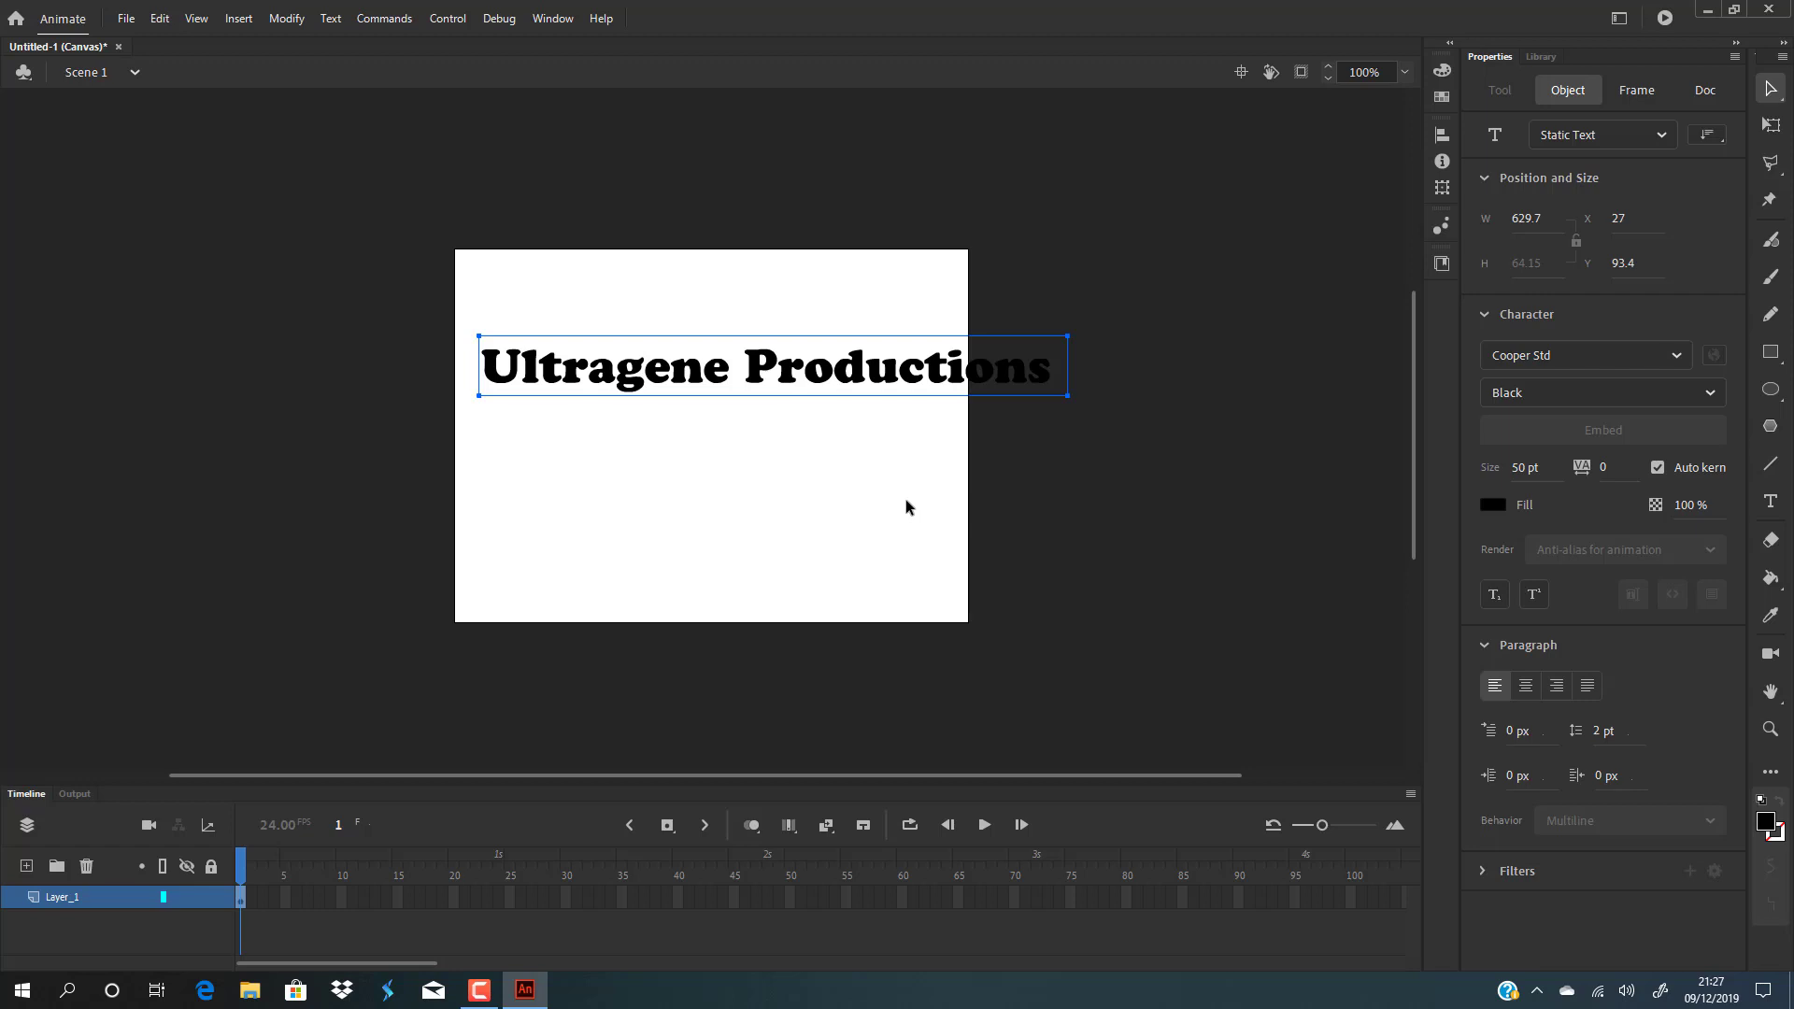
{"action": "key", "text": "F8"}
{"action": "type", "text": "t"}
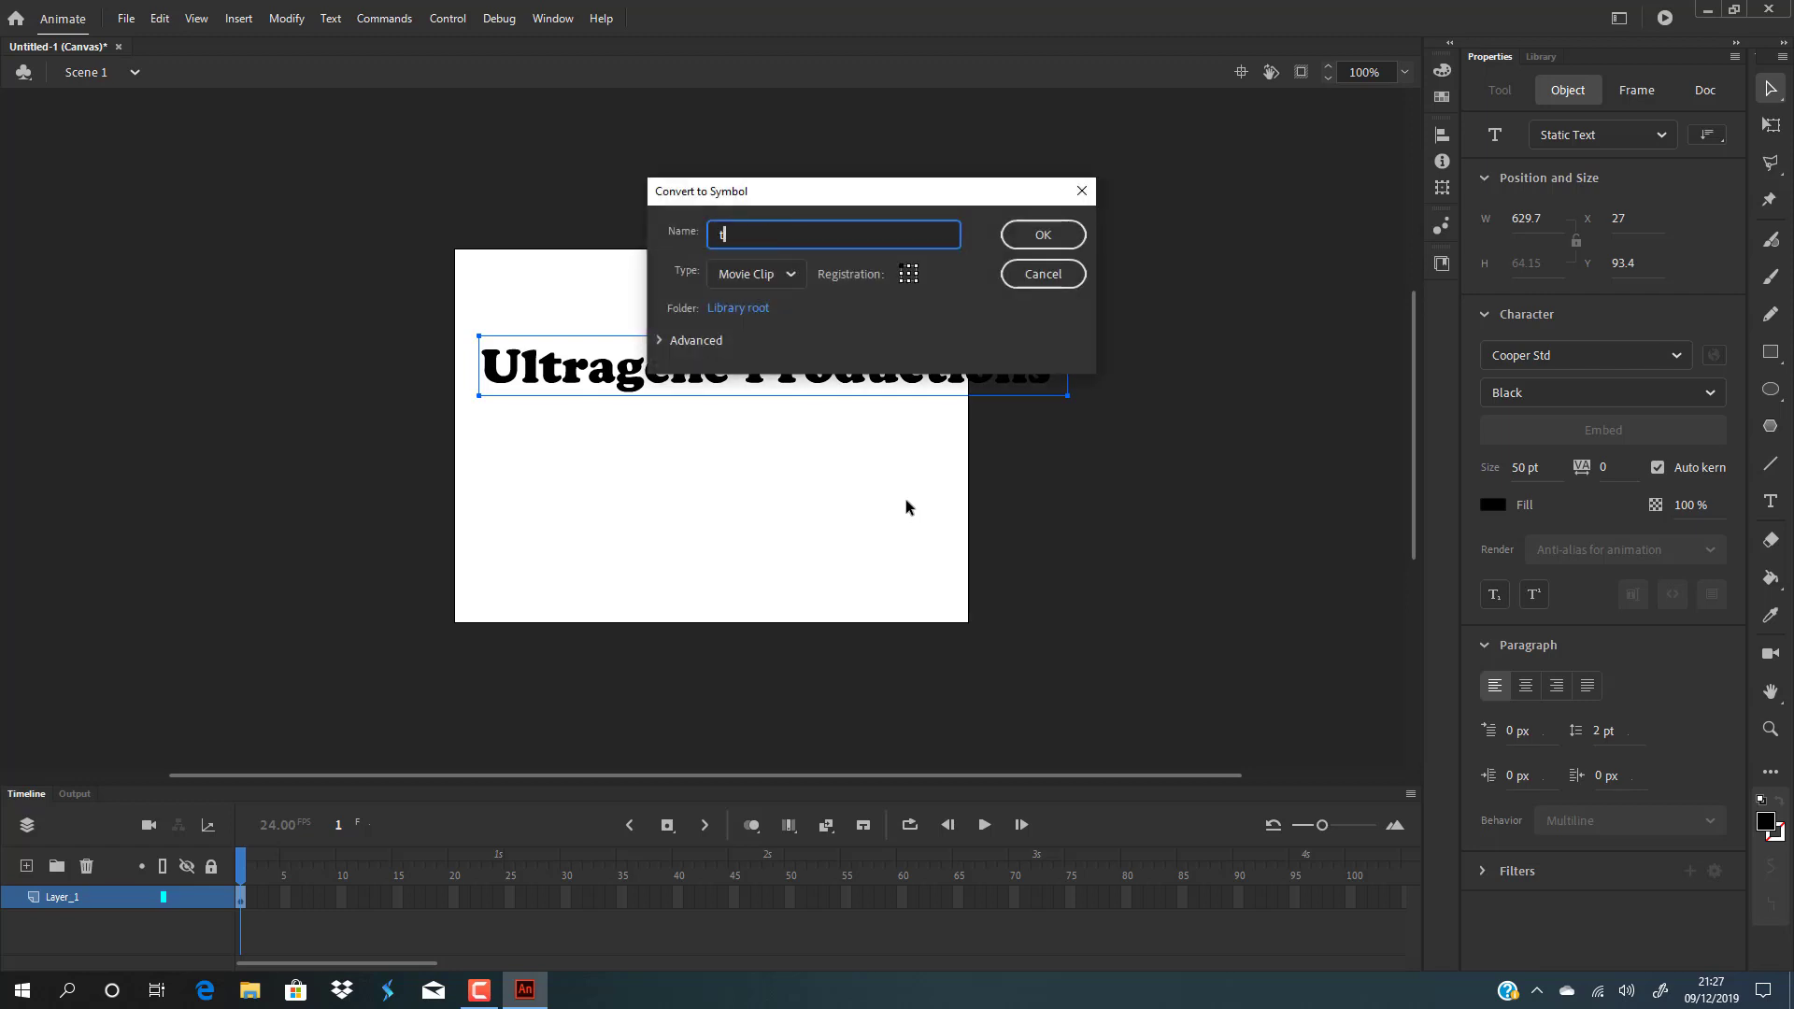
{"action": "type", "text": "ext"}
{"action": "key", "text": "Return"}
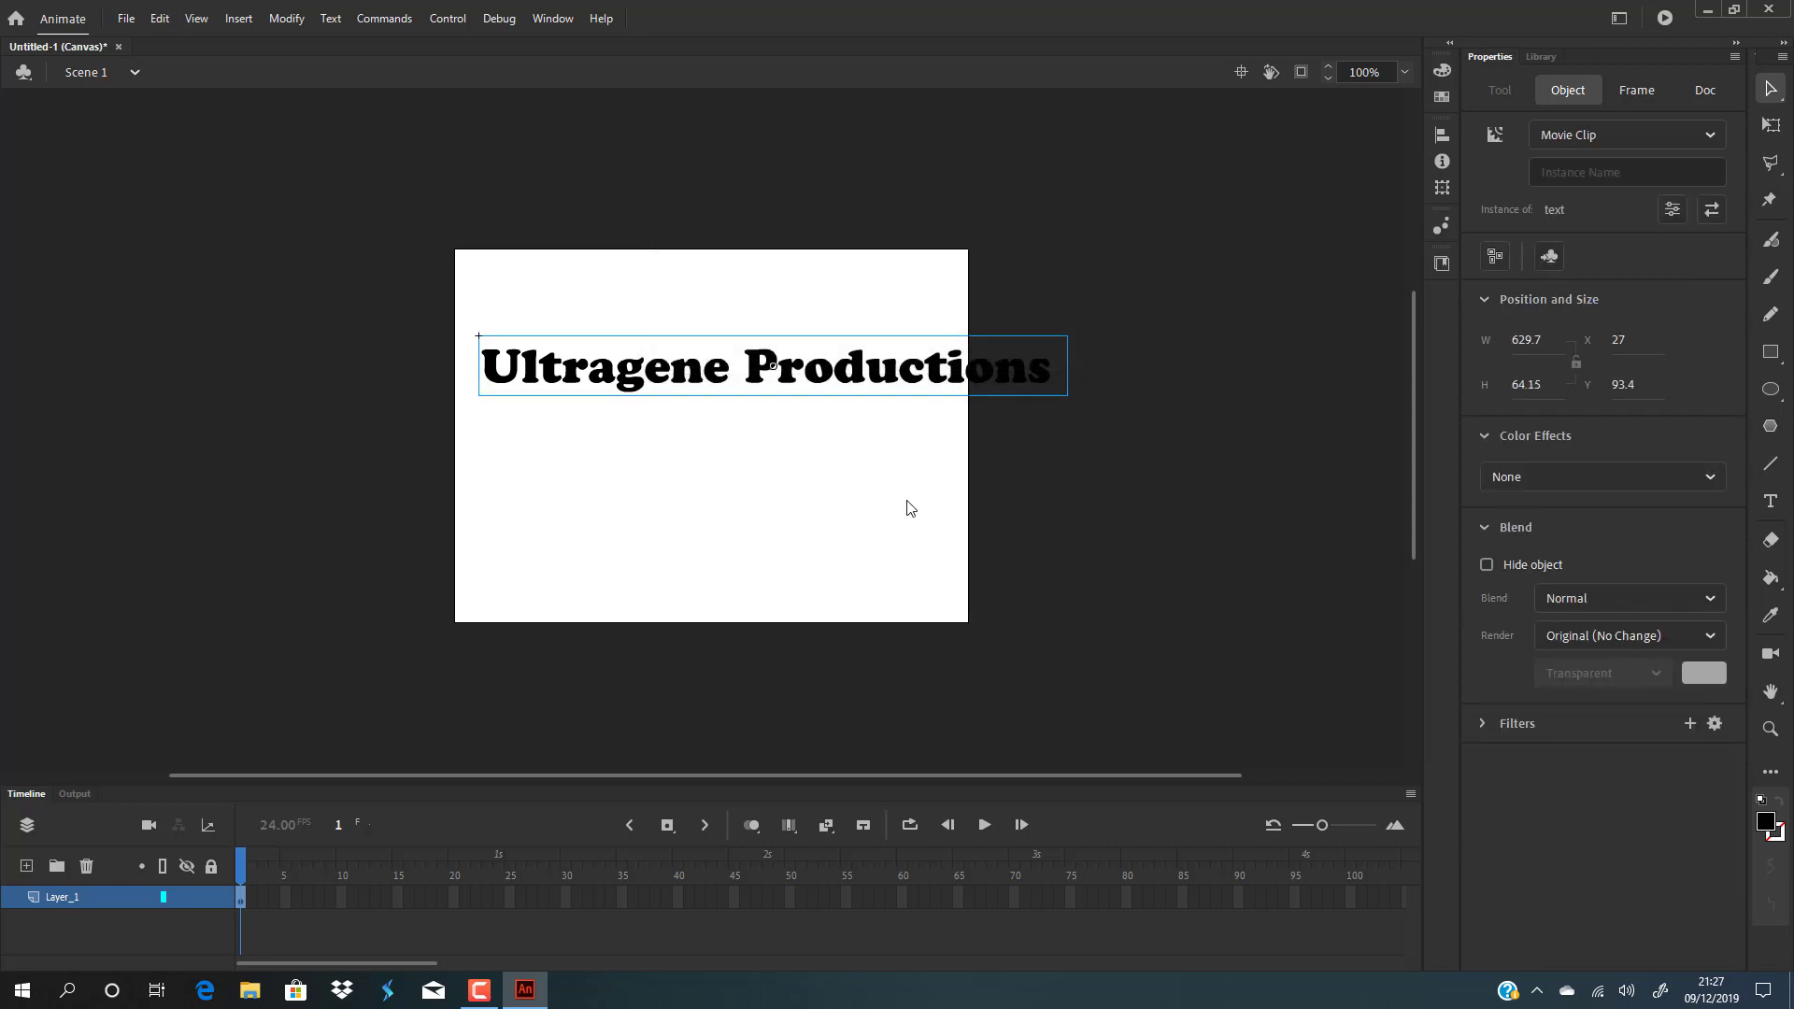
- Inside the text symbol, break the text apart into raw shapes and move the lettering down to about X -10, Y 84
{"action": "double_click", "coordinate": [773, 362]}
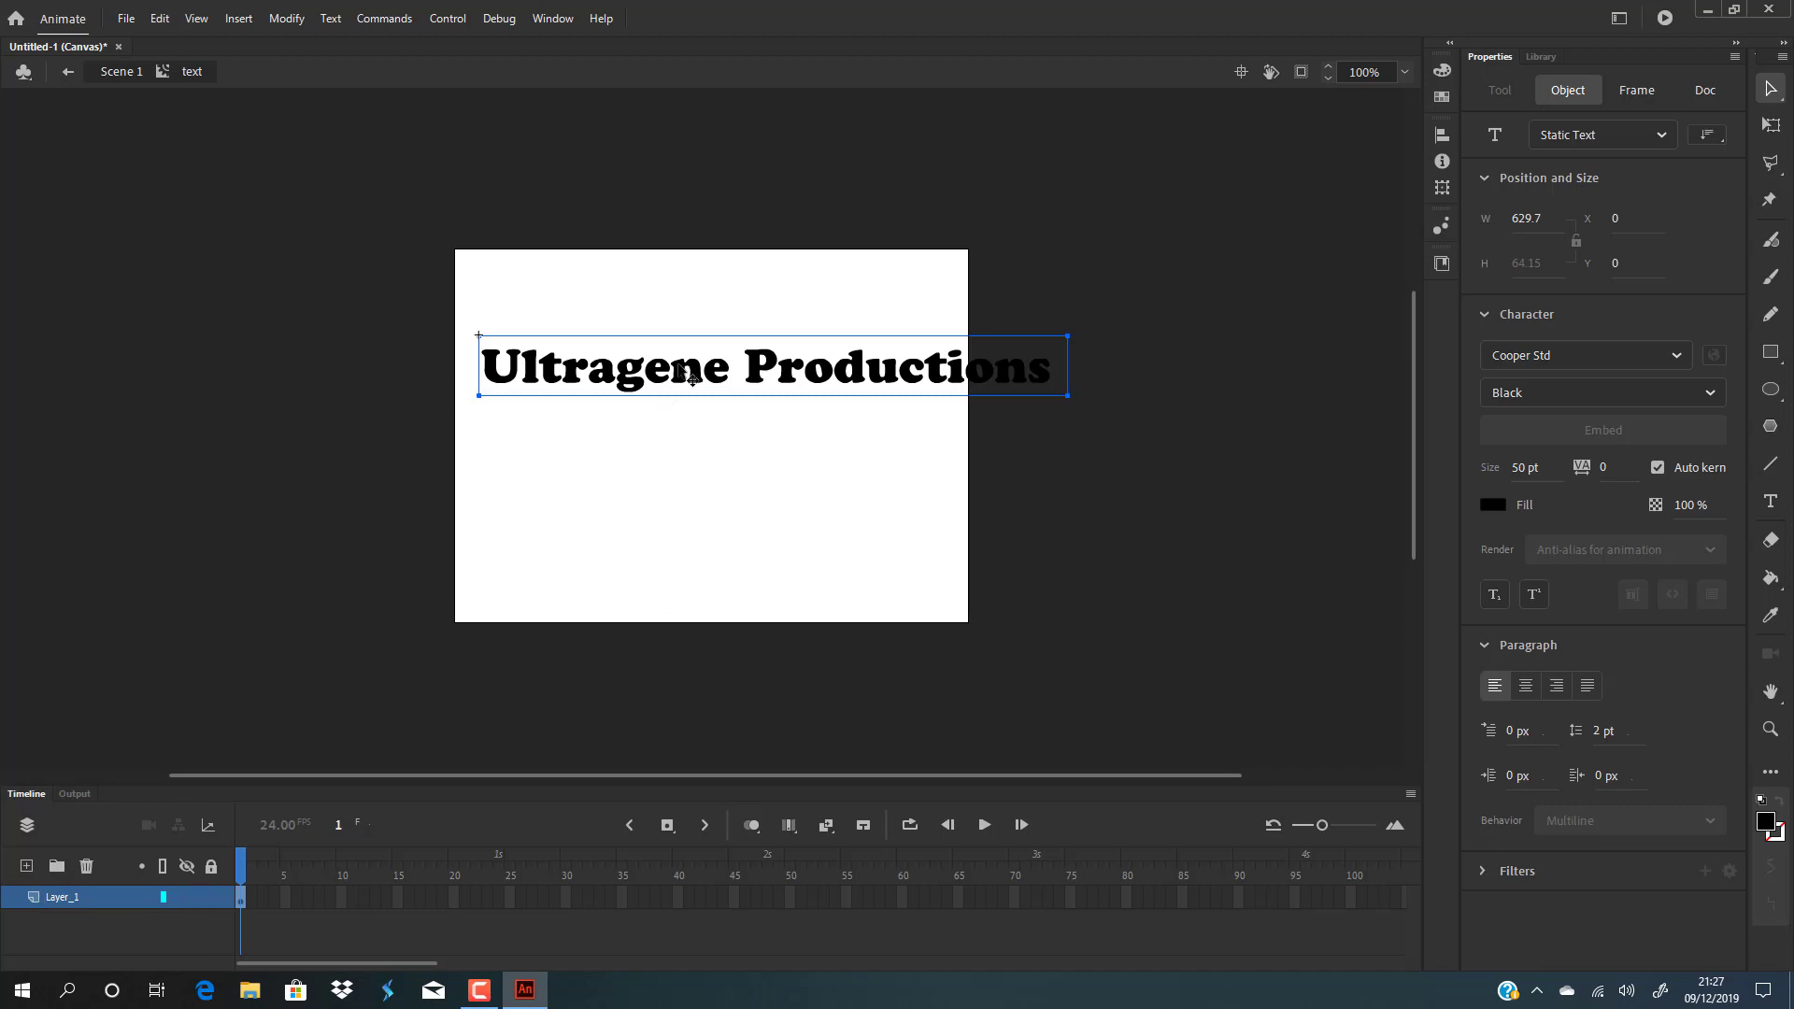
{"action": "key", "text": "ctrl+b"}
{"action": "key", "text": "ctrl+b"}
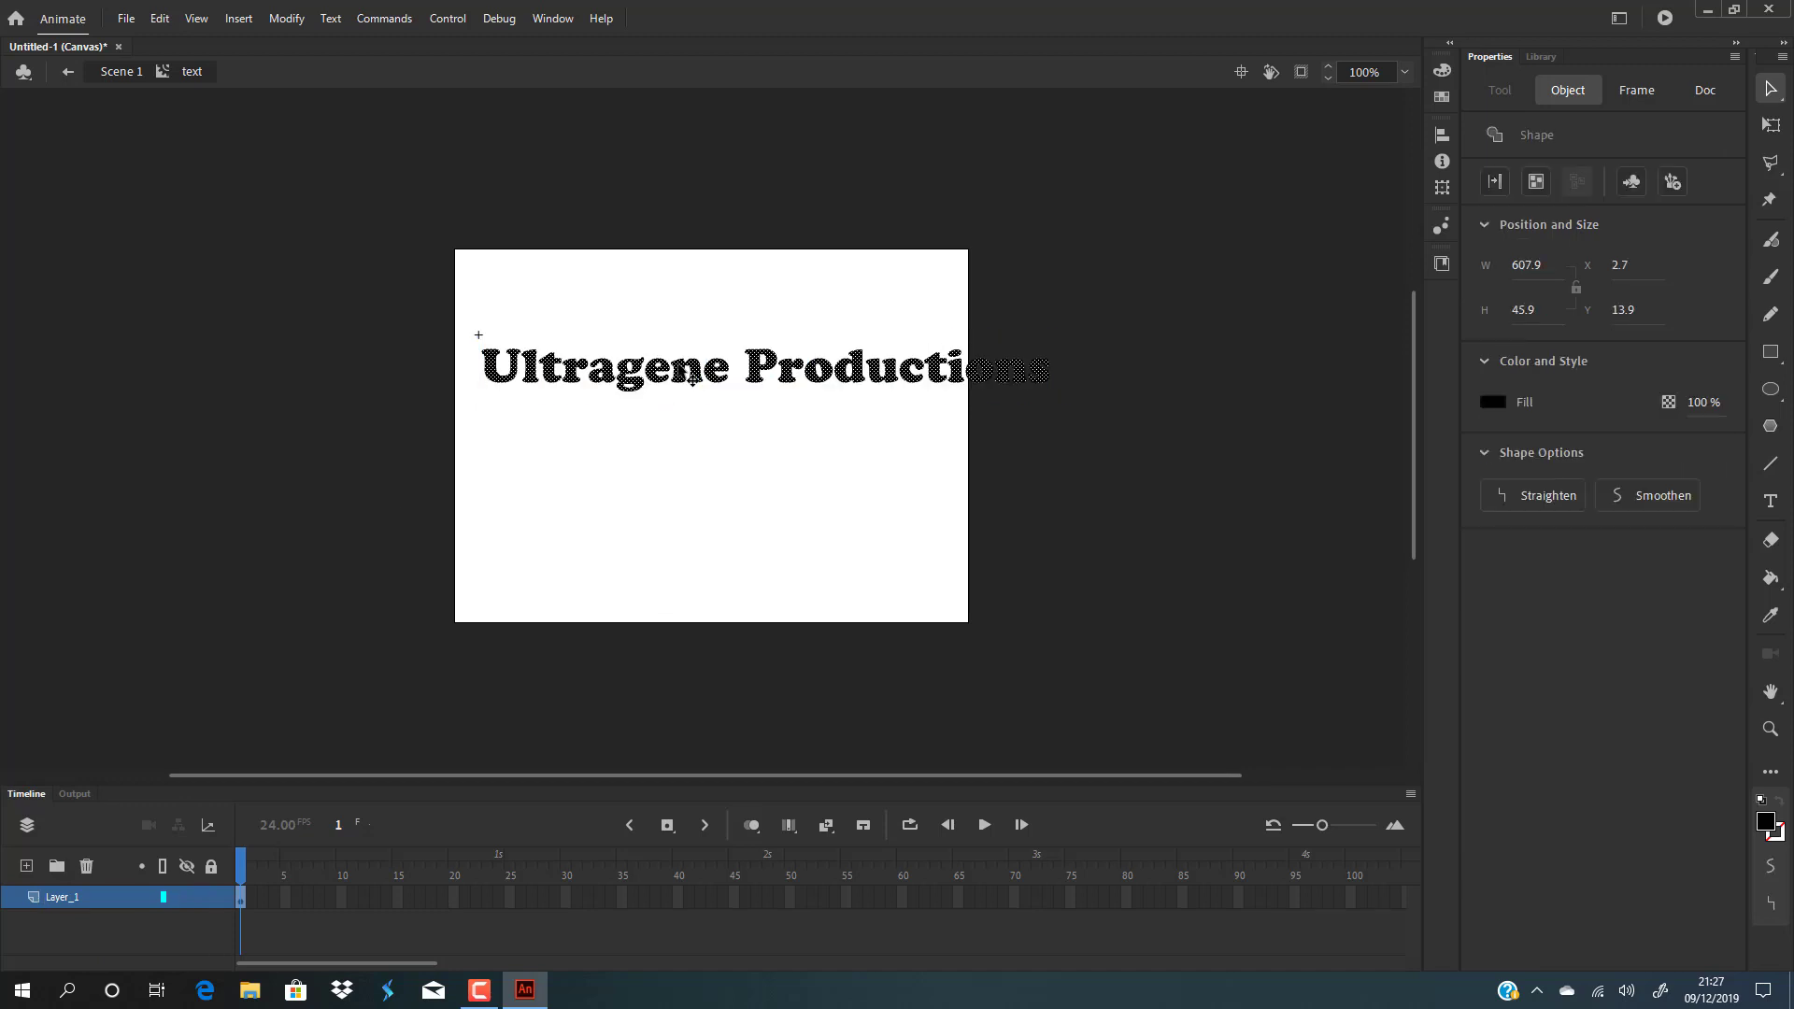
{"action": "left_click_drag", "start_coordinate": [712, 377], "coordinate": [745, 430]}
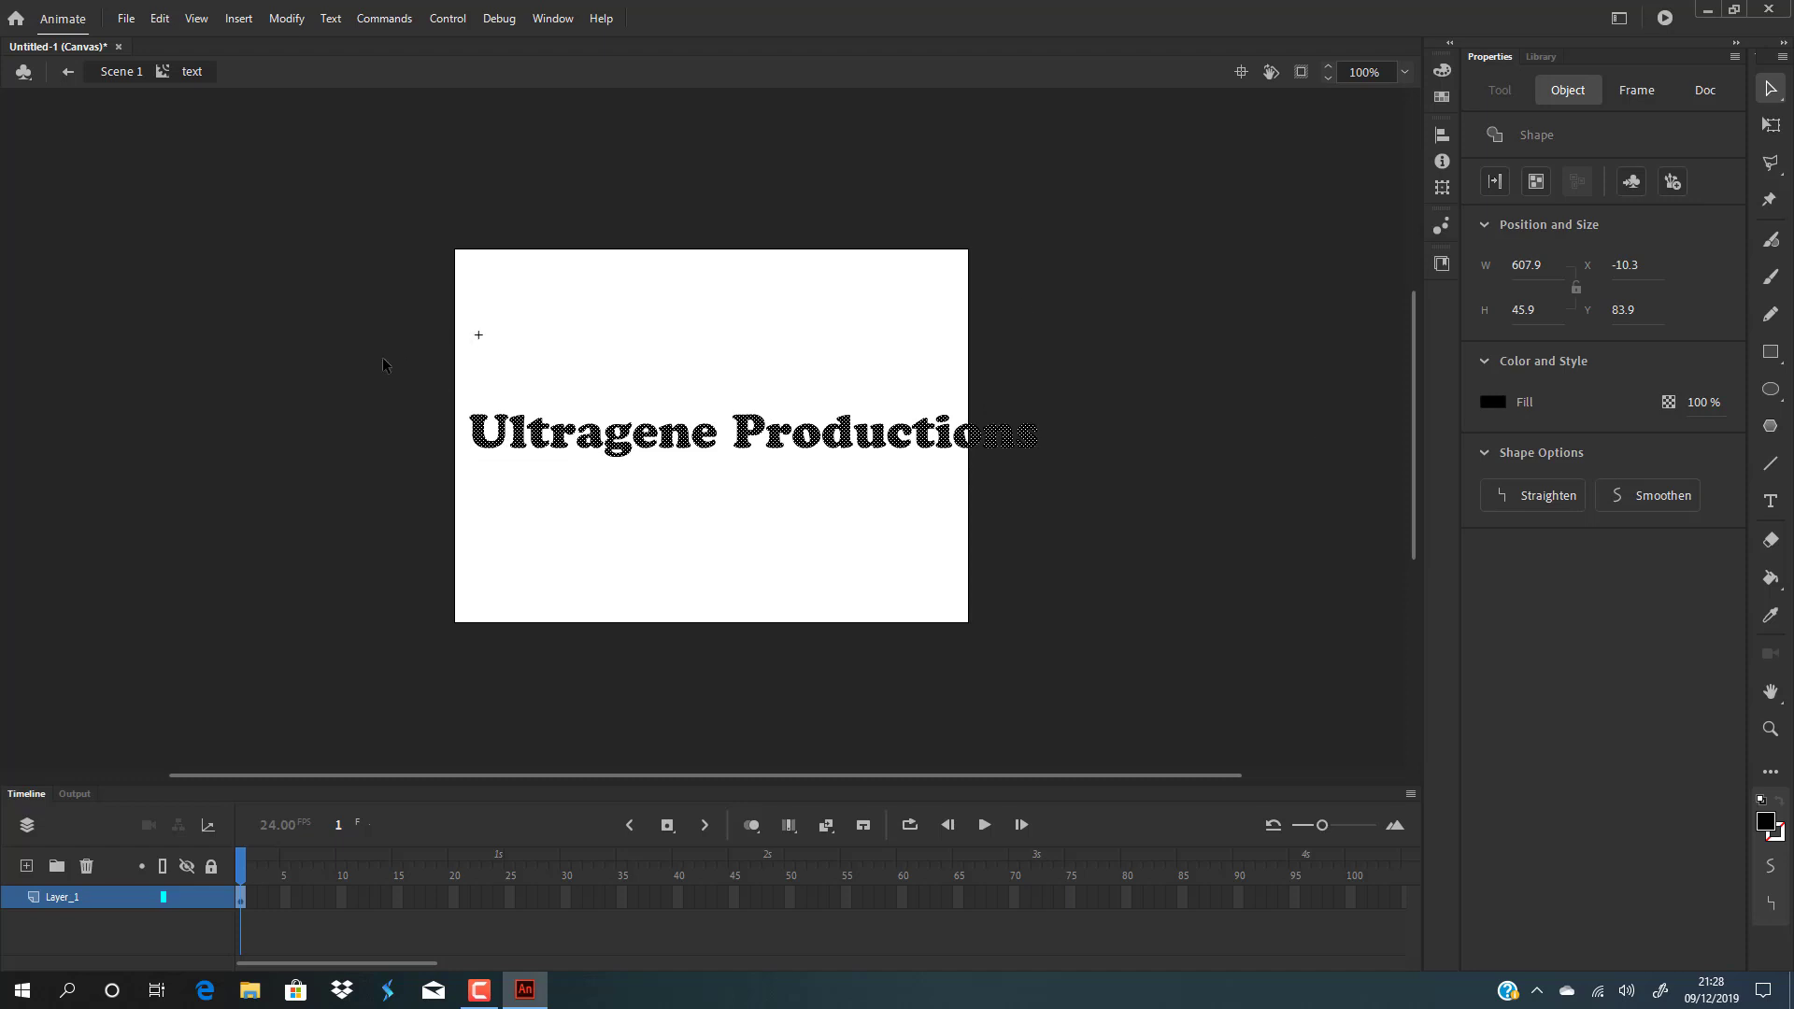
{"action": "left_click", "coordinate": [635, 521]}
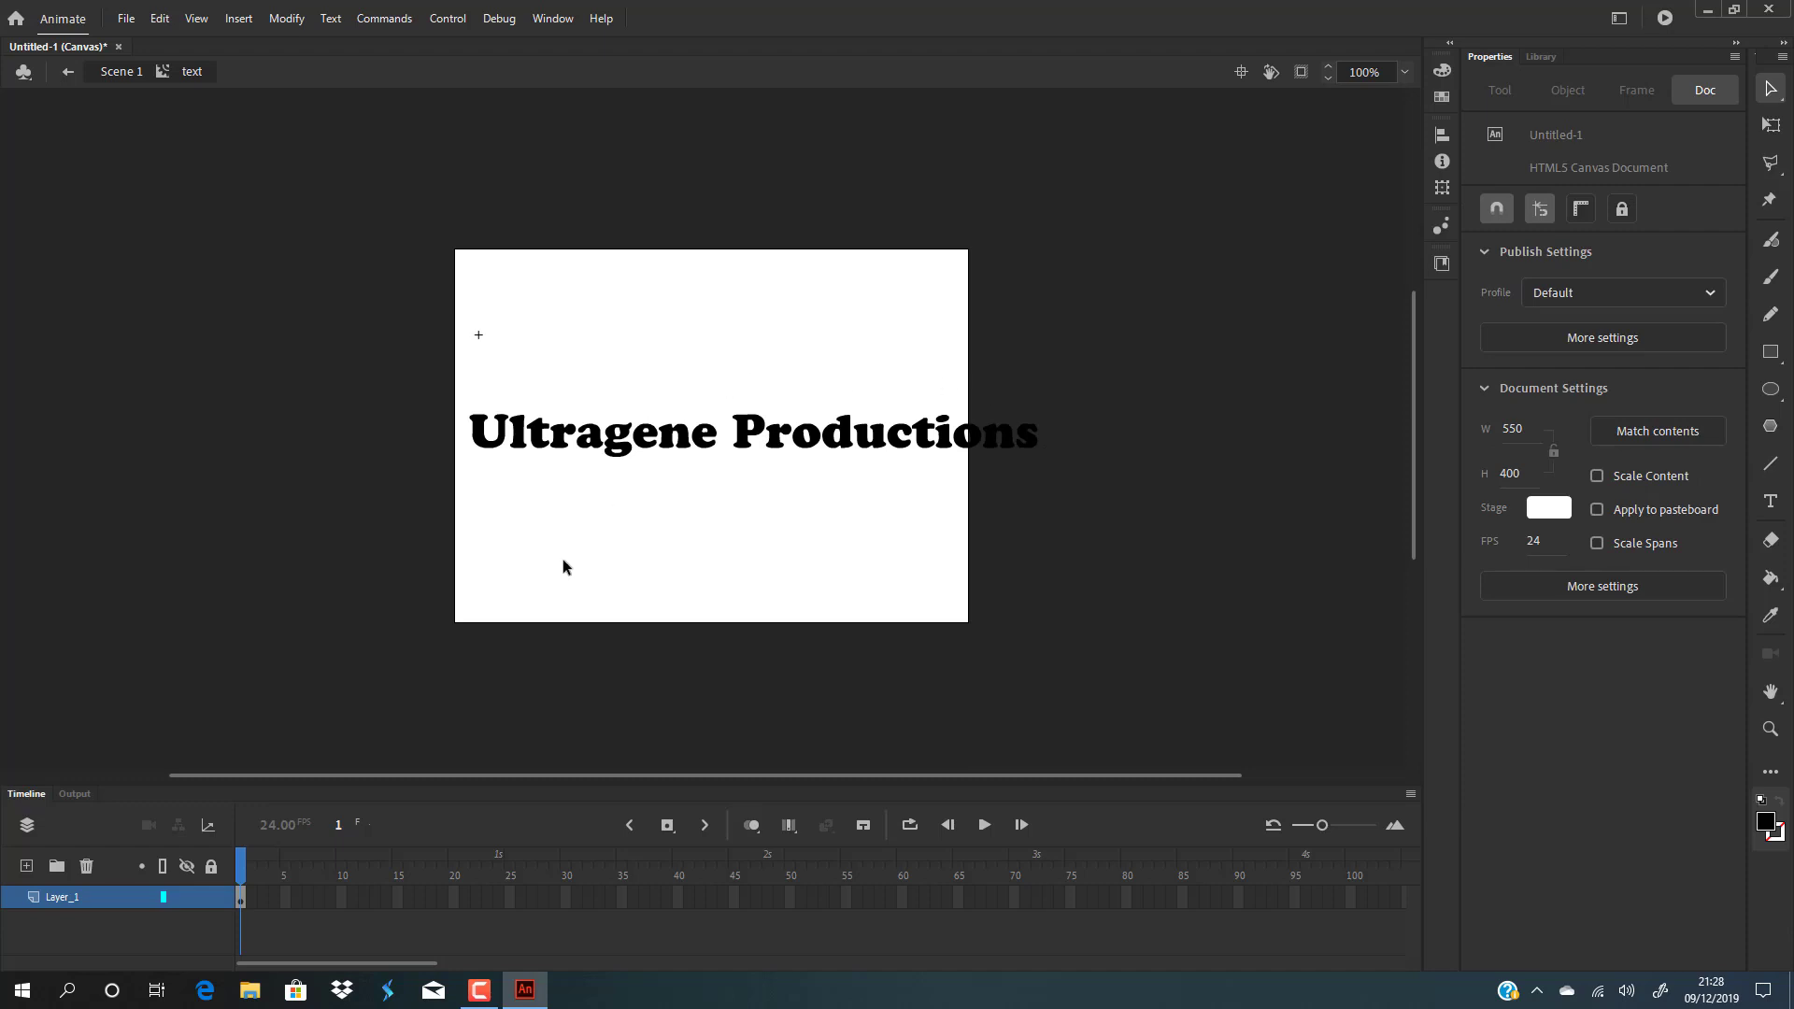
- Nudge the clip slightly in Scene 1 and, back inside the symbol, move all the lettering up to about Y 68
{"action": "left_click", "coordinate": [122, 72]}
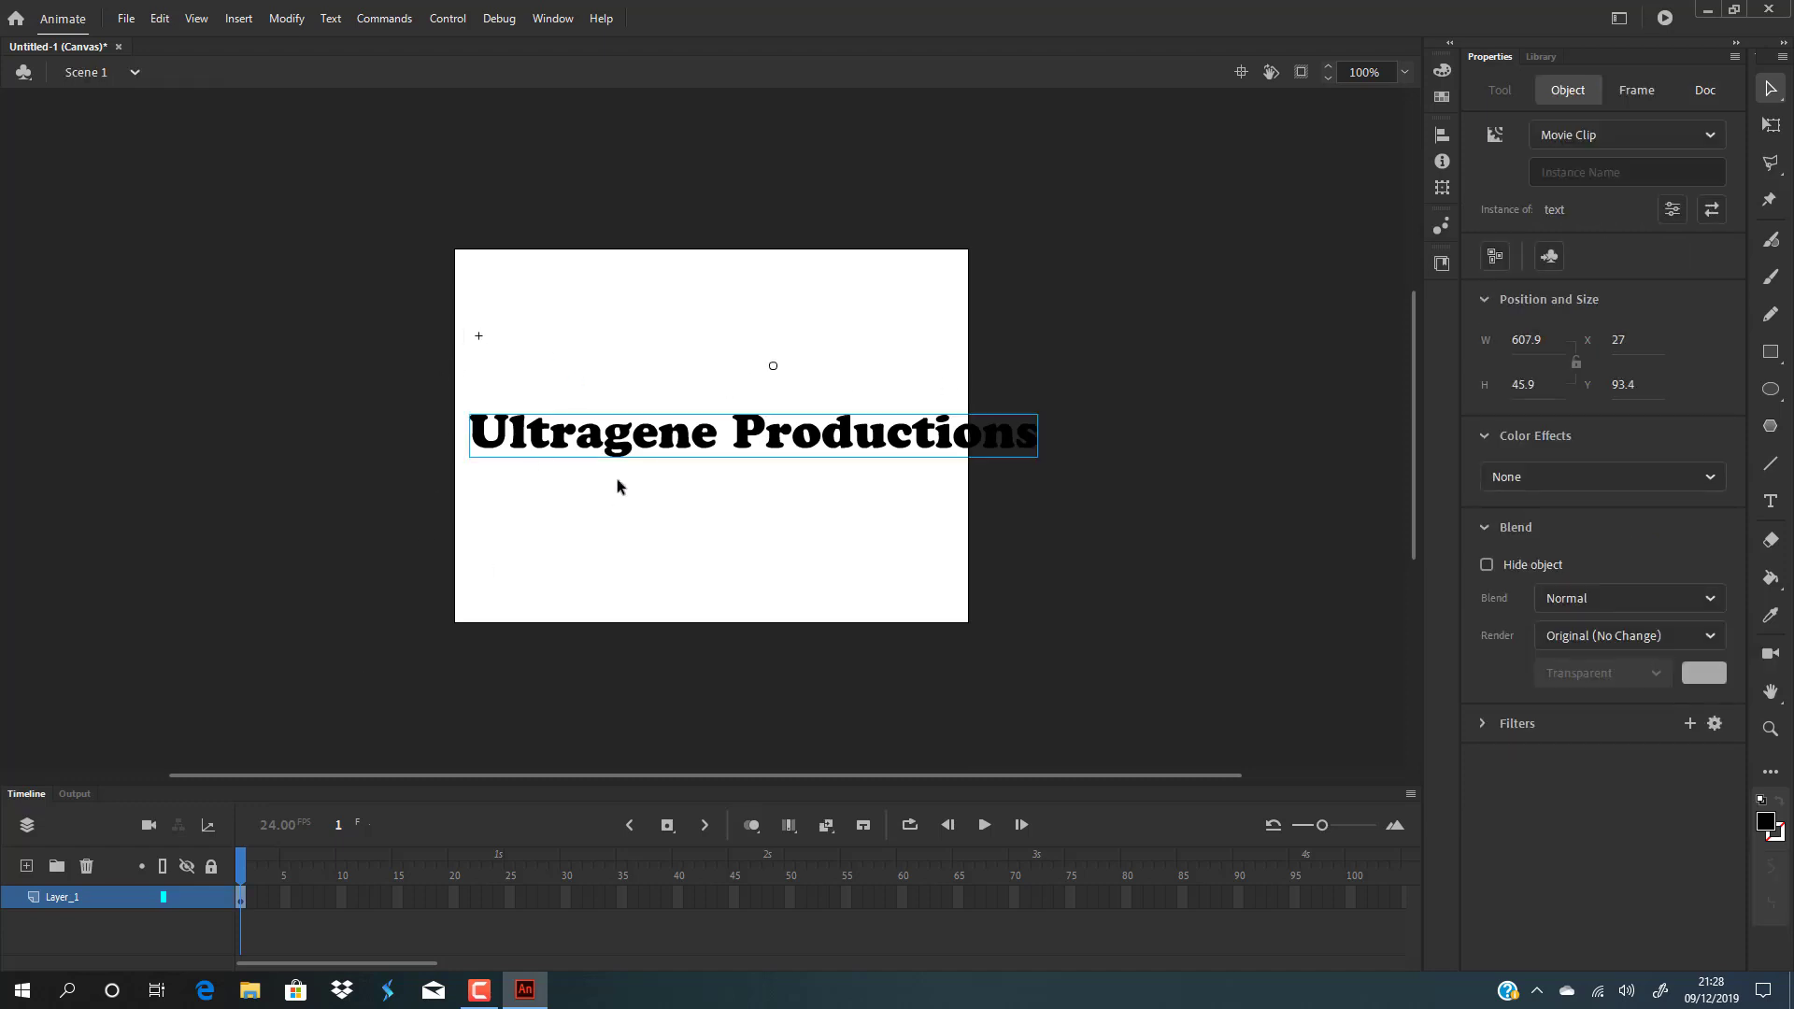
{"action": "left_click_drag", "start_coordinate": [1028, 458], "coordinate": [946, 451]}
{"action": "double_click", "coordinate": [780, 443]}
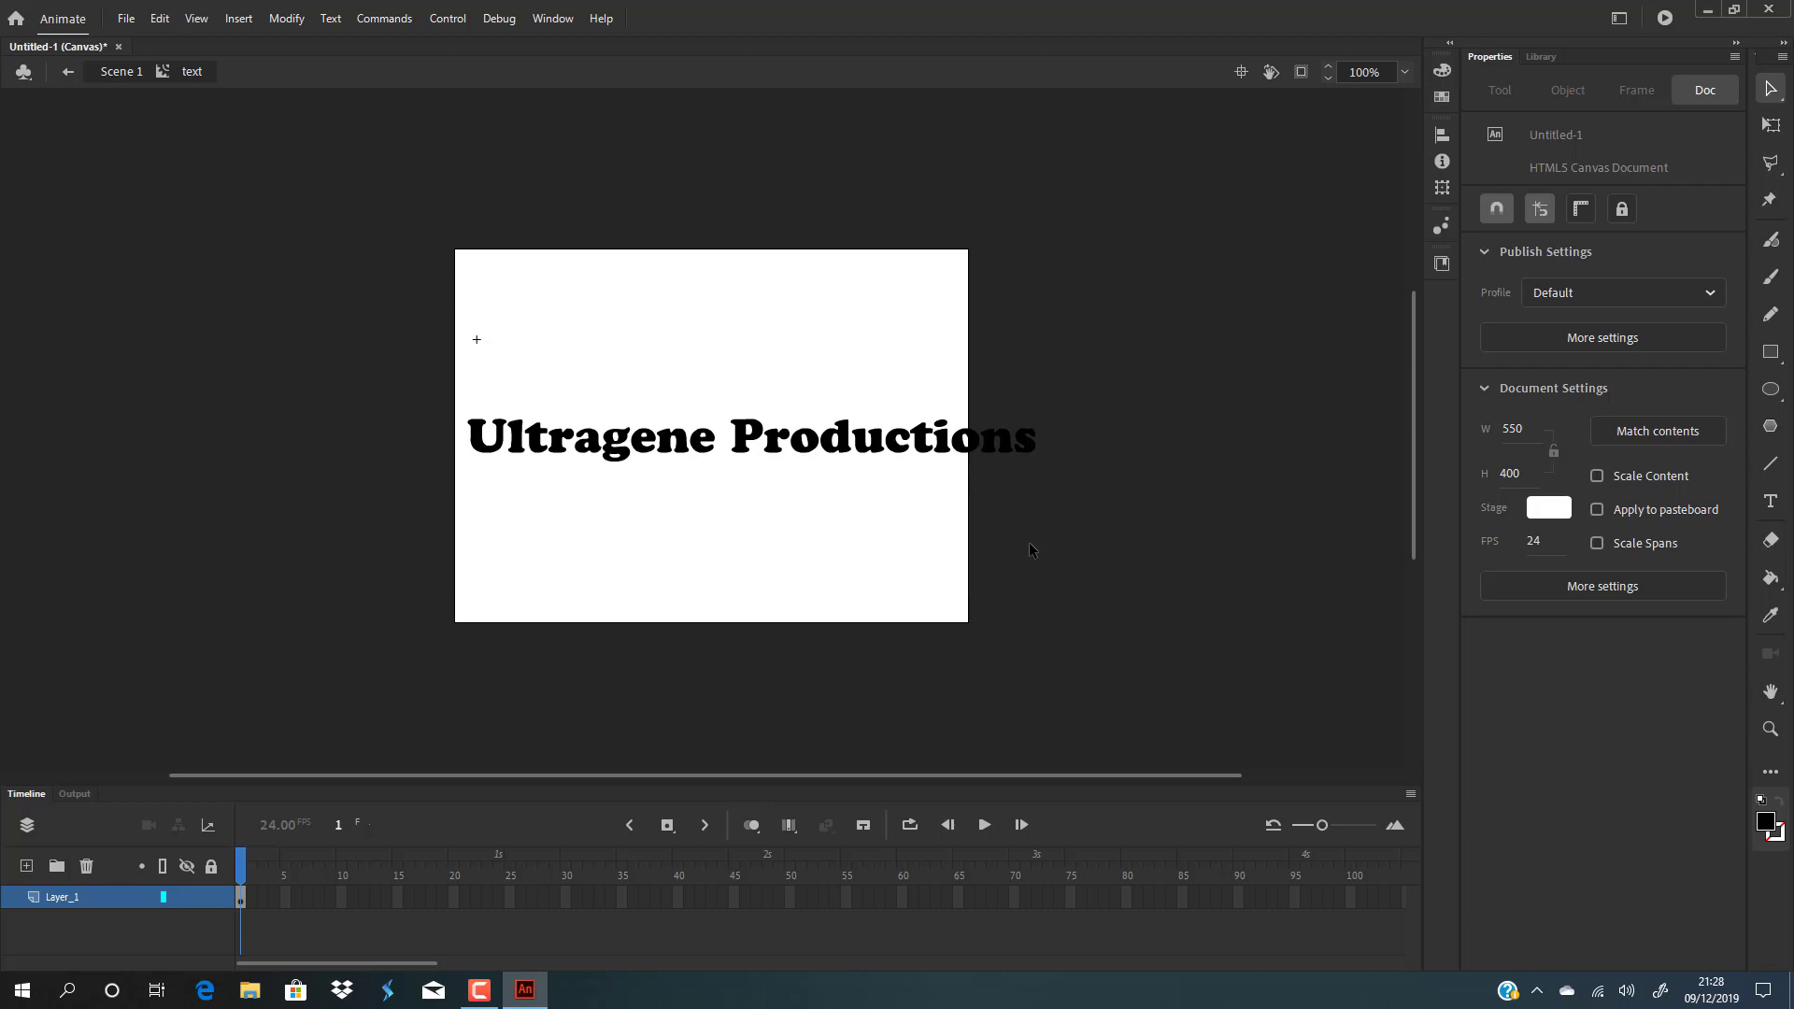
{"action": "left_click_drag", "start_coordinate": [359, 325], "coordinate": [1149, 537]}
{"action": "mouse_move", "coordinate": [937, 451]}
{"action": "left_mouse_down"}
{"action": "mouse_move", "coordinate": [886, 435]}
{"action": "mouse_move", "coordinate": [929, 432]}
{"action": "left_mouse_up"}
{"action": "left_click", "coordinate": [855, 502]}
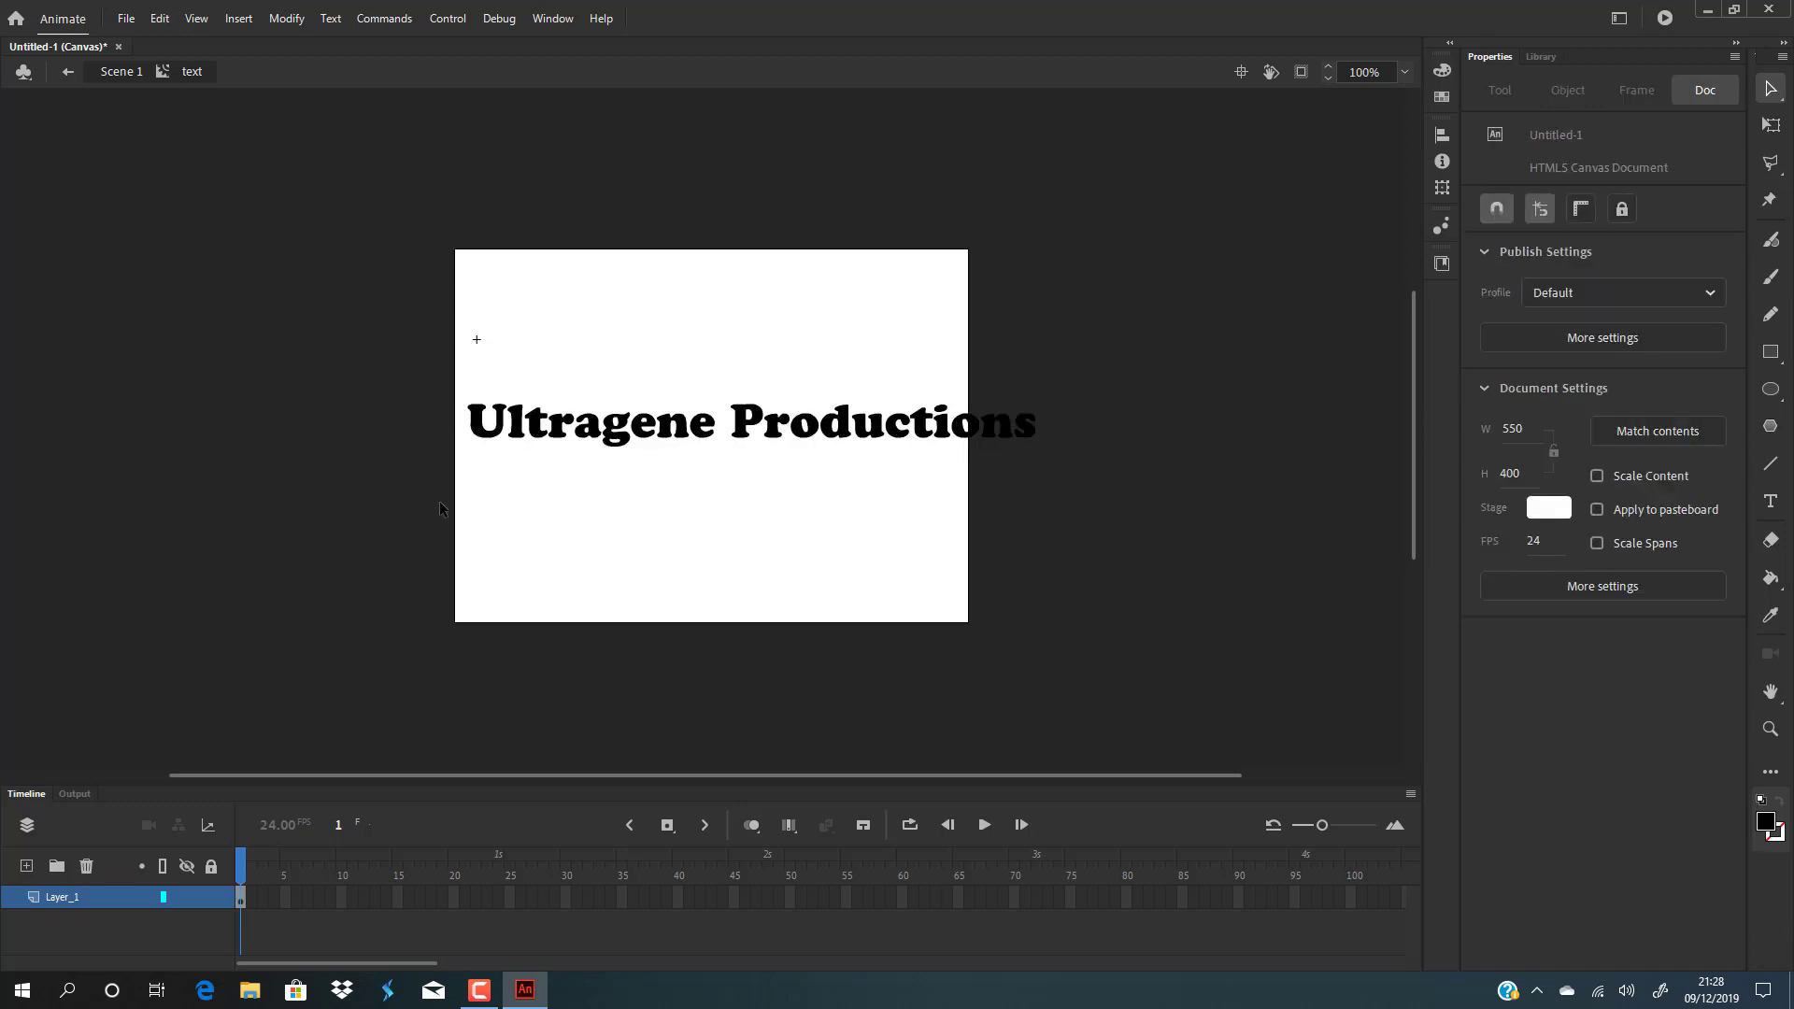
- Add two new layers above Layer_1 inside the text symbol
{"action": "left_click", "coordinate": [76, 895]}
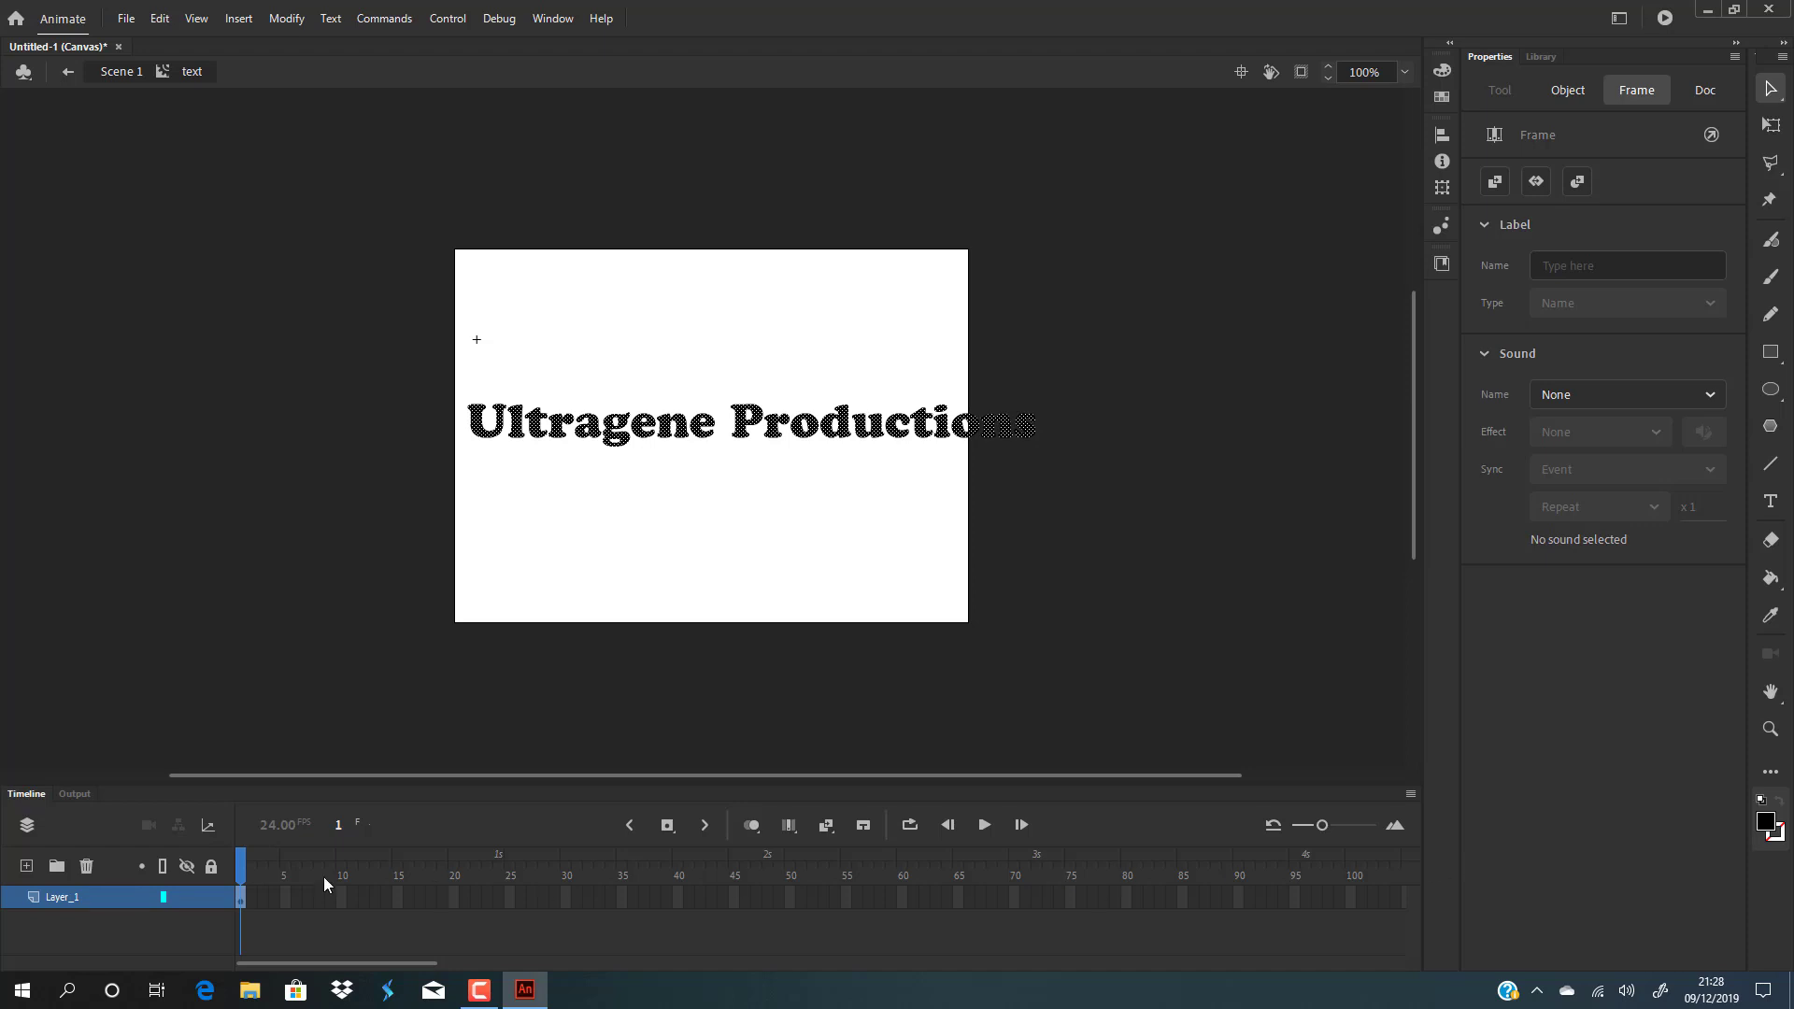
{"action": "left_click", "coordinate": [27, 867]}
{"action": "left_click", "coordinate": [27, 869]}
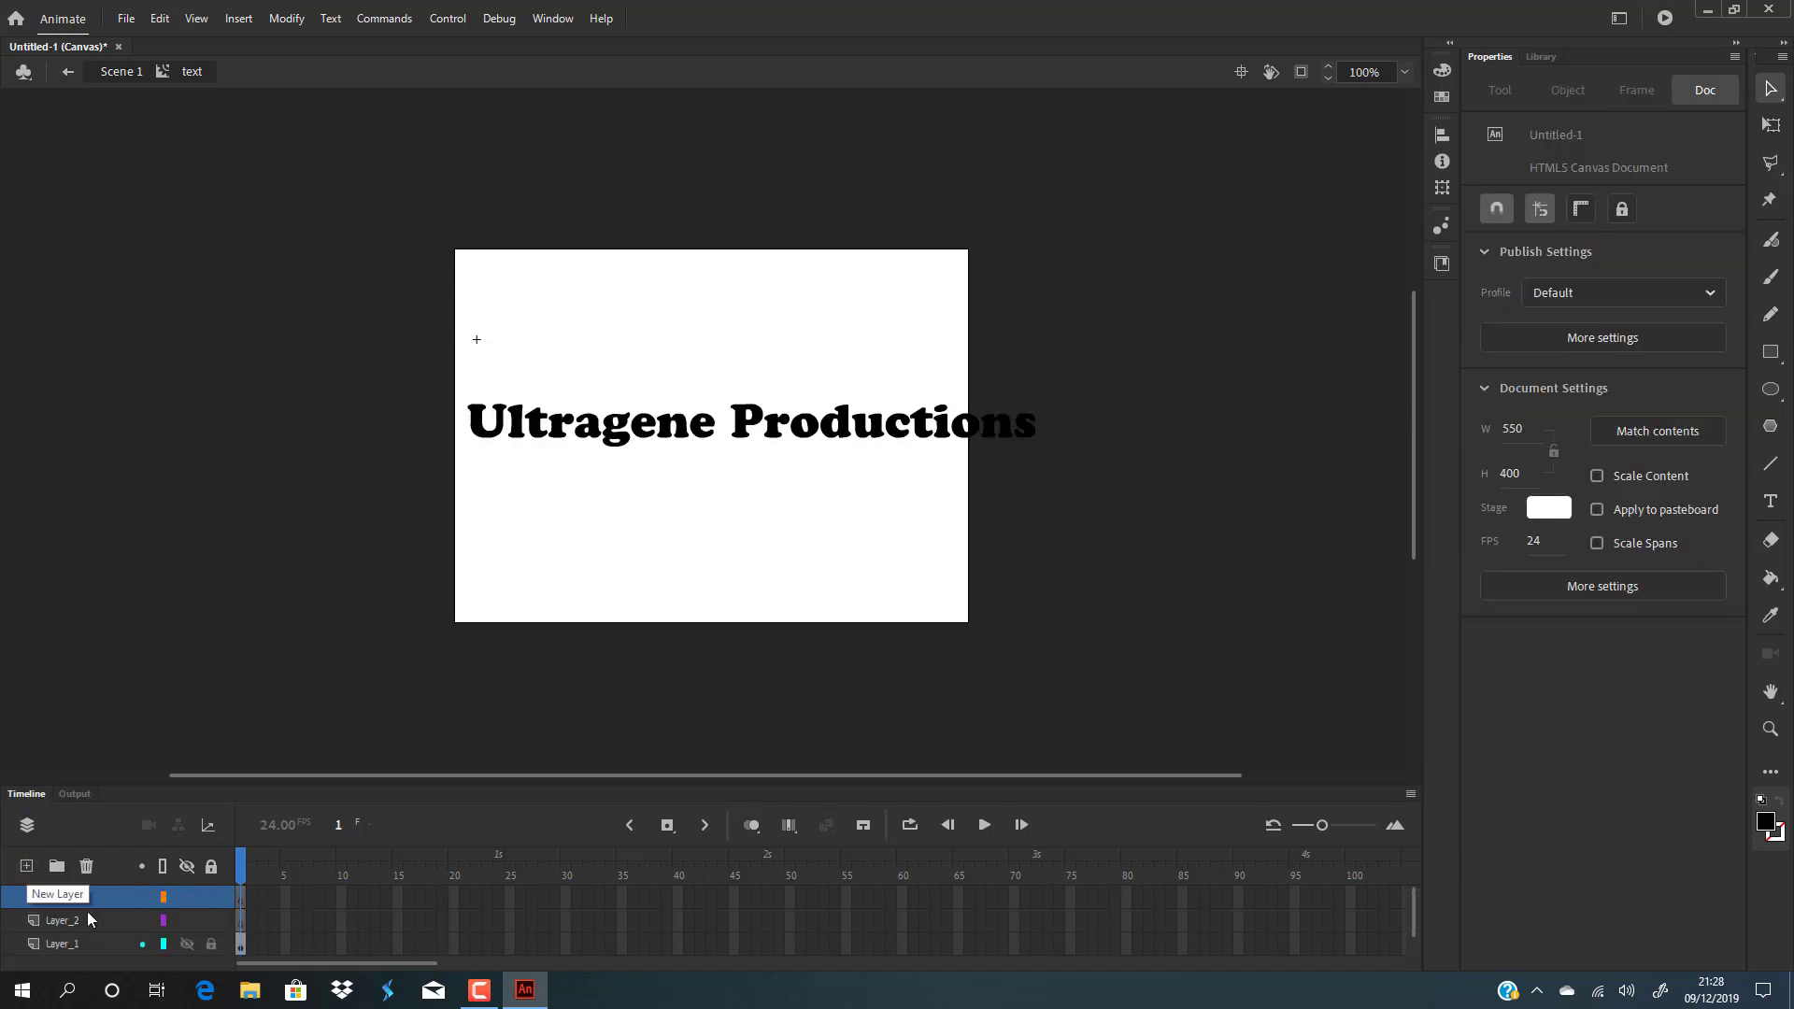
- Copy the lettering on Layer_1 and paste it in place on Layer_2 and Layer_3
{"action": "left_click", "coordinate": [70, 942]}
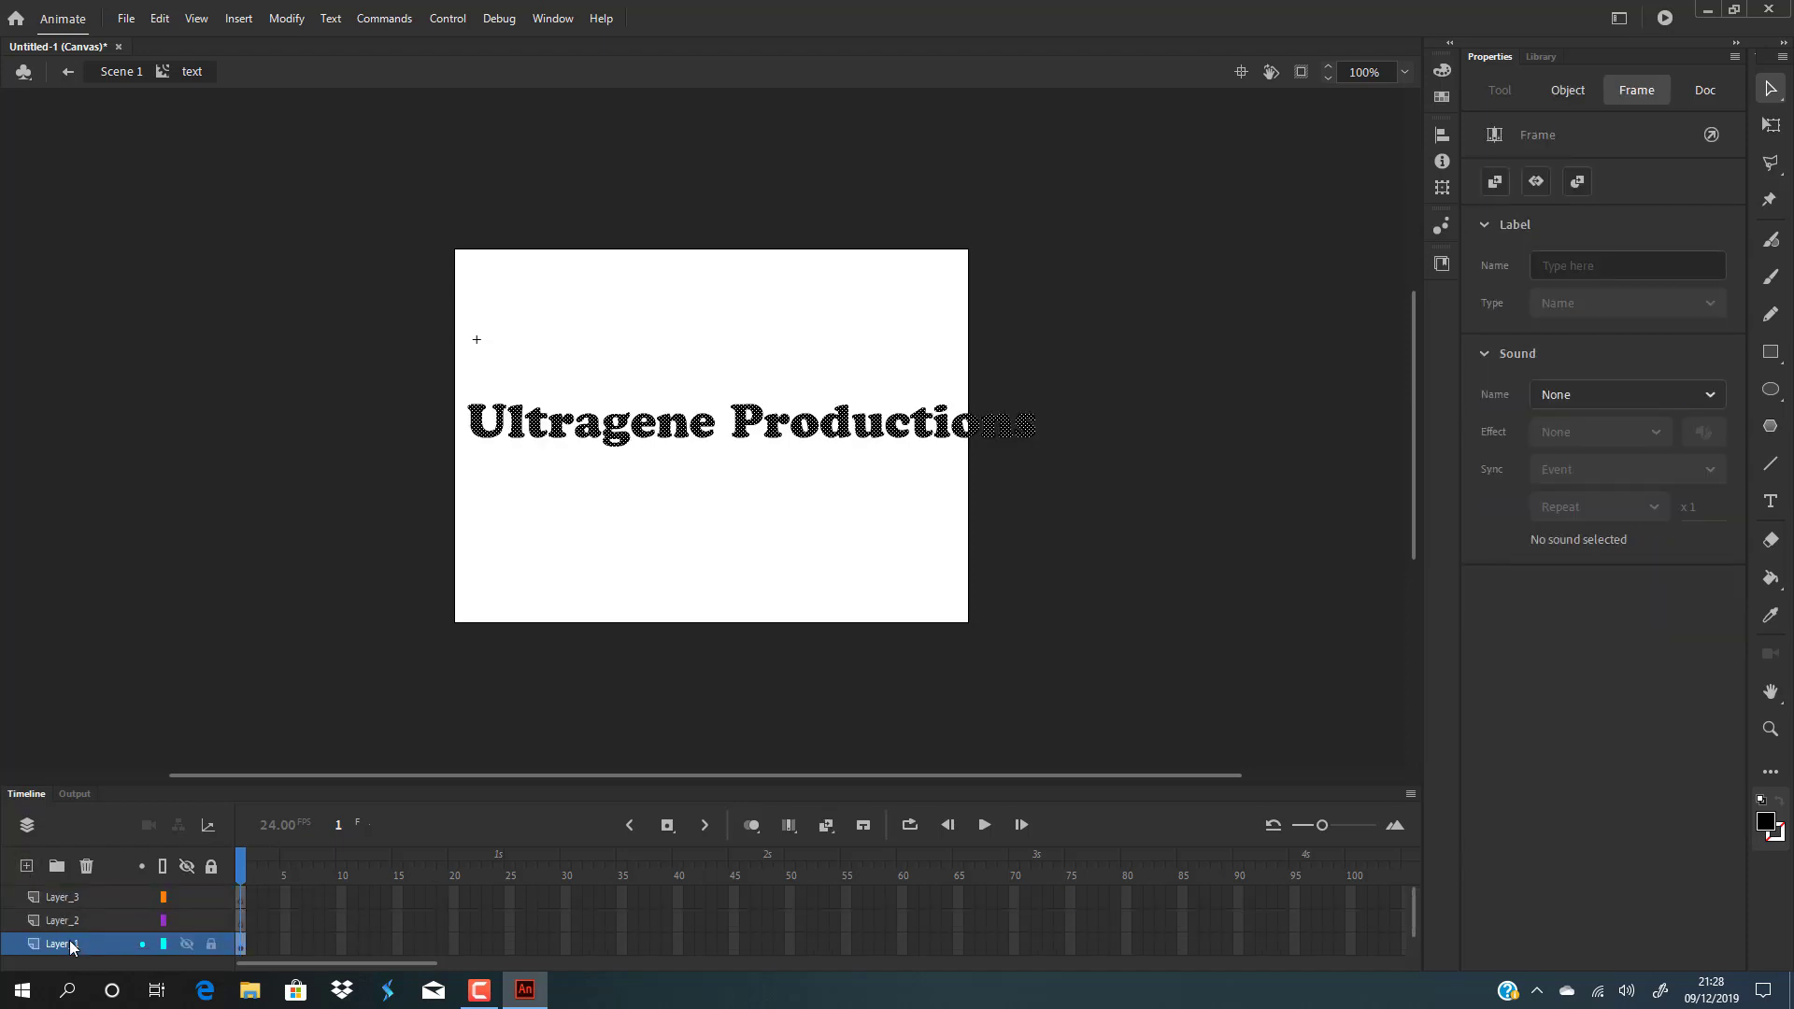
{"action": "left_click", "coordinate": [64, 922]}
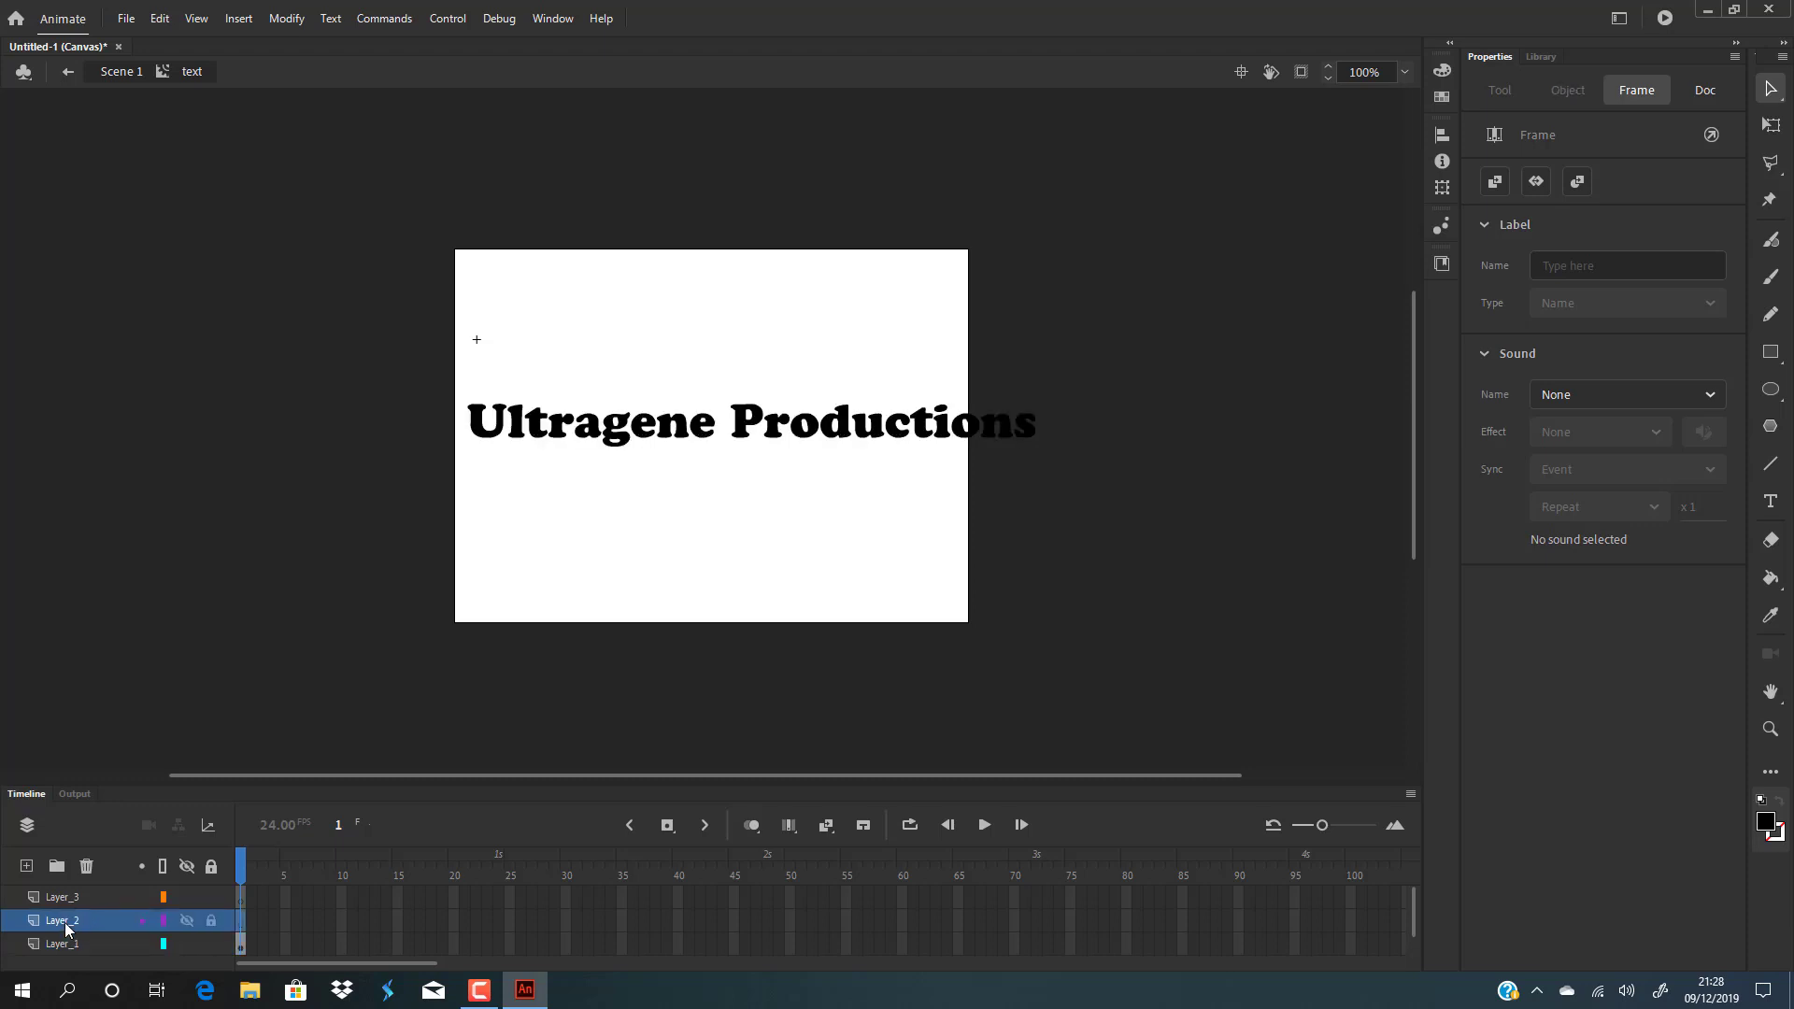
{"action": "left_click", "coordinate": [75, 895]}
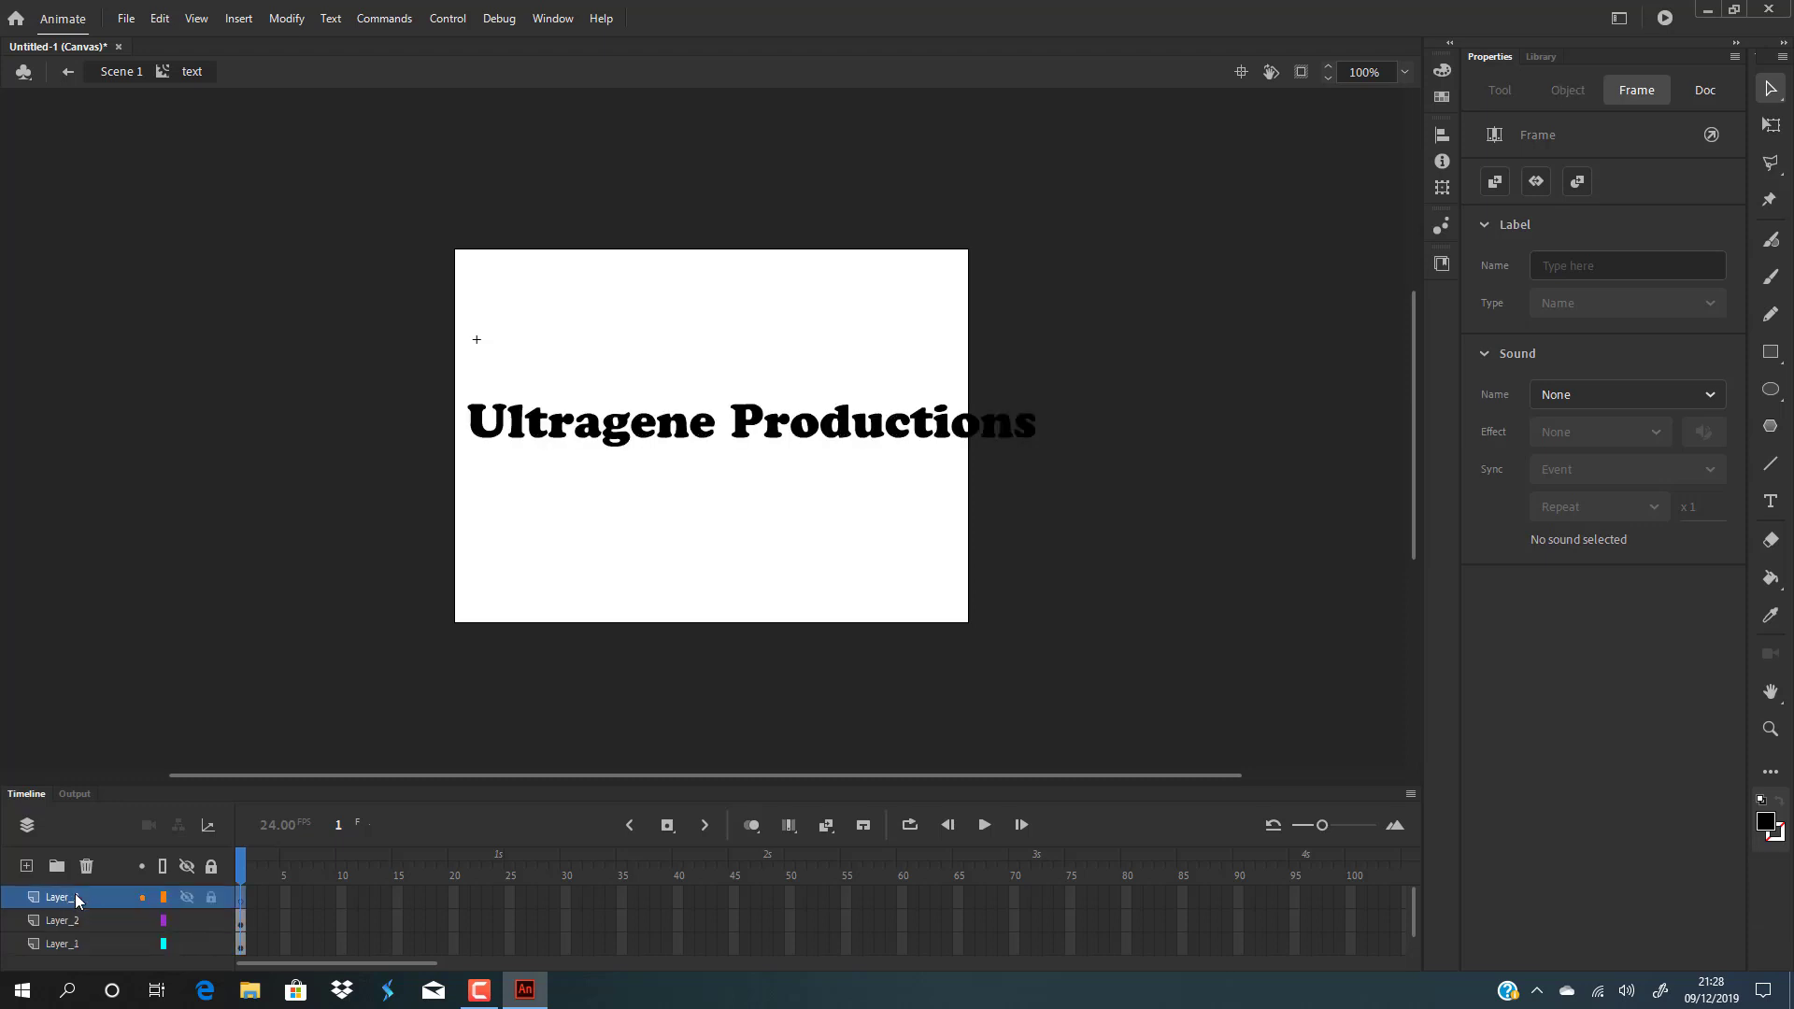
{"action": "left_click", "coordinate": [70, 944]}
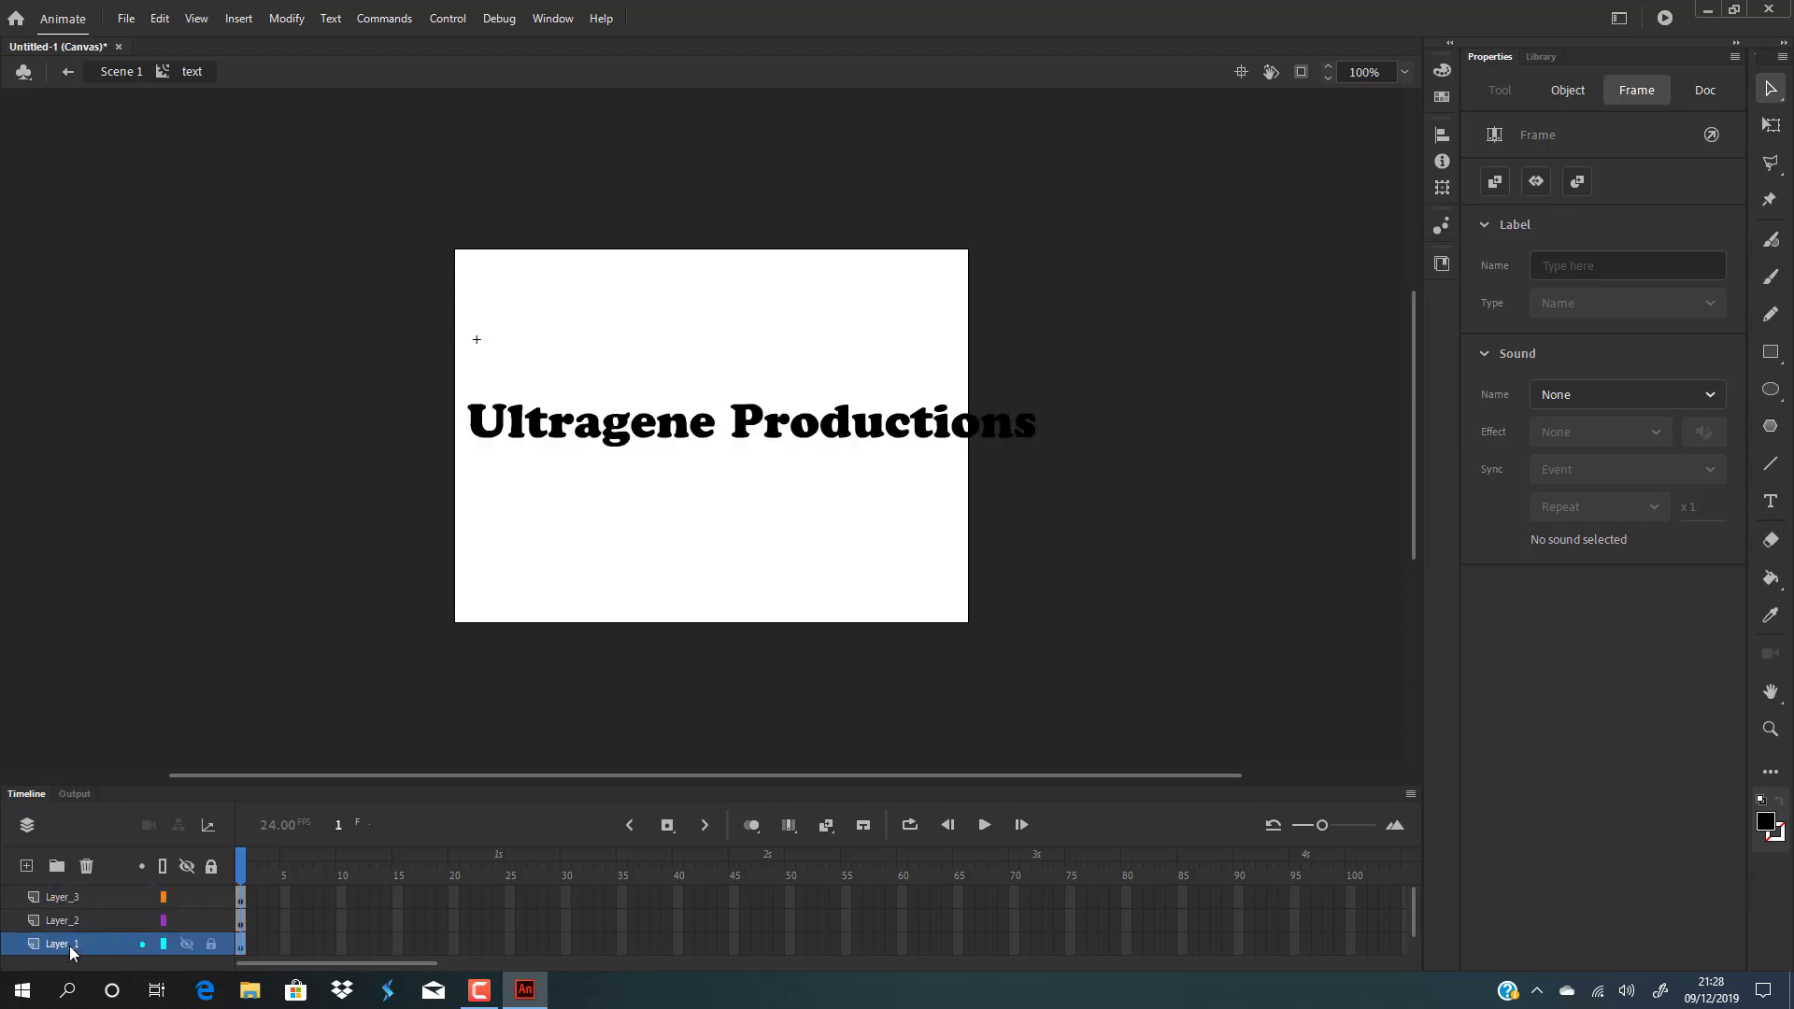
{"action": "left_click_drag", "start_coordinate": [383, 306], "coordinate": [1209, 534]}
{"action": "left_click", "coordinate": [161, 19]}
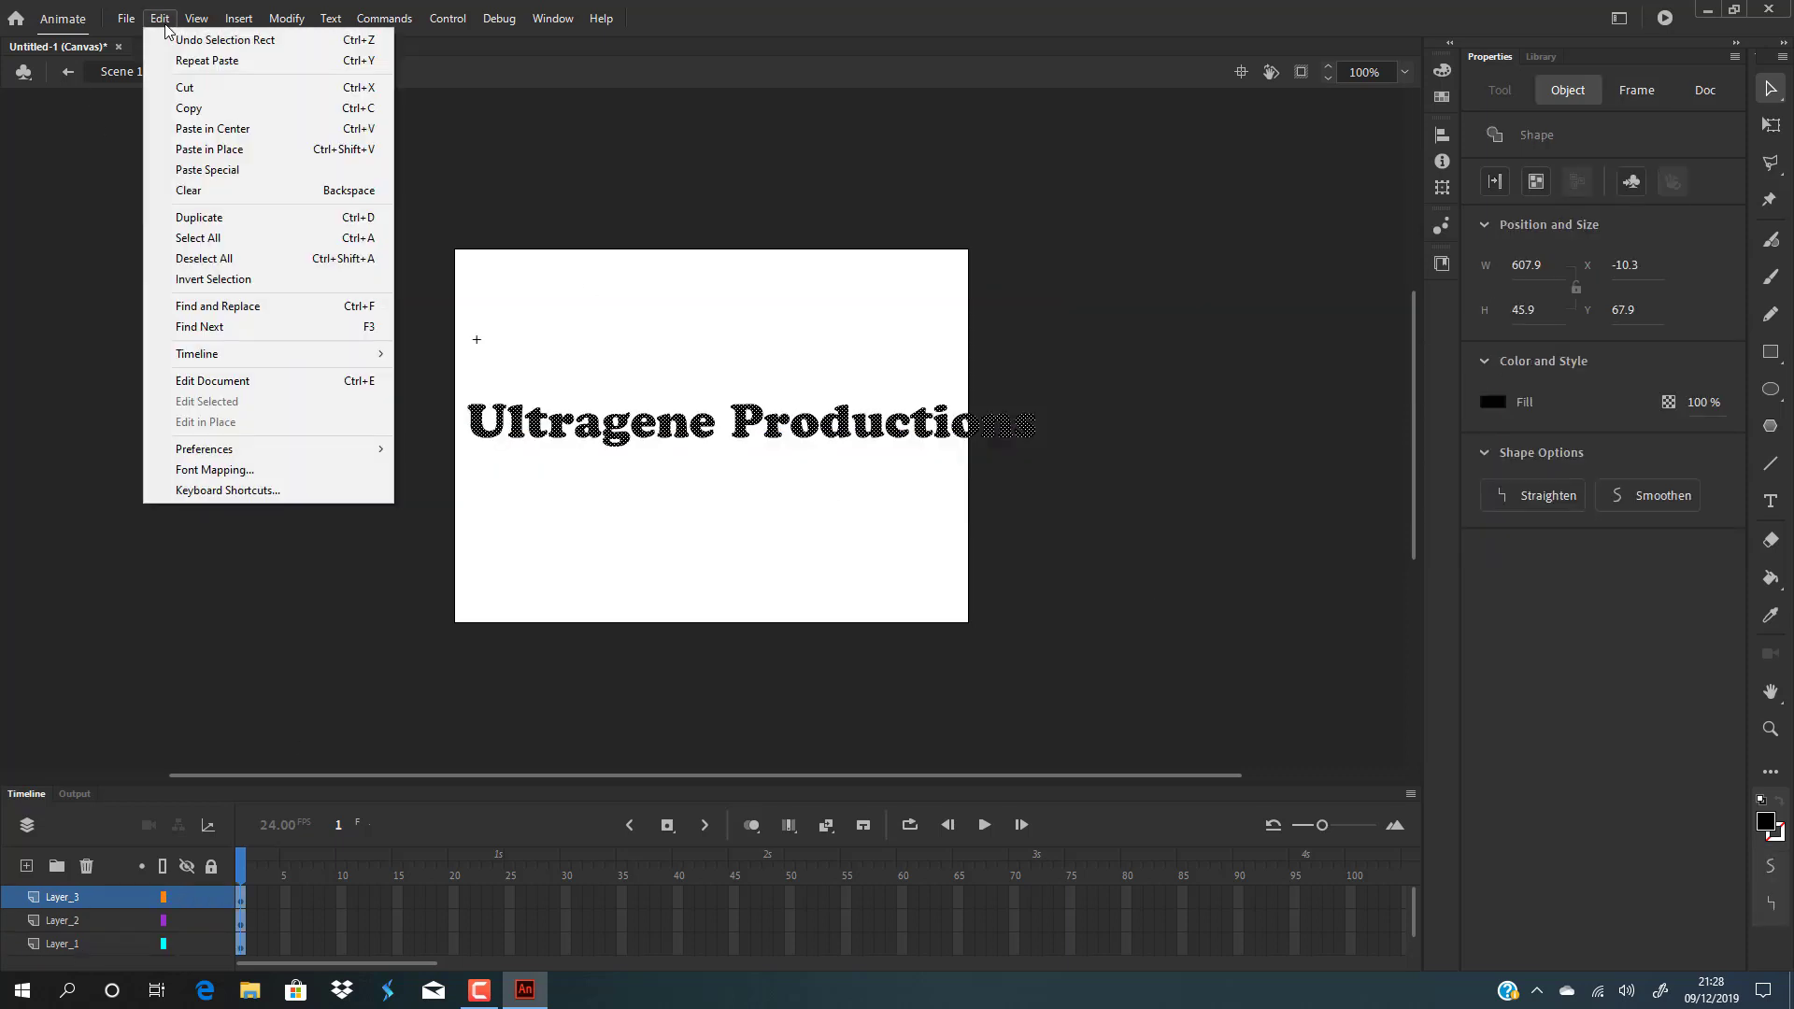
{"action": "left_click", "coordinate": [432, 717]}
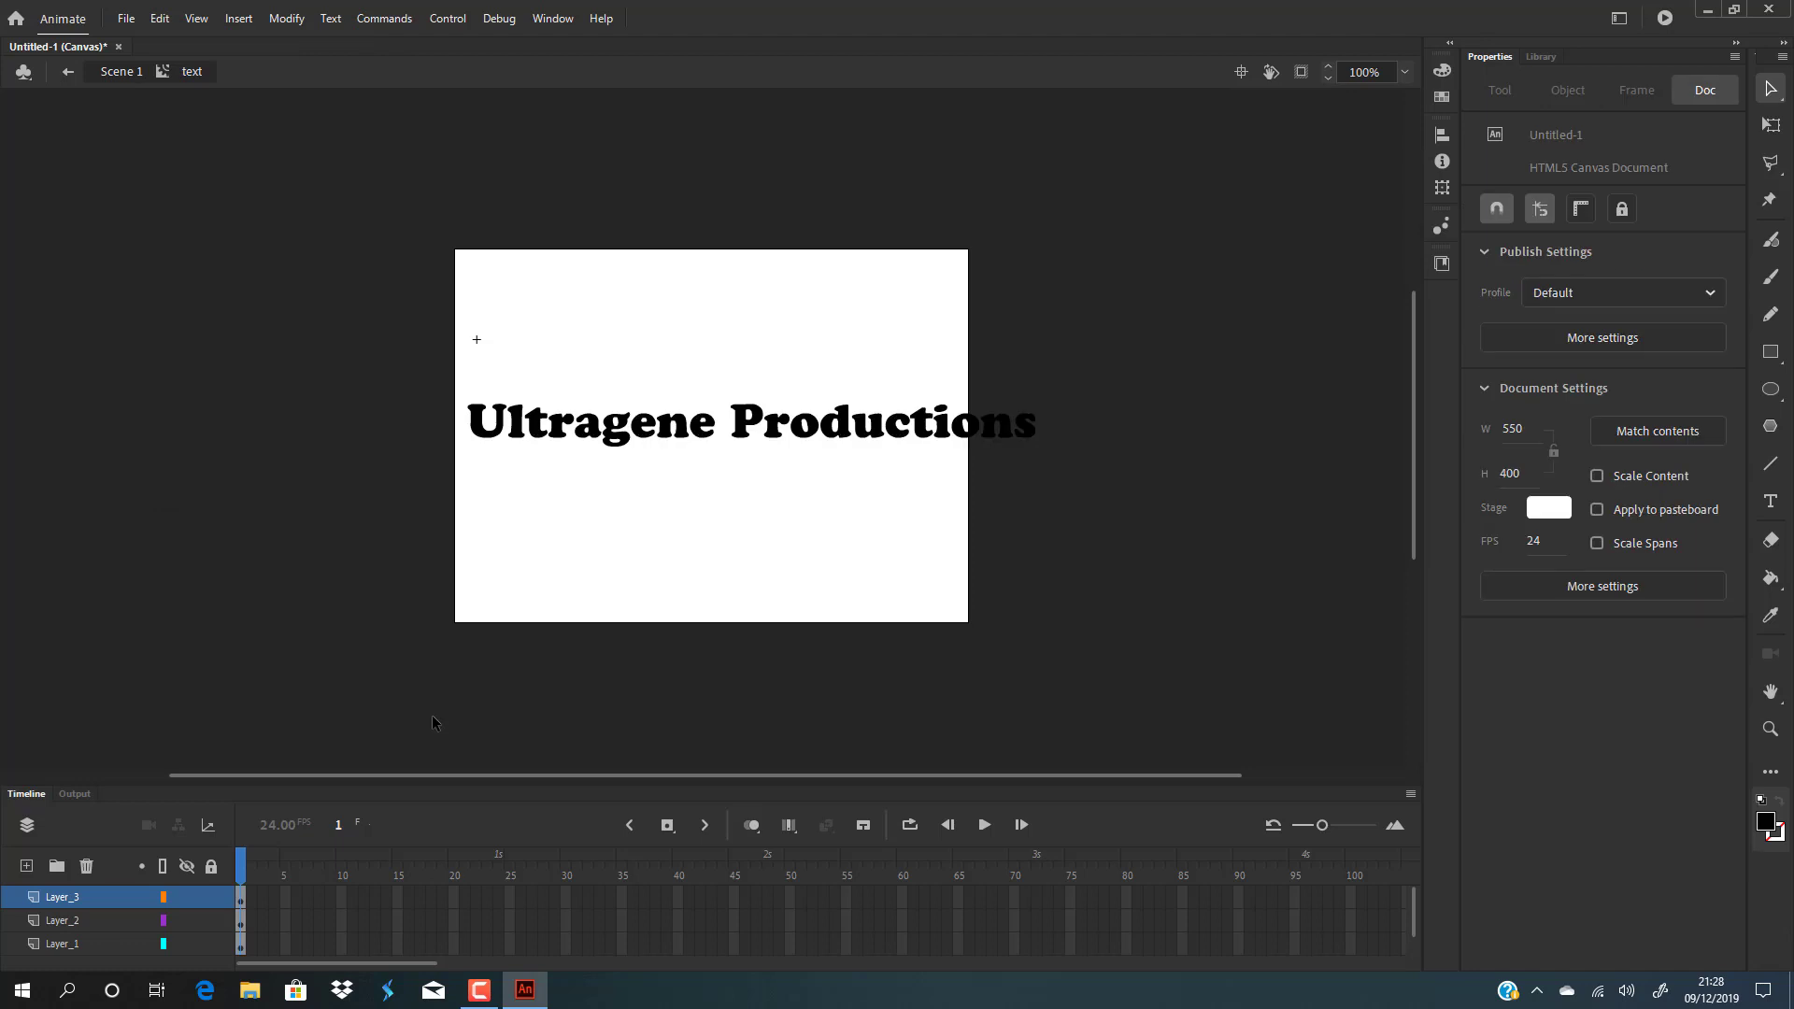
{"action": "left_click", "coordinate": [160, 19]}
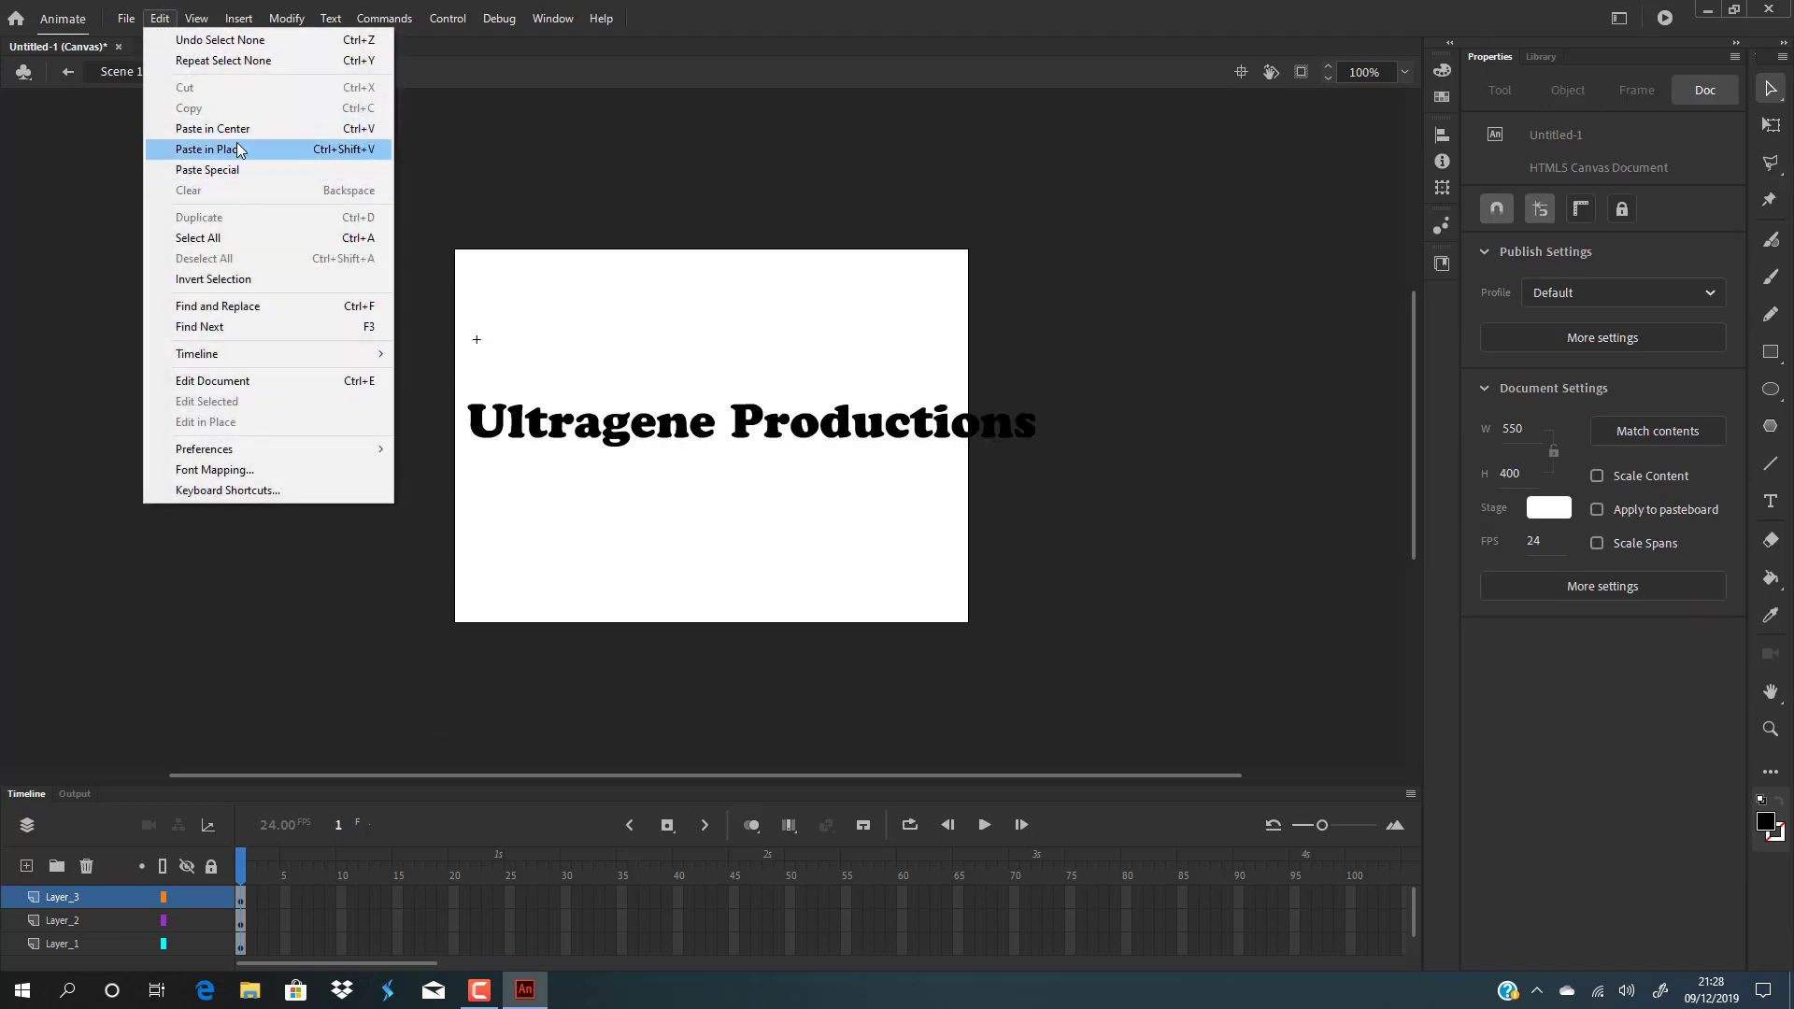
{"action": "left_click", "coordinate": [351, 725]}
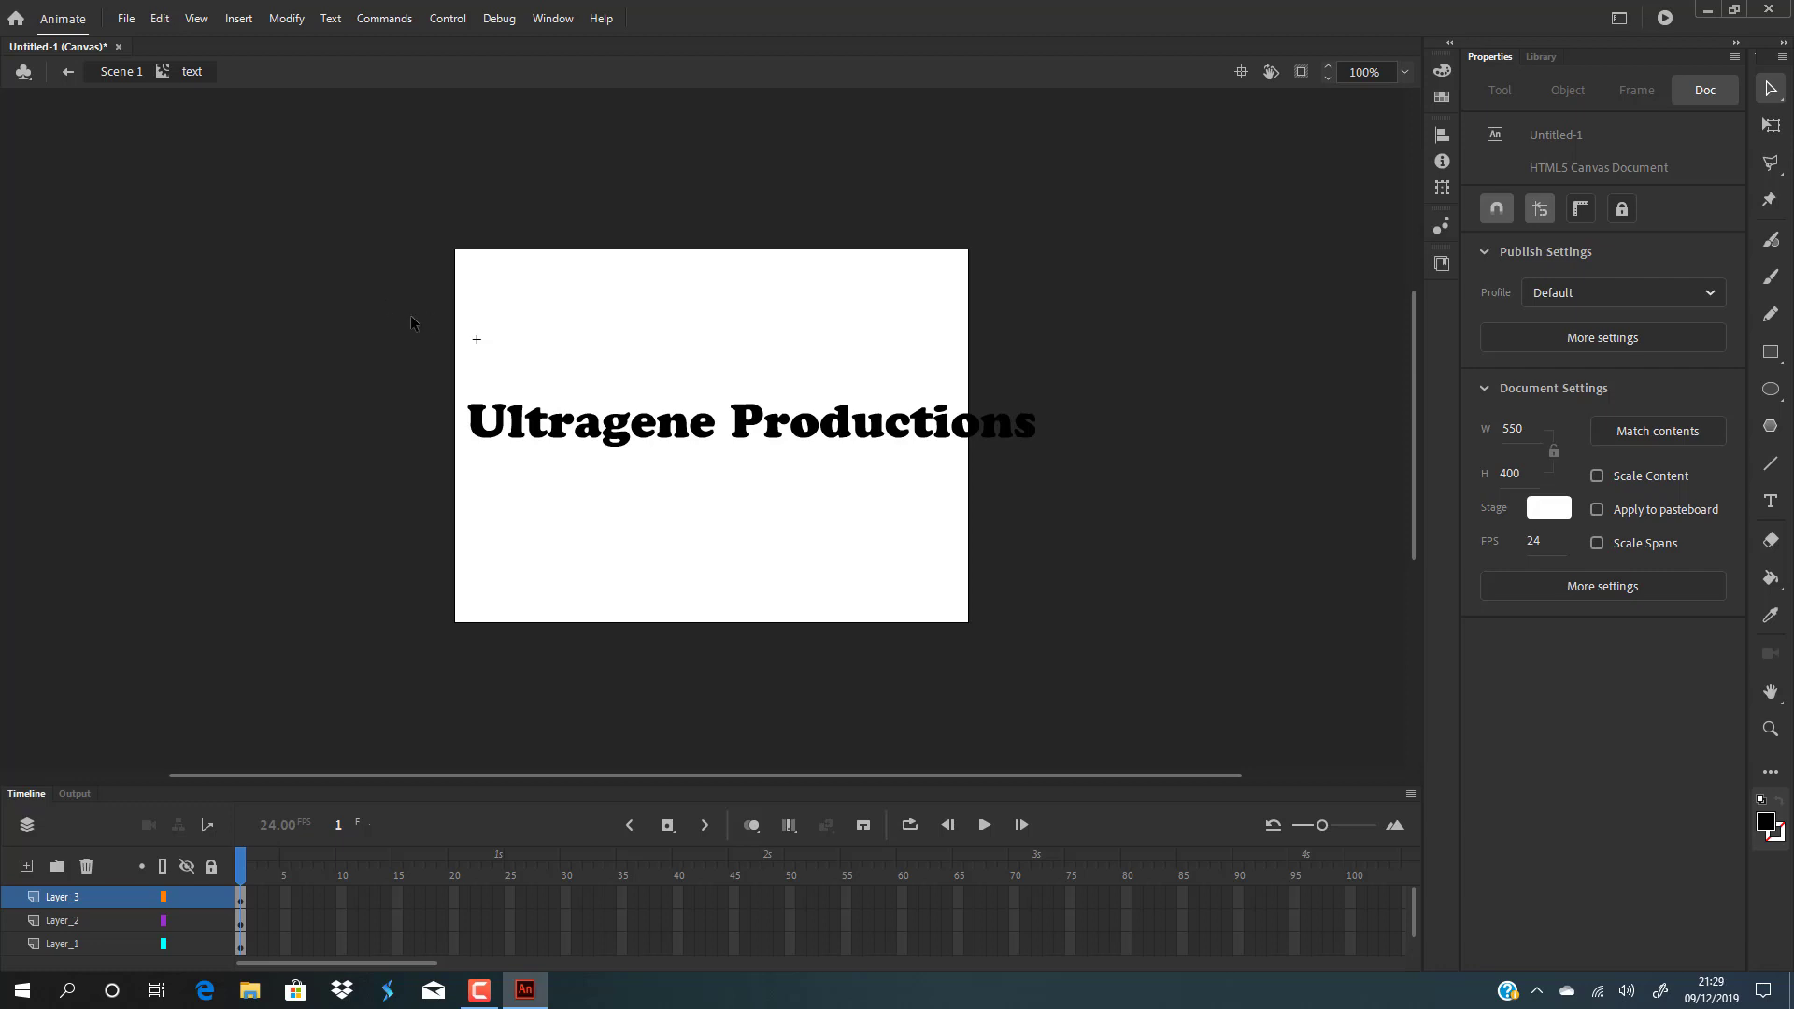
- Try to inset the fill of the lettering on Layer_1 with Expand Fill
{"action": "left_click", "coordinate": [87, 917]}
{"action": "left_click", "coordinate": [82, 945]}
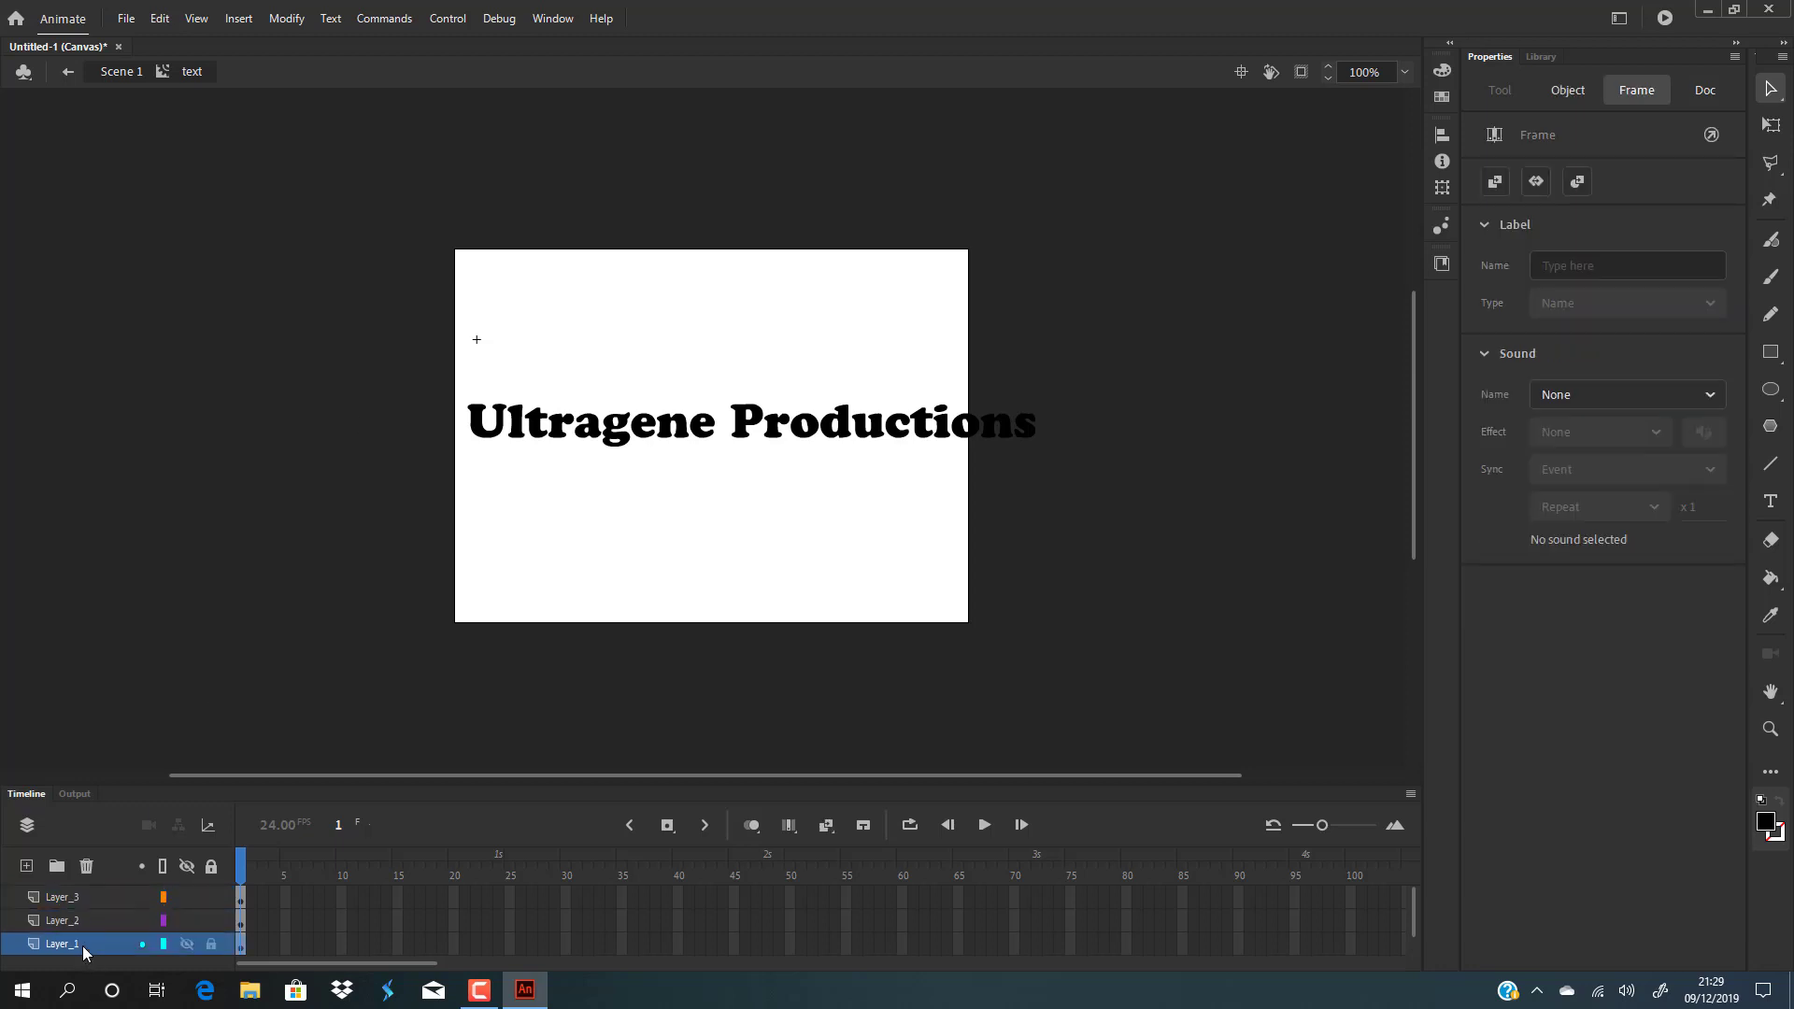
{"action": "left_click", "coordinate": [286, 18]}
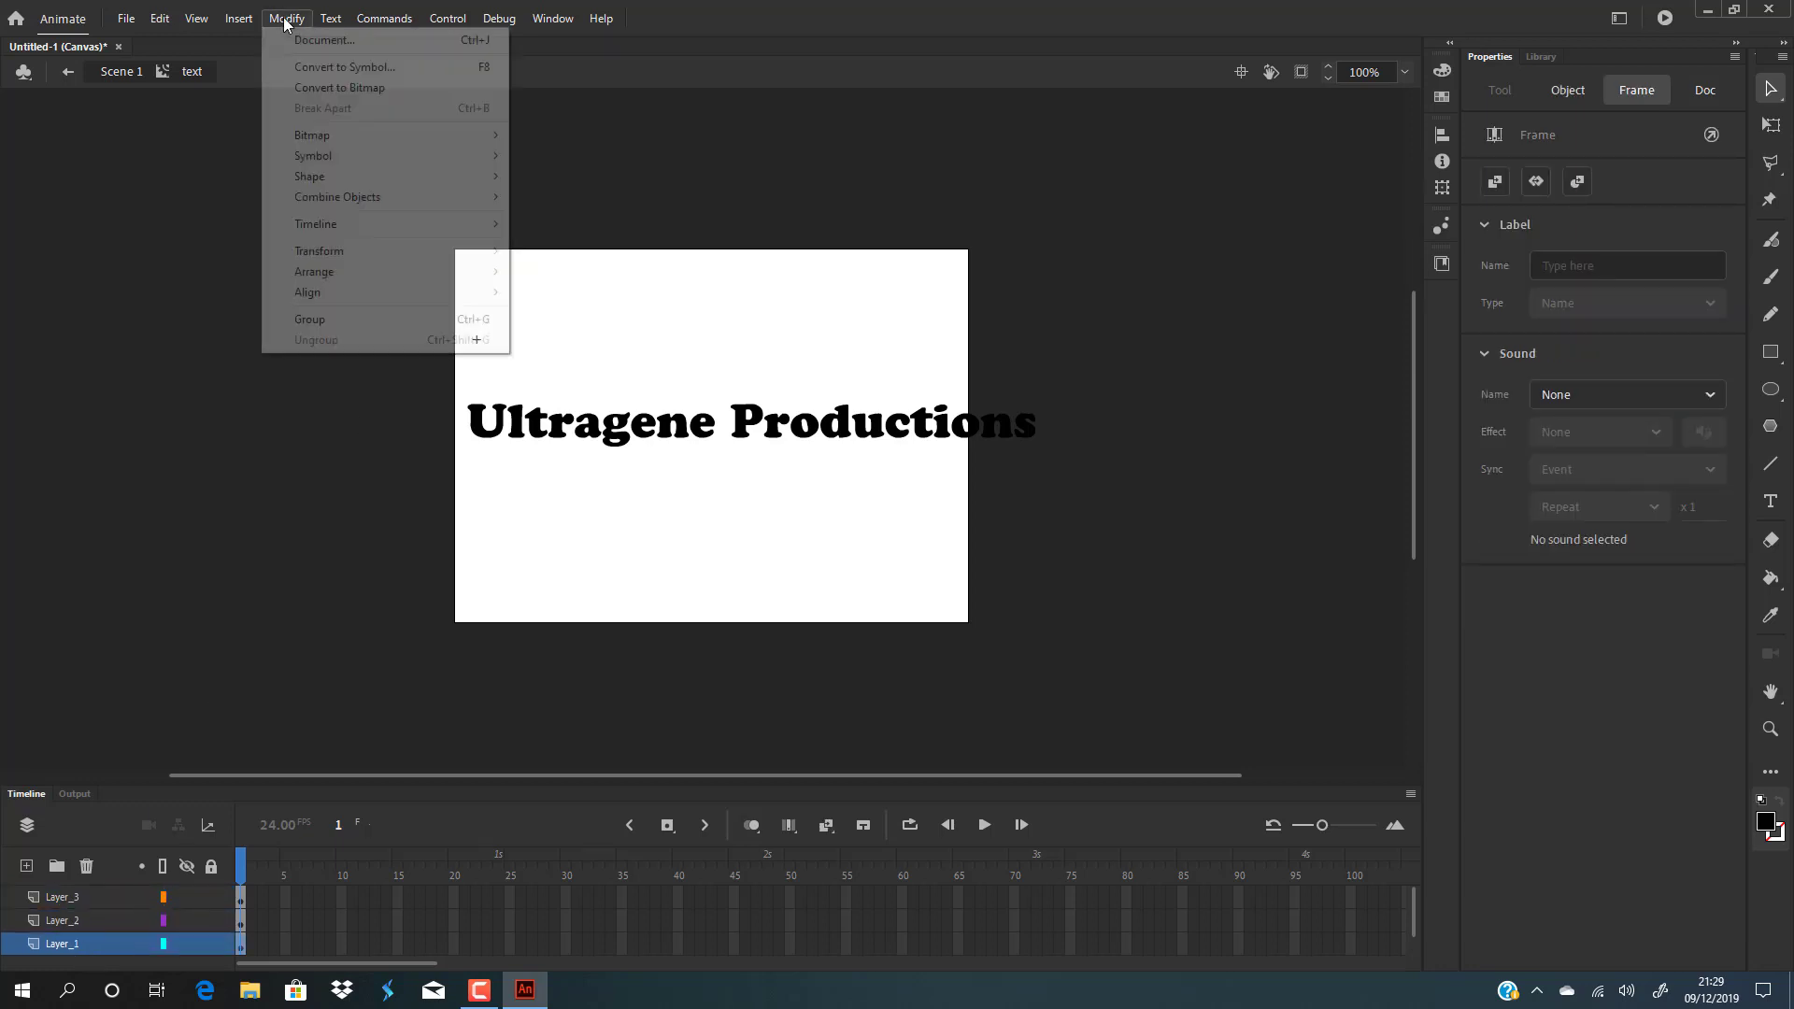
{"action": "mouse_move", "coordinate": [357, 177]}
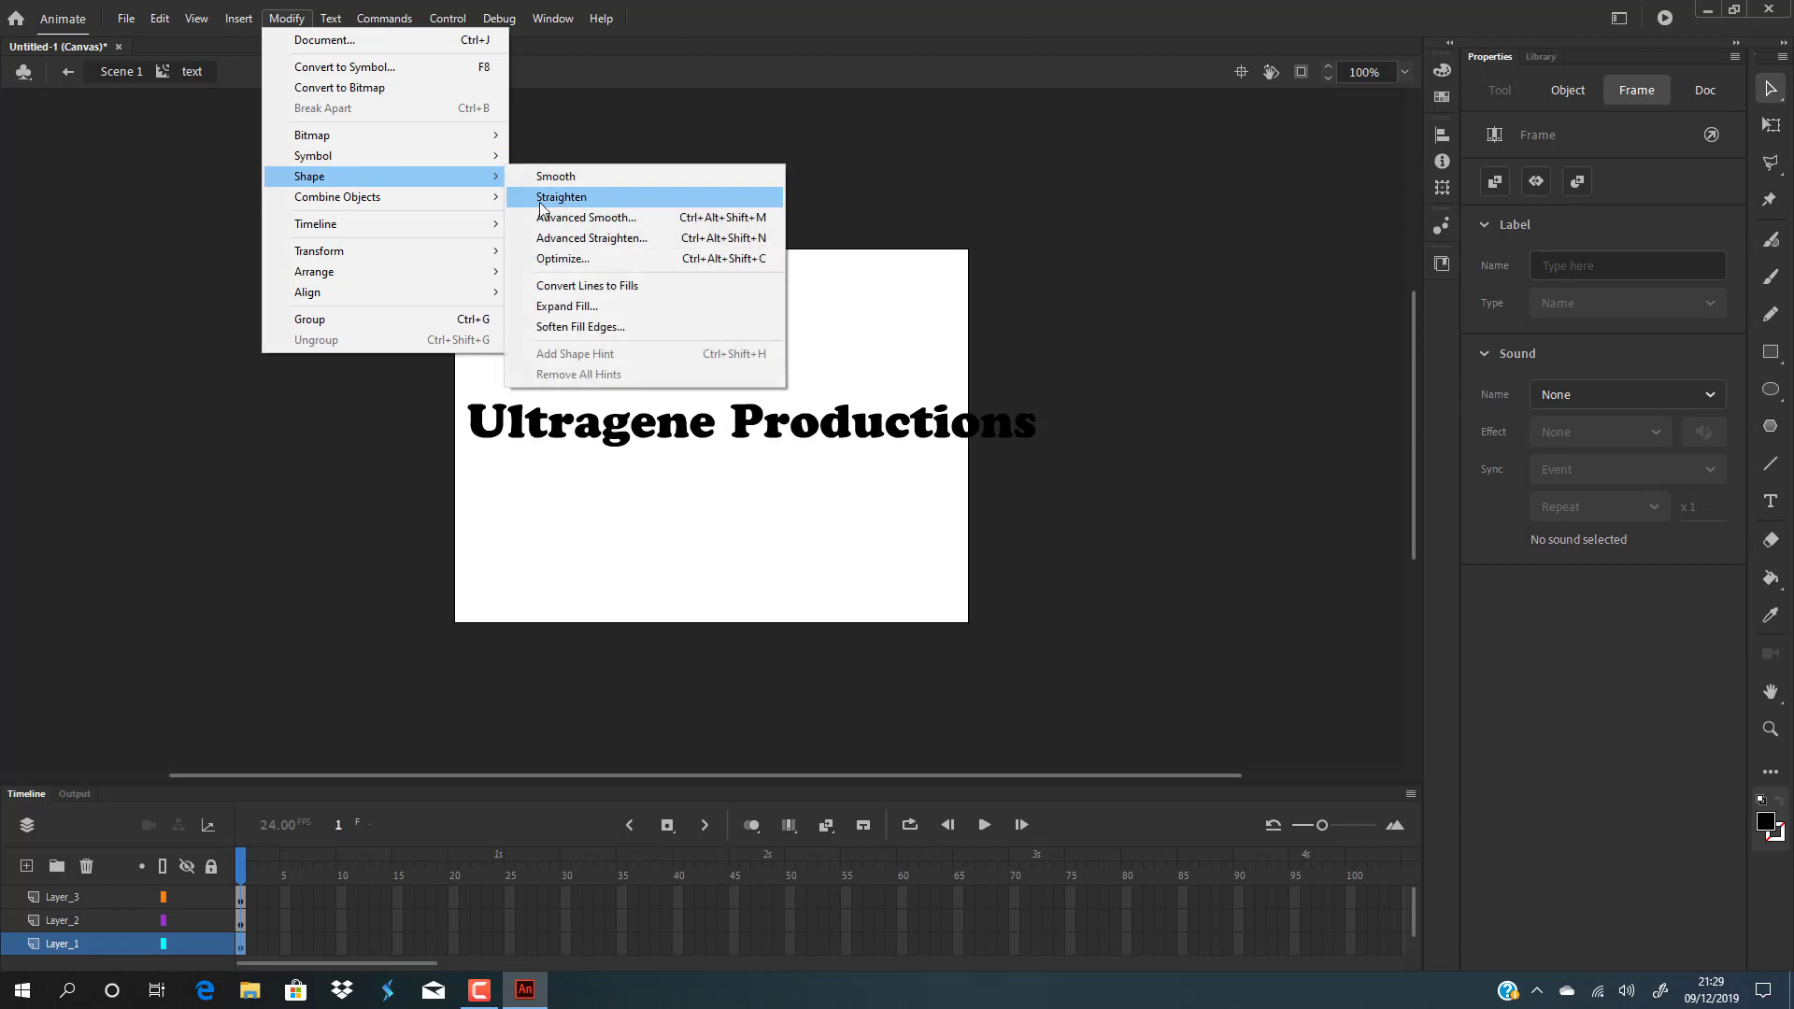
{"action": "left_click", "coordinate": [570, 306]}
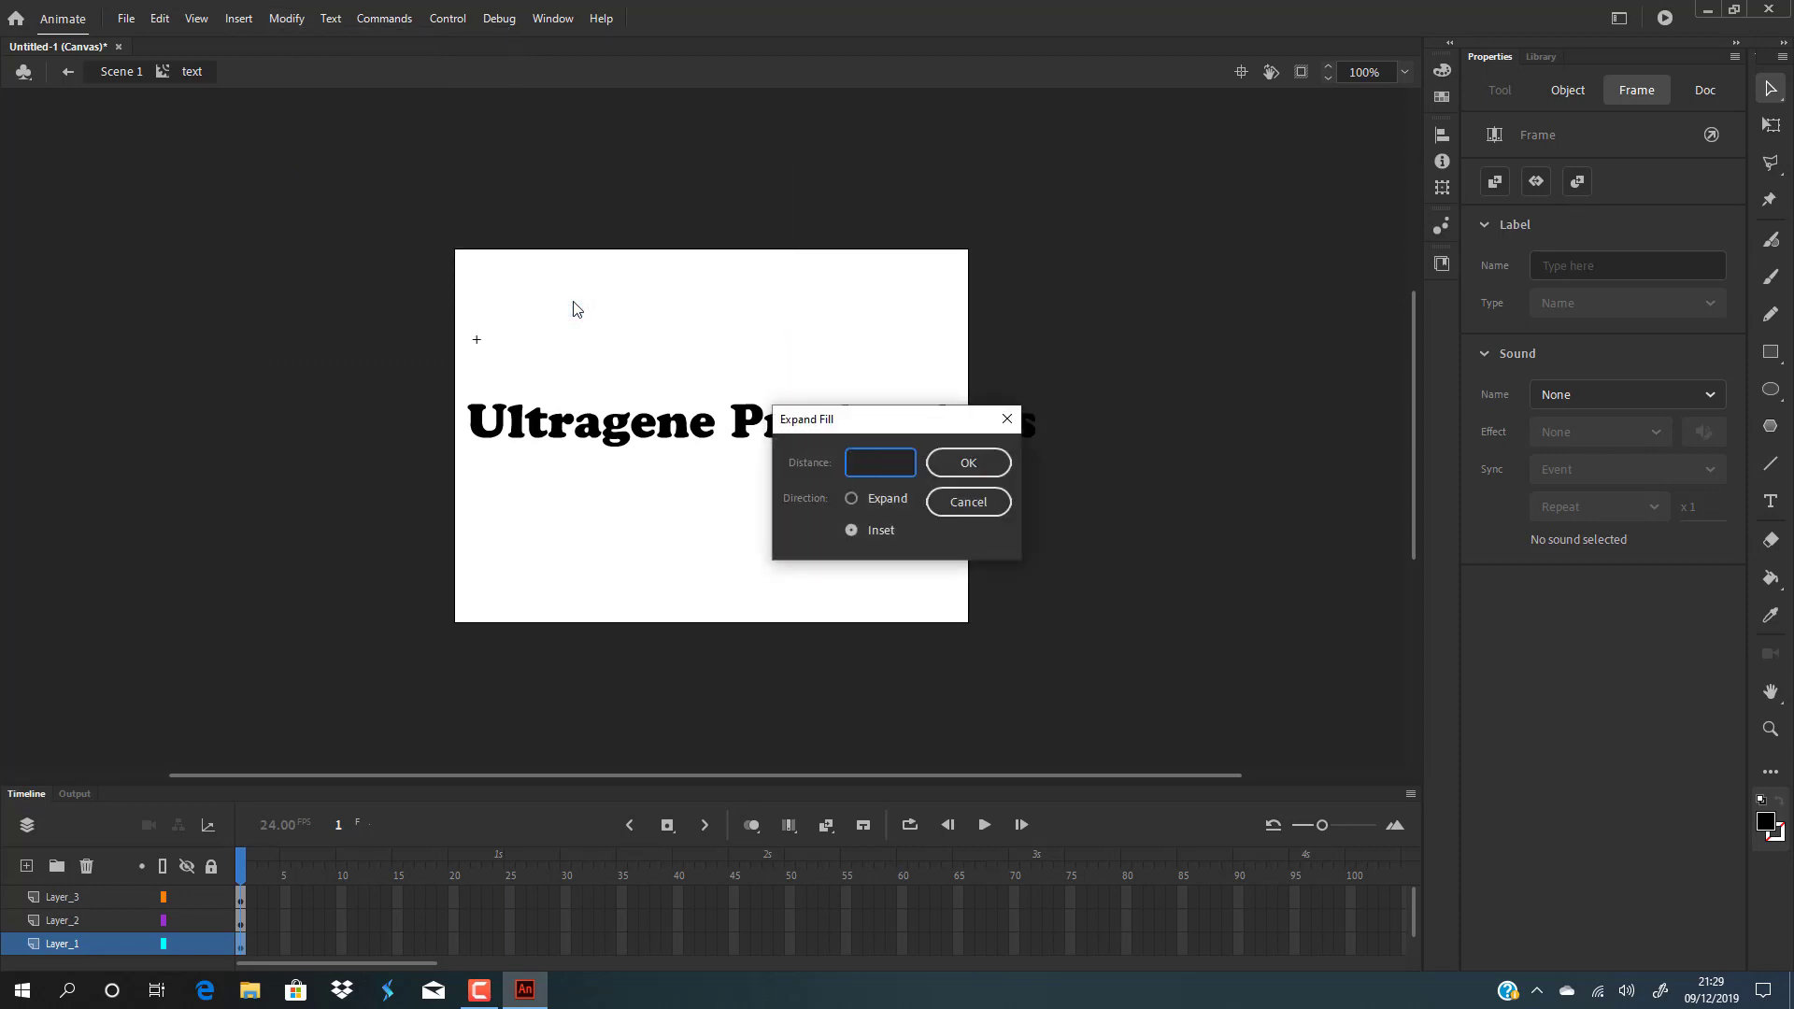
{"action": "type", "text": "2"}
{"action": "key", "text": "Return"}
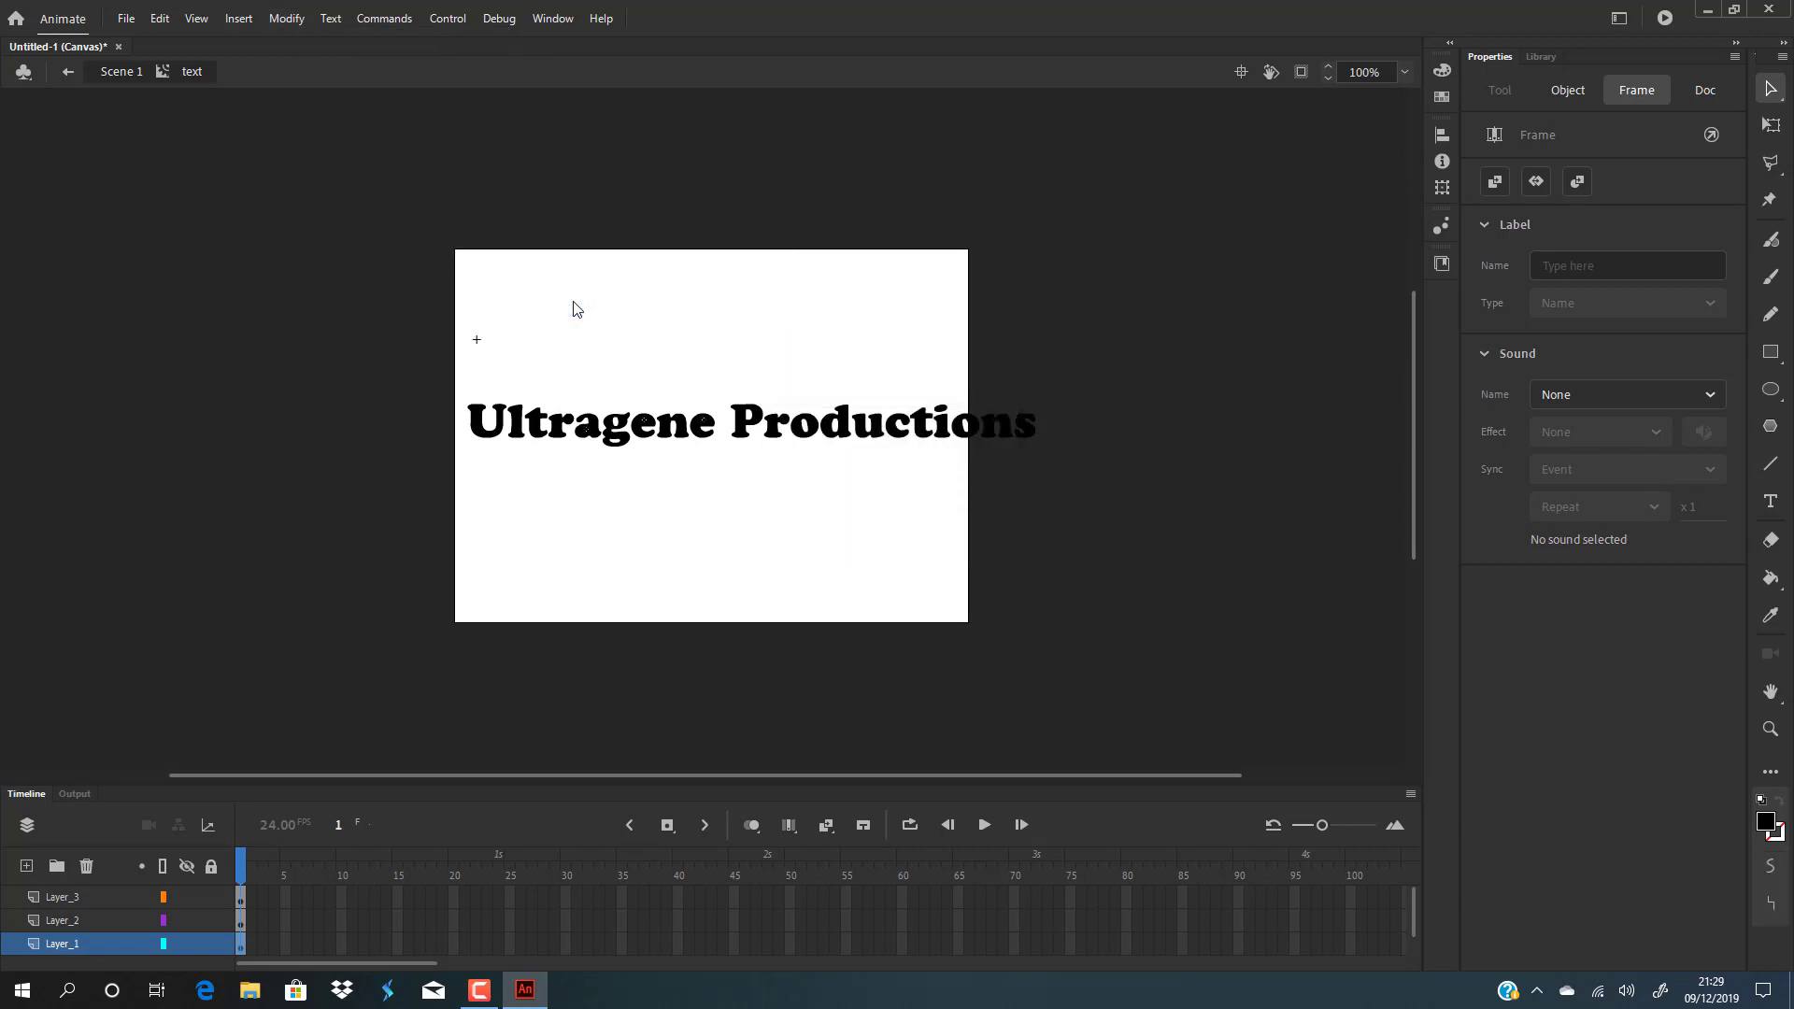
{"action": "left_click", "coordinate": [577, 308]}
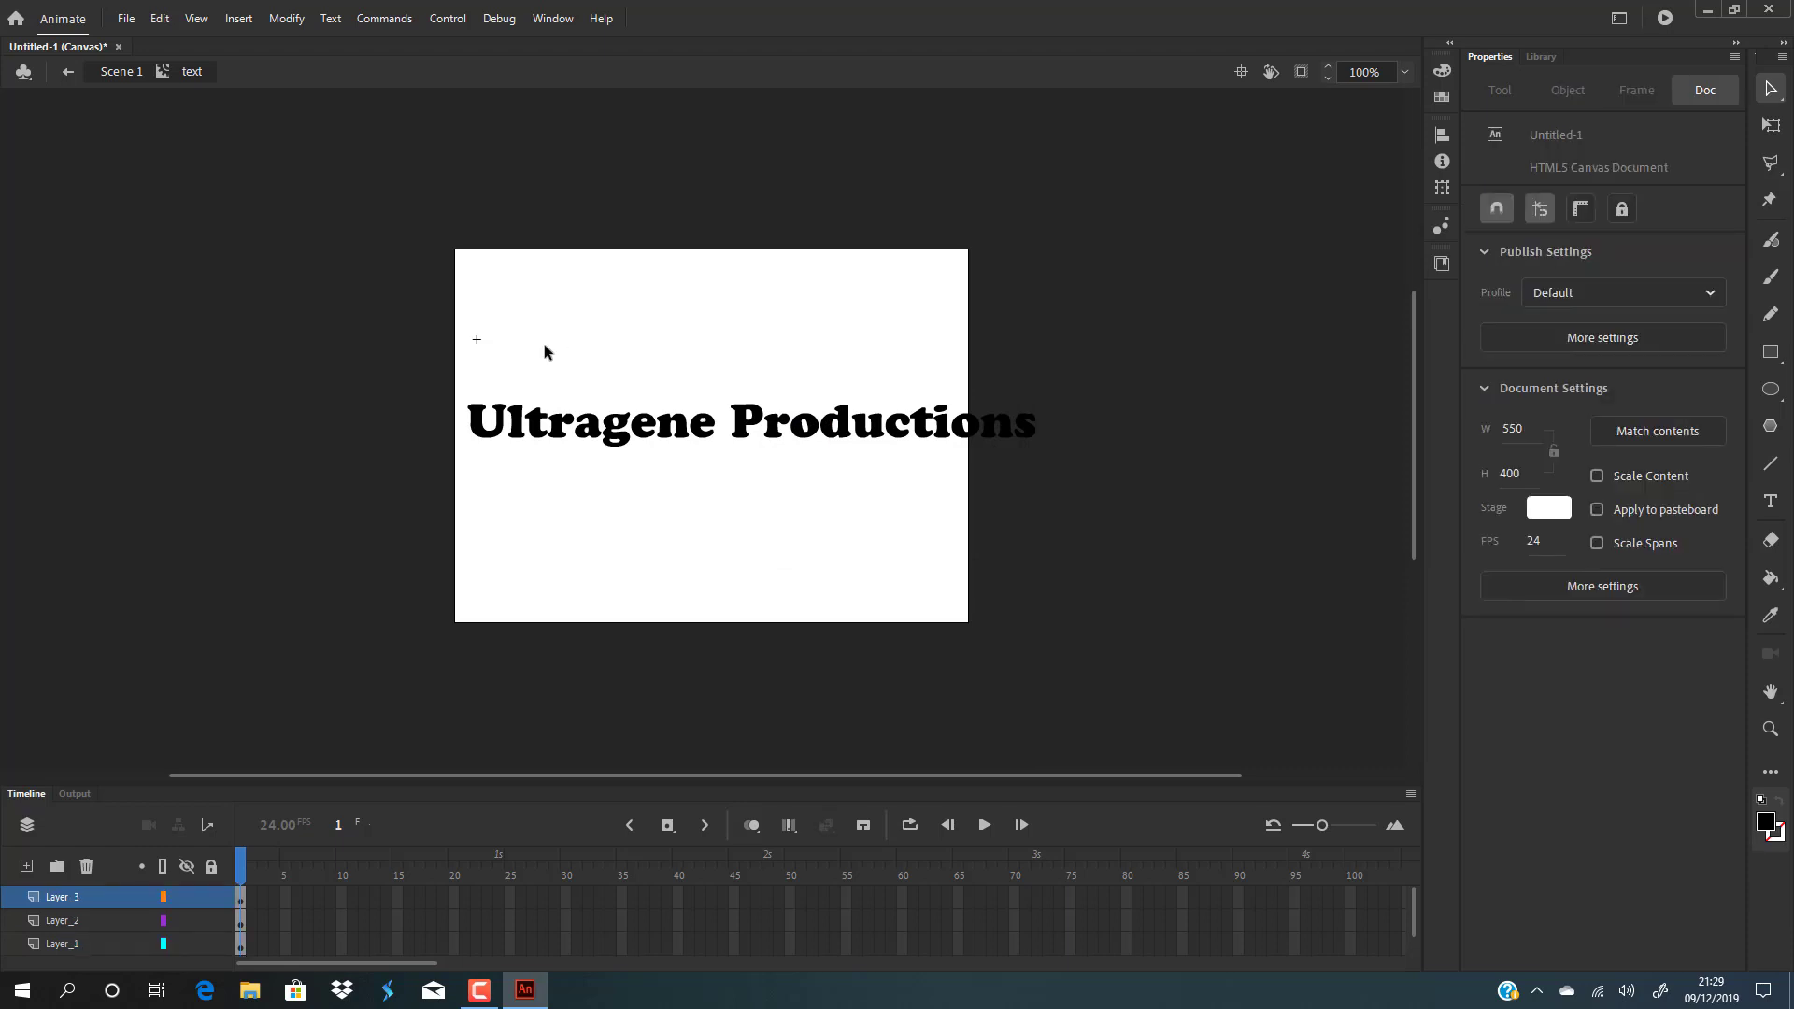
- Expand the fill of the lettering on Layer_1 outward by 3 px
{"action": "left_click", "coordinate": [88, 941]}
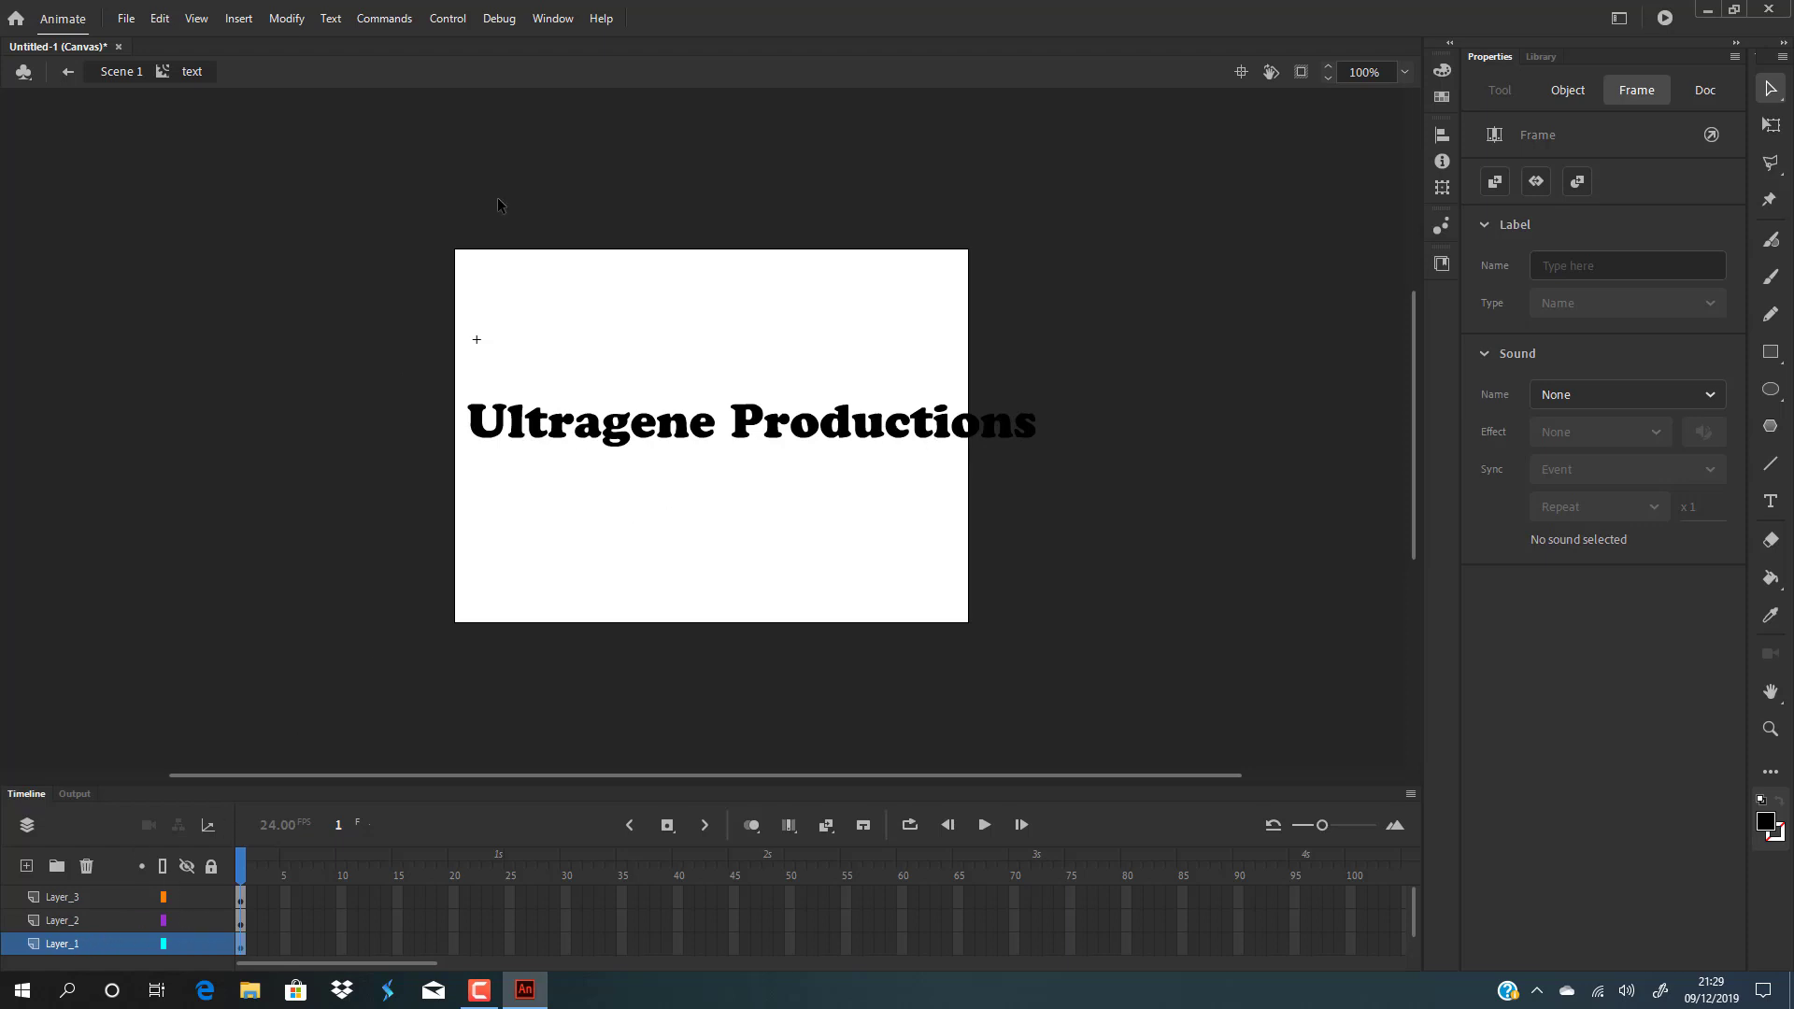
{"action": "left_click", "coordinate": [287, 18]}
{"action": "mouse_move", "coordinate": [368, 181]}
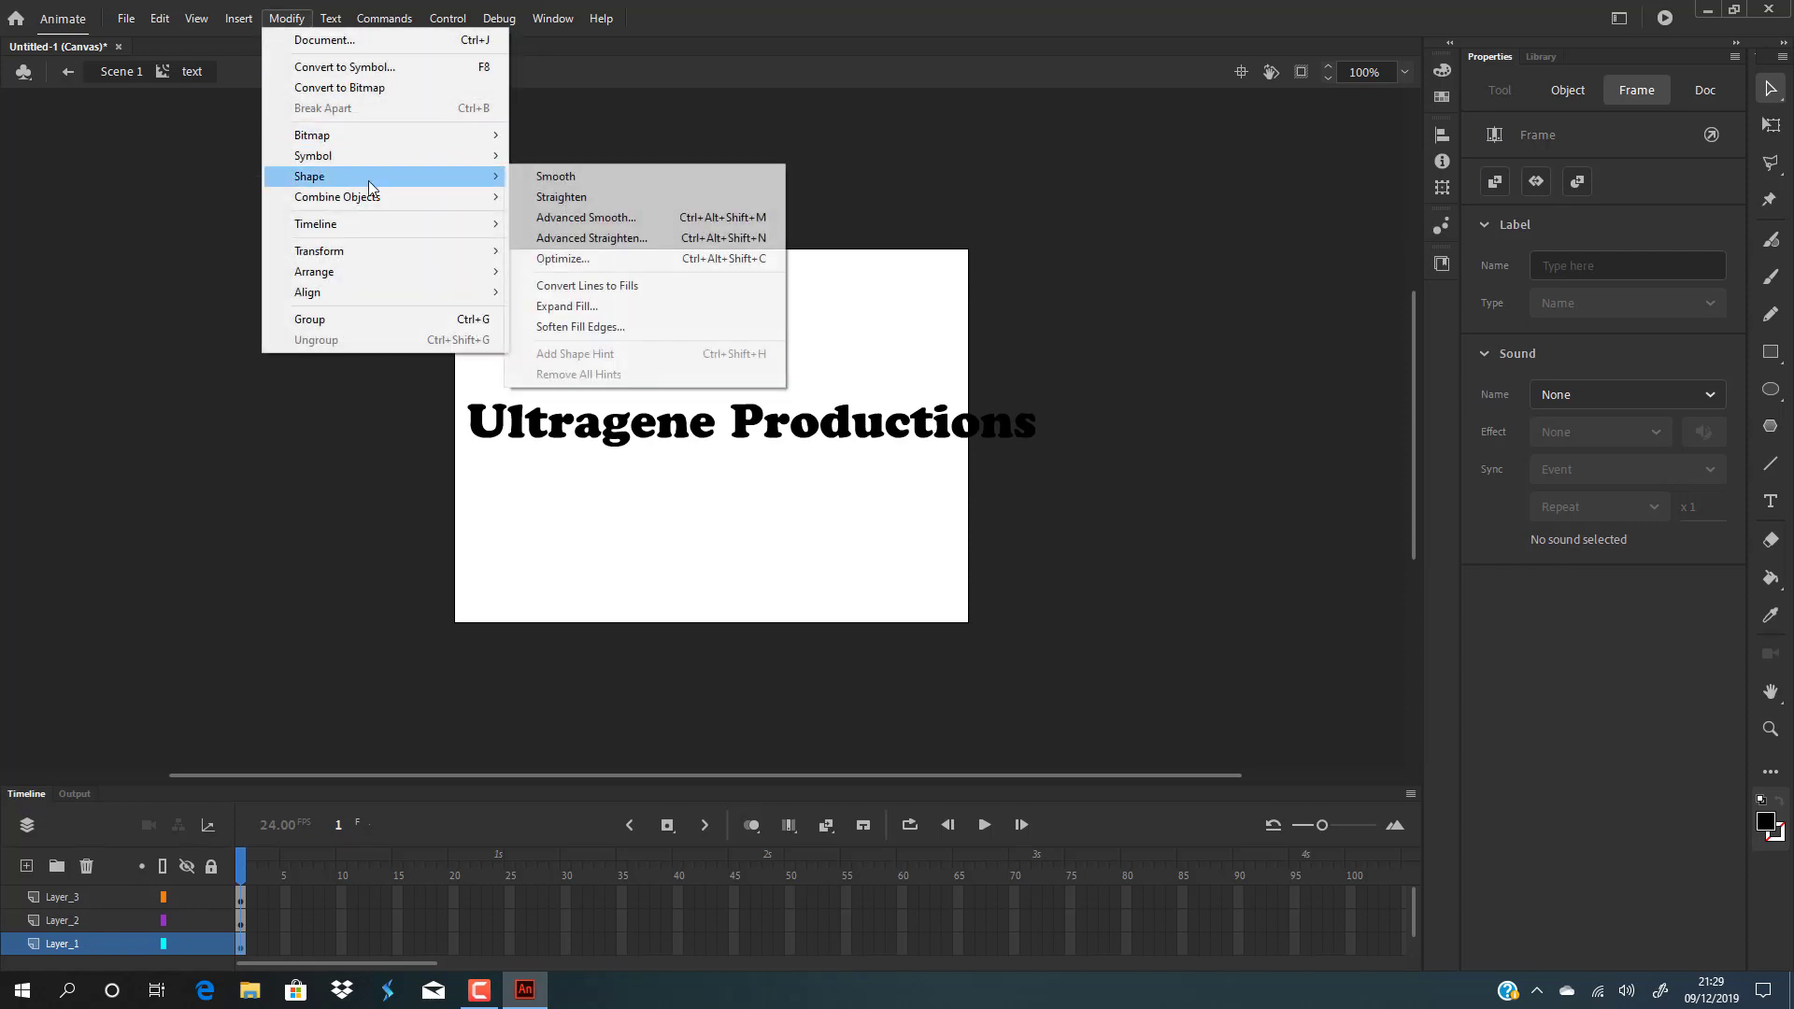
{"action": "left_click", "coordinate": [567, 306]}
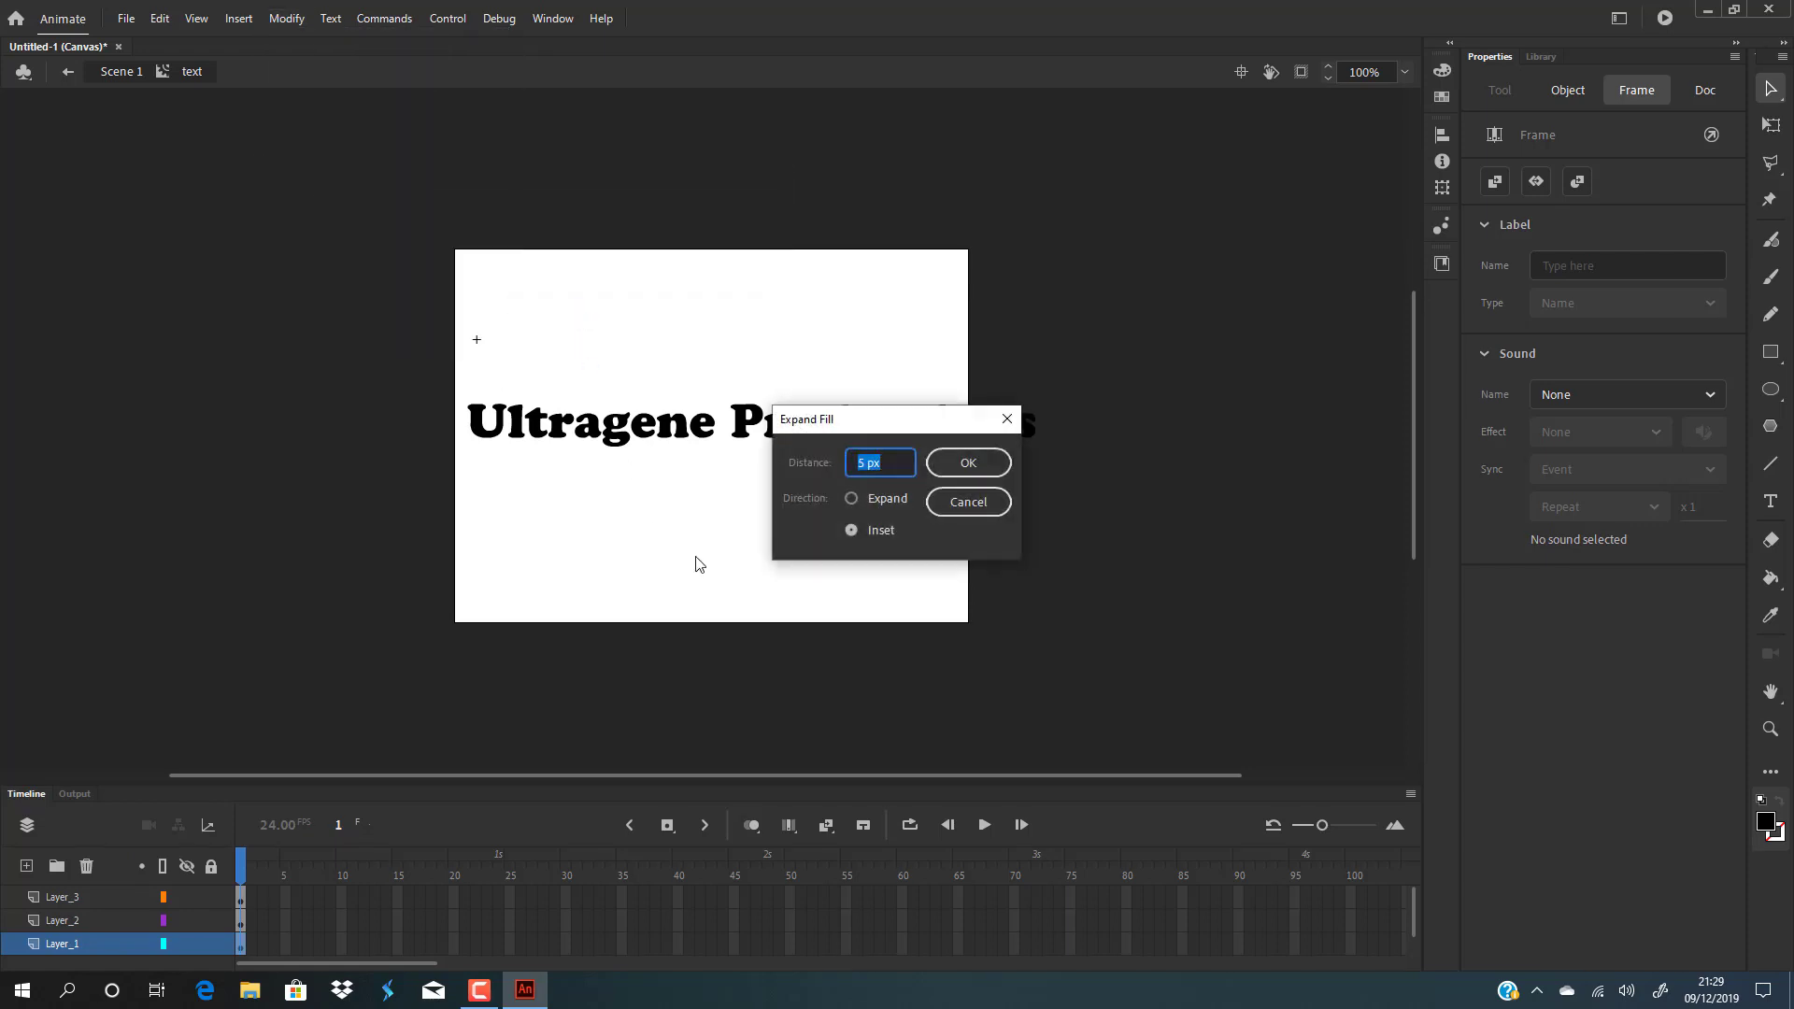
{"action": "key", "text": "BackSpace"}
{"action": "left_click", "coordinate": [851, 498]}
{"action": "left_click", "coordinate": [956, 457]}
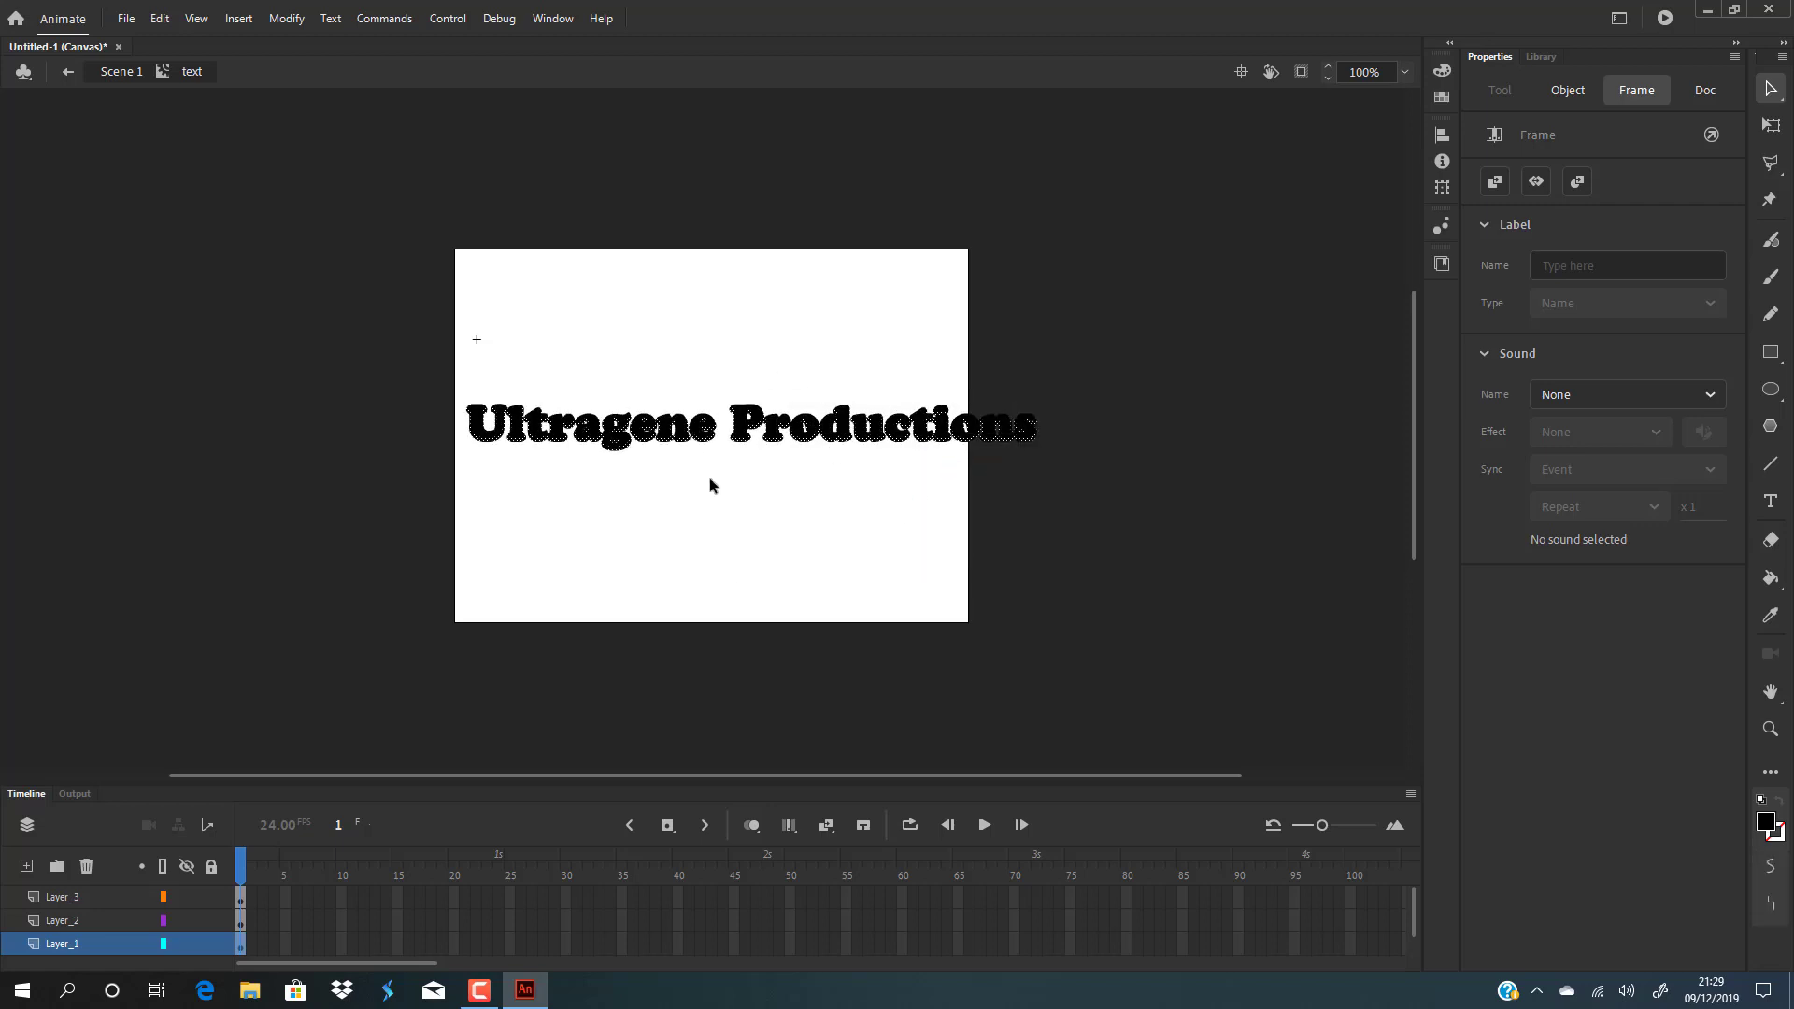
- Fill the Layer_1 lettering with a black-to-white linear gradient and add a color stop at its middle
{"action": "left_click", "coordinate": [1441, 70]}
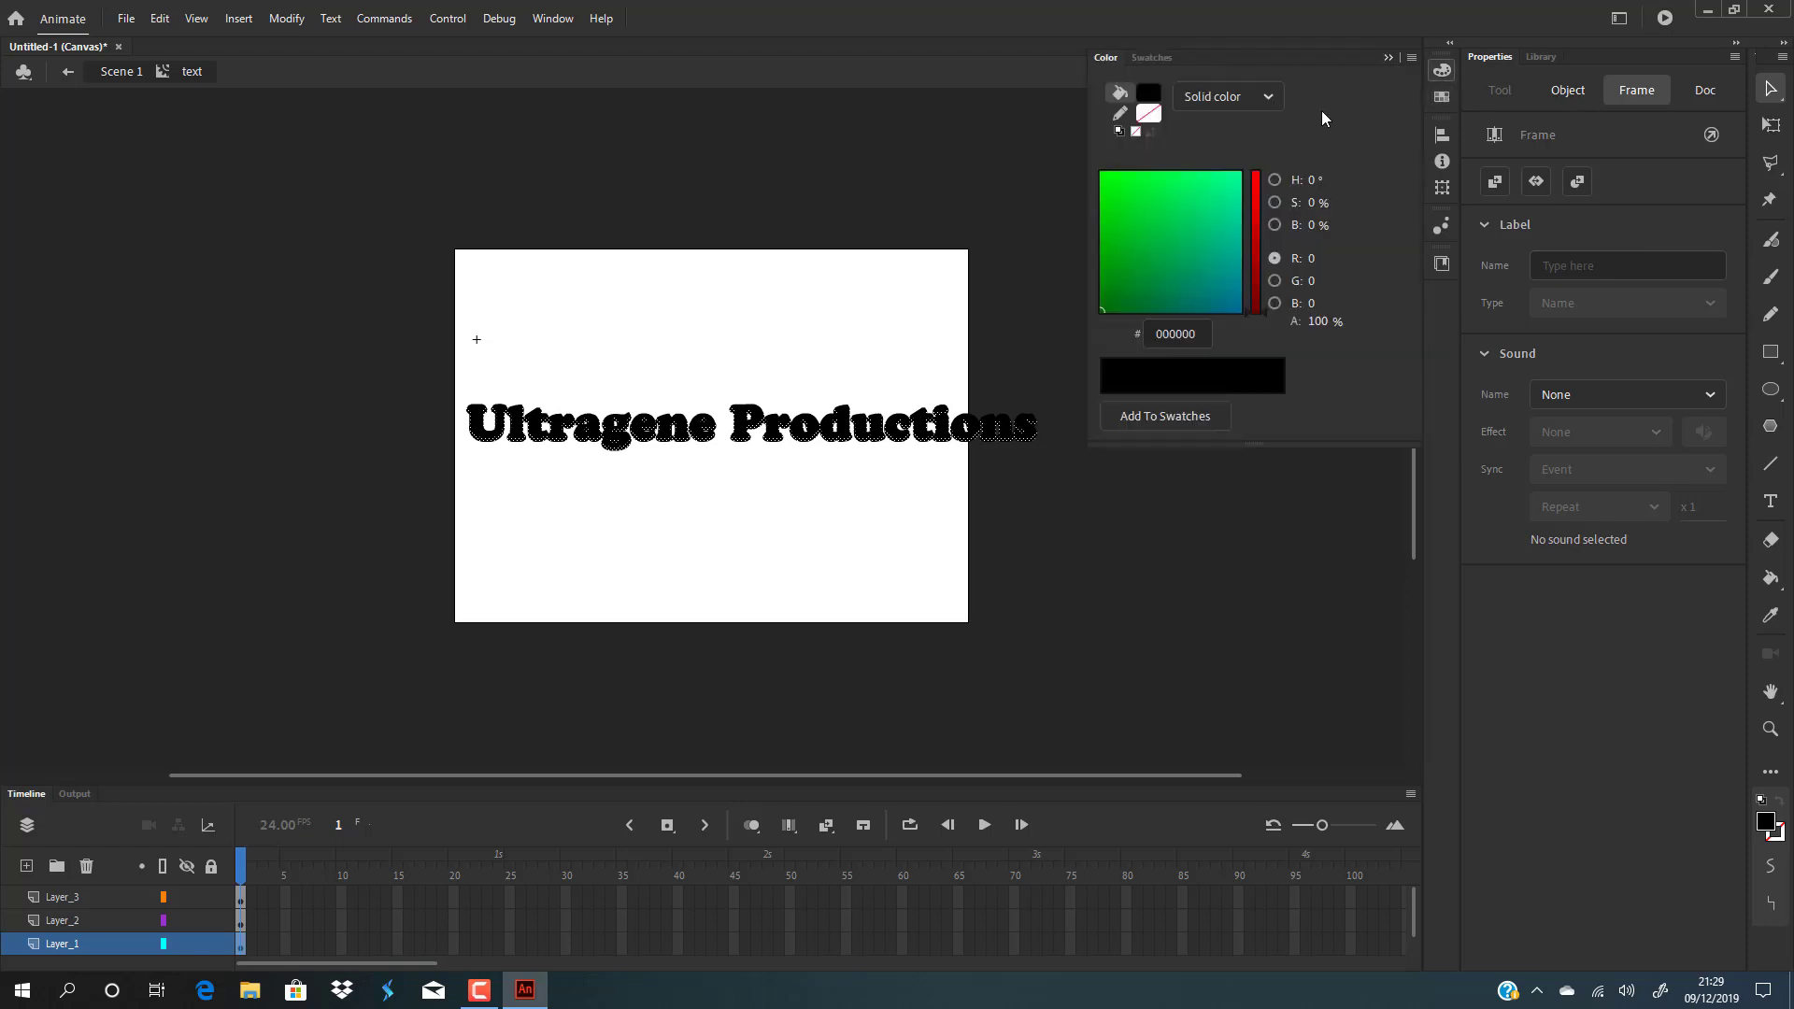
{"action": "left_click", "coordinate": [1278, 97]}
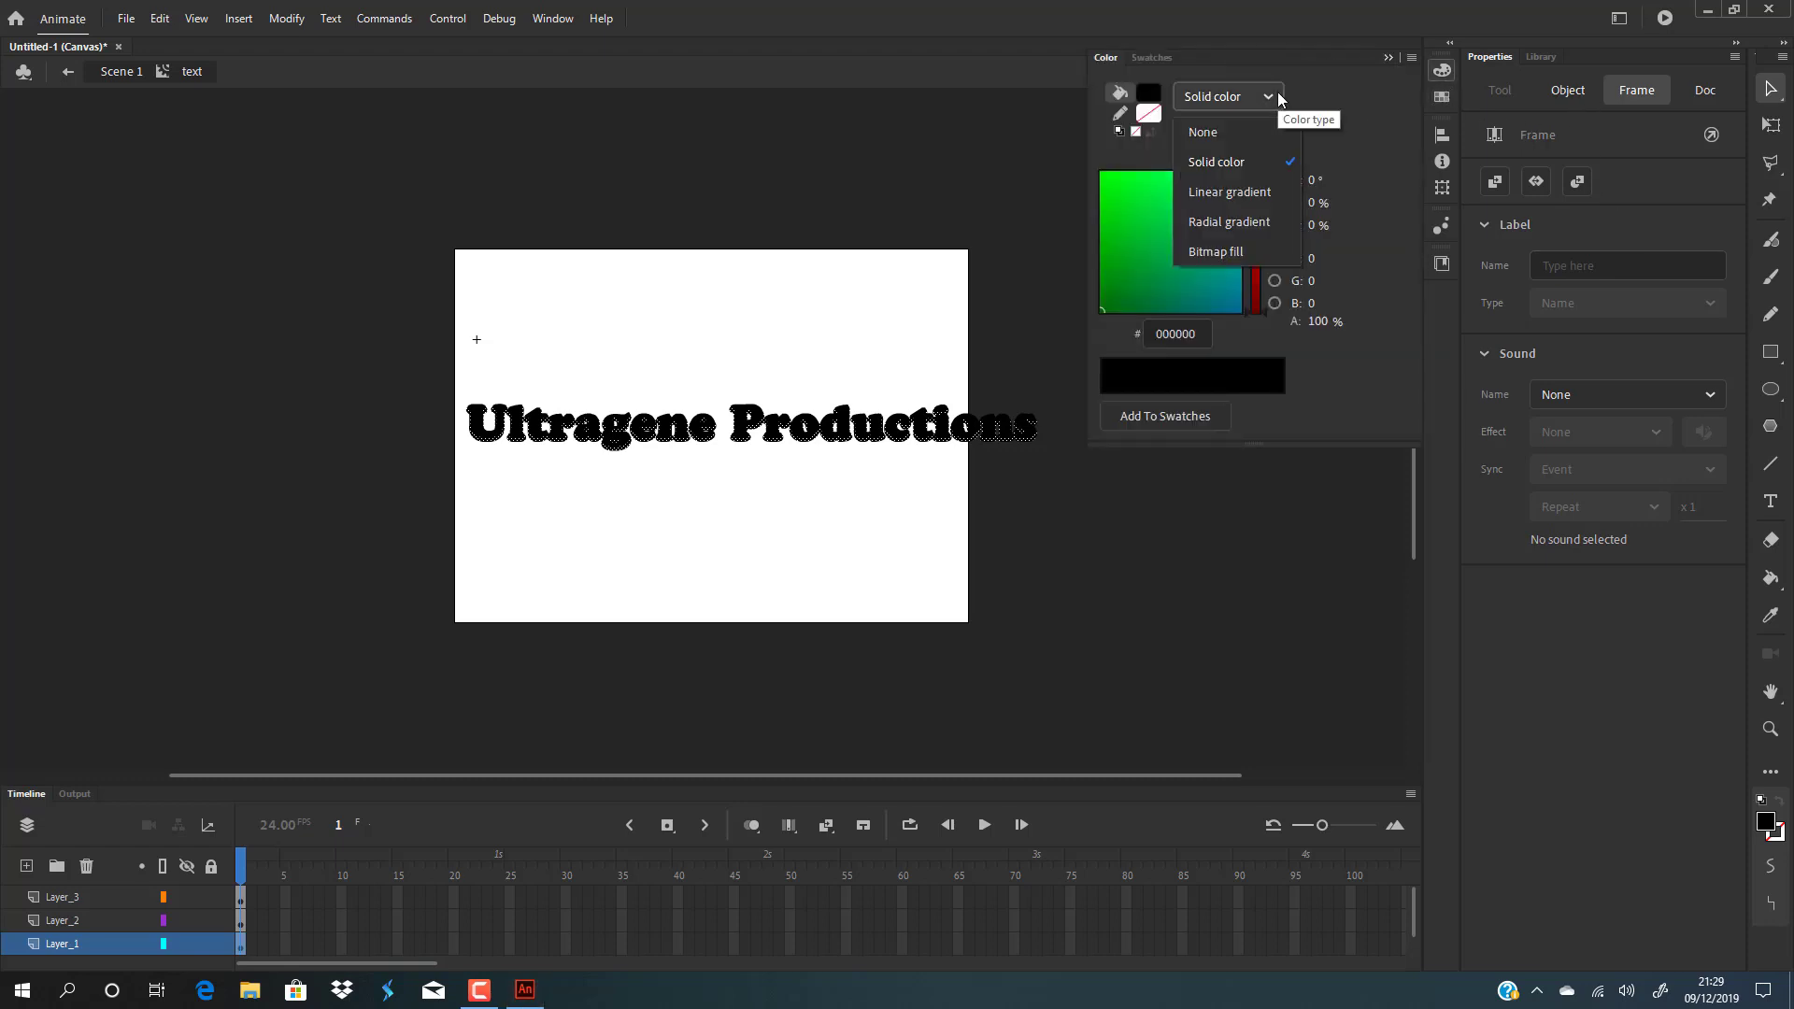
{"action": "left_click", "coordinate": [1246, 193]}
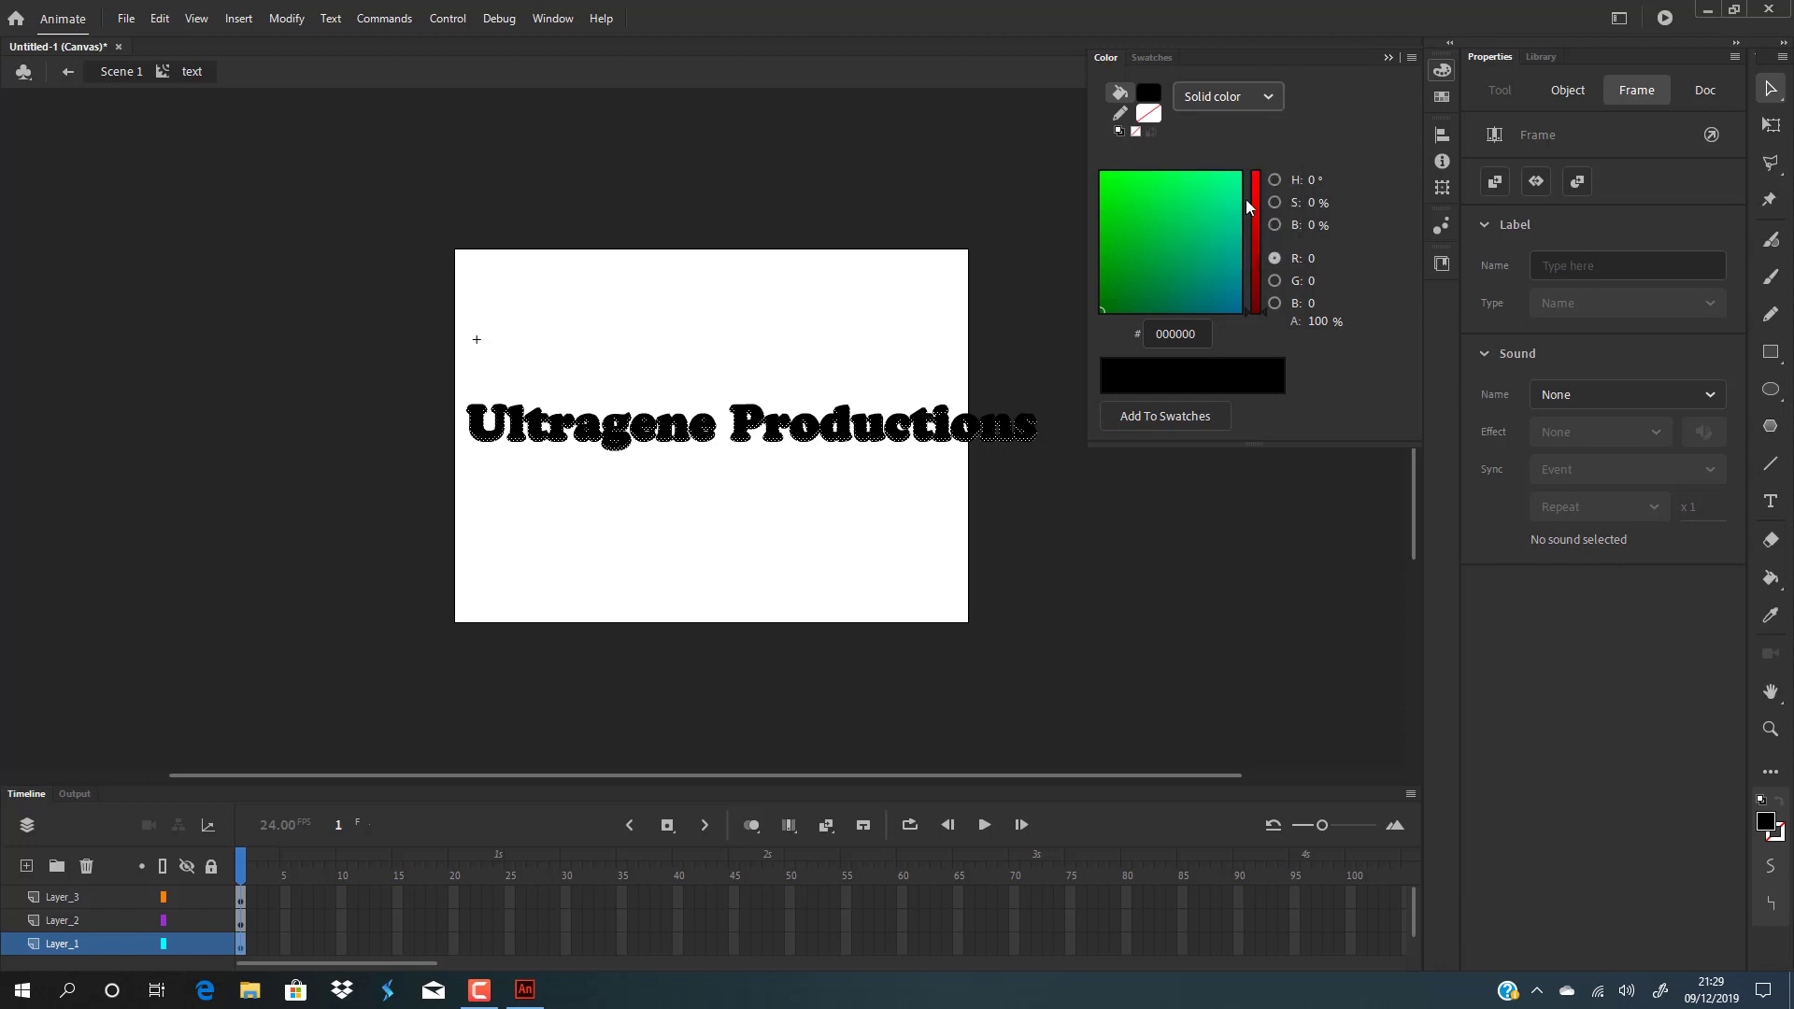
{"action": "left_click", "coordinate": [1182, 392]}
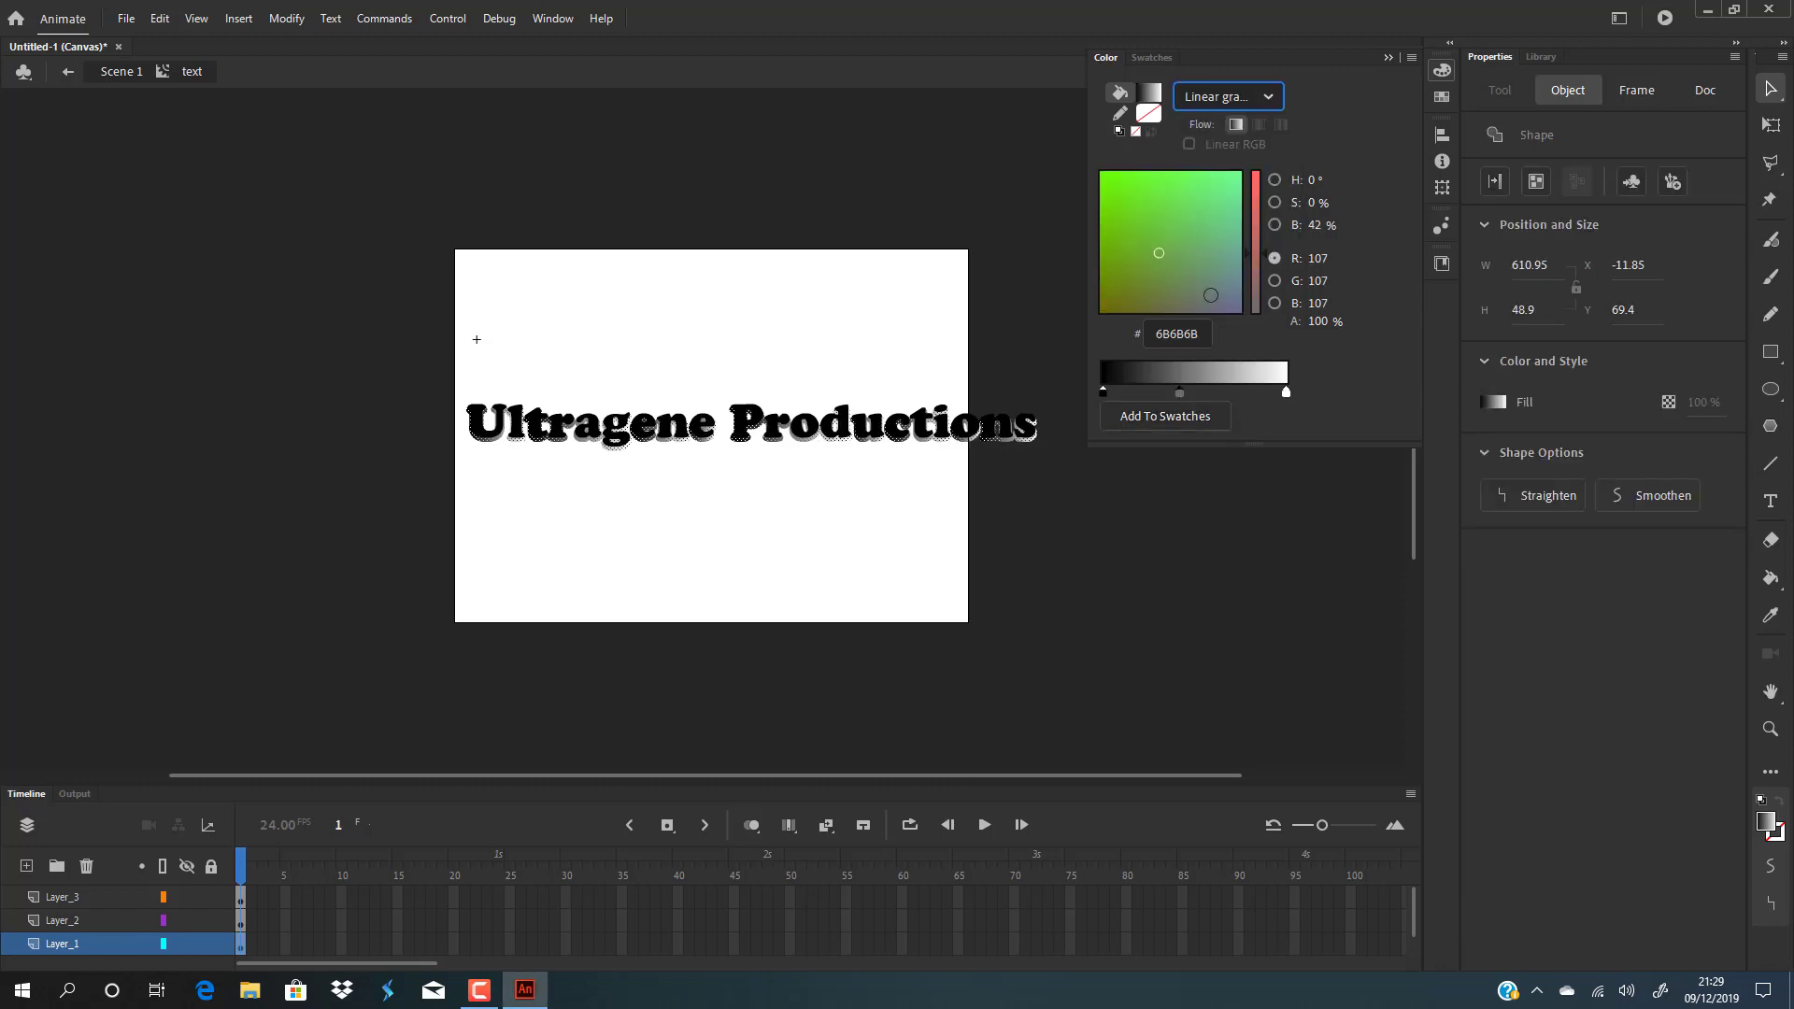
- Color the gradient's middle stop light blue 12A7EF, keep the end stop white, and deselect the lettering
{"action": "left_click", "coordinate": [1252, 301]}
{"action": "left_click", "coordinate": [1229, 290]}
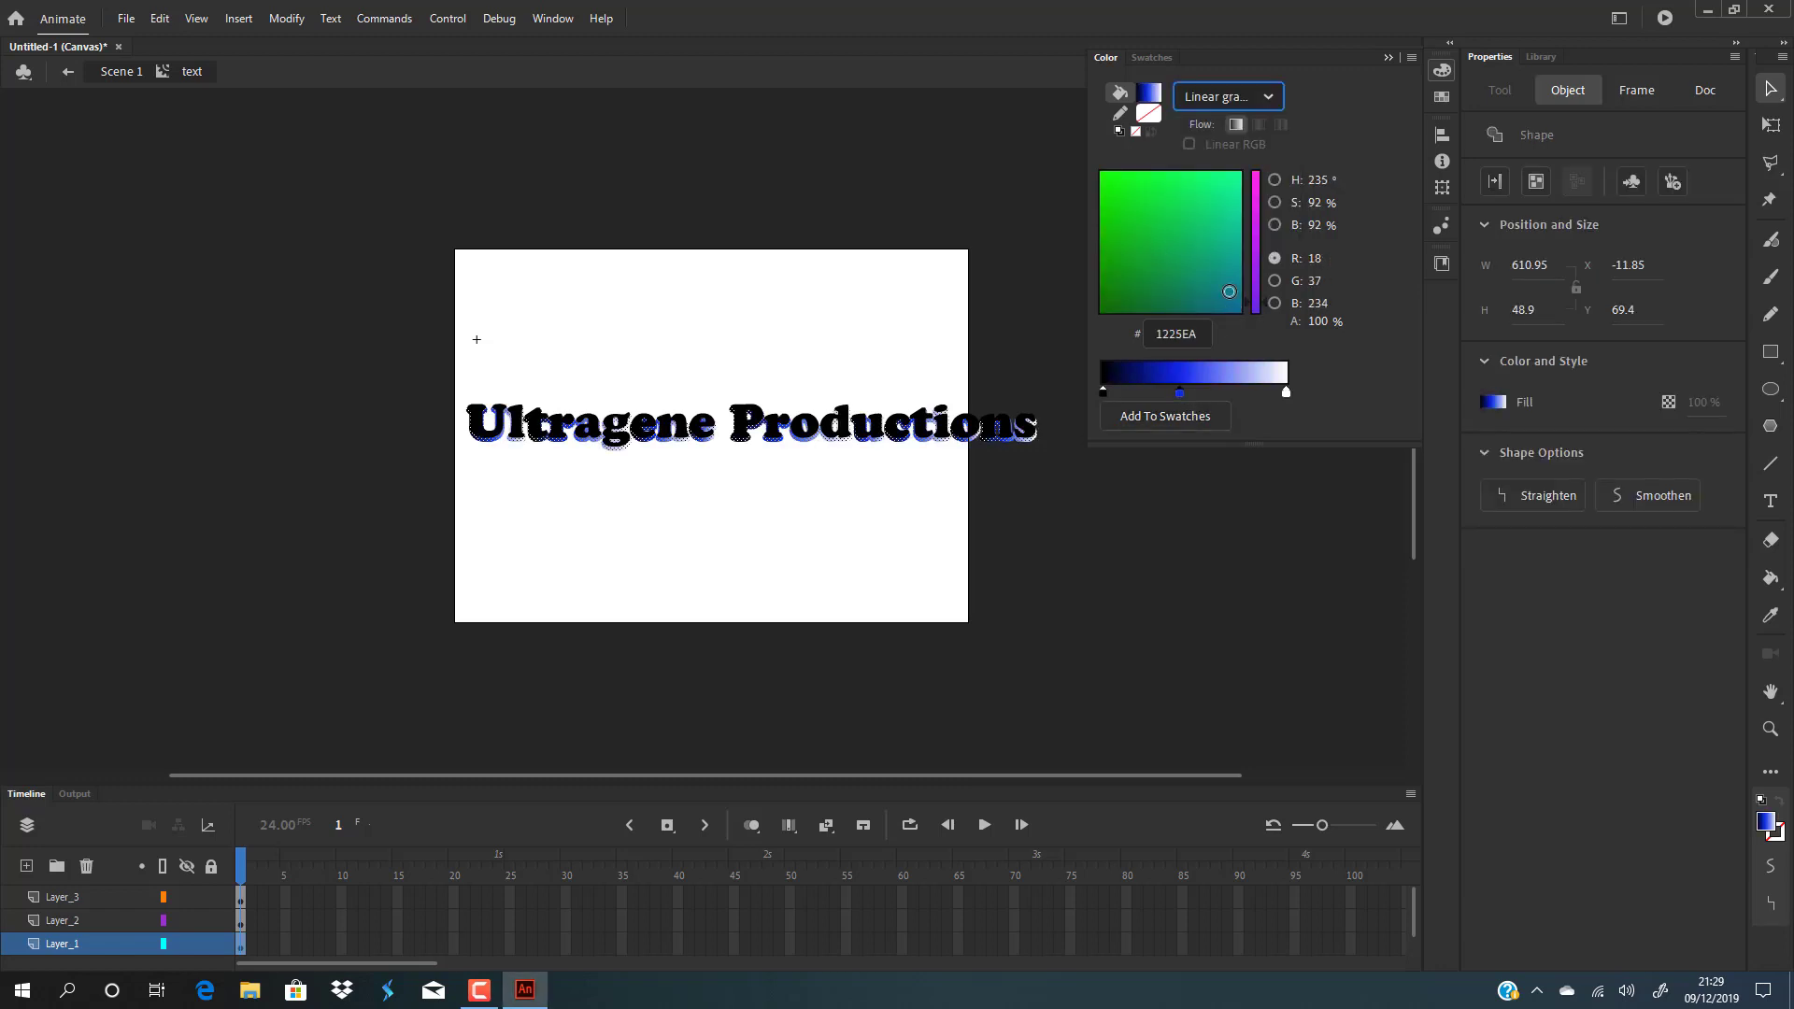
{"action": "left_click_drag", "start_coordinate": [1230, 294], "coordinate": [1232, 220]}
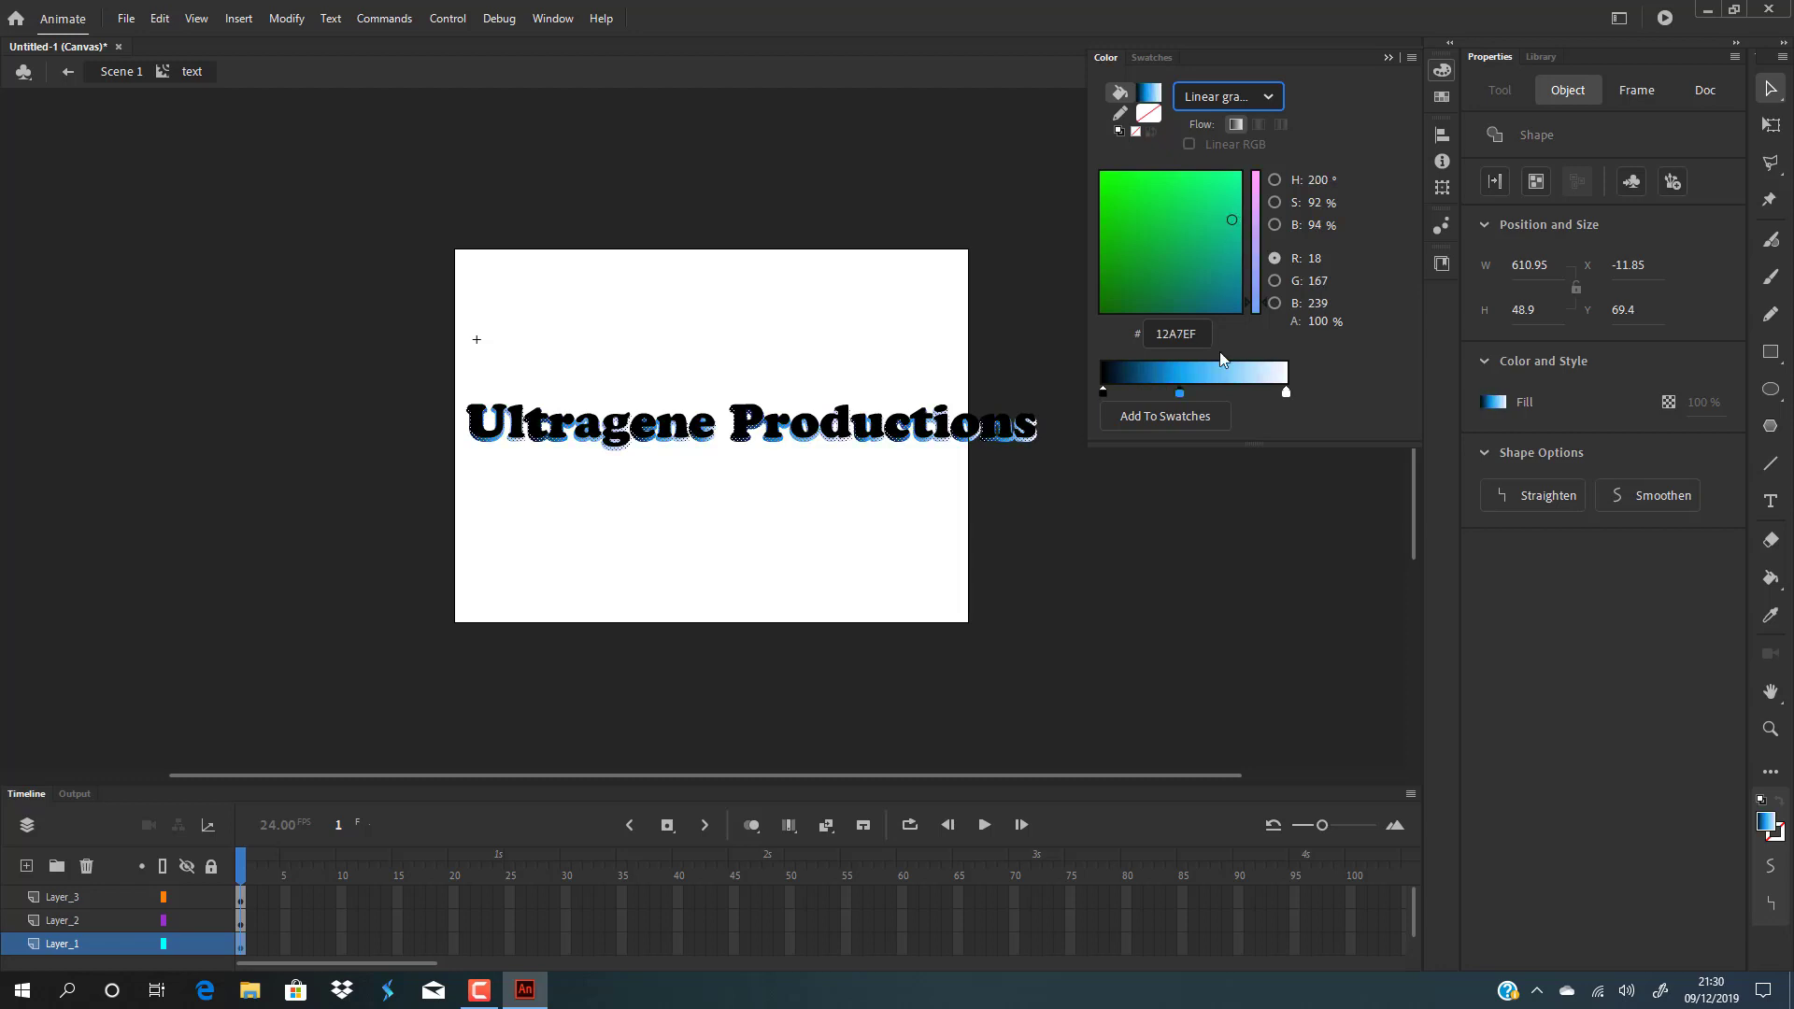
{"action": "left_click", "coordinate": [1286, 392]}
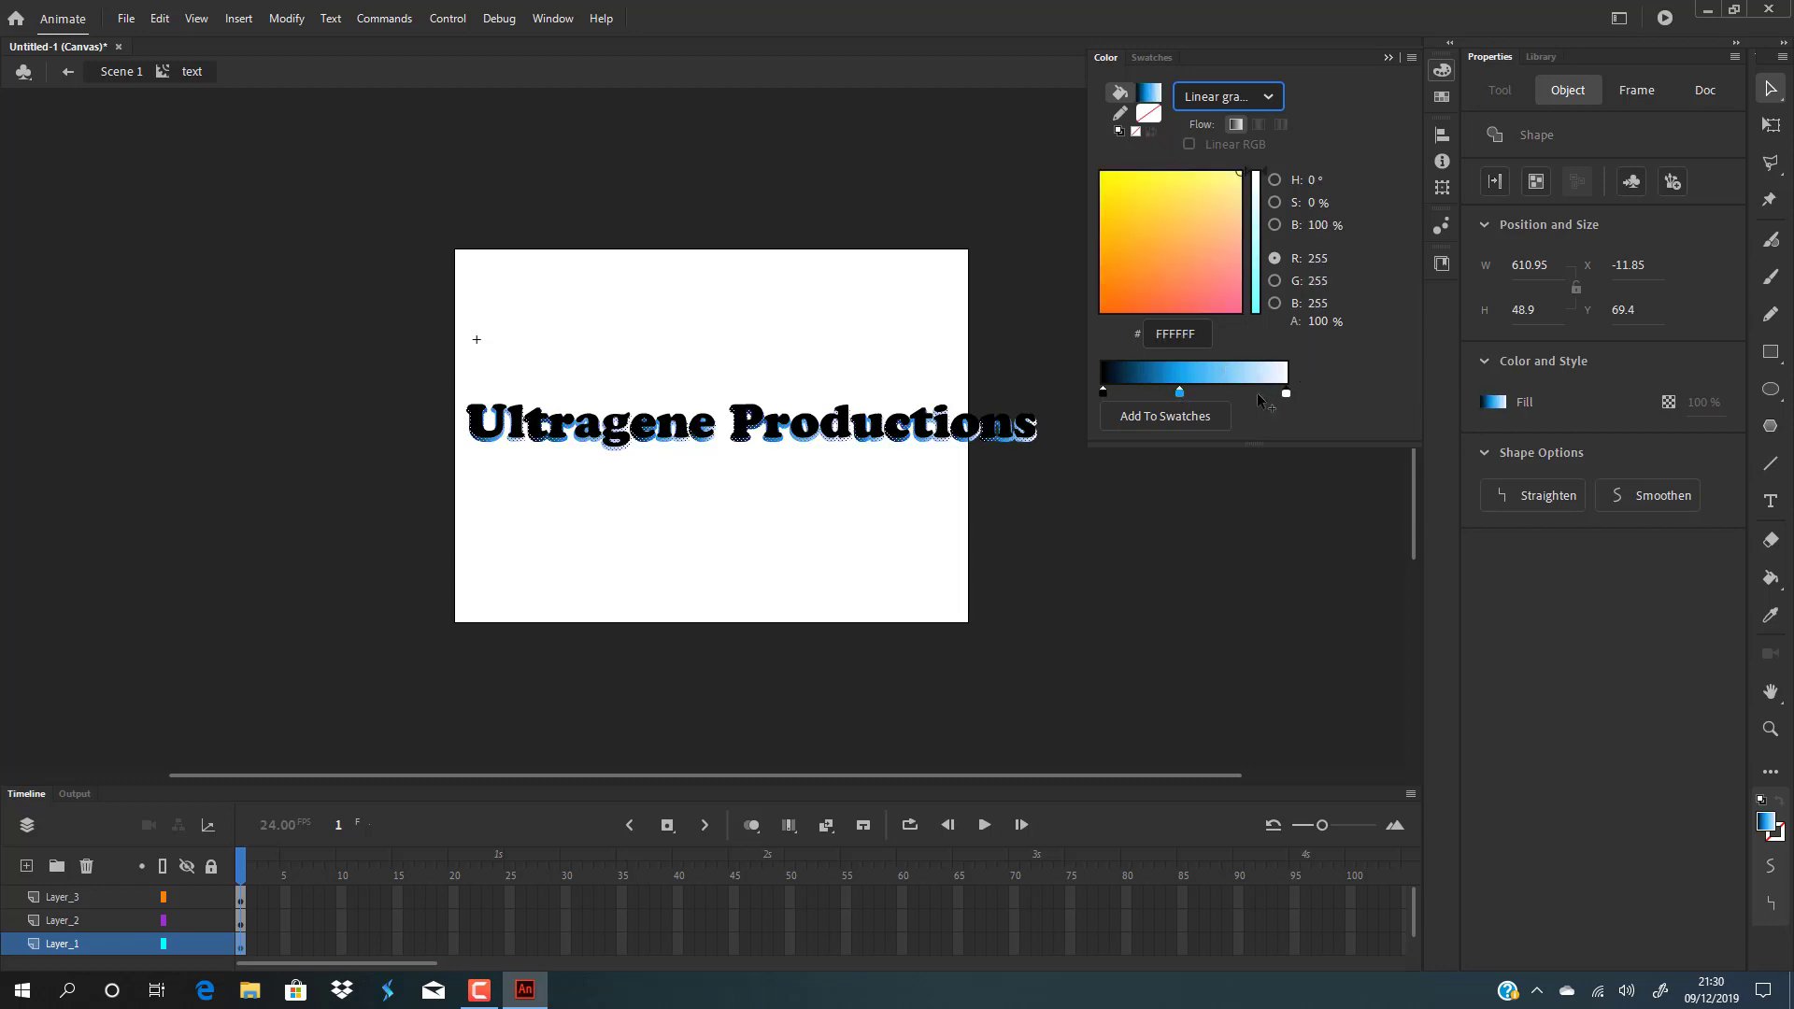
{"action": "left_click", "coordinate": [1253, 390]}
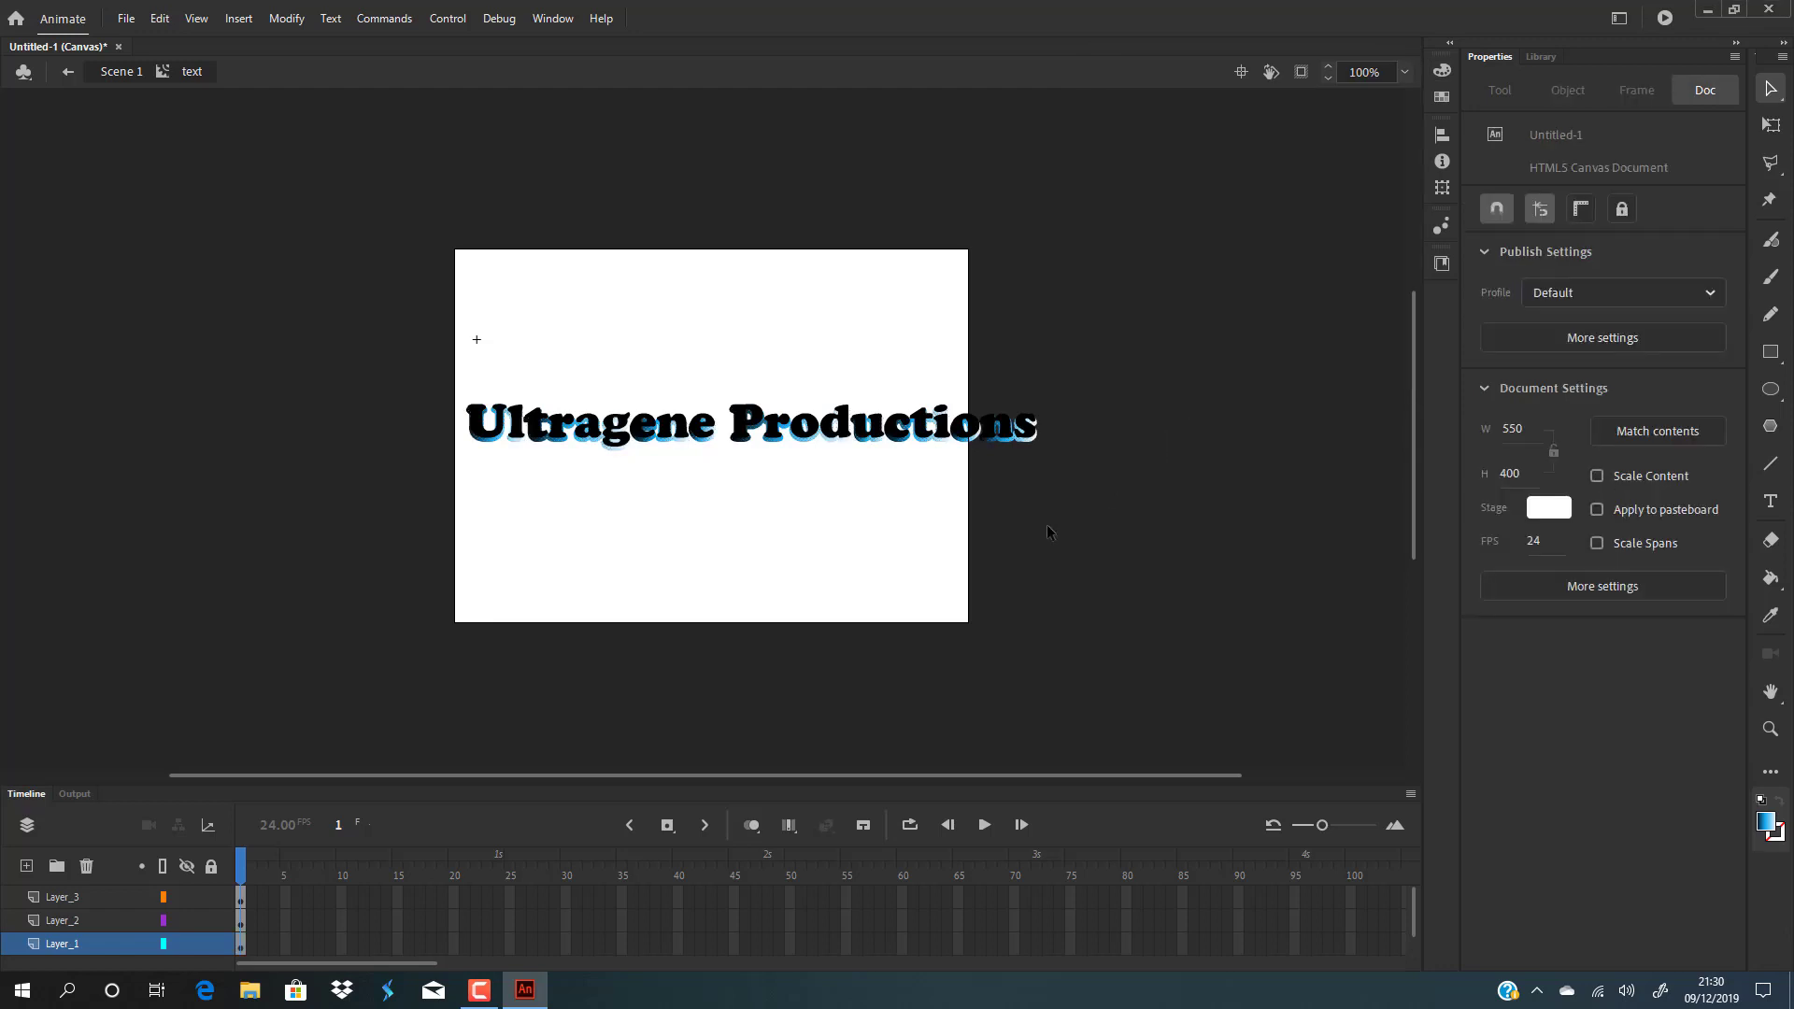
- Expand the fill of the lettering on Layer_2 outward with Expand Fill
{"action": "left_click", "coordinate": [74, 894]}
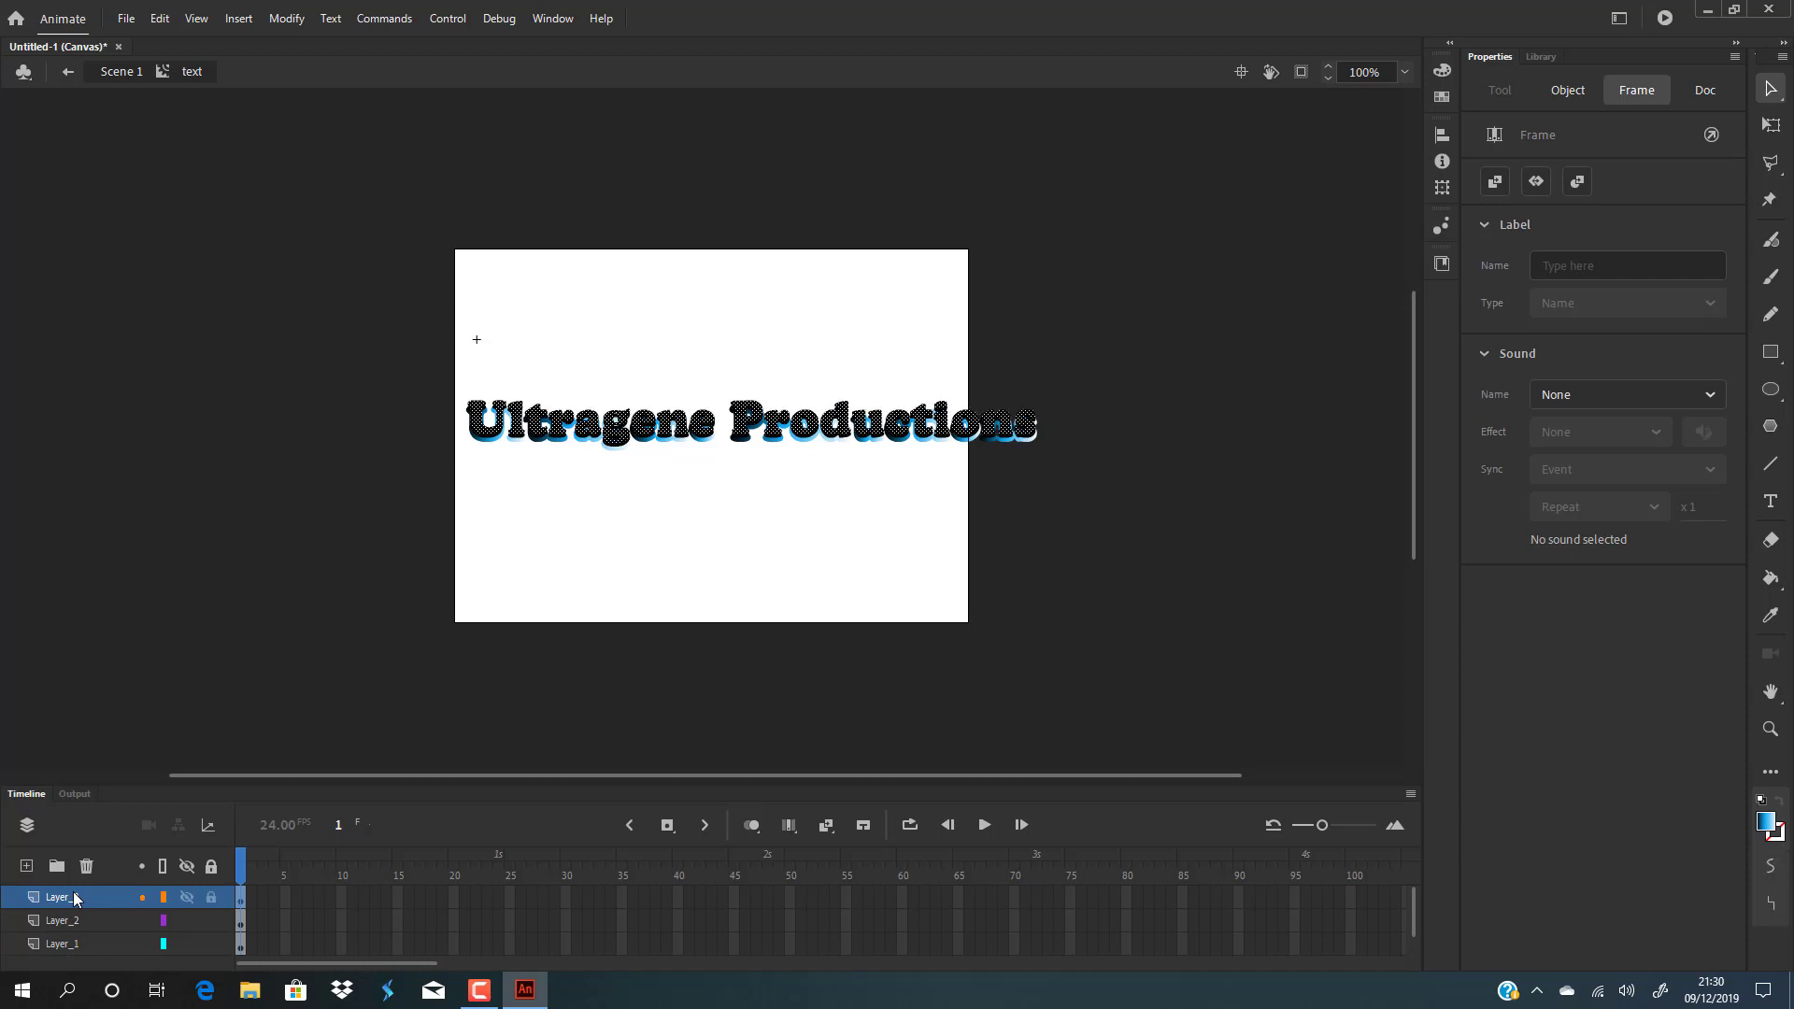
{"action": "left_click", "coordinate": [68, 920]}
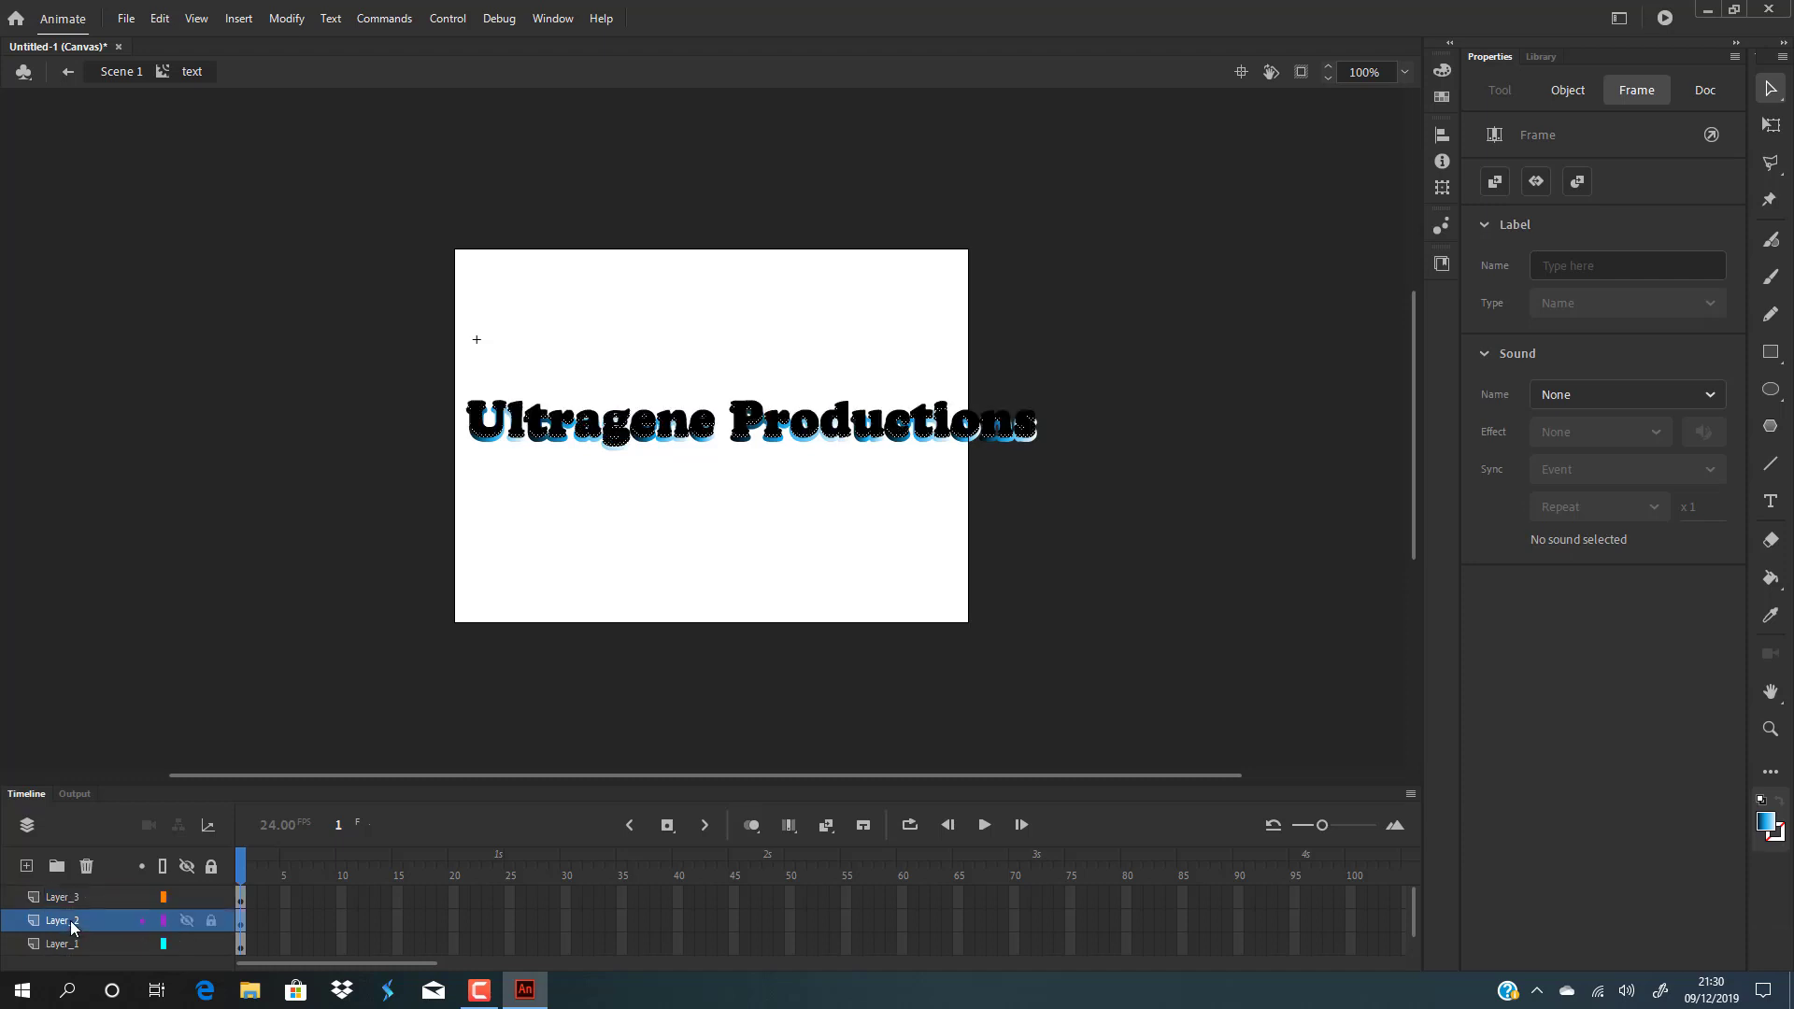
{"action": "left_click", "coordinate": [289, 19]}
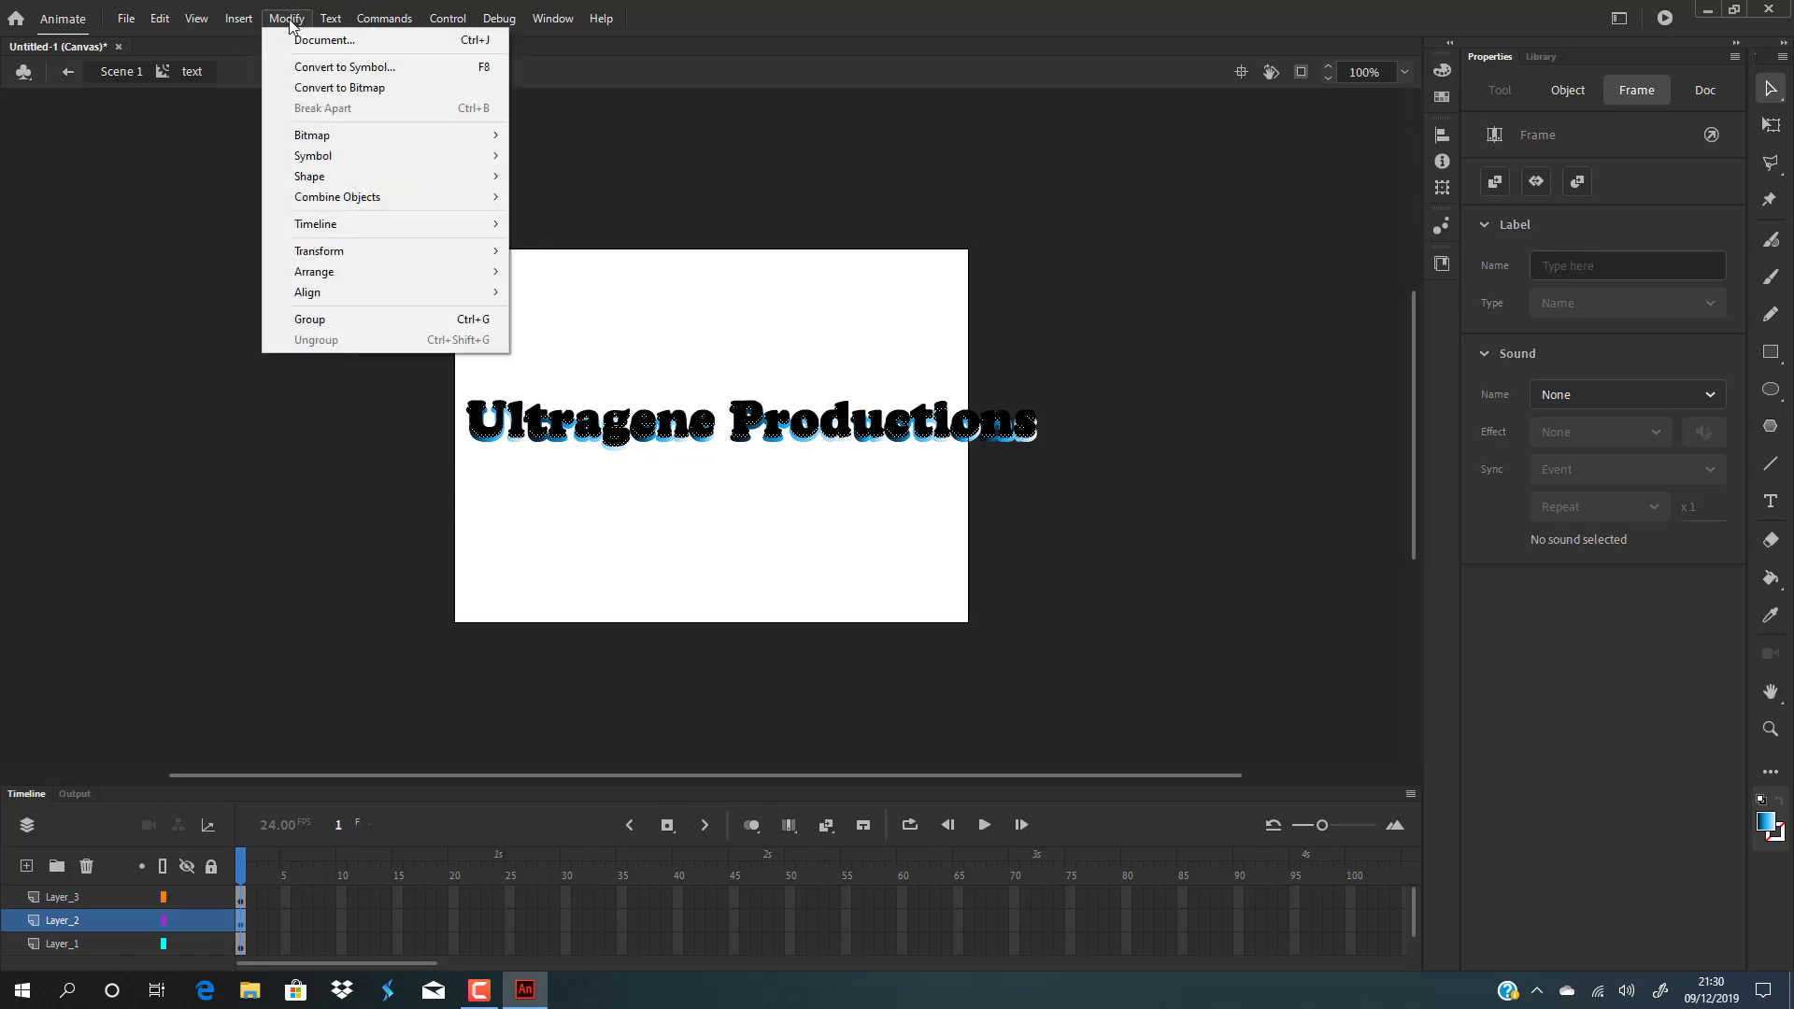
{"action": "mouse_move", "coordinate": [350, 178]}
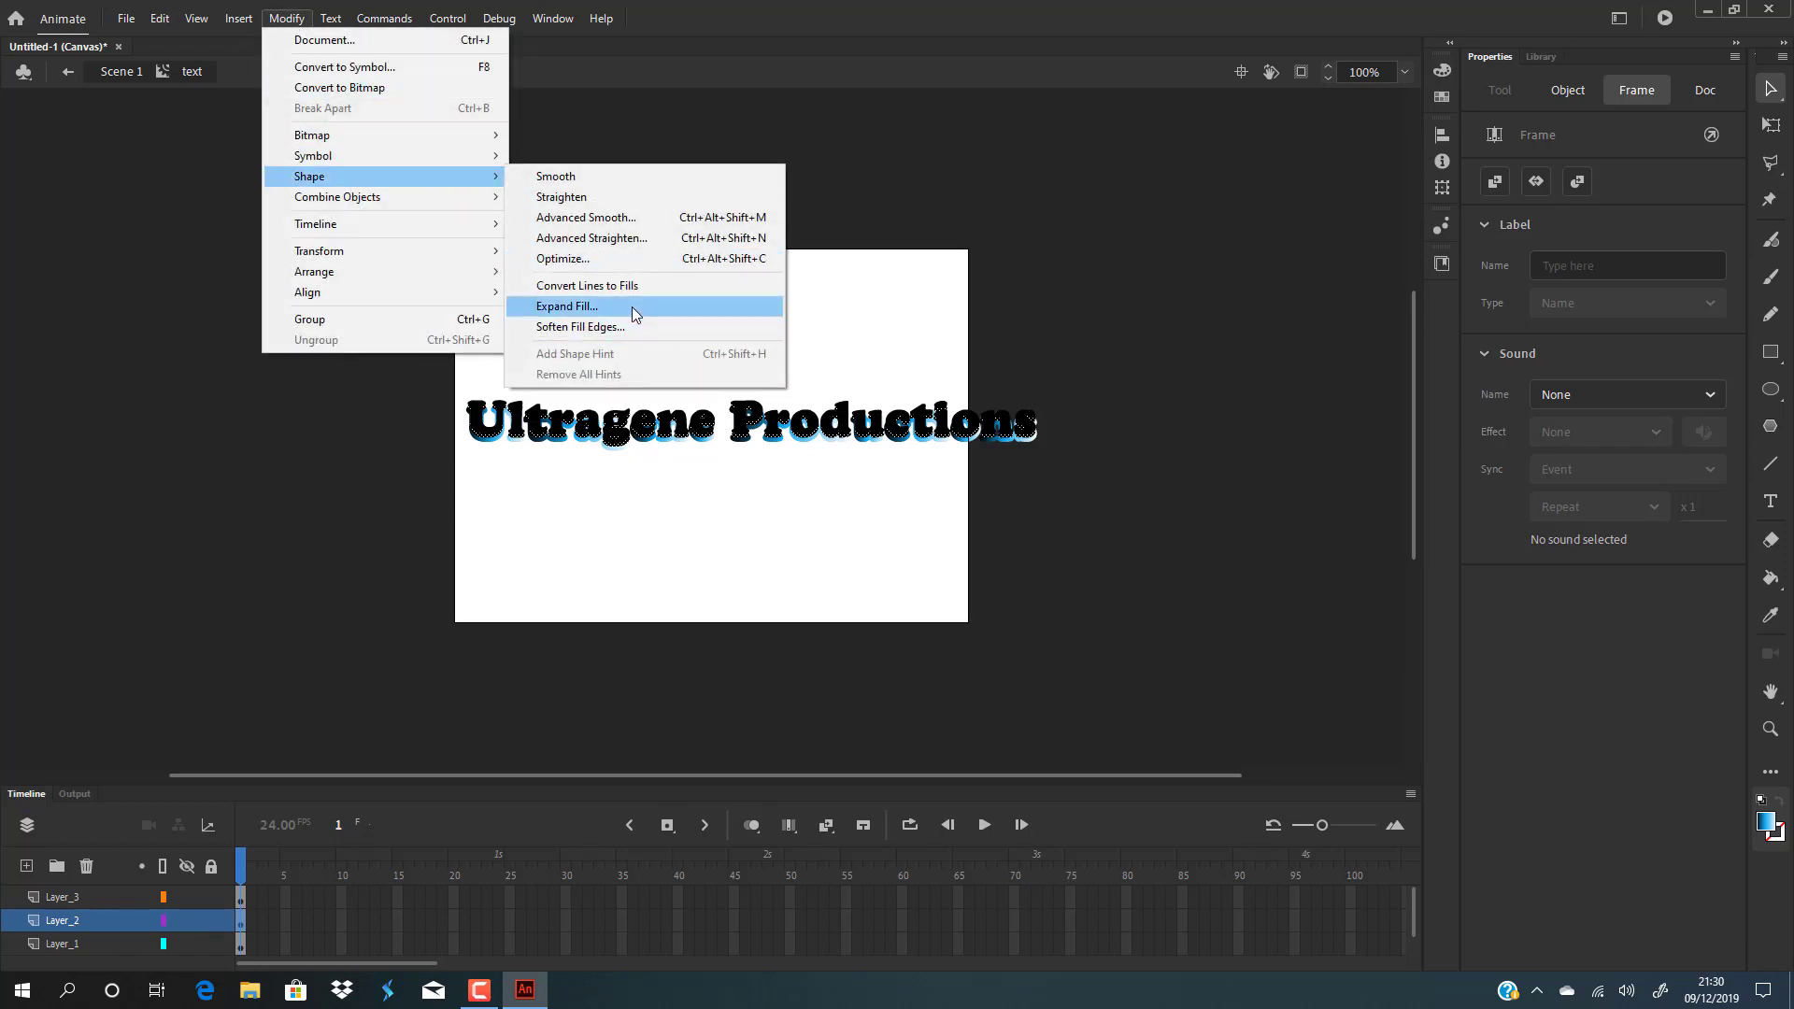
{"action": "left_click", "coordinate": [632, 306]}
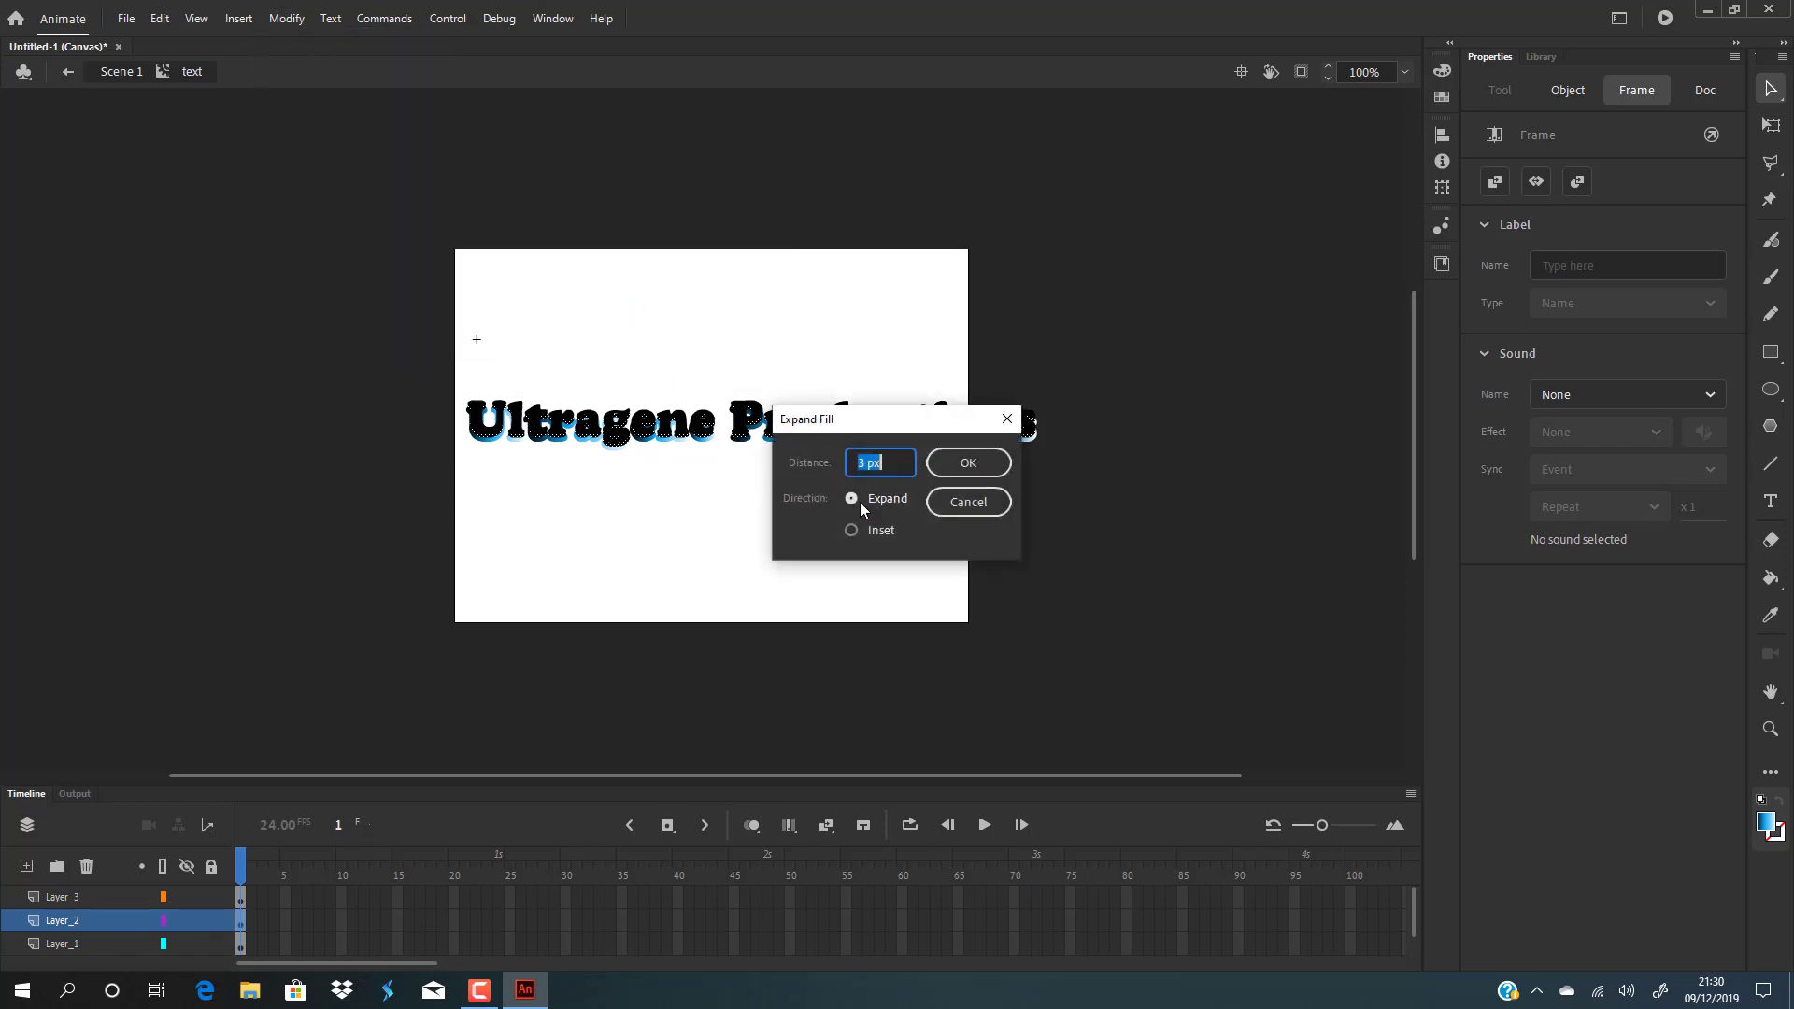
{"action": "key", "text": "BackSpace"}
{"action": "type", "text": "5"}
{"action": "key", "text": "Return"}
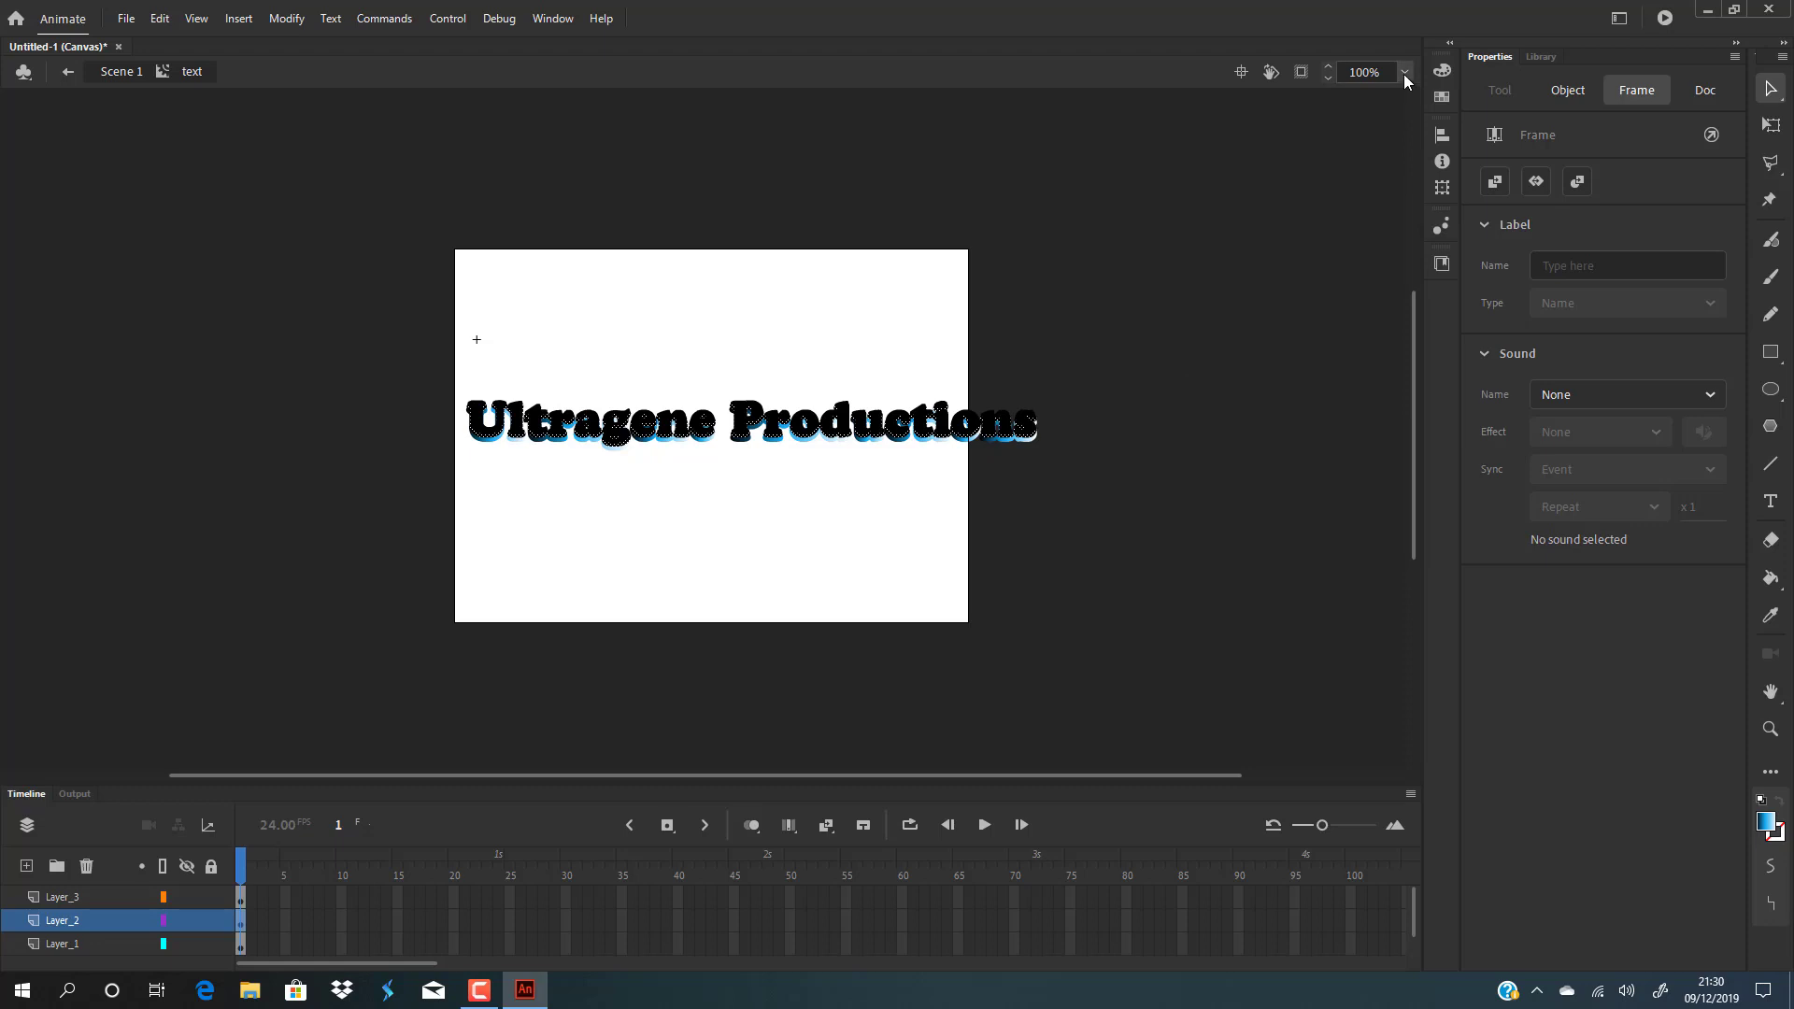
- Fill the Layer_2 lettering with solid blue 0099FF and deselect it
{"action": "left_click", "coordinate": [1442, 70]}
{"action": "left_click", "coordinate": [1268, 96]}
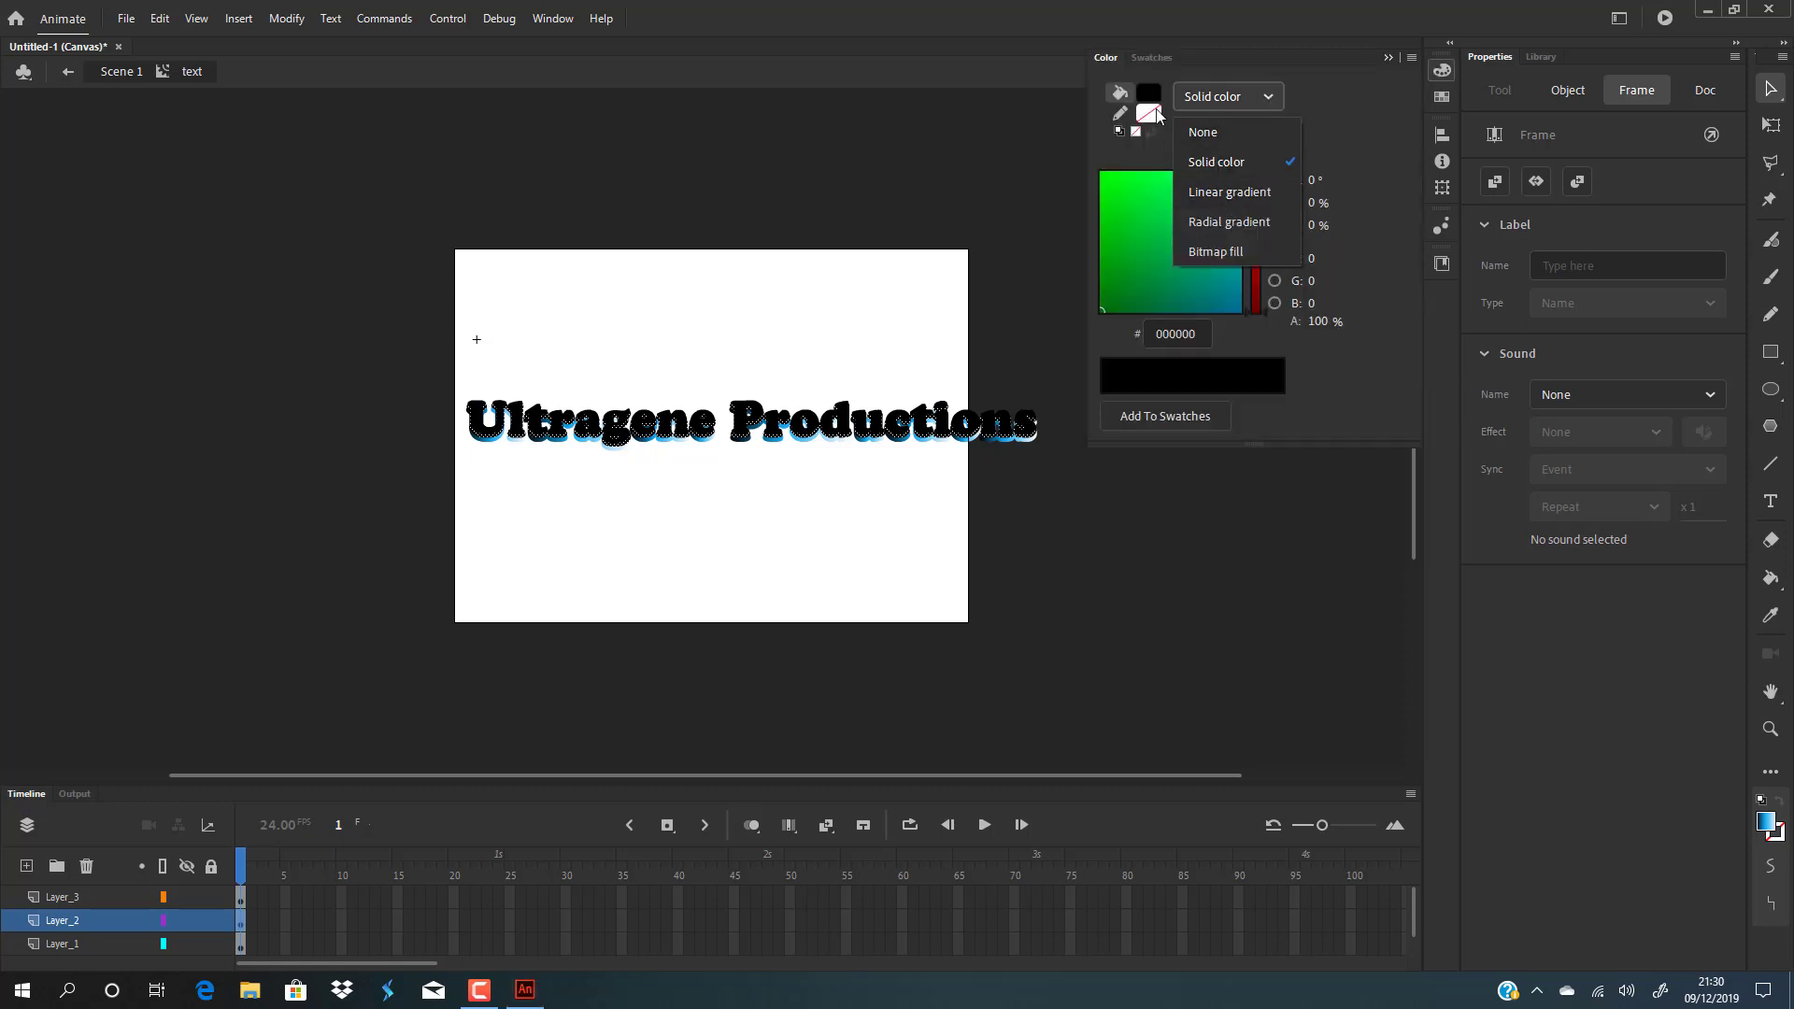
{"action": "left_click", "coordinate": [1151, 96]}
{"action": "left_click", "coordinate": [1152, 98]}
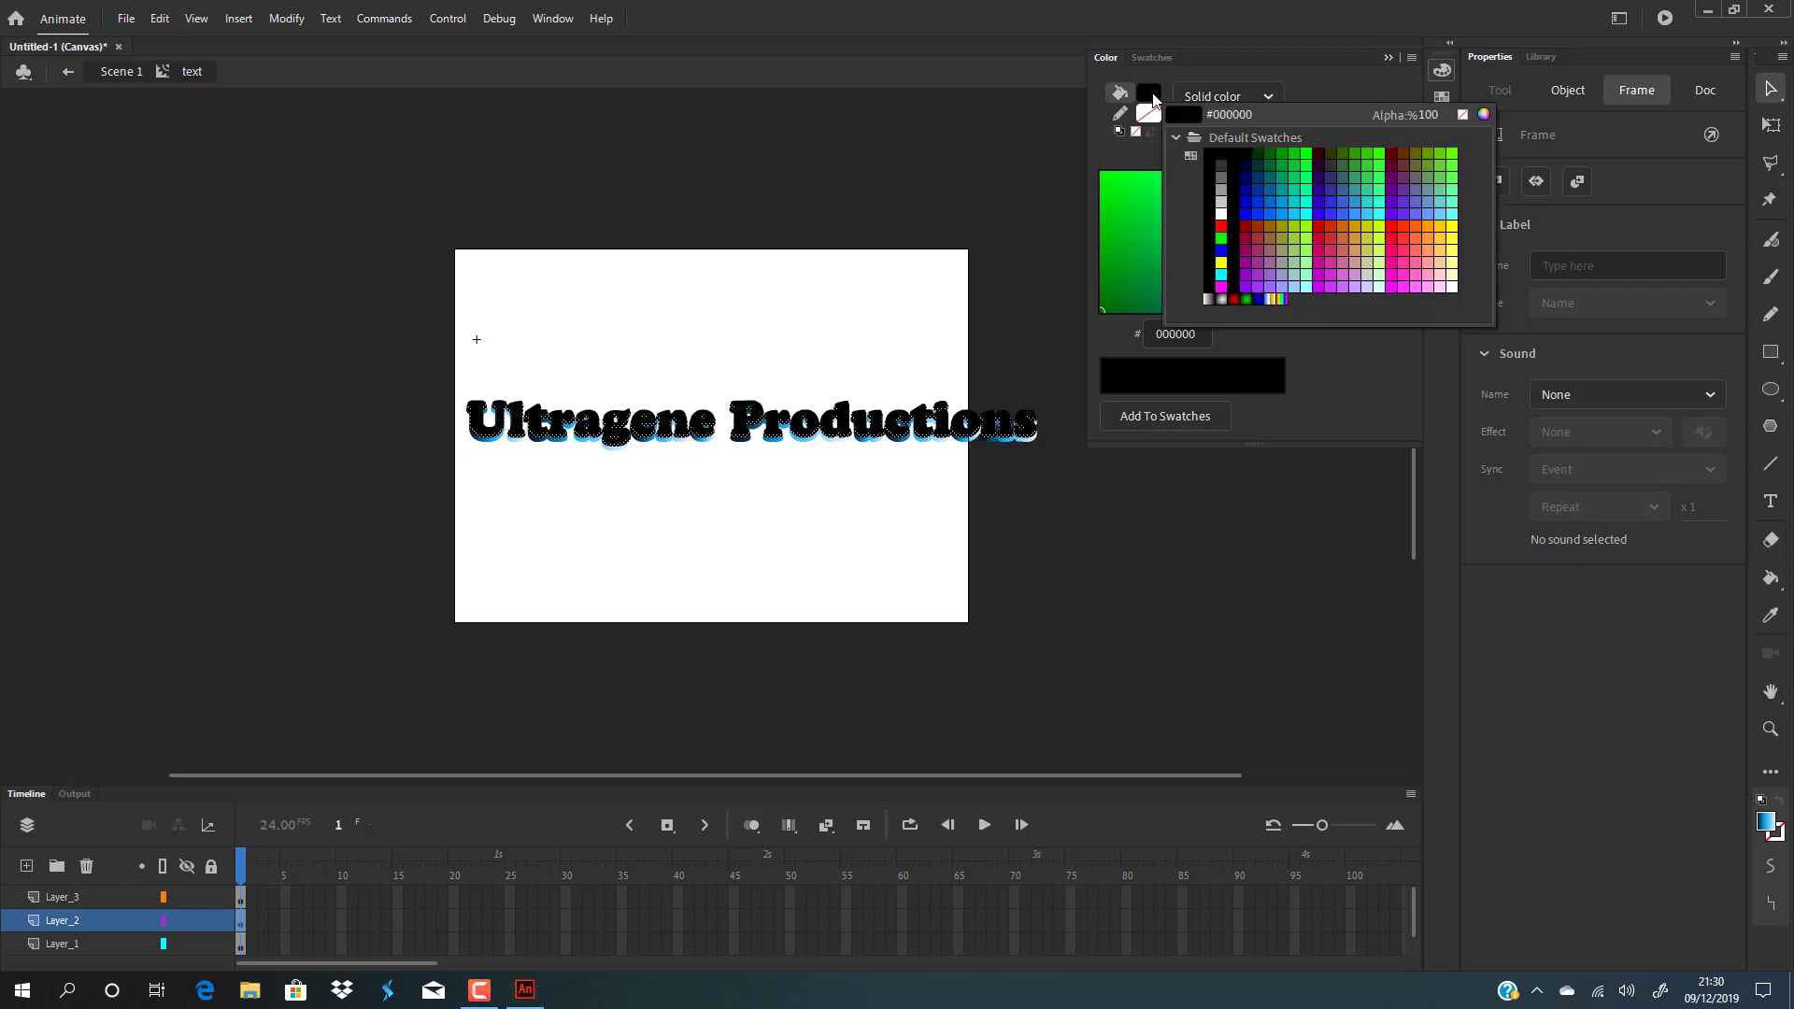
{"action": "left_click", "coordinate": [1284, 207]}
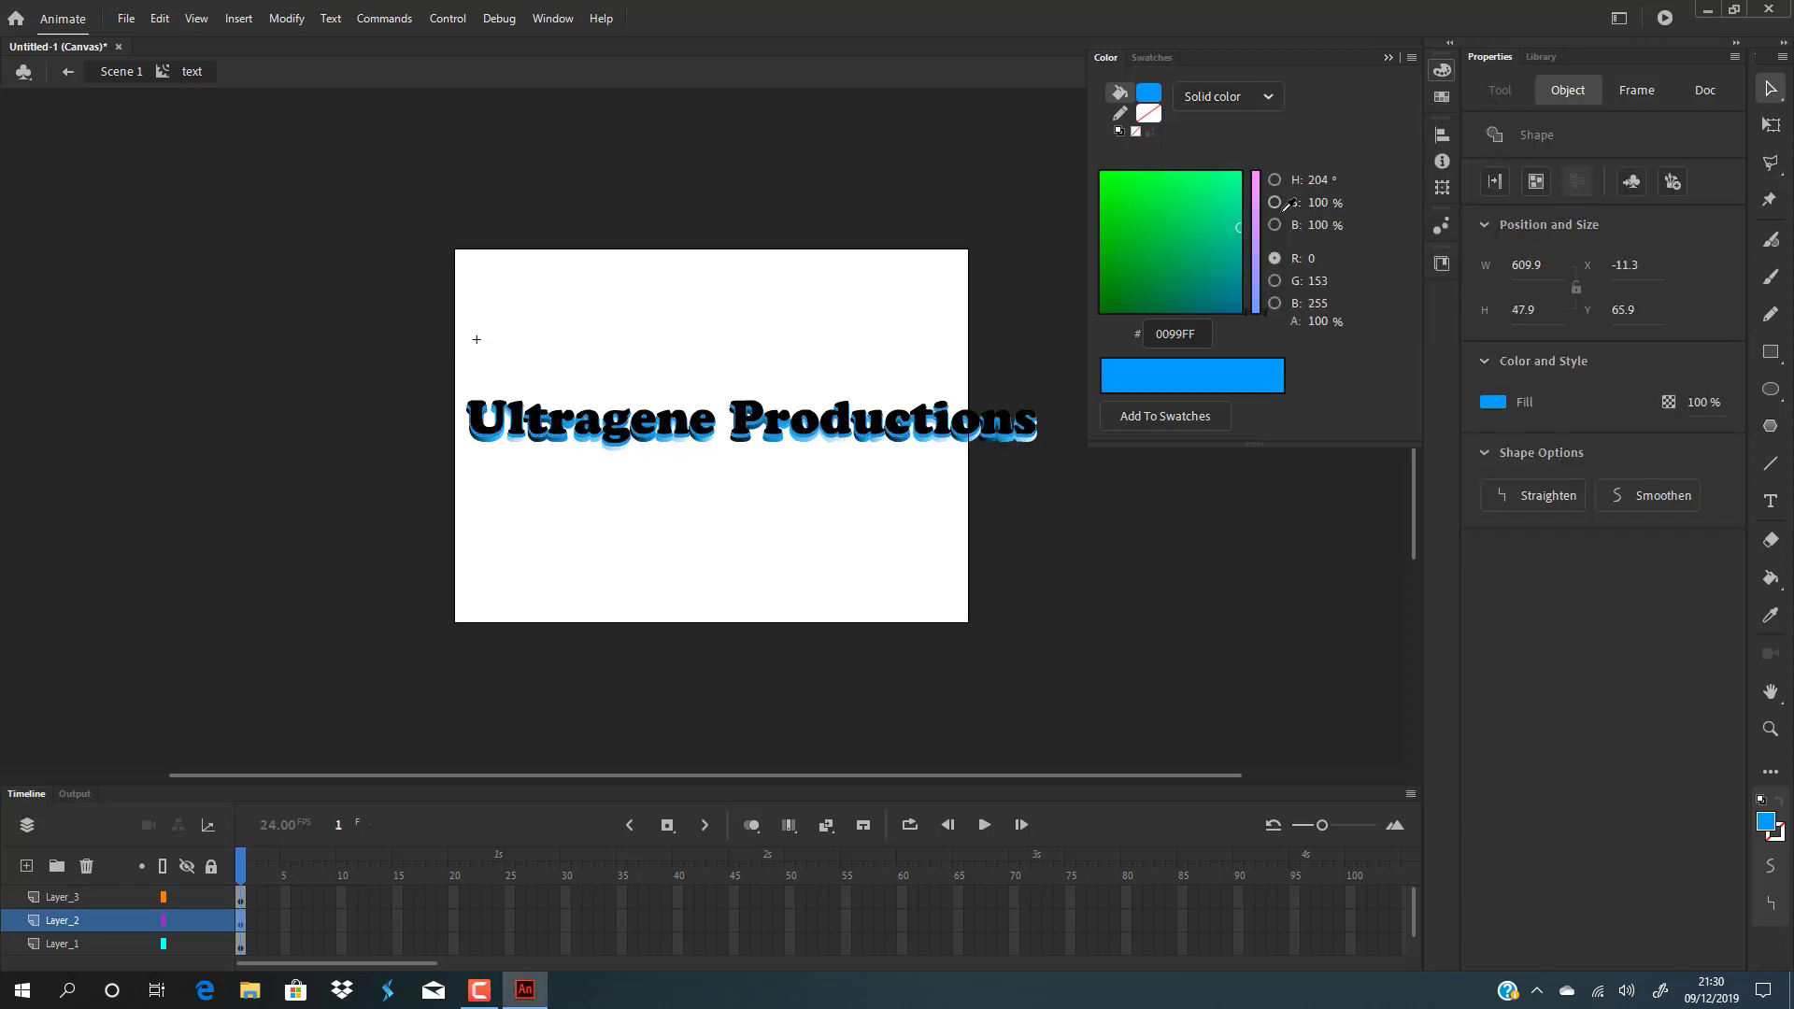
{"action": "left_click", "coordinate": [773, 535]}
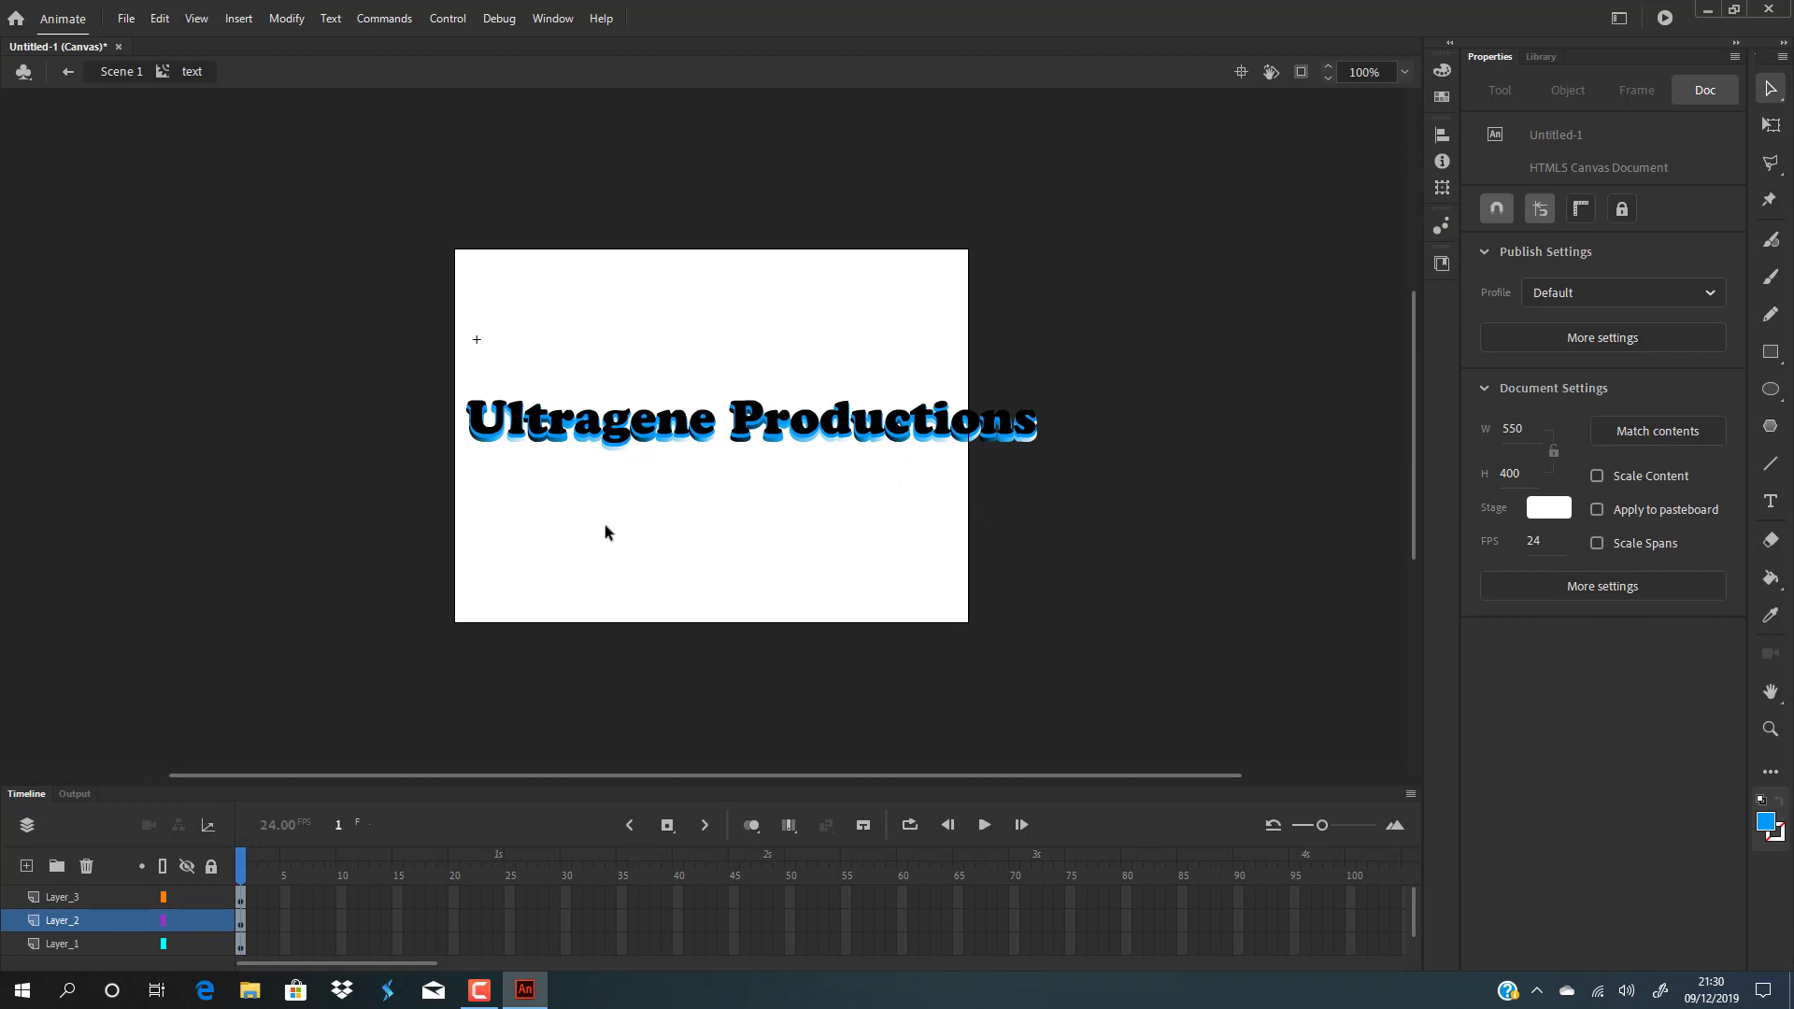
- Fill the lettering on Layer_3 with solid white and deselect it
{"action": "left_click", "coordinate": [73, 899]}
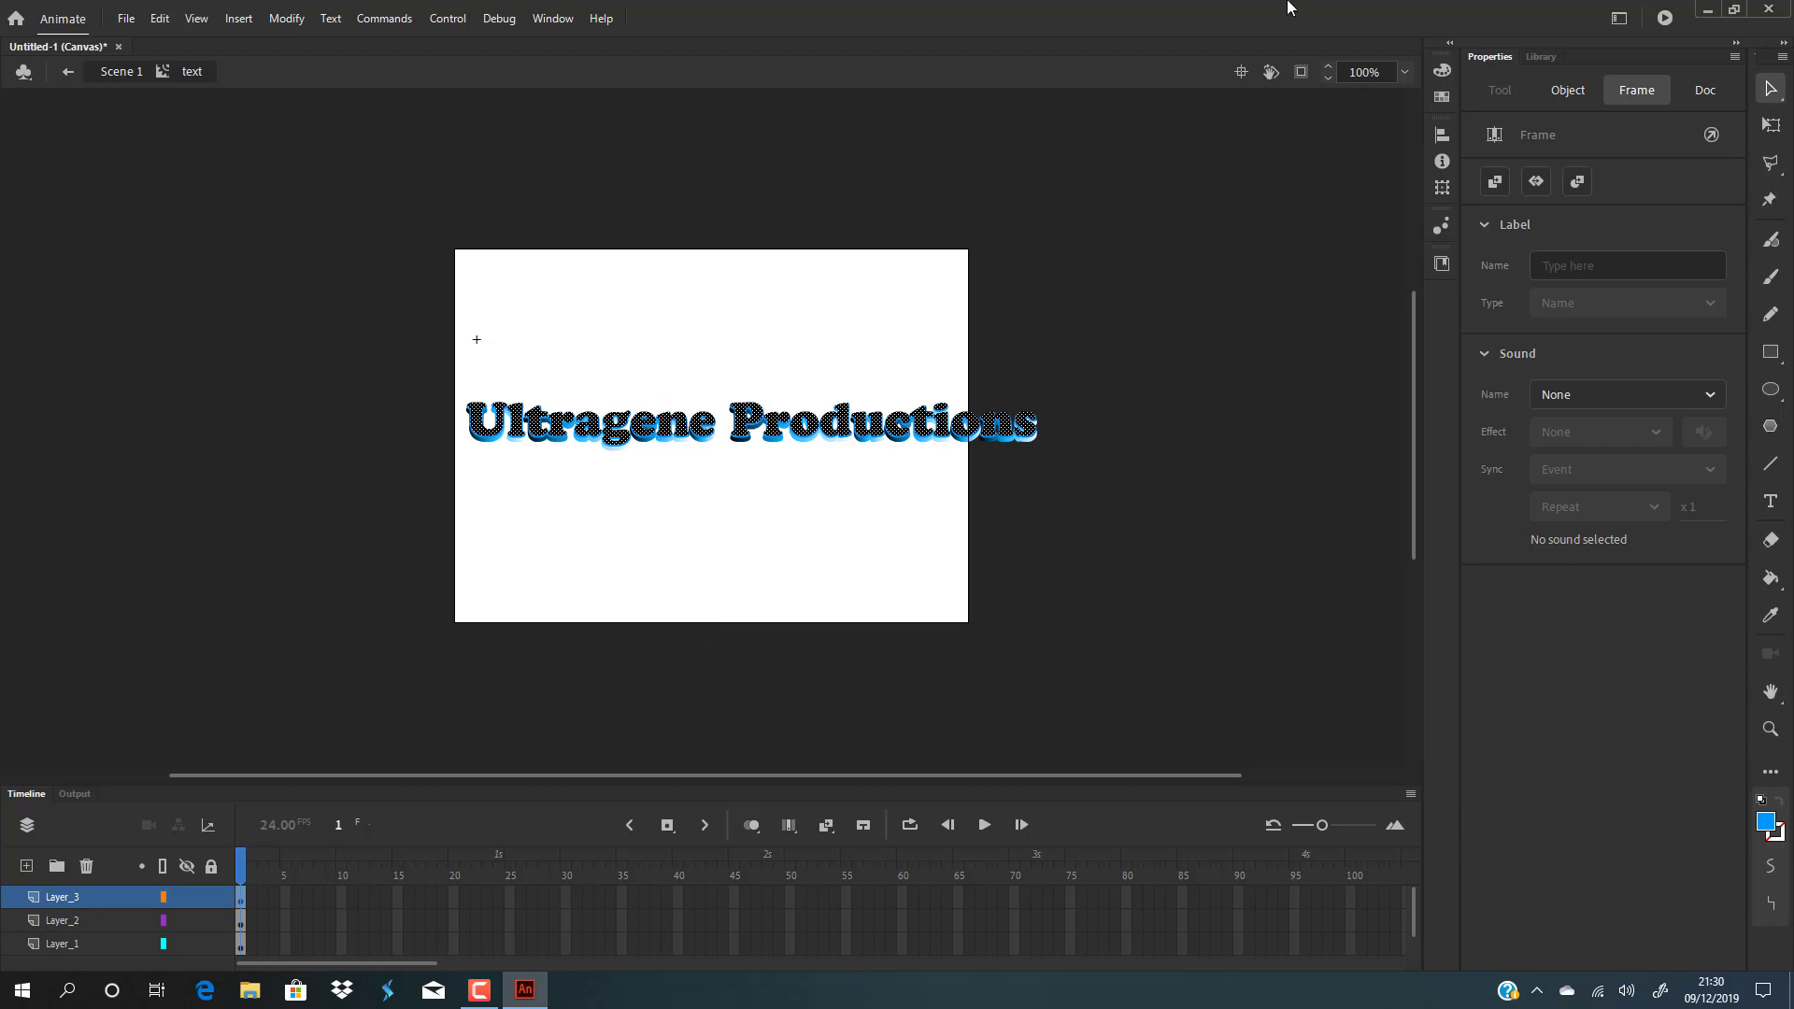
{"action": "left_click", "coordinate": [1444, 72]}
{"action": "left_click", "coordinate": [1154, 107]}
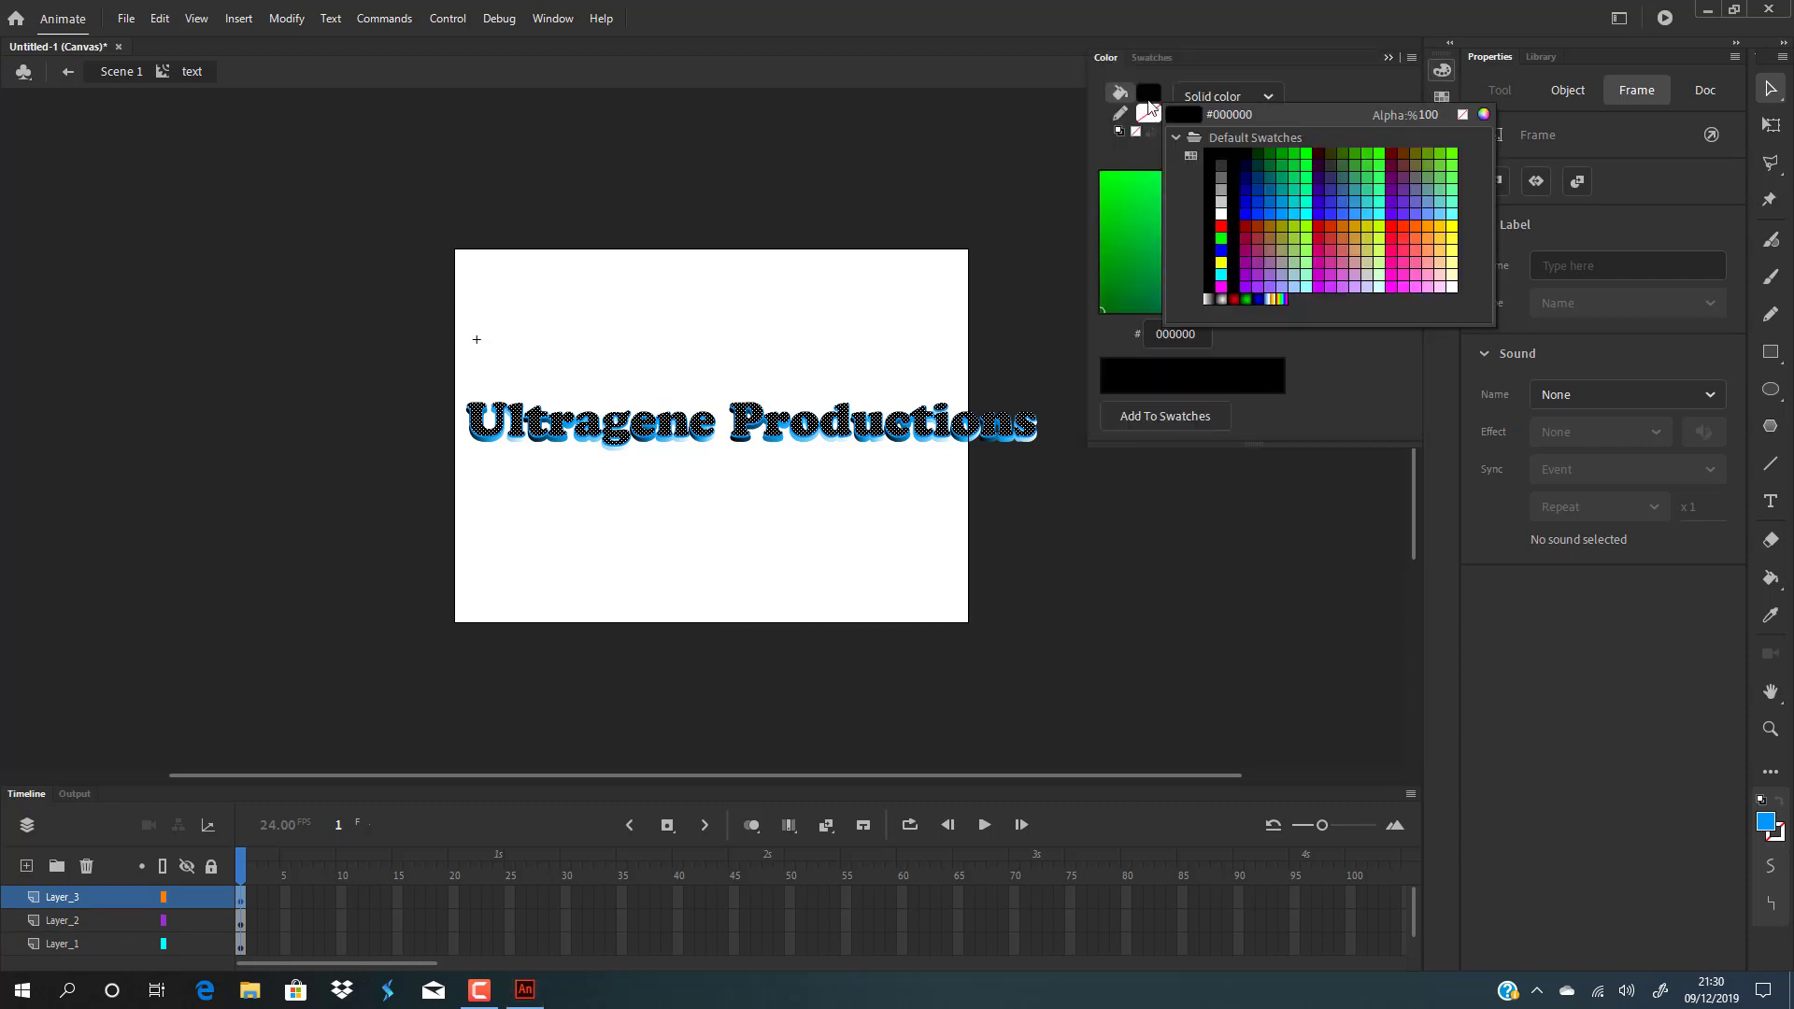
{"action": "left_click", "coordinate": [1226, 211]}
{"action": "left_click", "coordinate": [866, 518]}
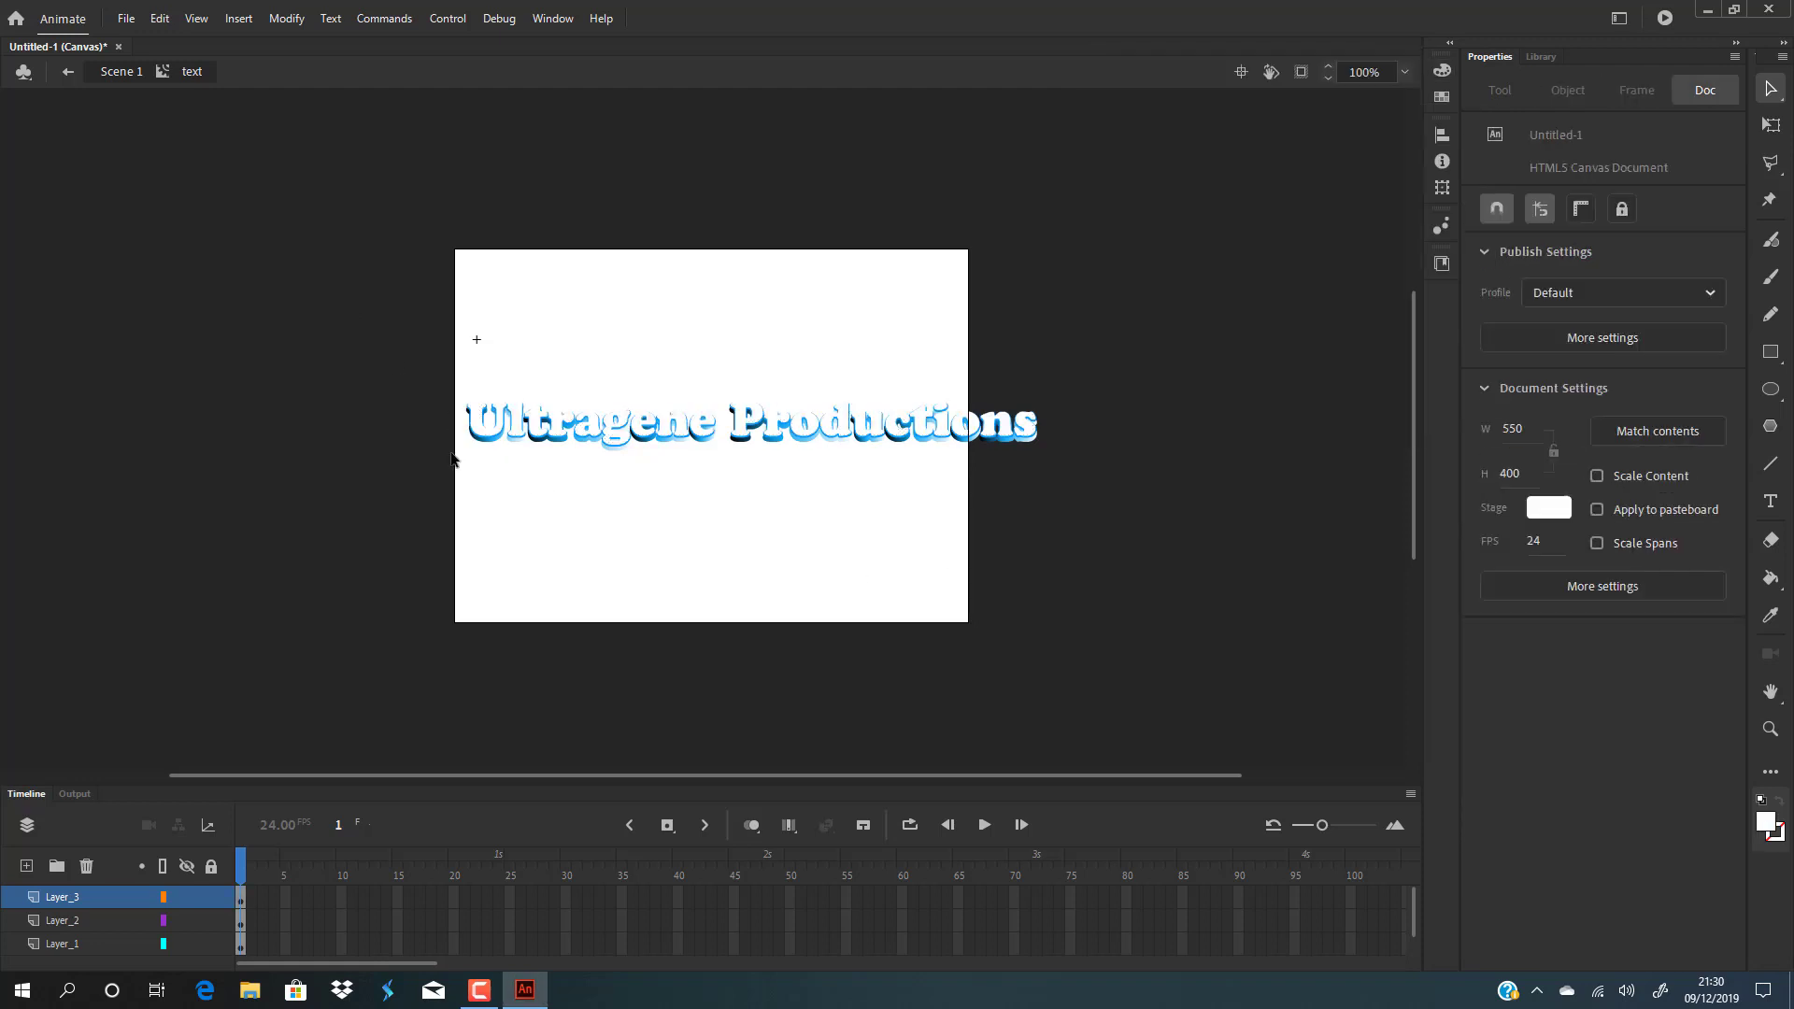
- Return to Scene 1, scale the text clip down to about 456 × 39, and place it at about X 53, Y 63
{"action": "double_click", "coordinate": [669, 556]}
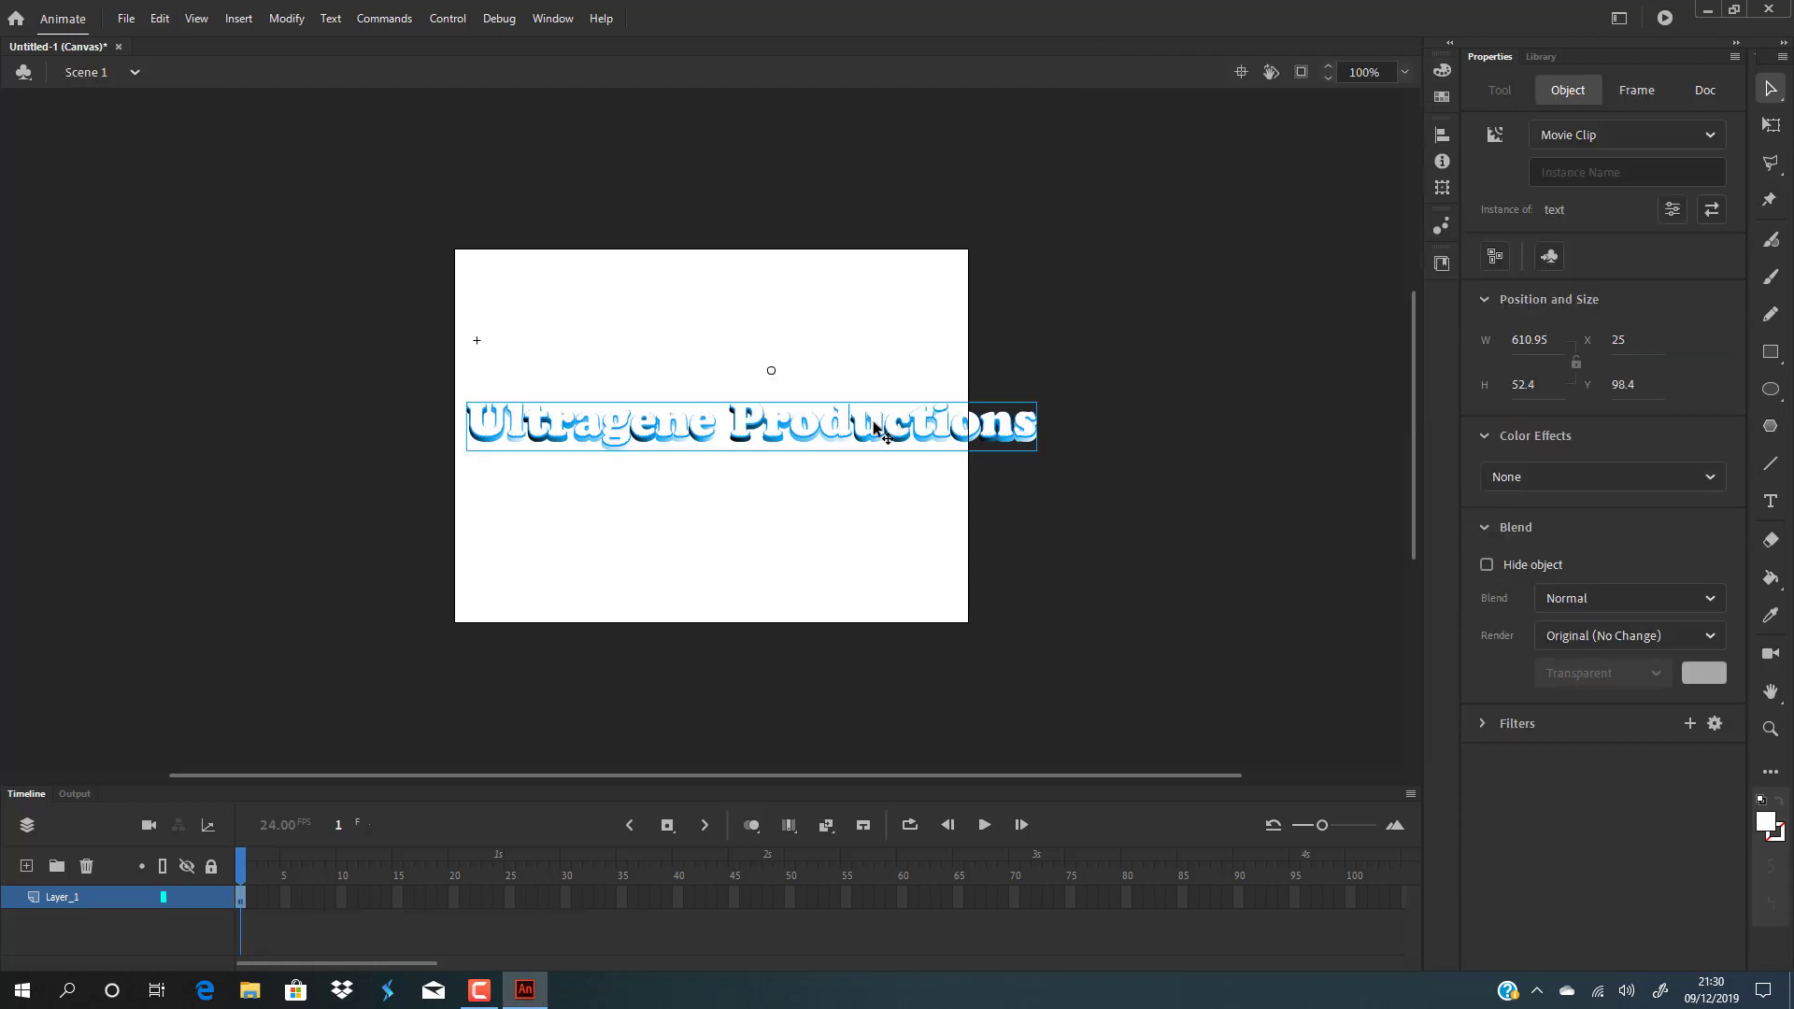
{"action": "left_click_drag", "start_coordinate": [878, 422], "coordinate": [826, 515]}
{"action": "key", "text": "q"}
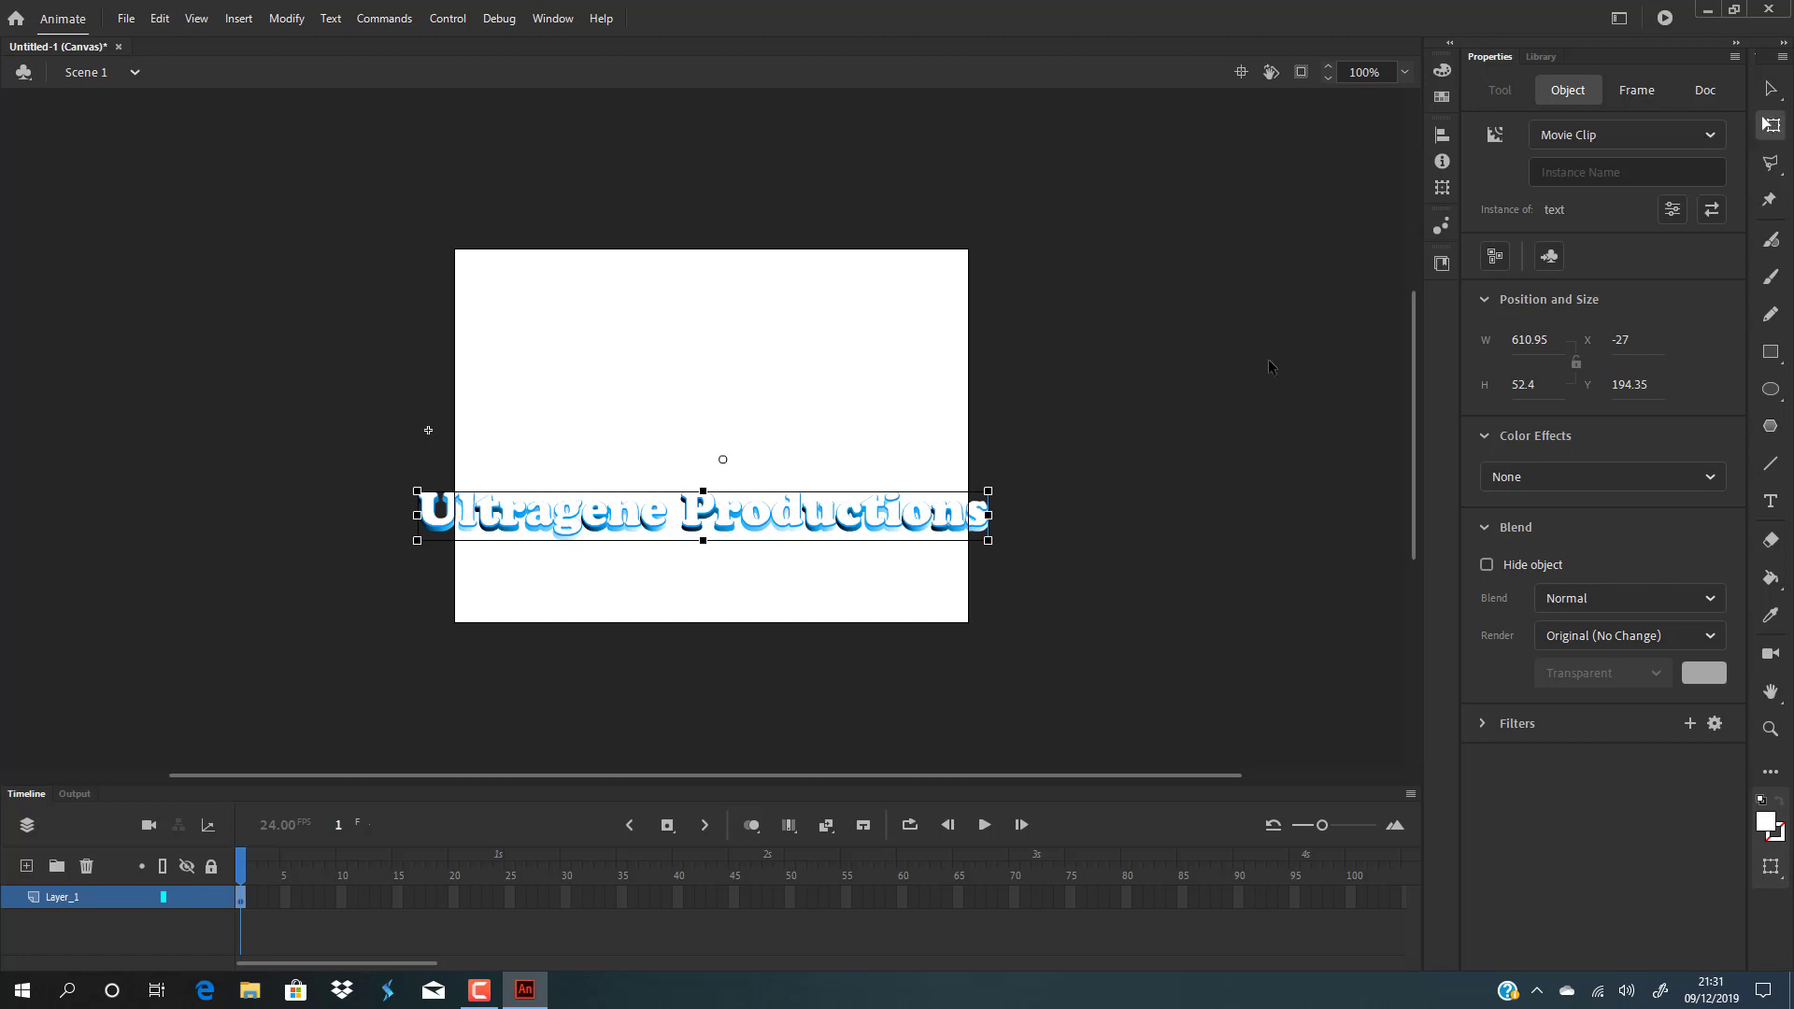
{"action": "left_click_drag", "start_coordinate": [988, 490], "coordinate": [913, 517]}
{"action": "left_click_drag", "start_coordinate": [781, 513], "coordinate": [781, 320]}
{"action": "left_click", "coordinate": [1072, 315]}
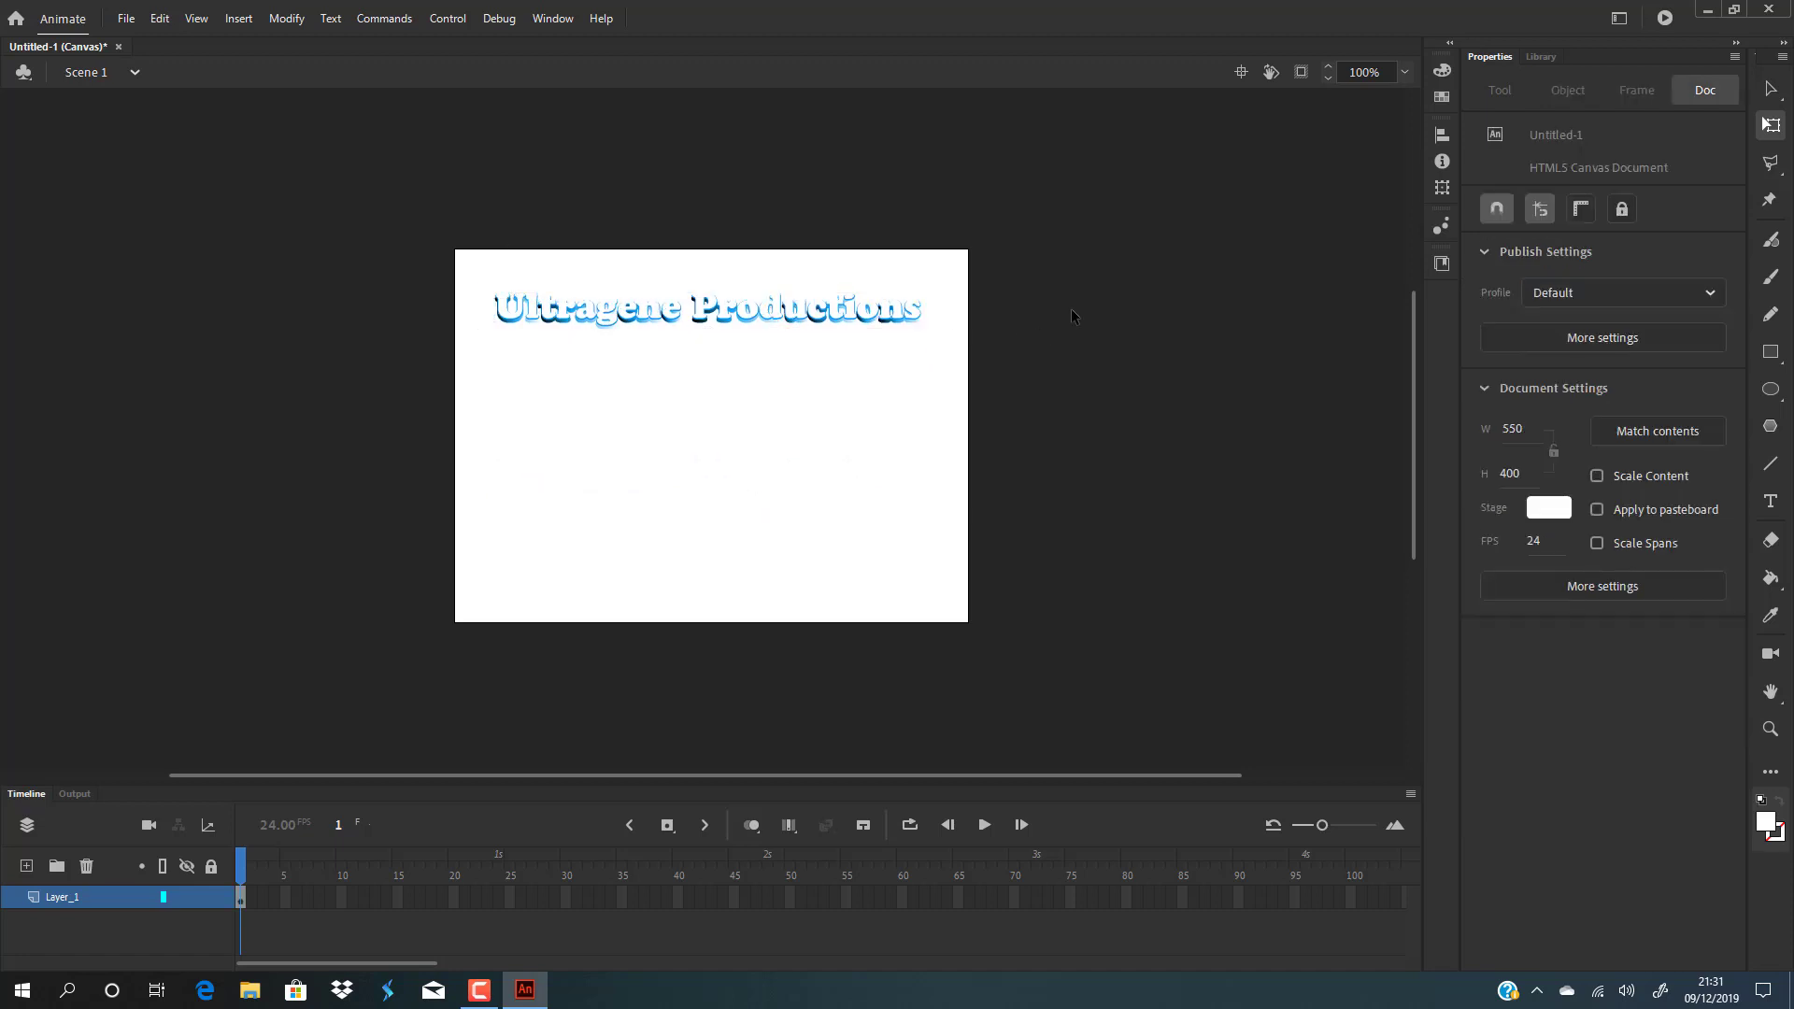
{"action": "left_click_drag", "start_coordinate": [605, 320], "coordinate": [661, 426]}
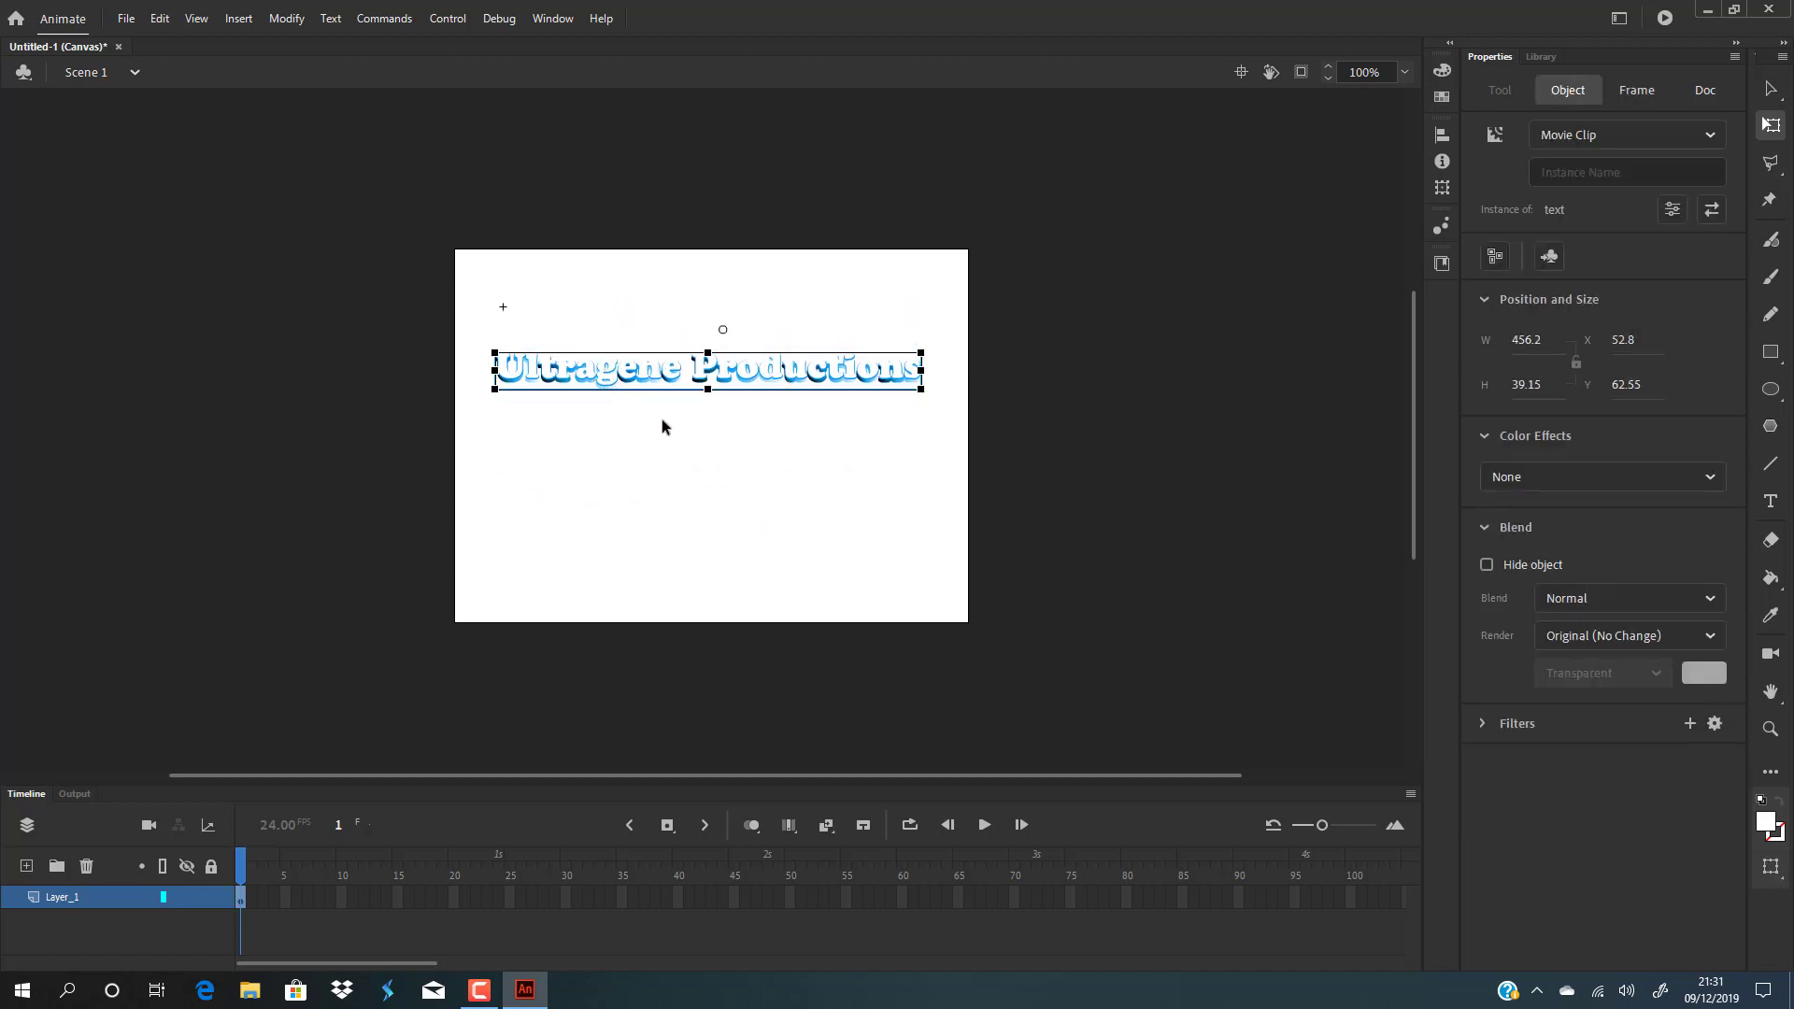
- Open the text clip for editing, fill the lettering on Layer_1 with solid medium blue, and deselect it
{"action": "double_click", "coordinate": [710, 371]}
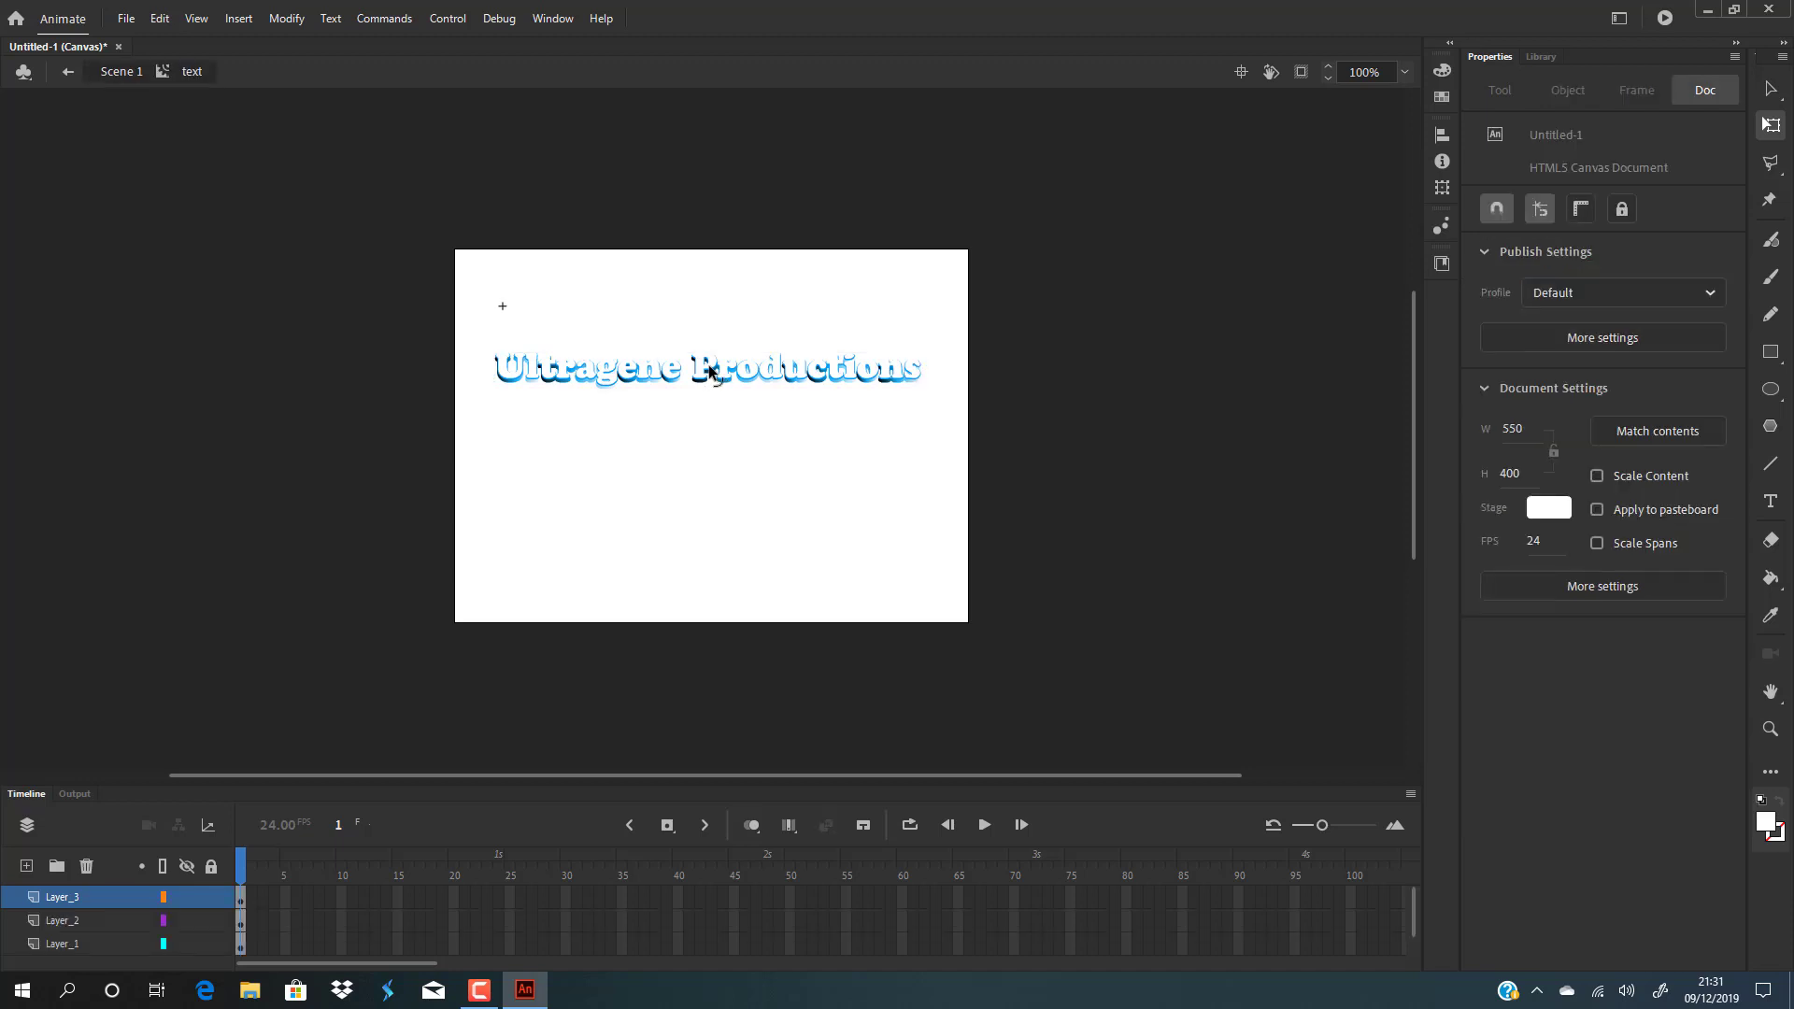
{"action": "left_click", "coordinate": [74, 923]}
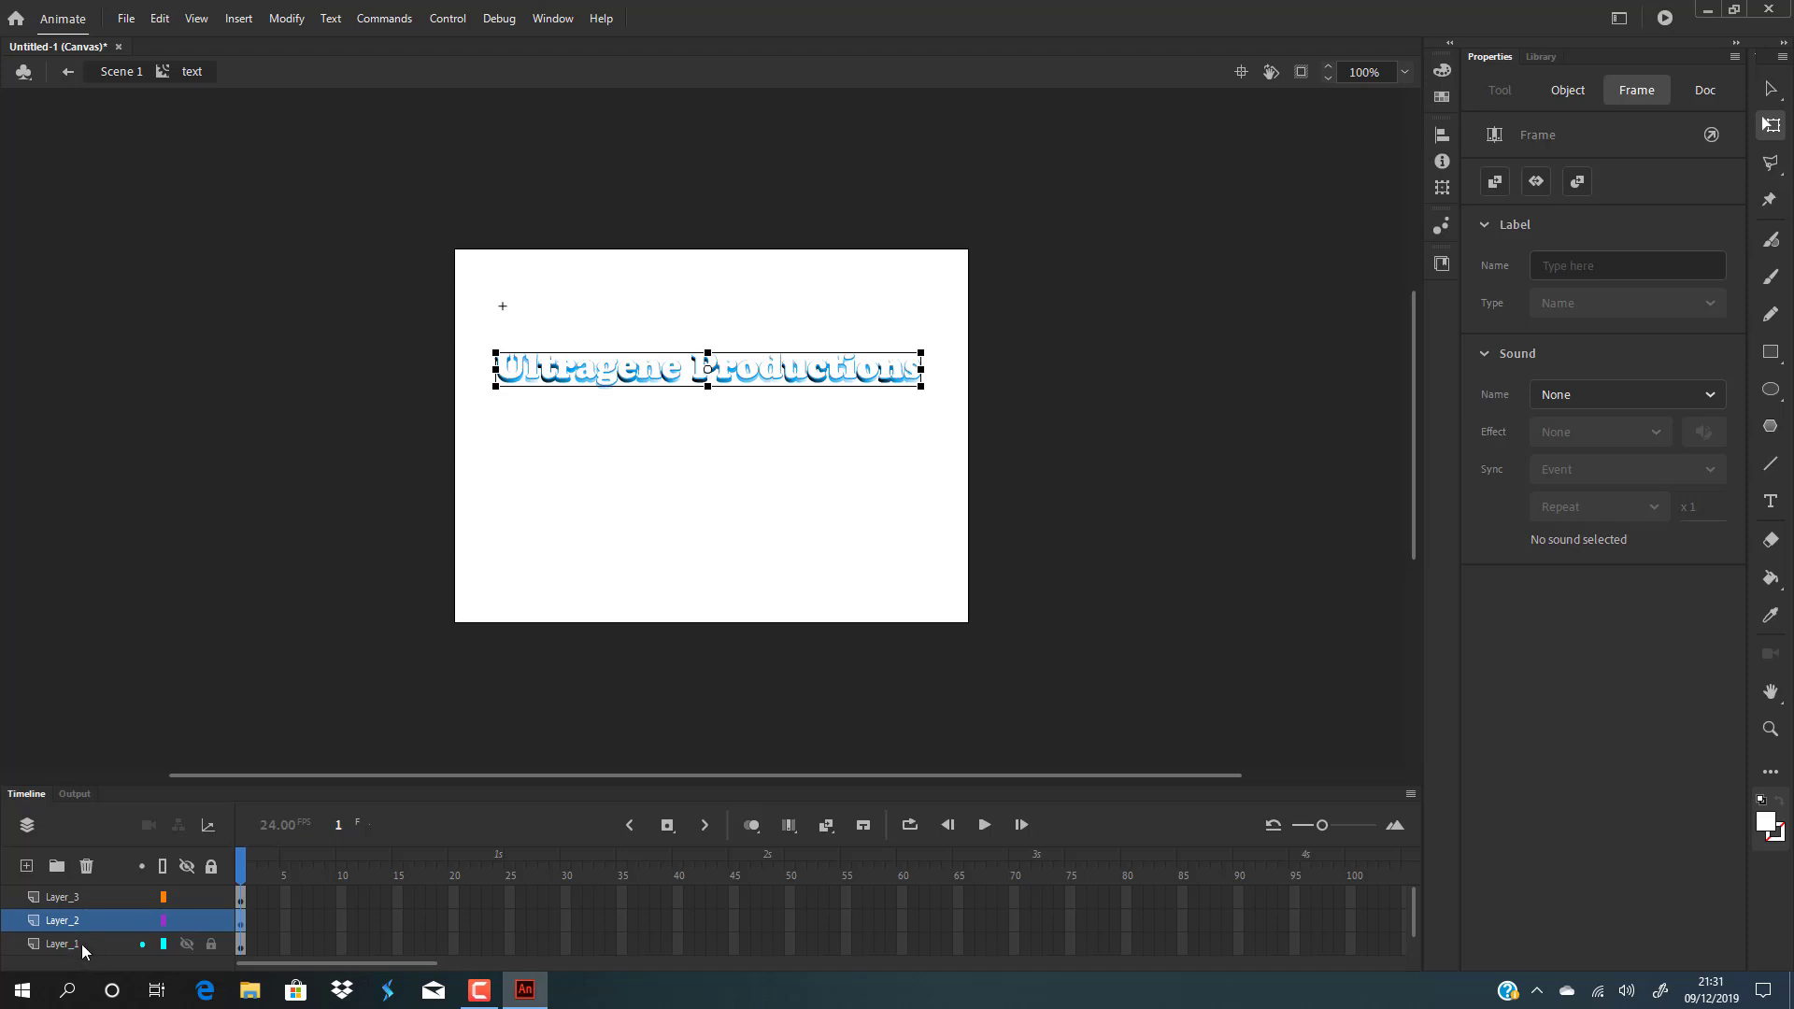
{"action": "left_click", "coordinate": [84, 946]}
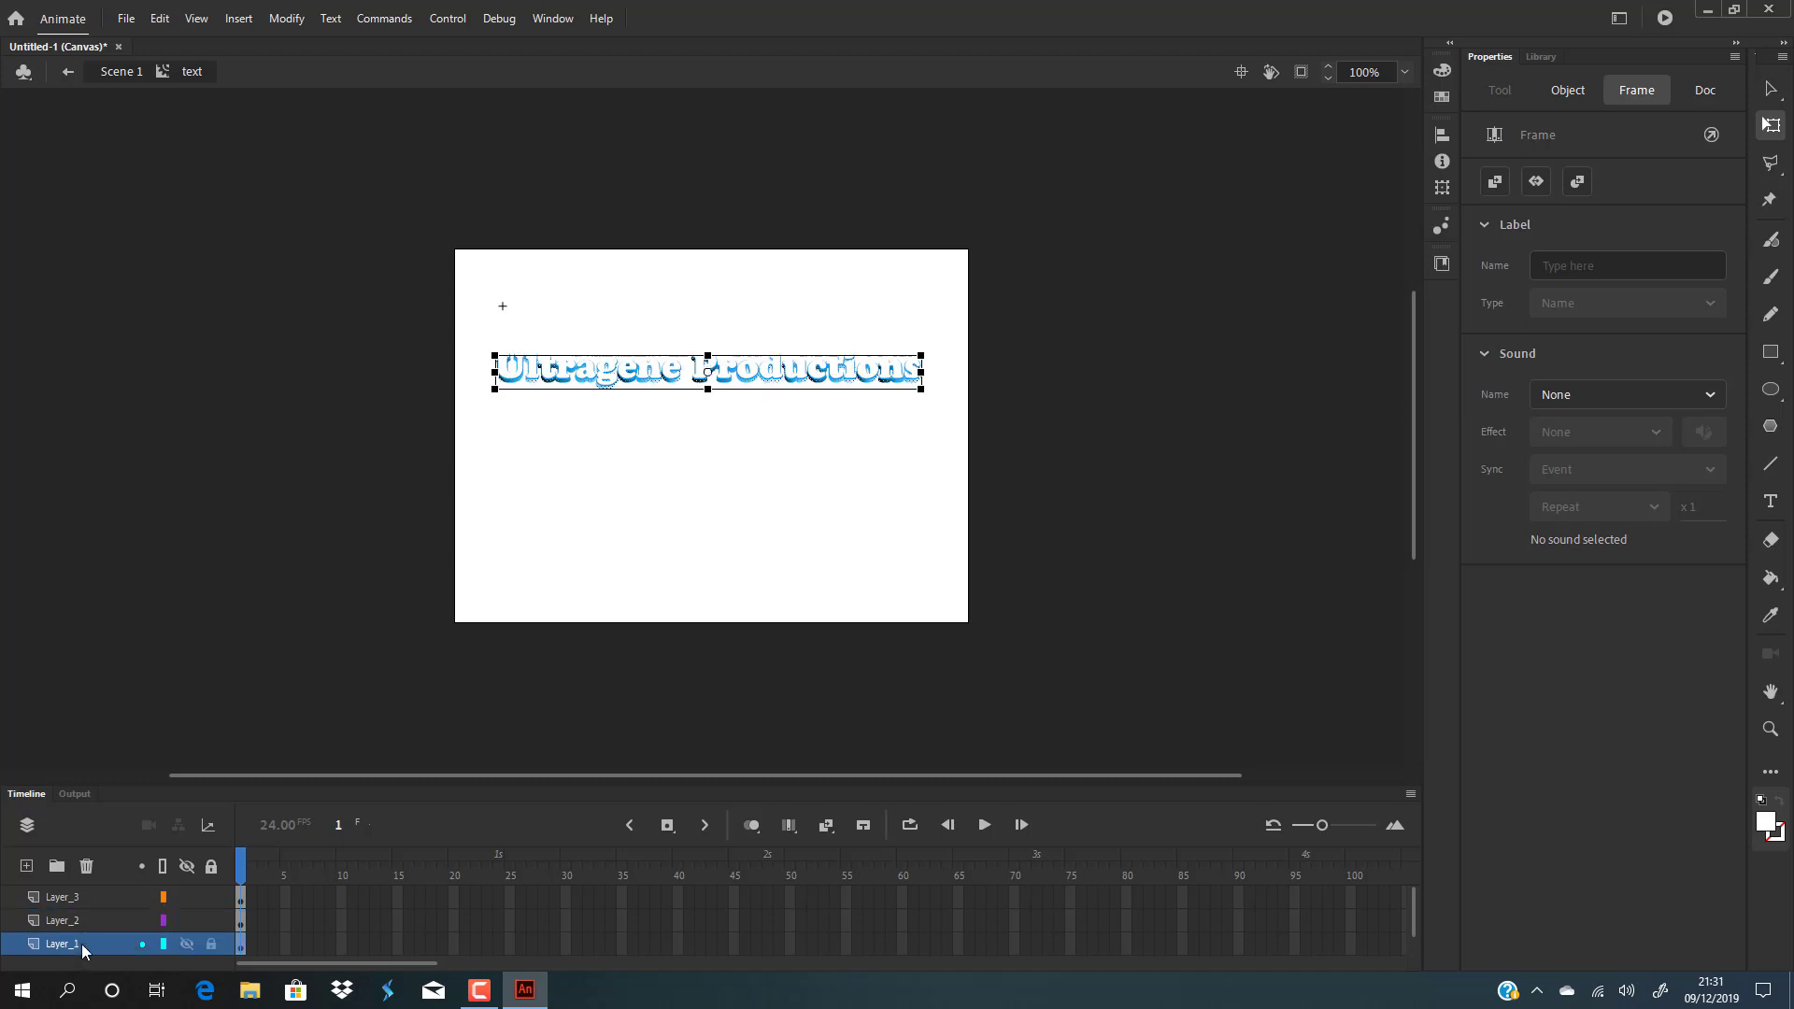
{"action": "left_click", "coordinate": [1441, 72]}
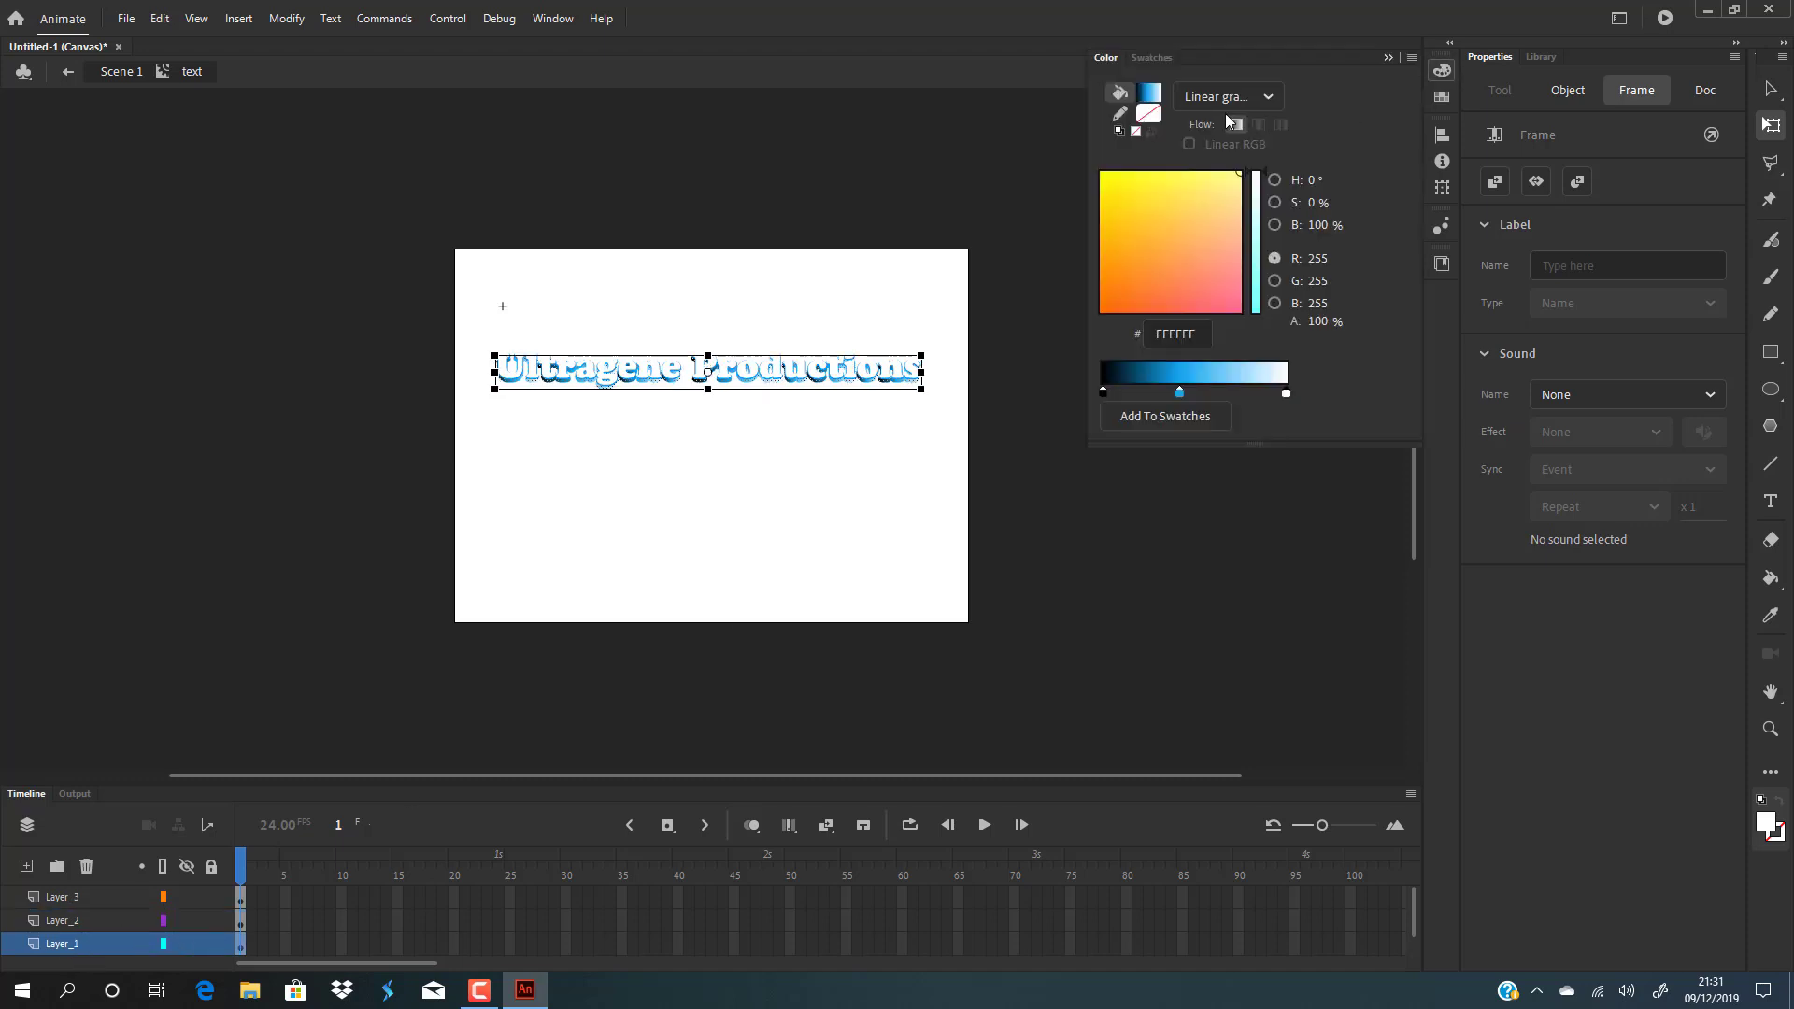
{"action": "left_click", "coordinate": [1153, 101]}
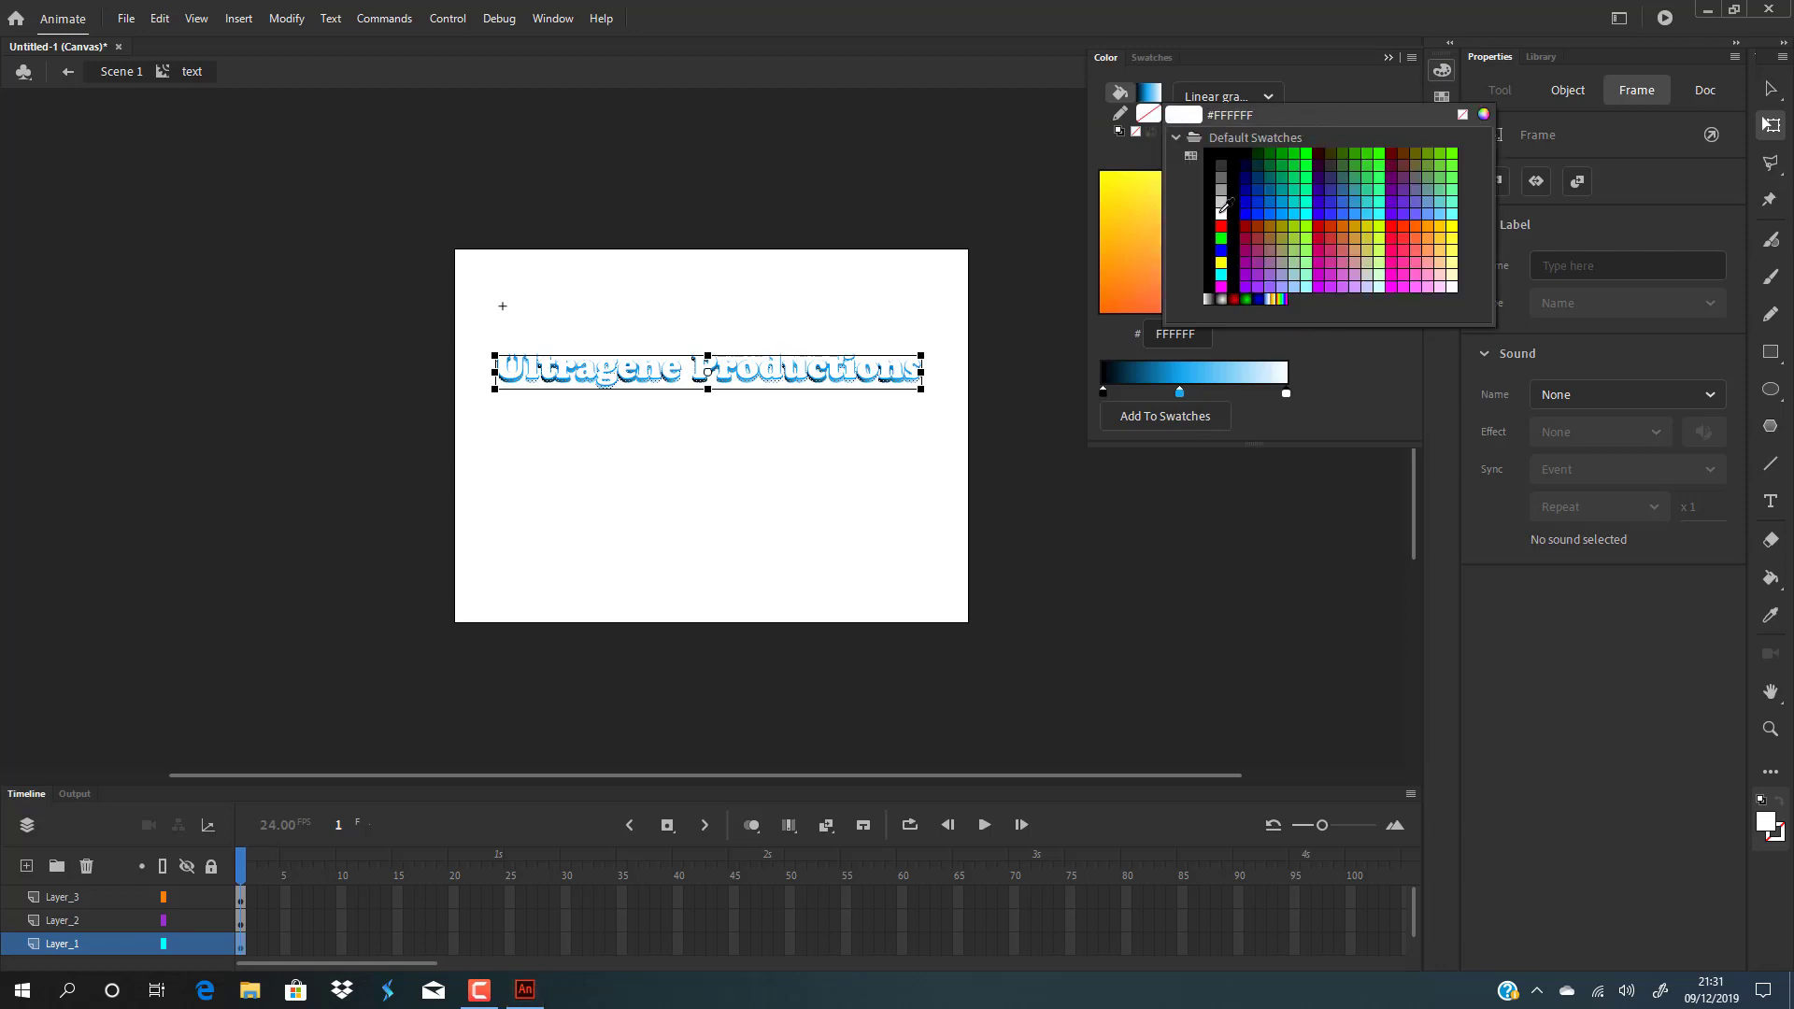
{"action": "left_click", "coordinate": [1220, 212]}
{"action": "left_click", "coordinate": [1151, 95]}
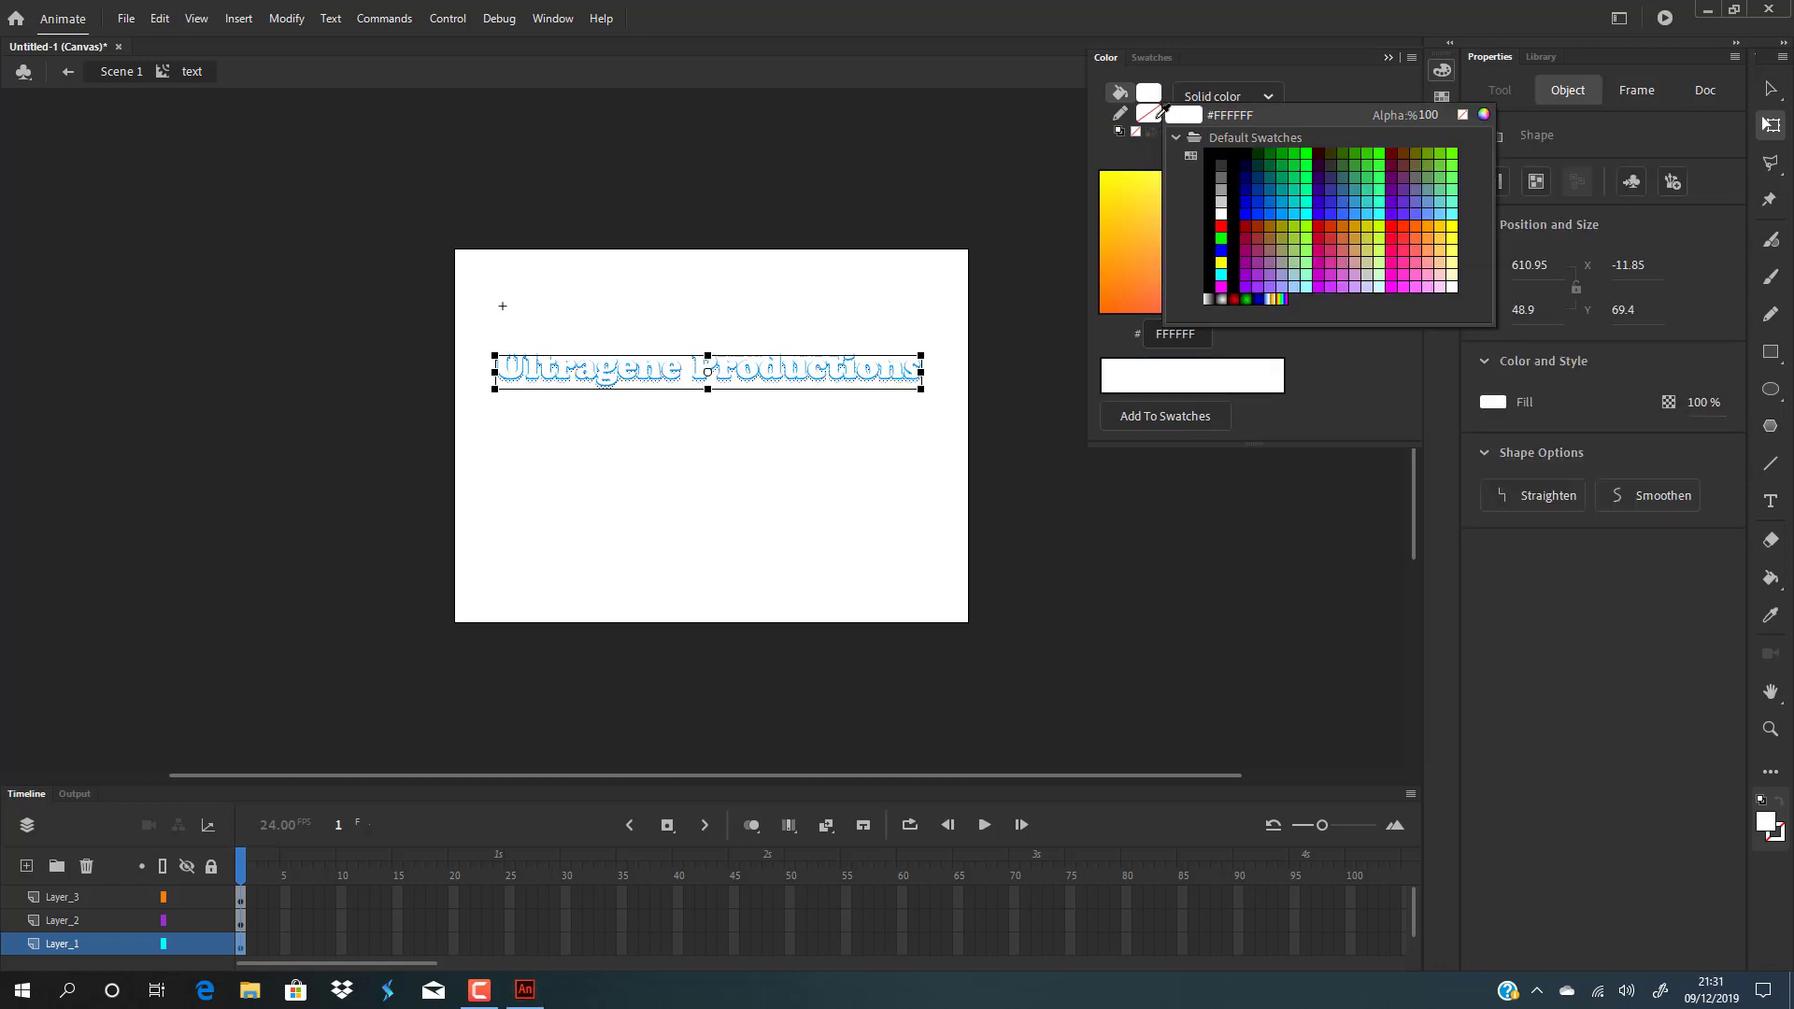
{"action": "left_click", "coordinate": [1272, 202]}
{"action": "left_click", "coordinate": [861, 549]}
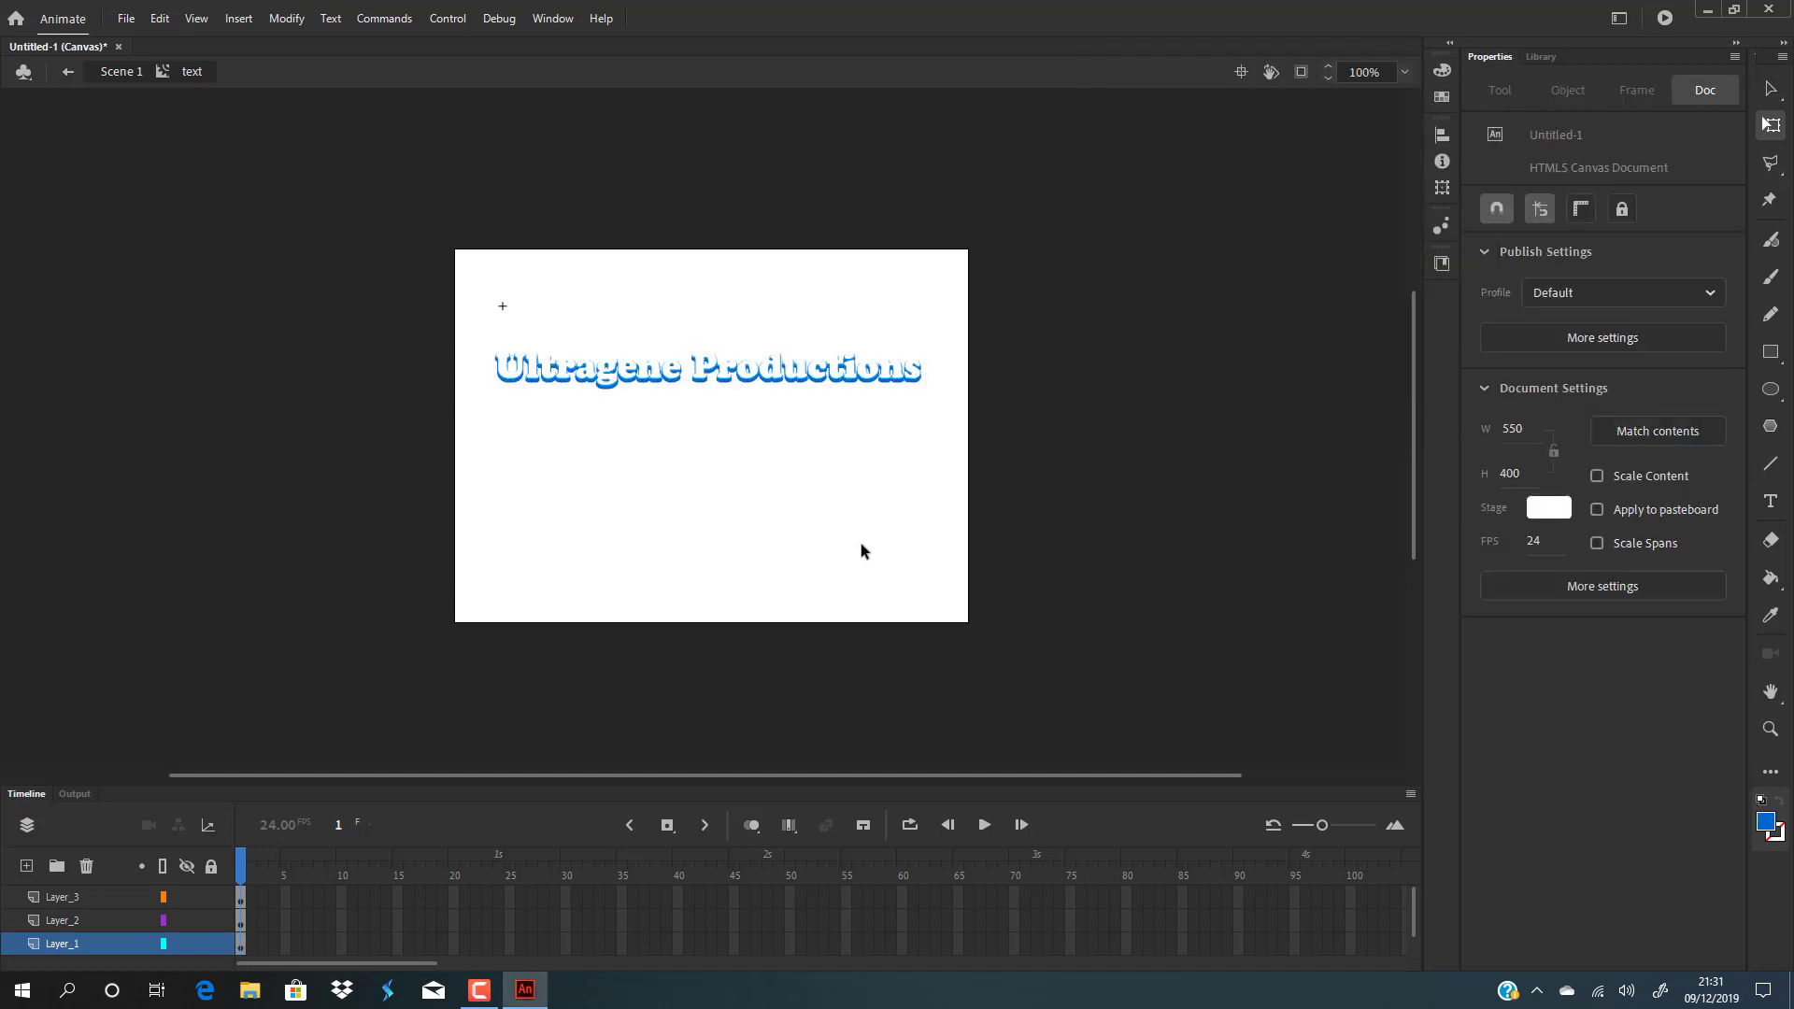
- Select the lettering on Layer_2 and nudge it slightly downward
{"action": "left_click", "coordinate": [68, 920]}
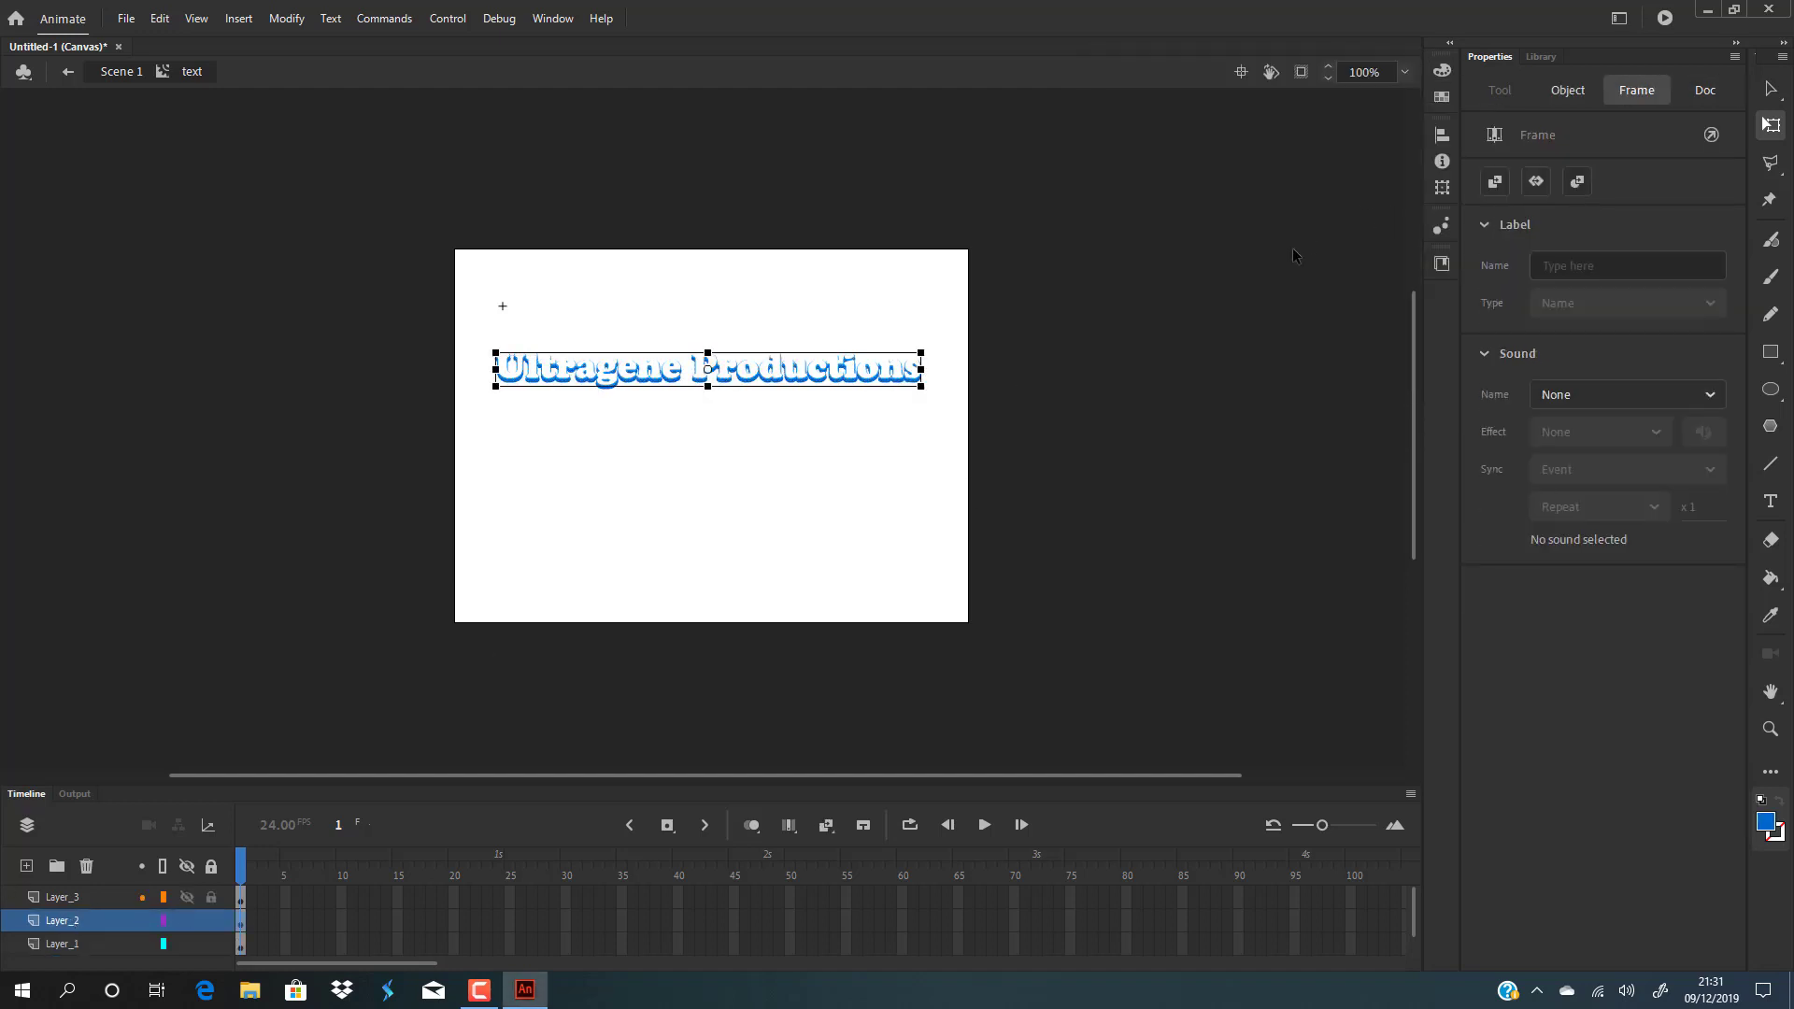
{"action": "key", "text": "Down"}
{"action": "key", "text": "Down"}
{"action": "key", "text": "Down"}
{"action": "key", "text": "Up"}
{"action": "key", "text": "Up"}
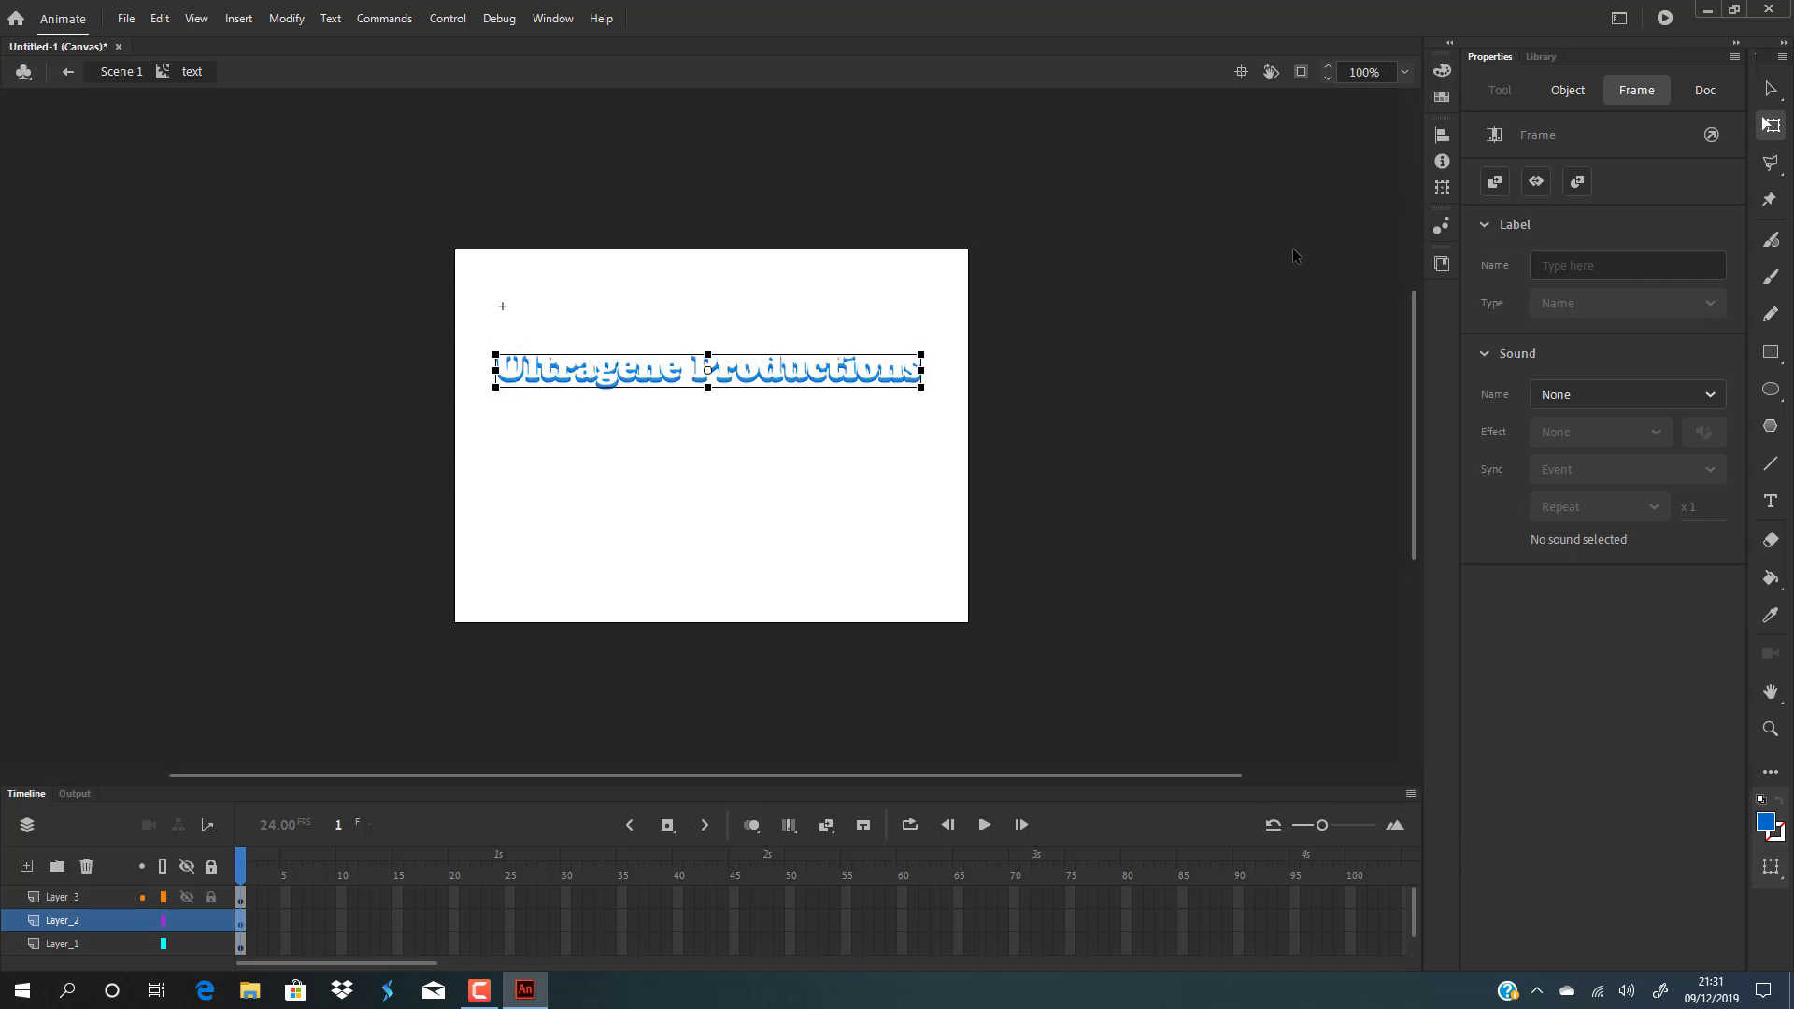
- Apply a black-blue-white linear gradient fill to the Layer_2 lettering and shift its middle blue stop slightly toward the white end
{"action": "left_click", "coordinate": [1441, 70]}
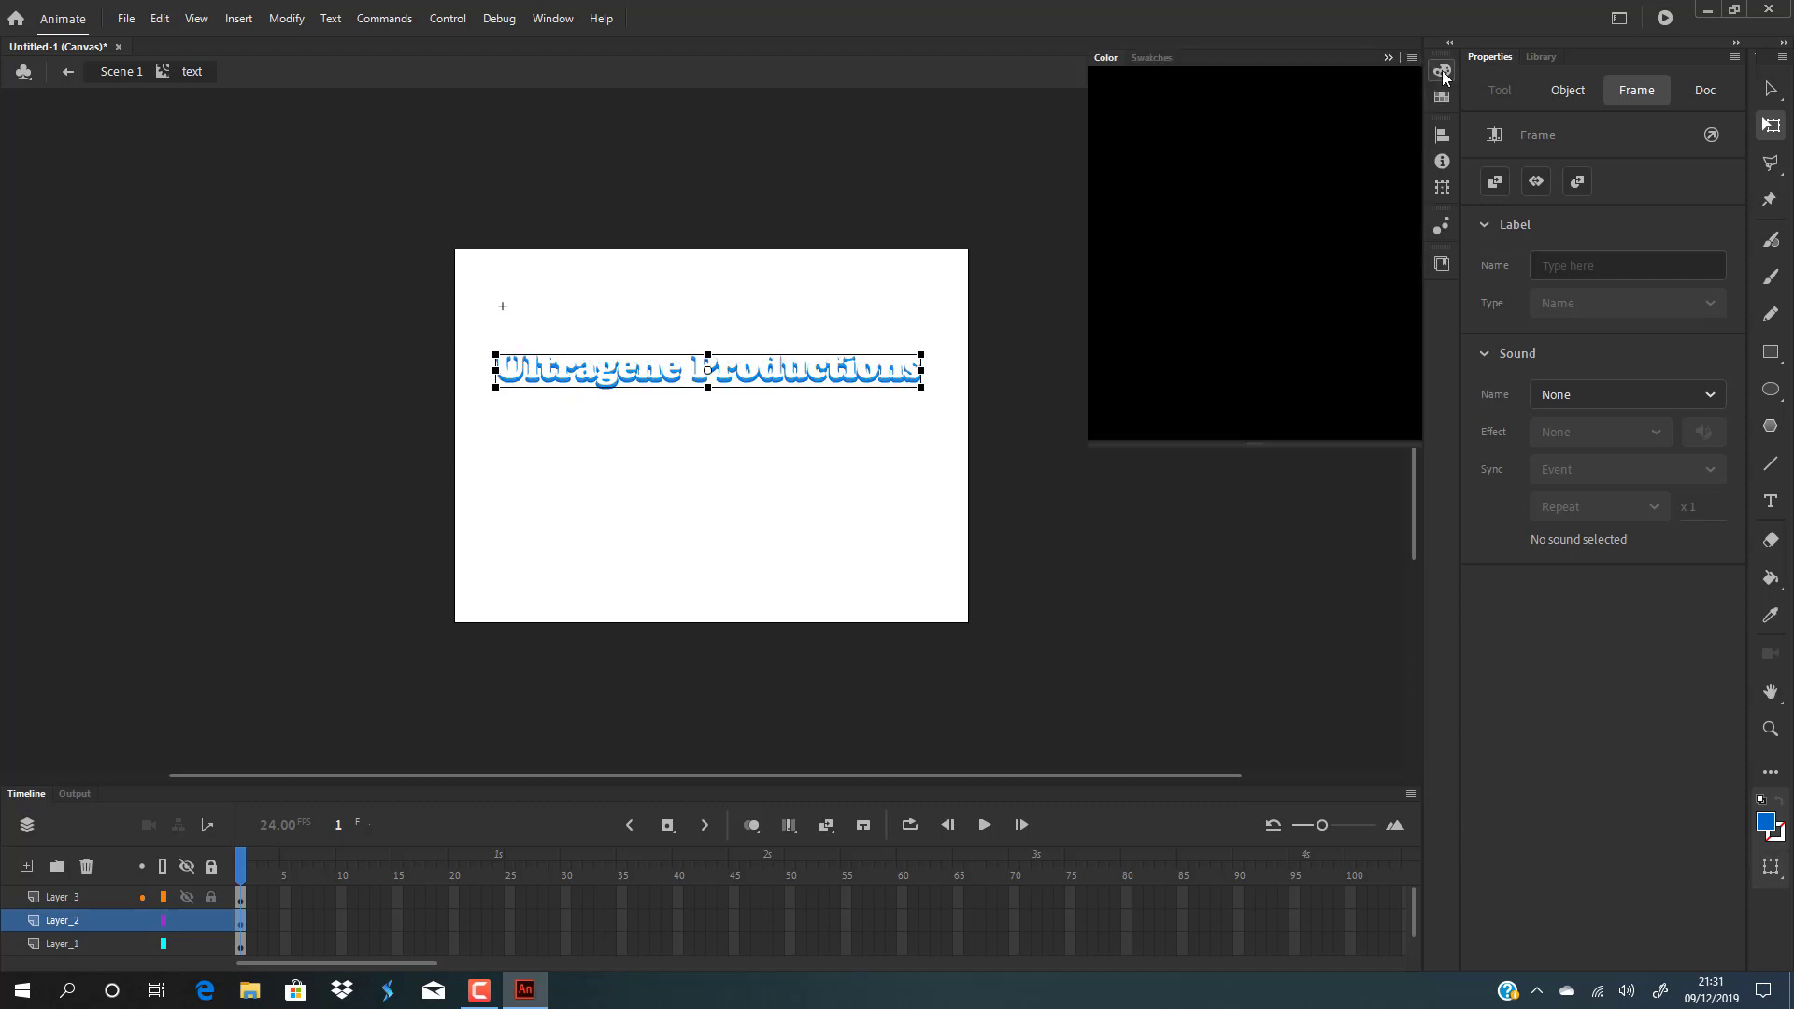
{"action": "left_click", "coordinate": [1265, 96]}
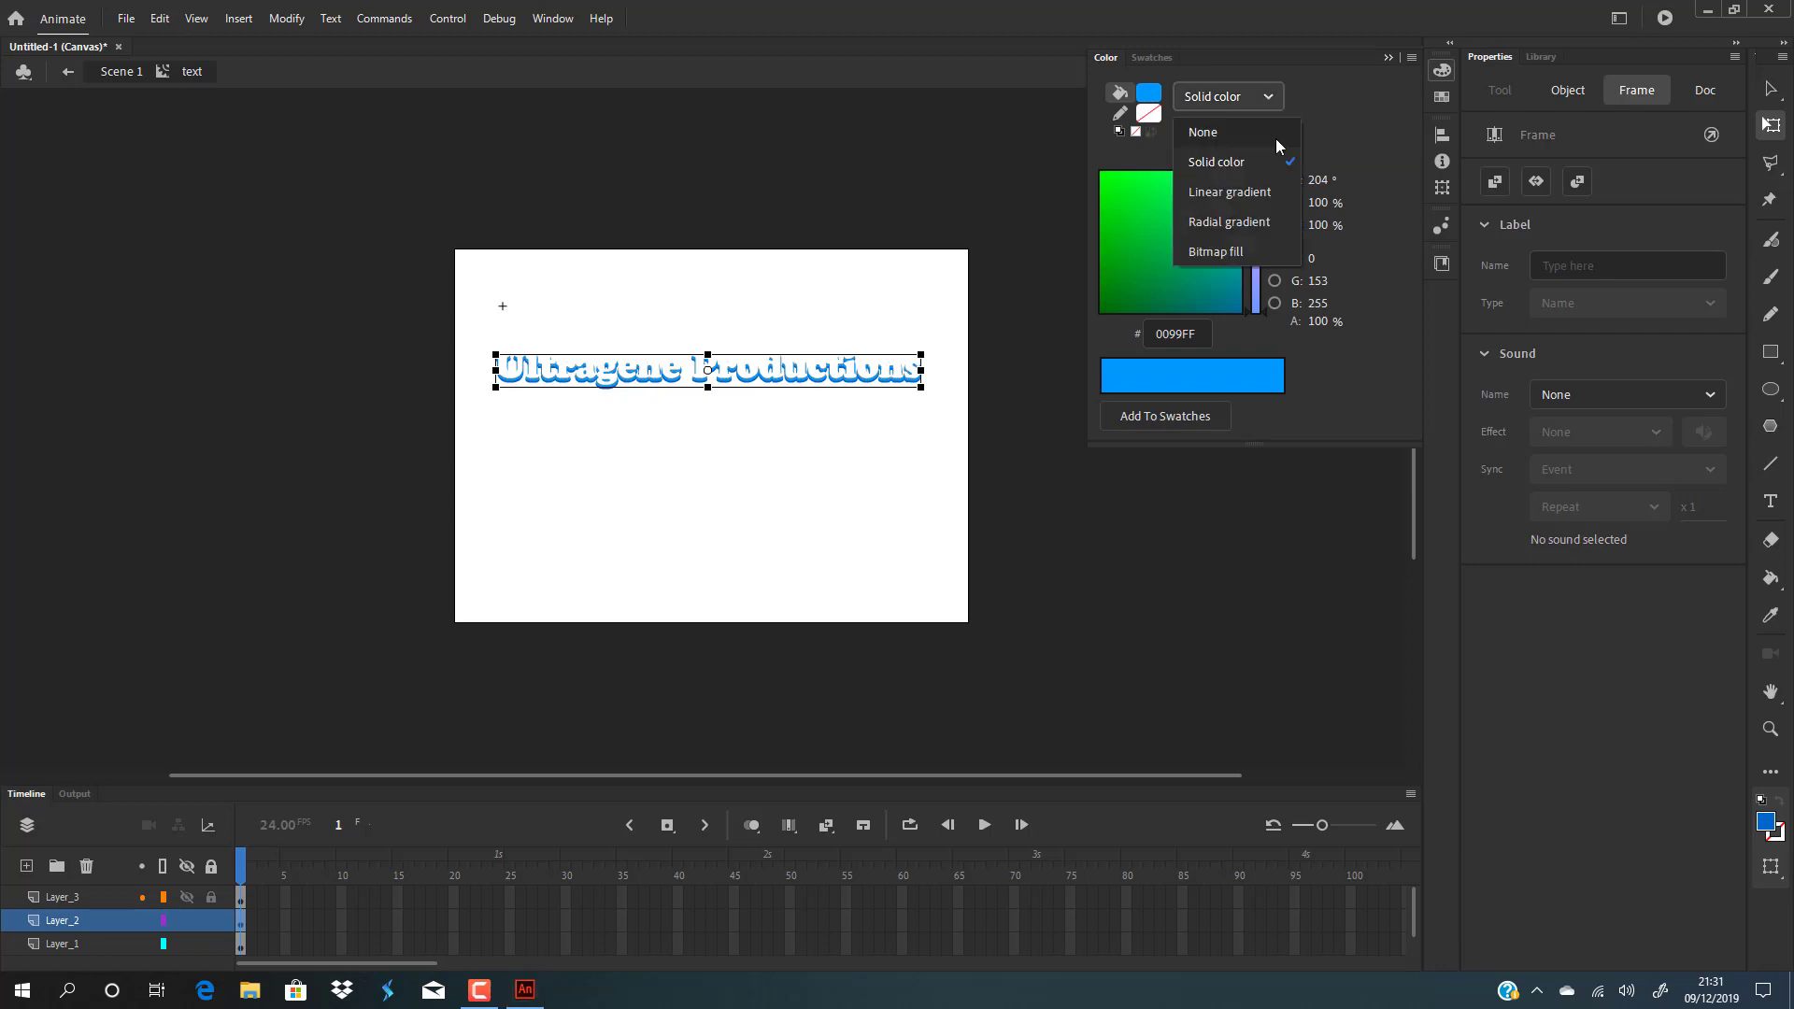
{"action": "left_click", "coordinate": [1254, 202]}
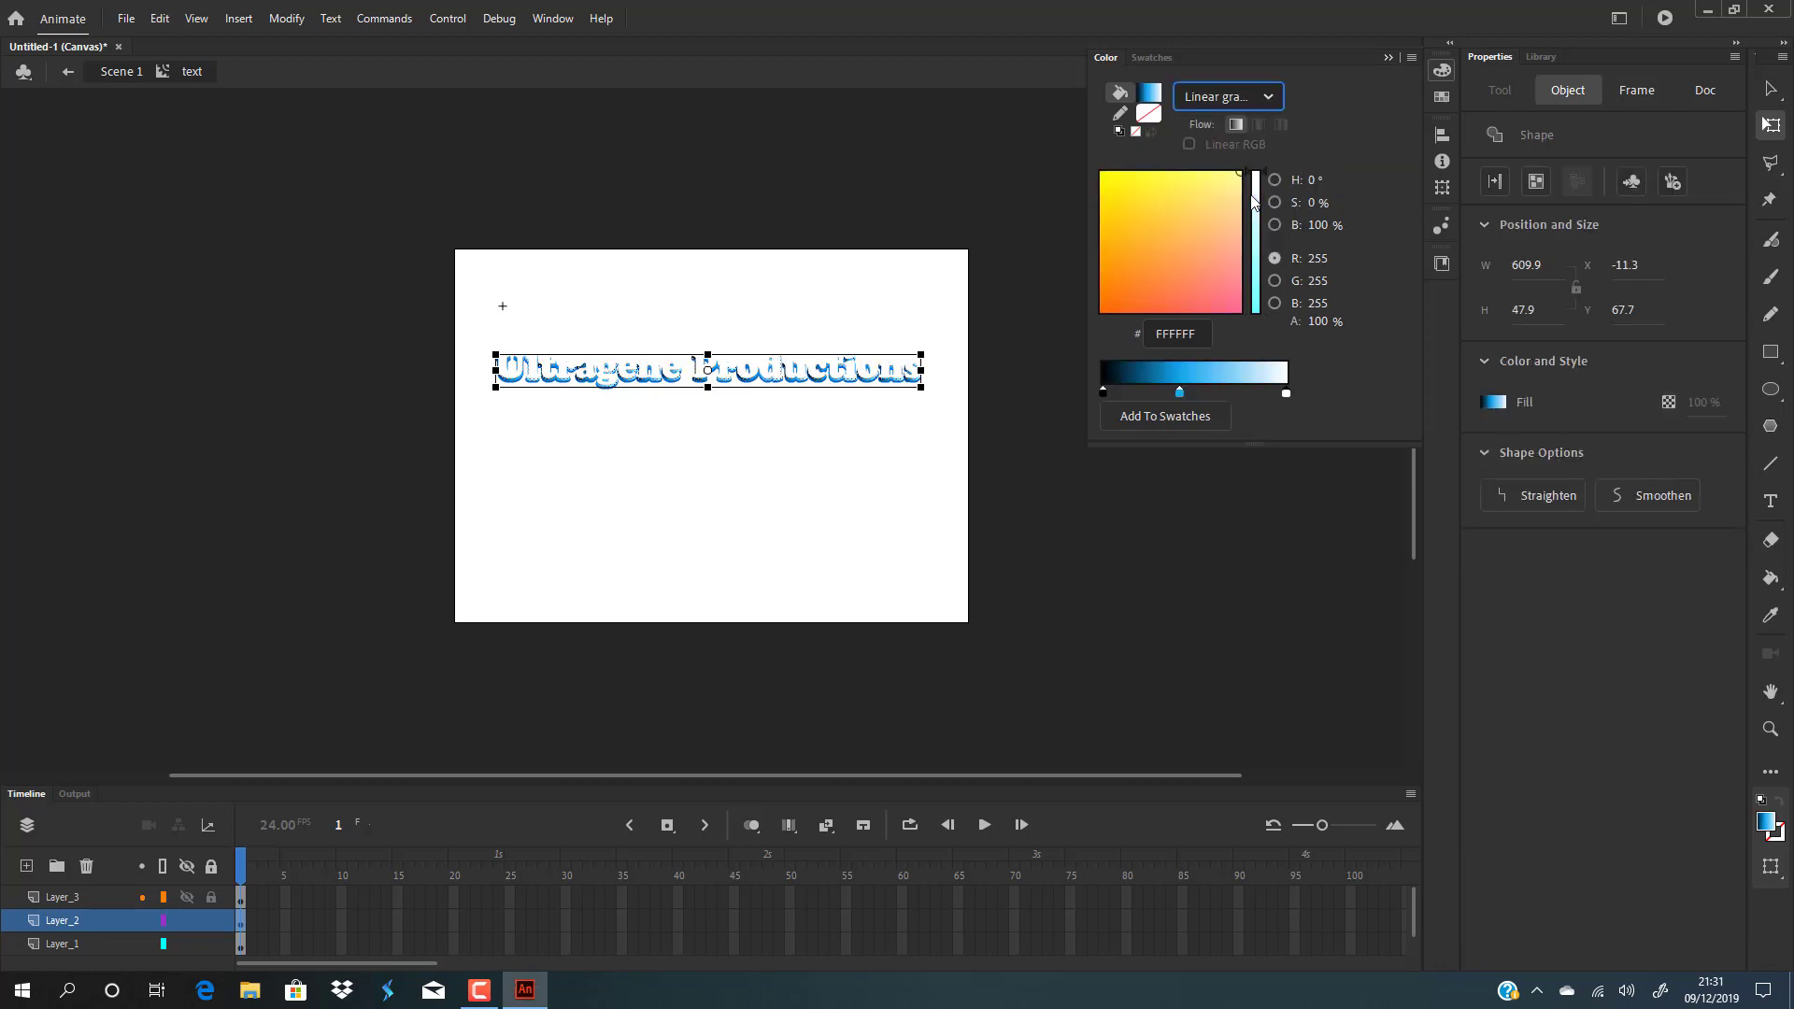
{"action": "left_click_drag", "start_coordinate": [1180, 394], "coordinate": [1201, 393]}
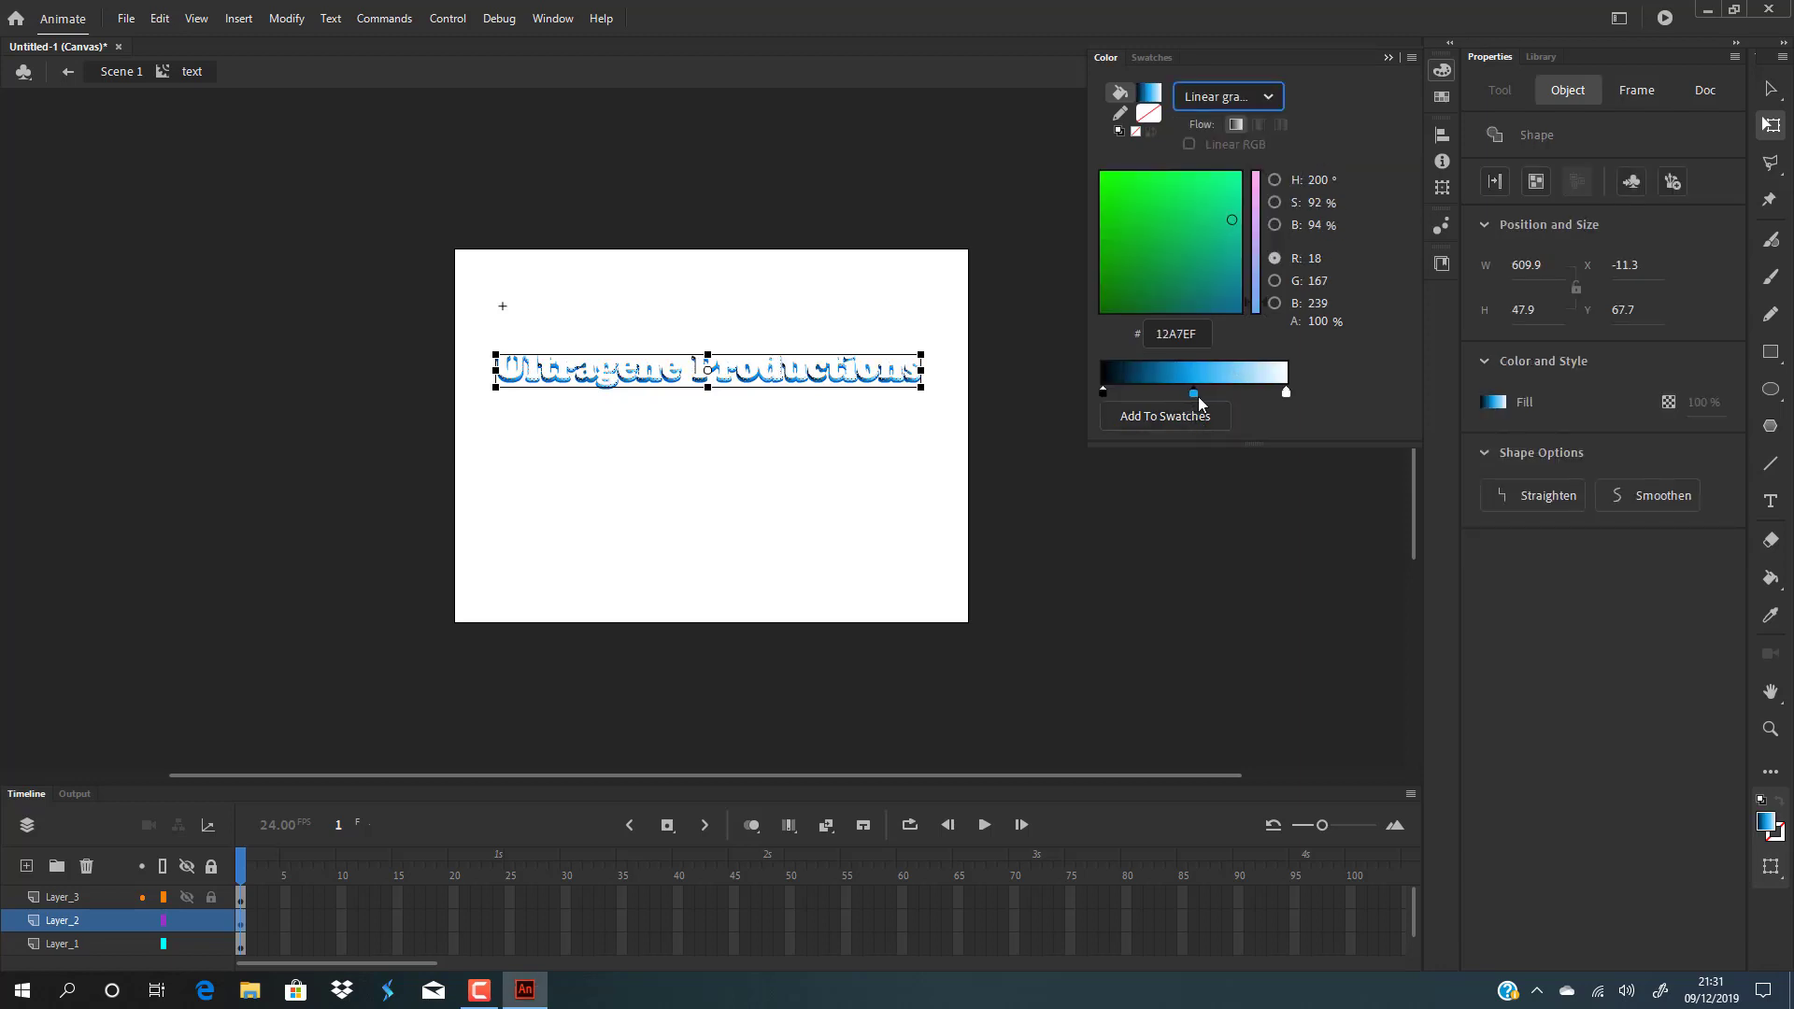
- Set the alpha of the gradient's white end stop to 0% and deselect the Layer_2 lettering
{"action": "left_click", "coordinate": [1286, 393]}
{"action": "left_click_drag", "start_coordinate": [1321, 322], "coordinate": [942, 333]}
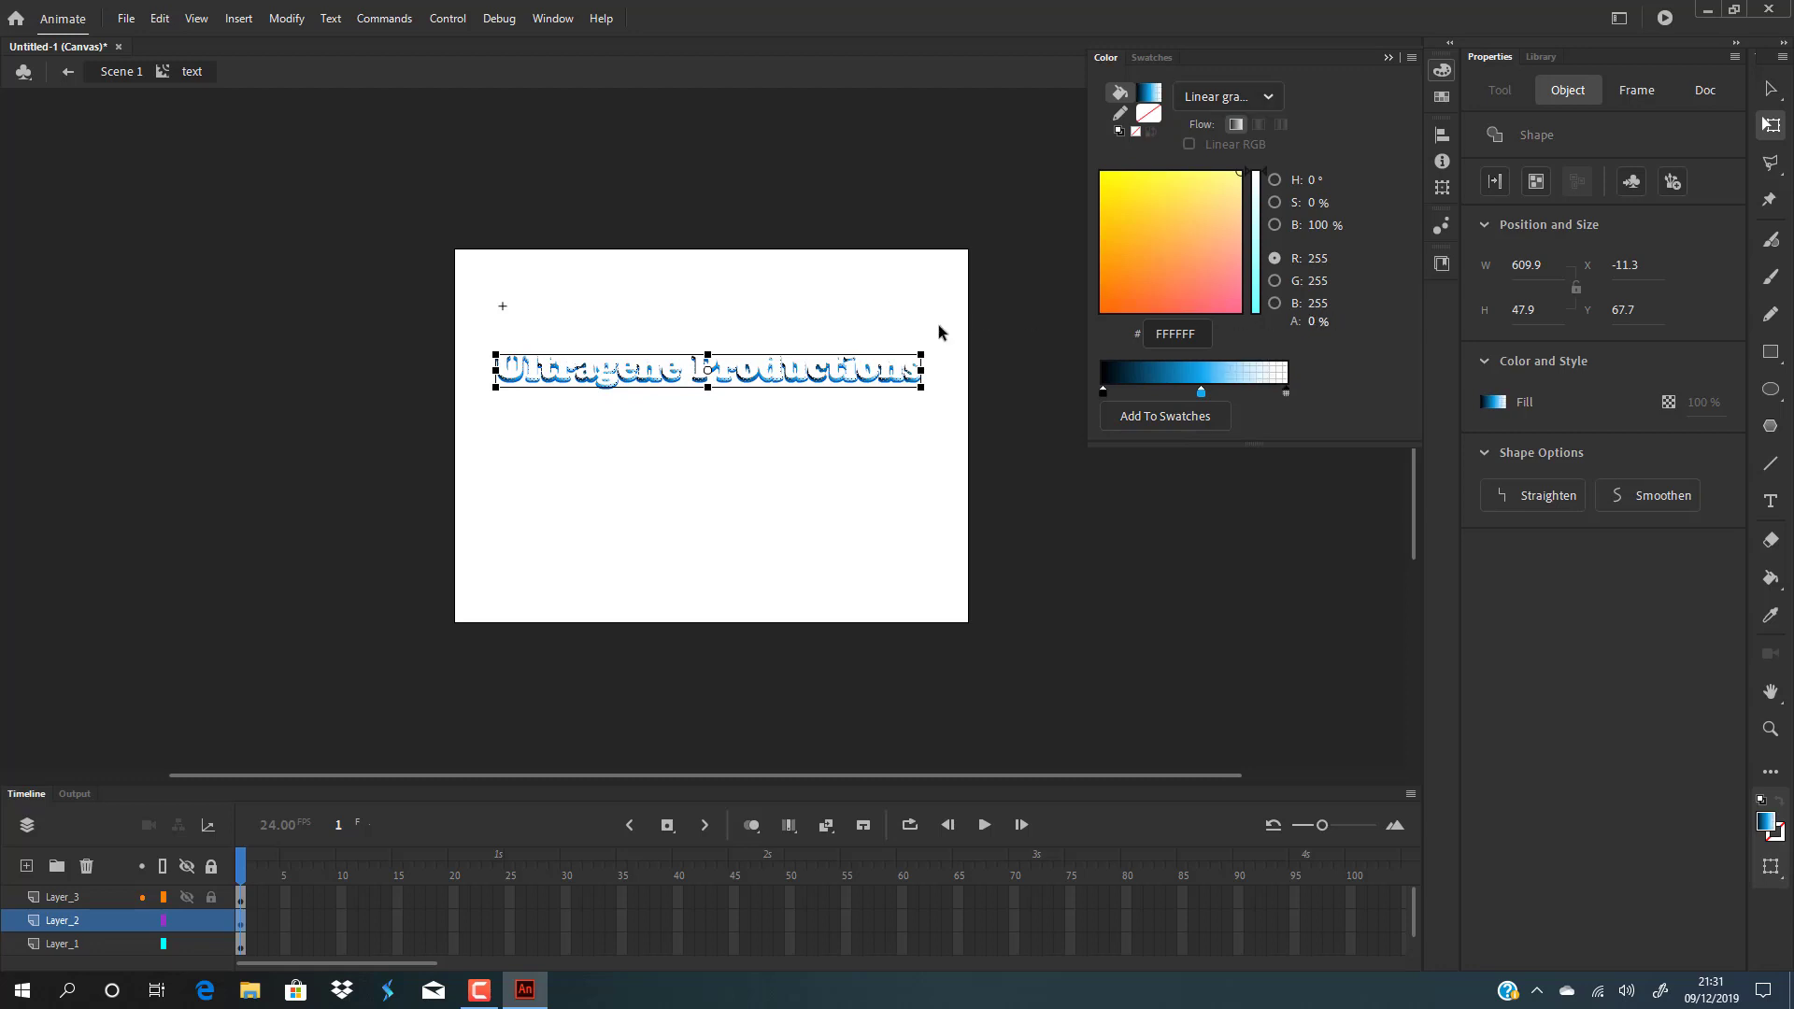
{"action": "left_click", "coordinate": [923, 458]}
{"action": "left_click", "coordinate": [923, 457]}
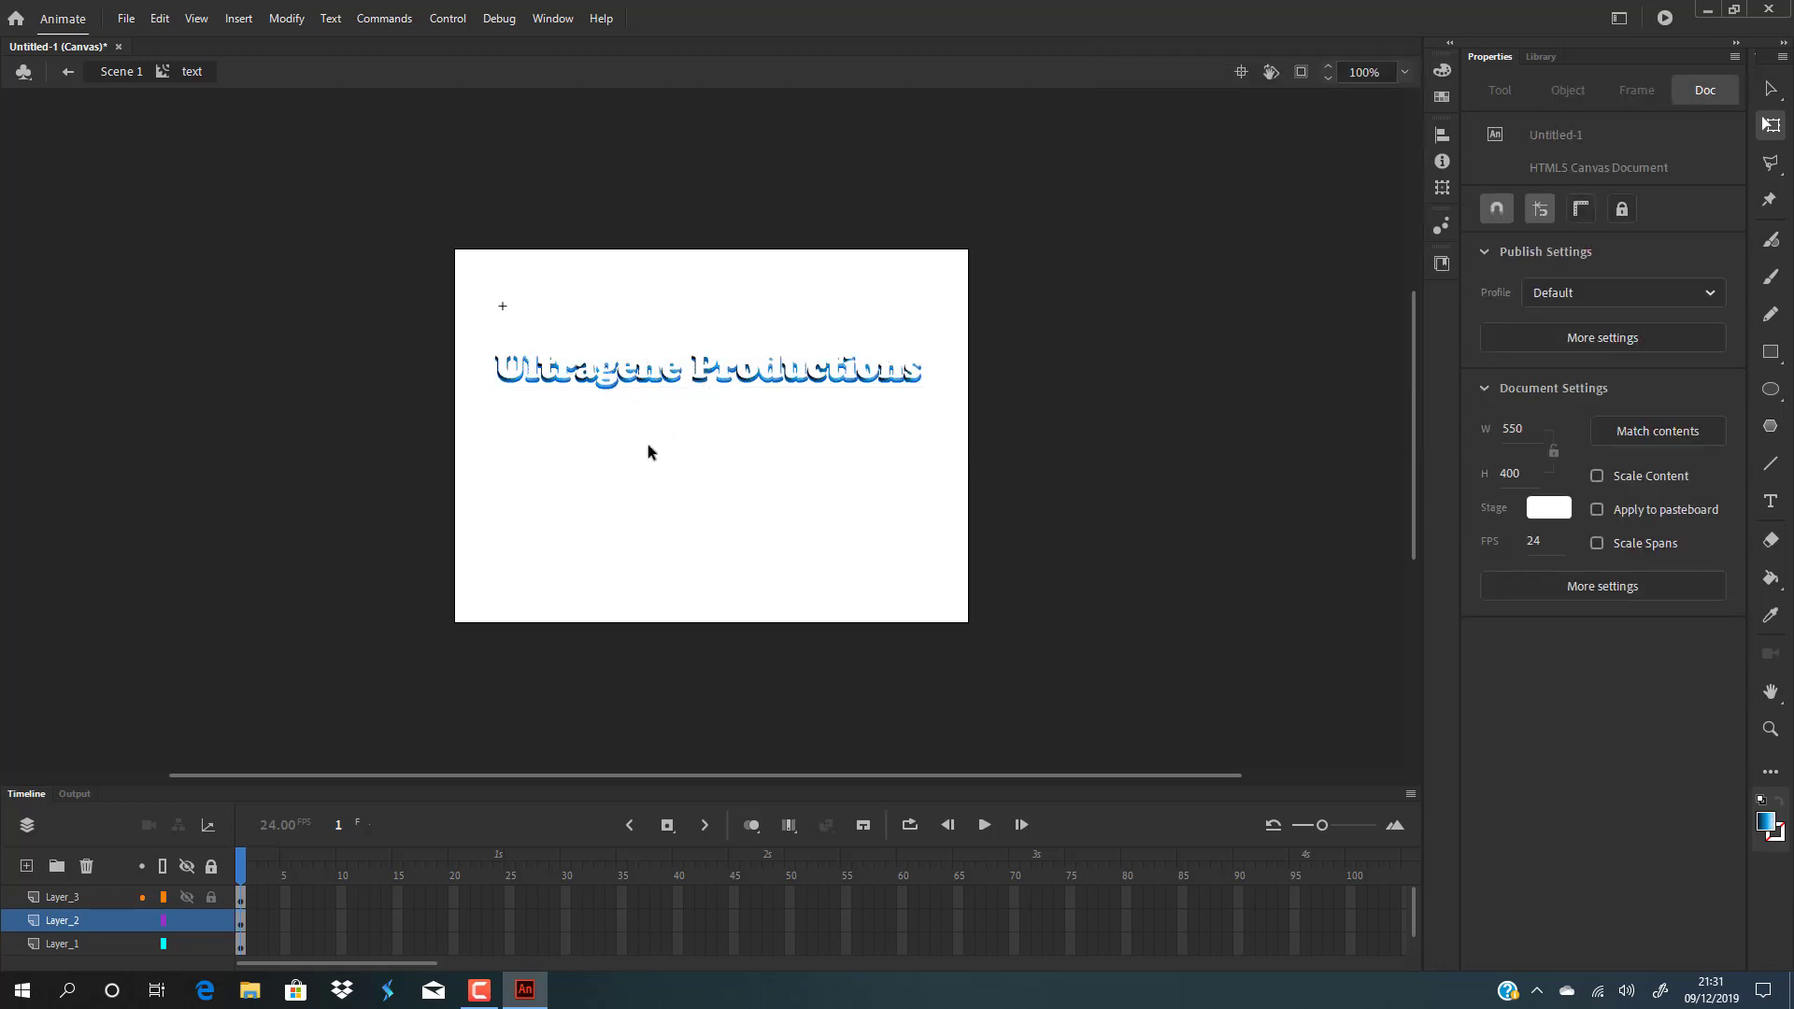
- Fill the lettering on Layer_3 with solid blue 003399 and deselect it
{"action": "left_click", "coordinate": [62, 897]}
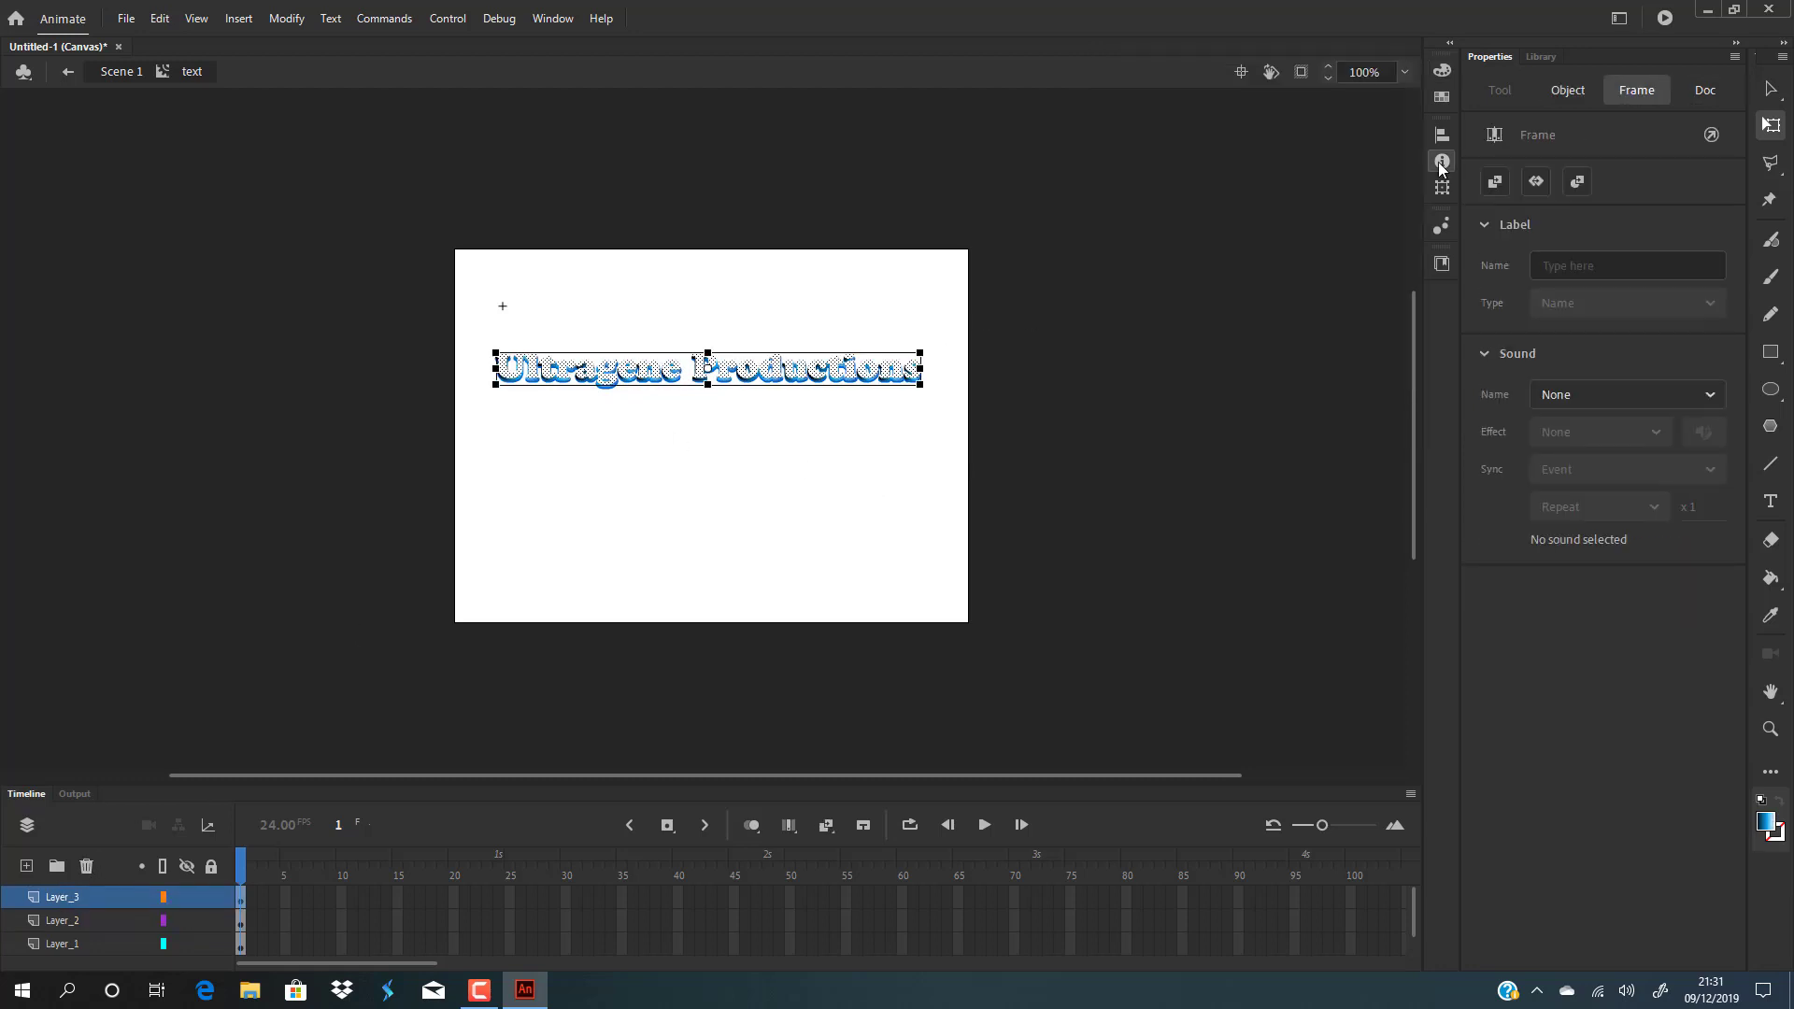
{"action": "left_click", "coordinate": [1442, 70]}
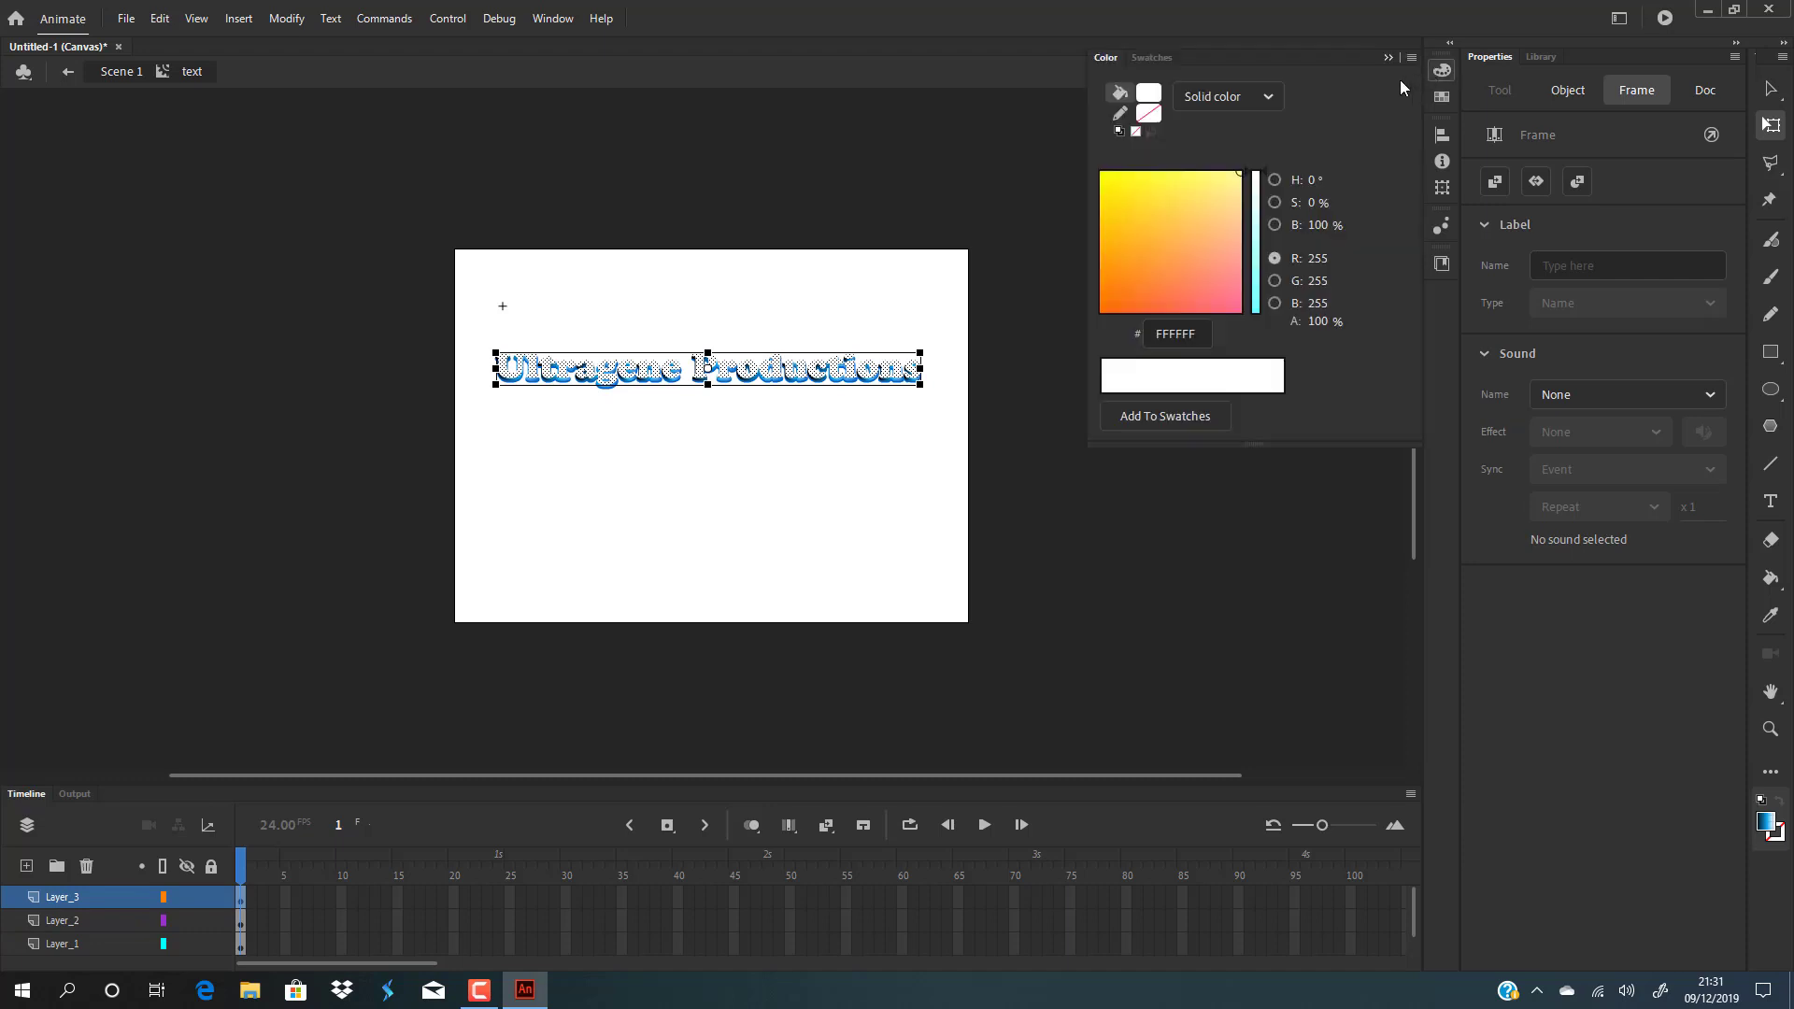
{"action": "left_click", "coordinate": [1148, 92]}
{"action": "left_click", "coordinate": [1267, 179]}
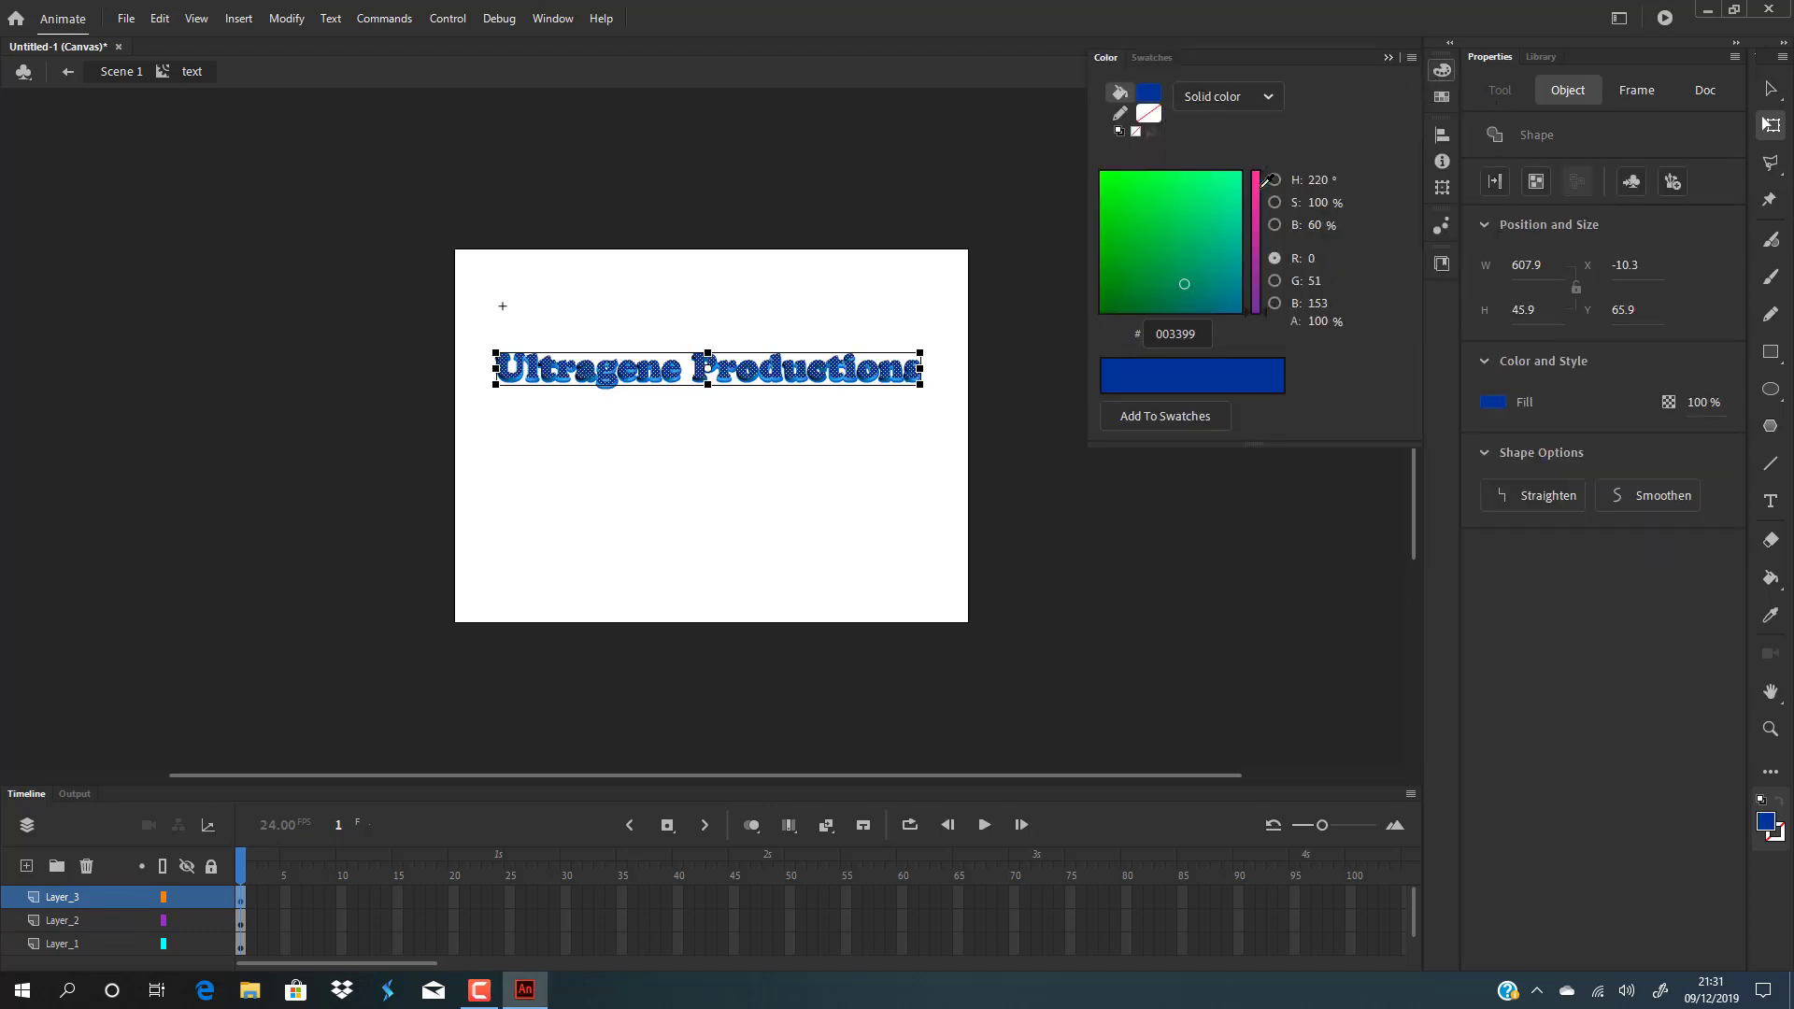
{"action": "left_click", "coordinate": [745, 467]}
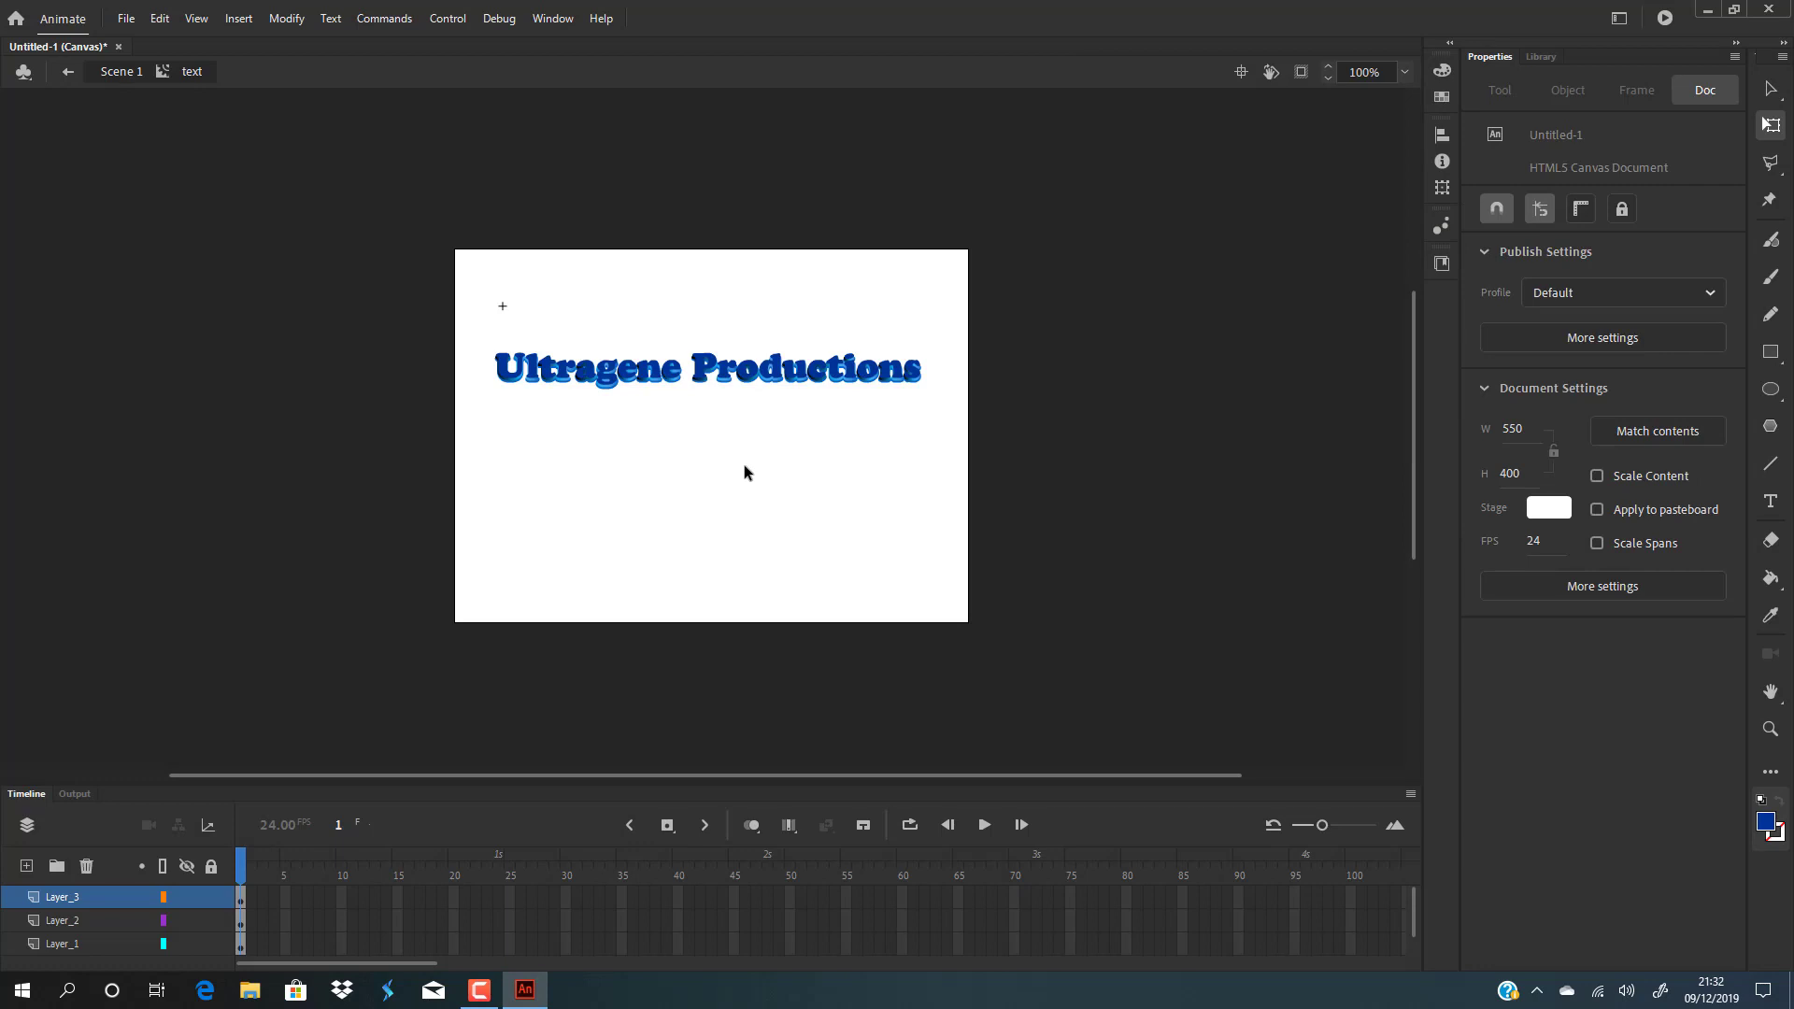
{"action": "left_click", "coordinate": [1401, 72]}
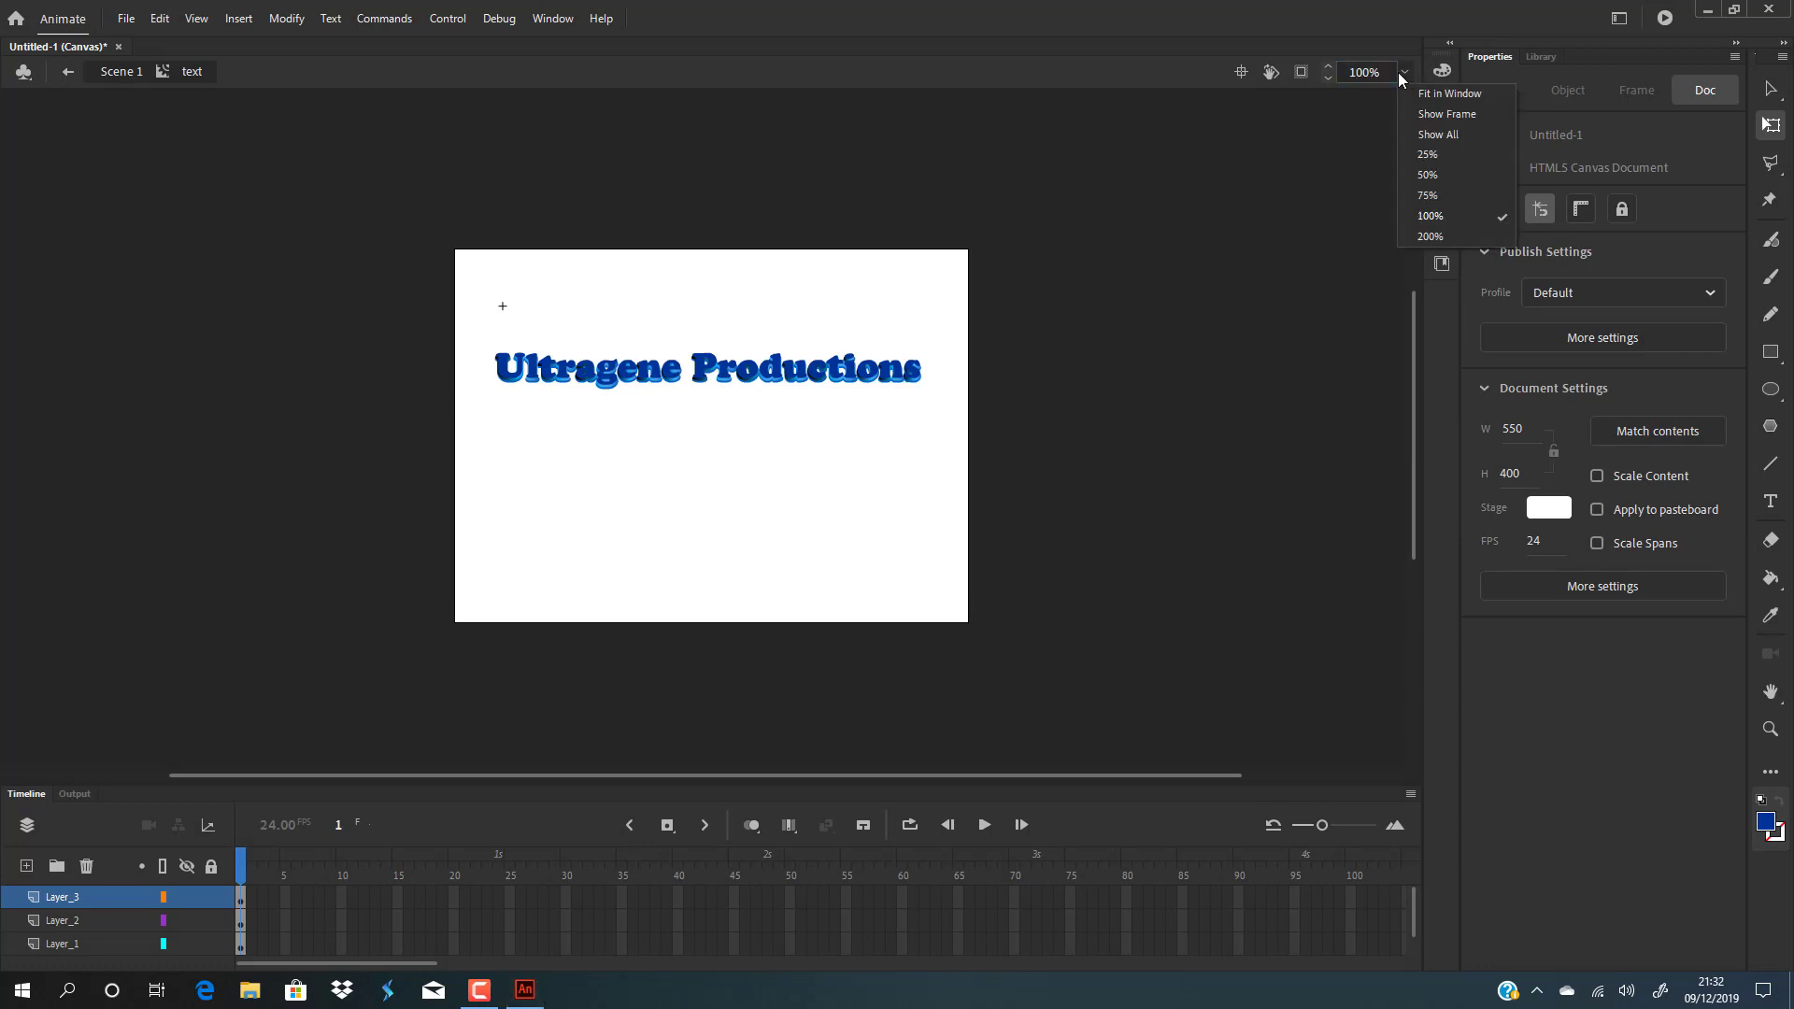
{"action": "left_click", "coordinate": [1401, 72]}
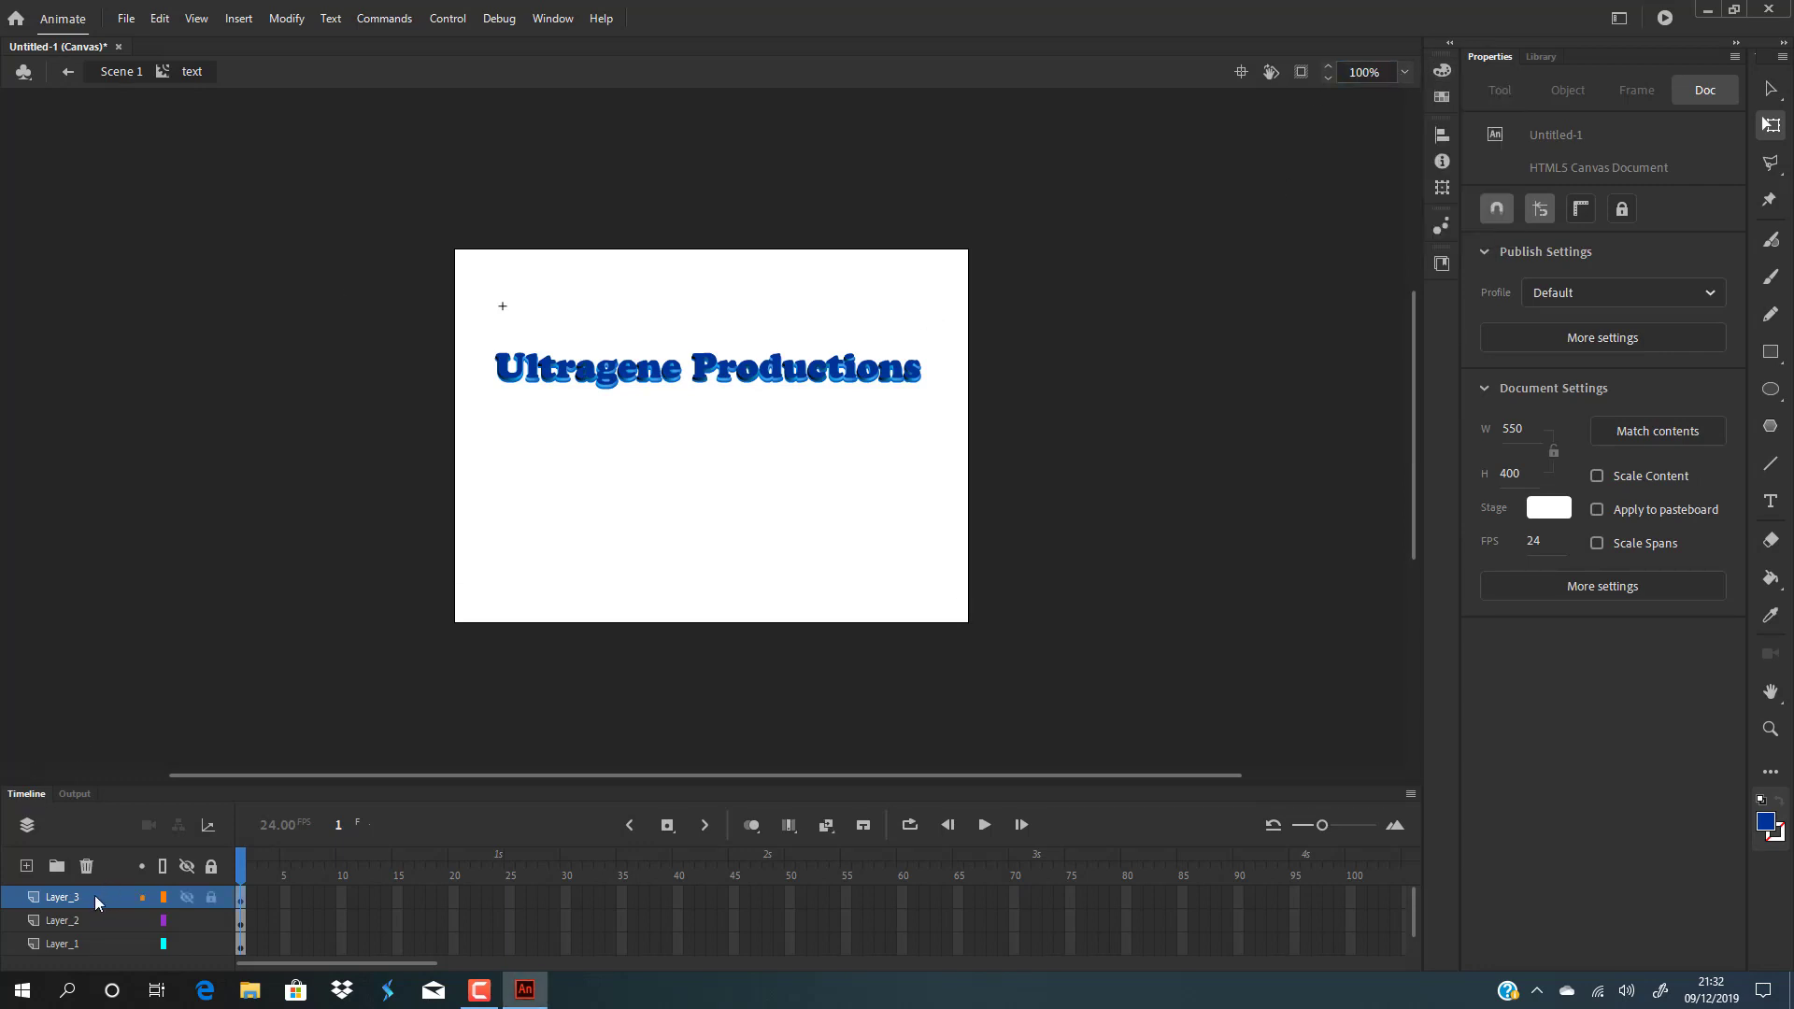
- Apply a radial gradient fill to the Layer_3 lettering and remove the gradient's middle blue stop
{"action": "left_click", "coordinate": [93, 895]}
{"action": "left_click", "coordinate": [1441, 70]}
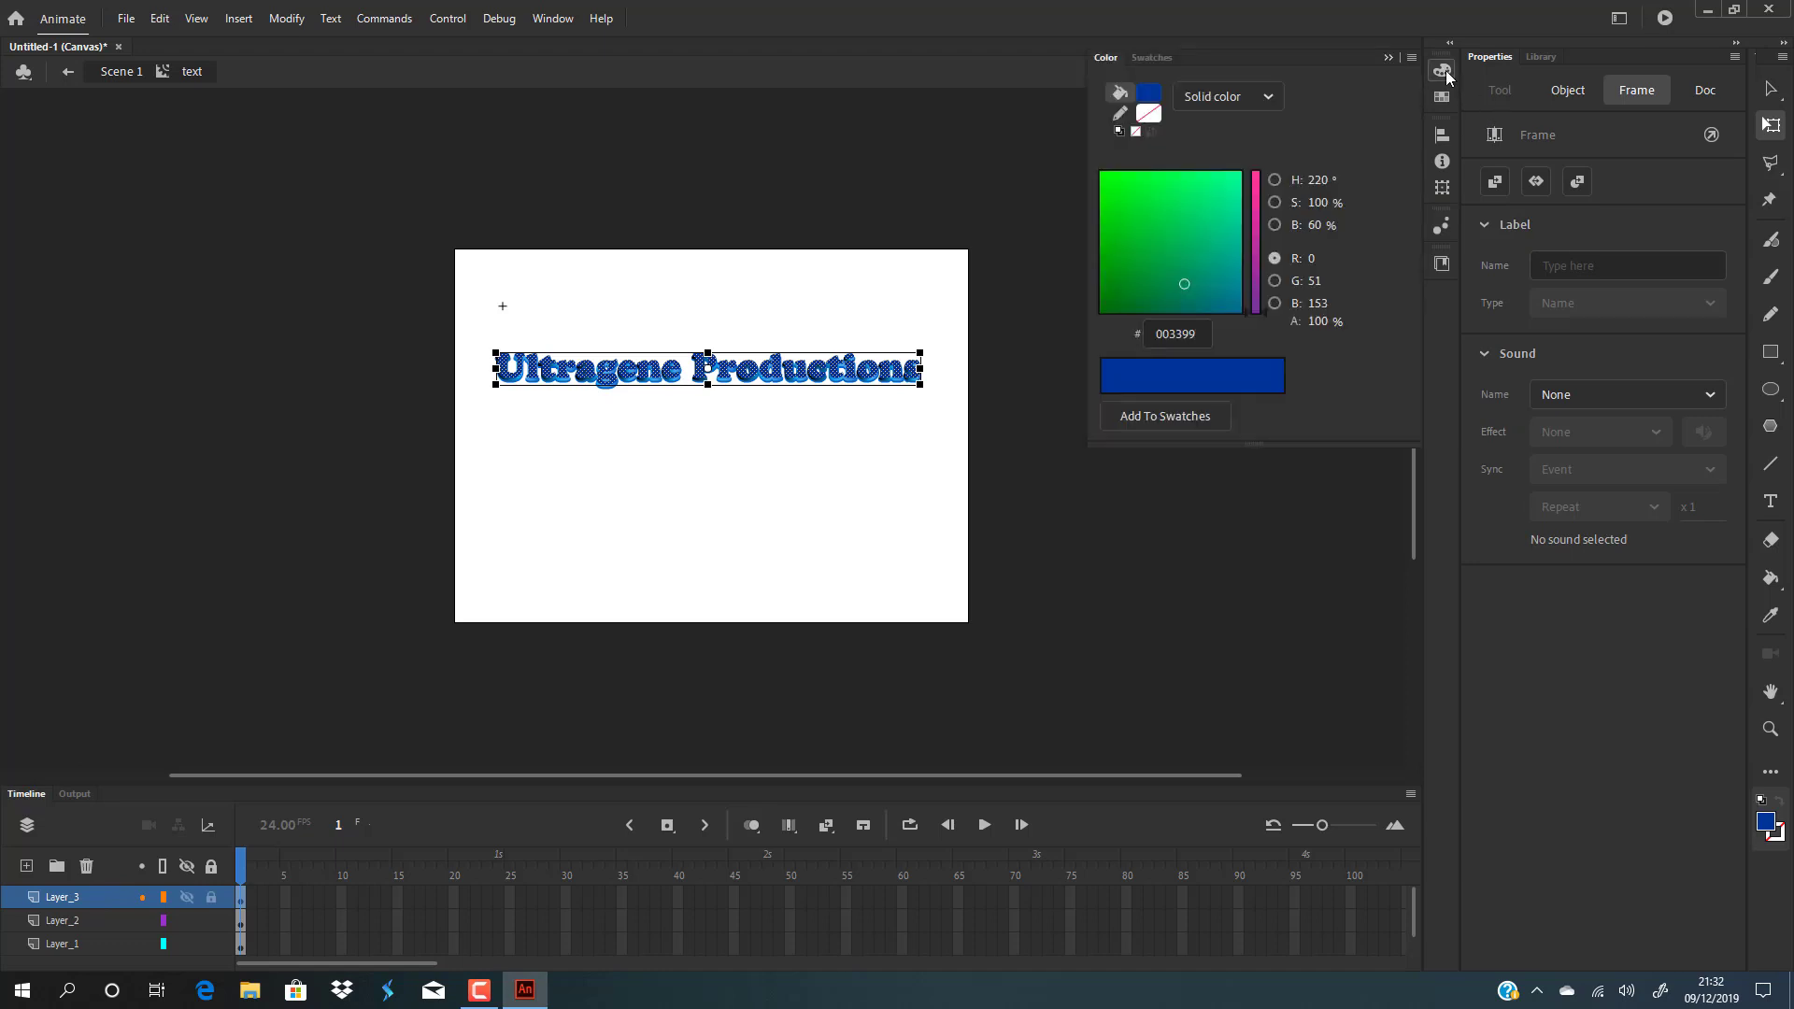
{"action": "left_click", "coordinate": [1269, 97]}
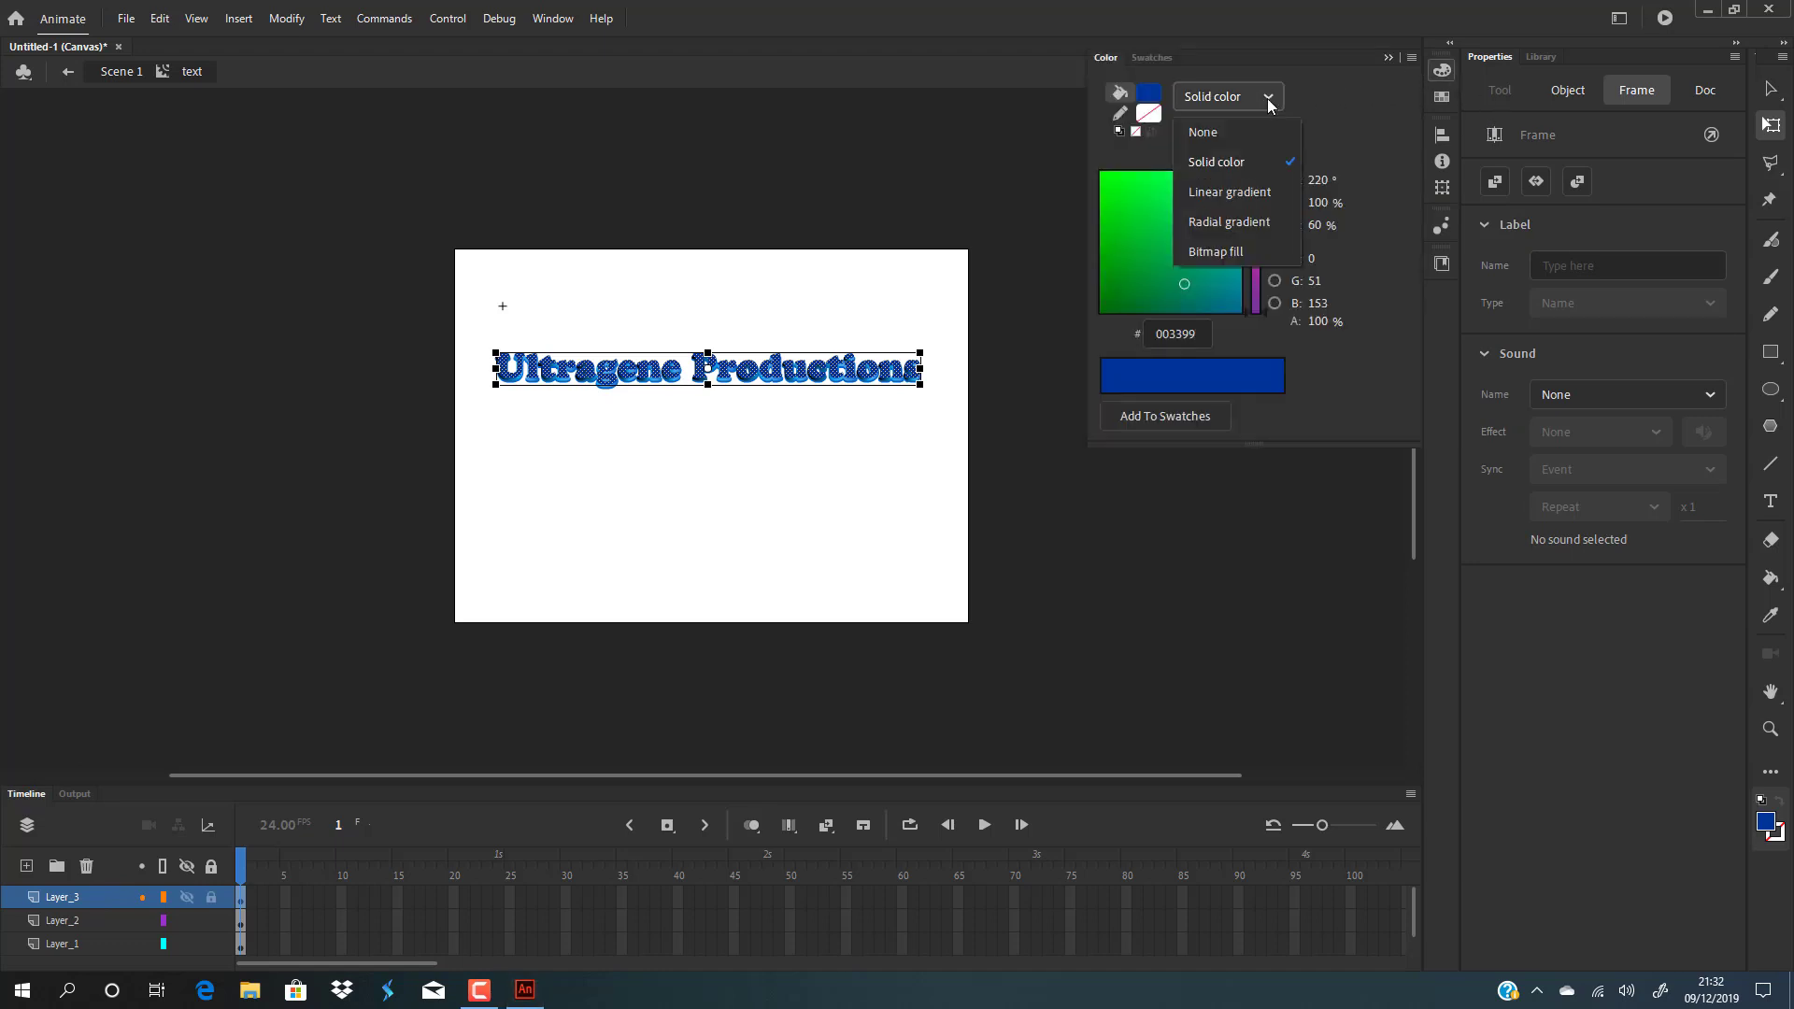
{"action": "left_click", "coordinate": [1257, 222]}
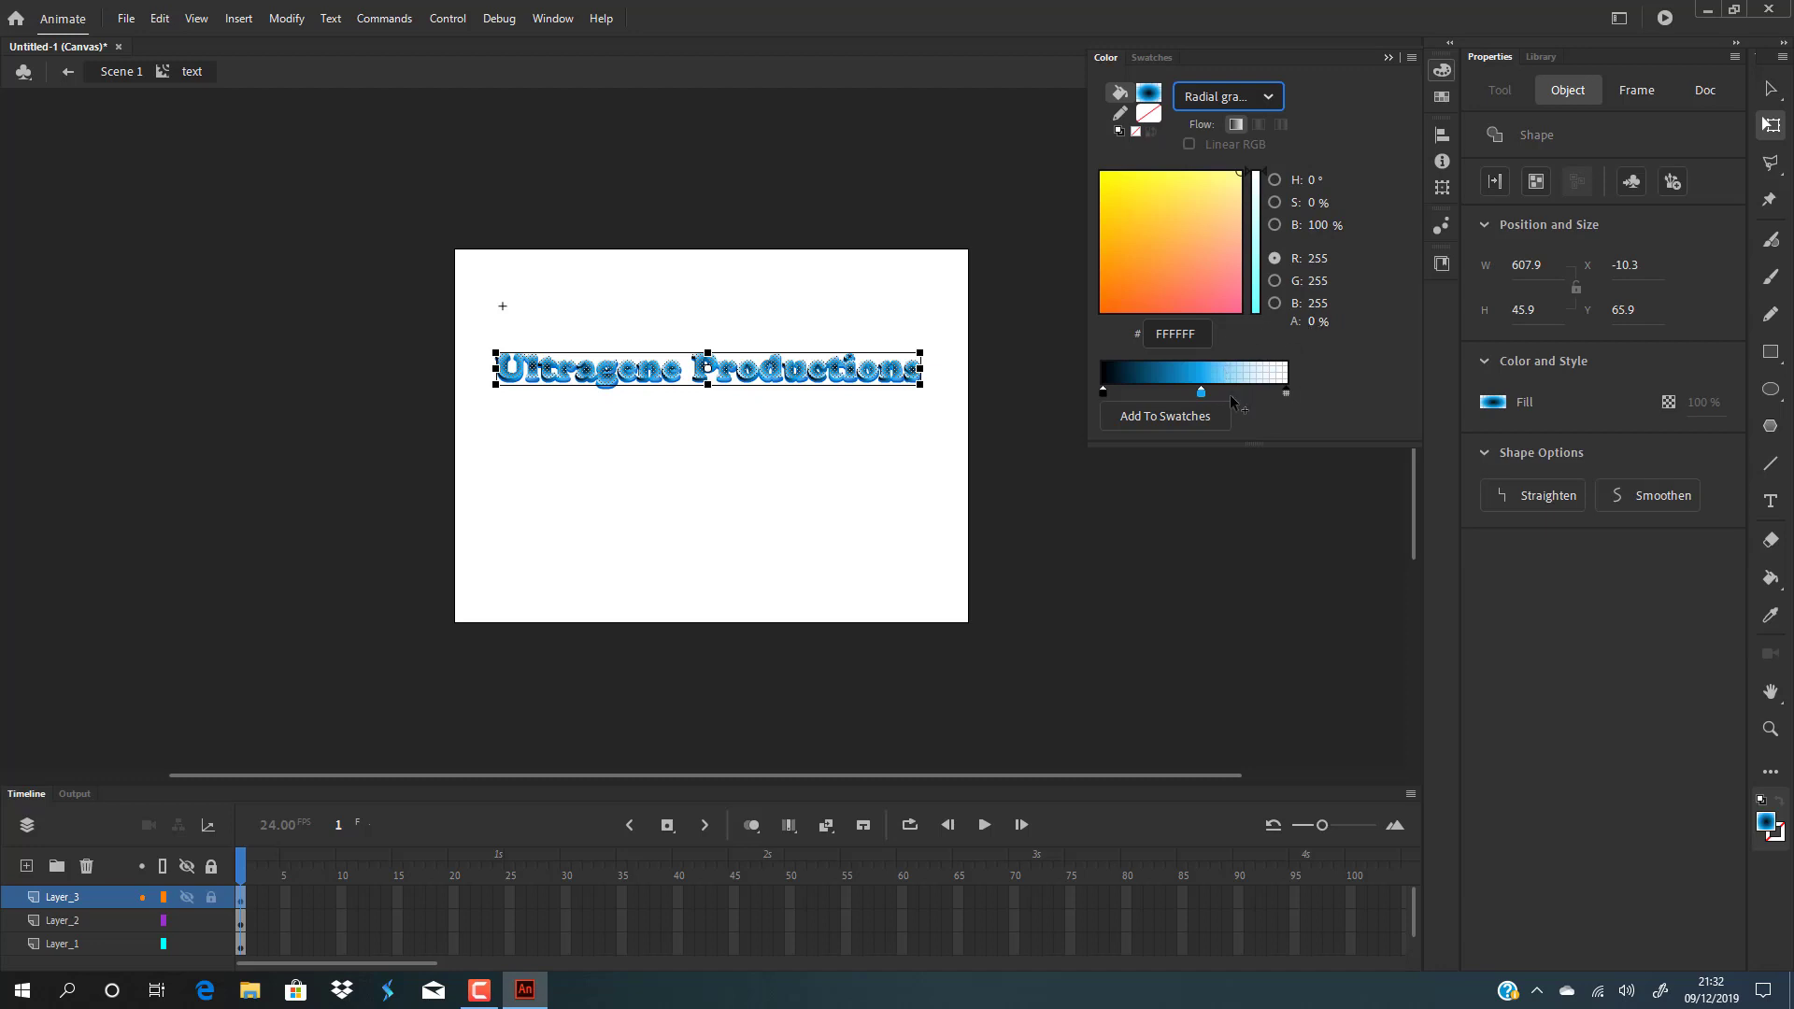
{"action": "left_click_drag", "start_coordinate": [1200, 393], "coordinate": [1288, 503]}
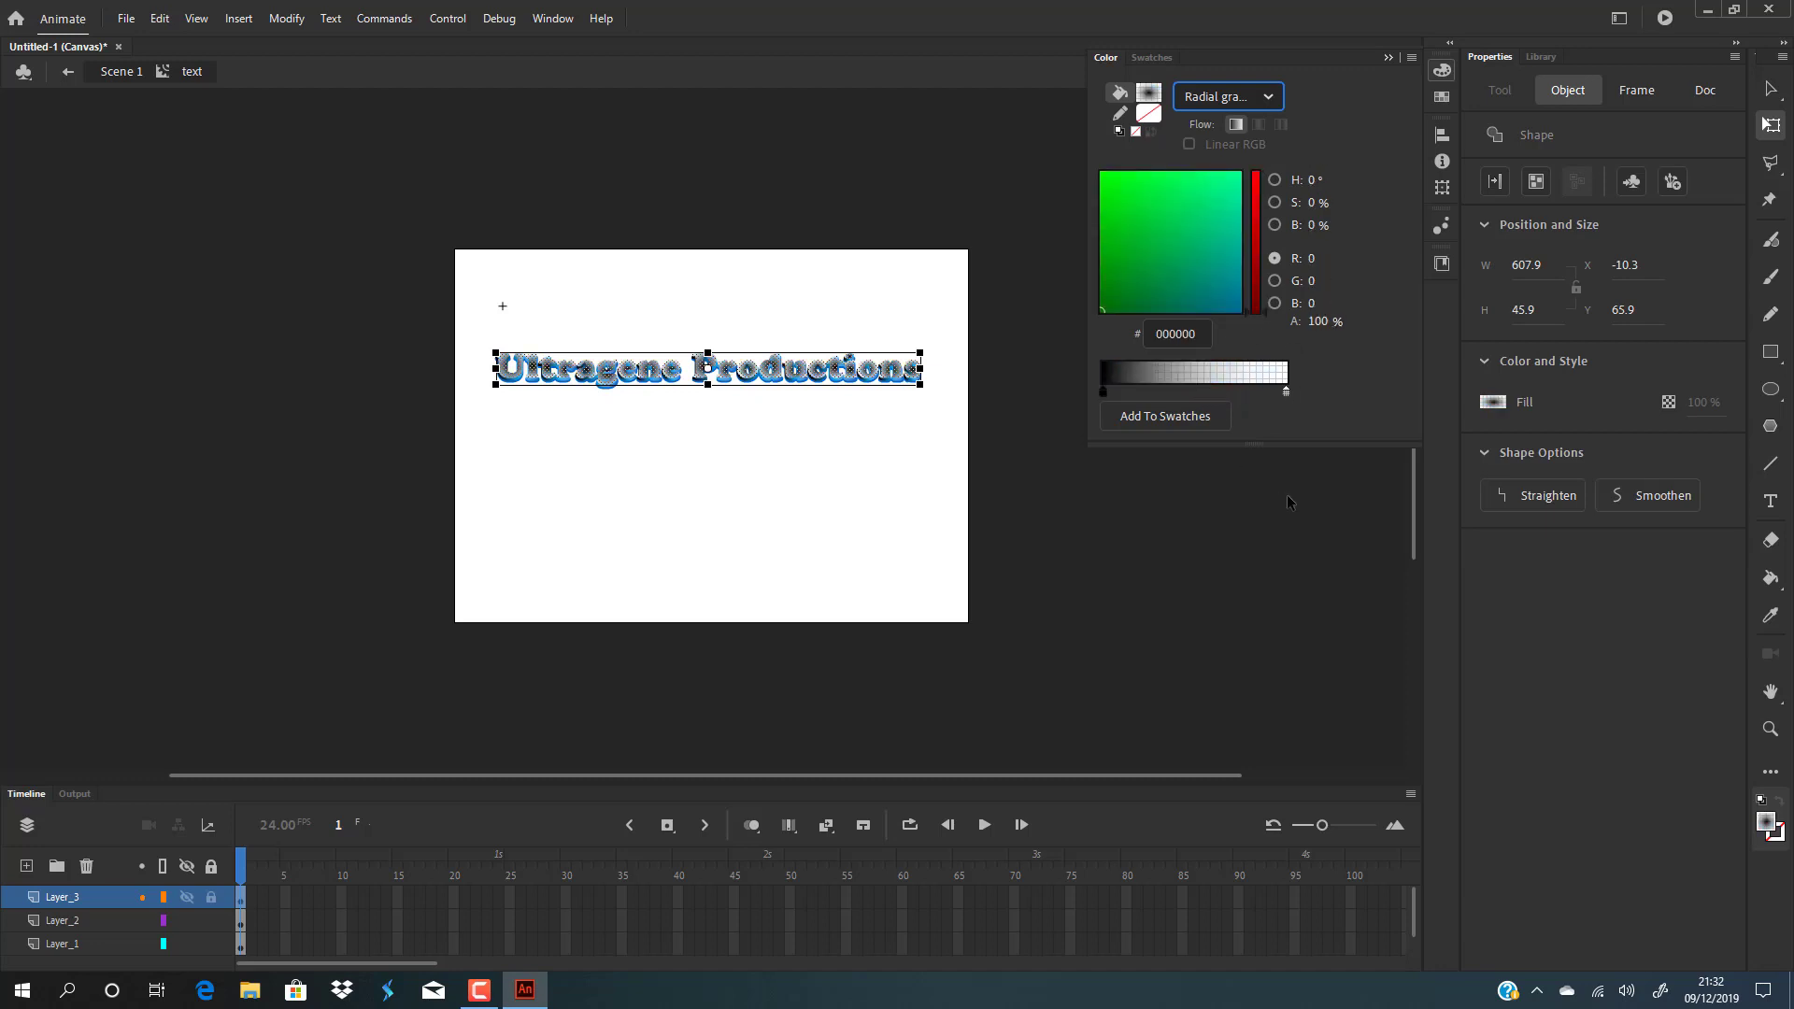
- Change the Layer_3 lettering's fill back to solid white and deselect it
{"action": "left_click", "coordinate": [1148, 92]}
{"action": "left_click", "coordinate": [1170, 213]}
{"action": "left_click", "coordinate": [827, 466]}
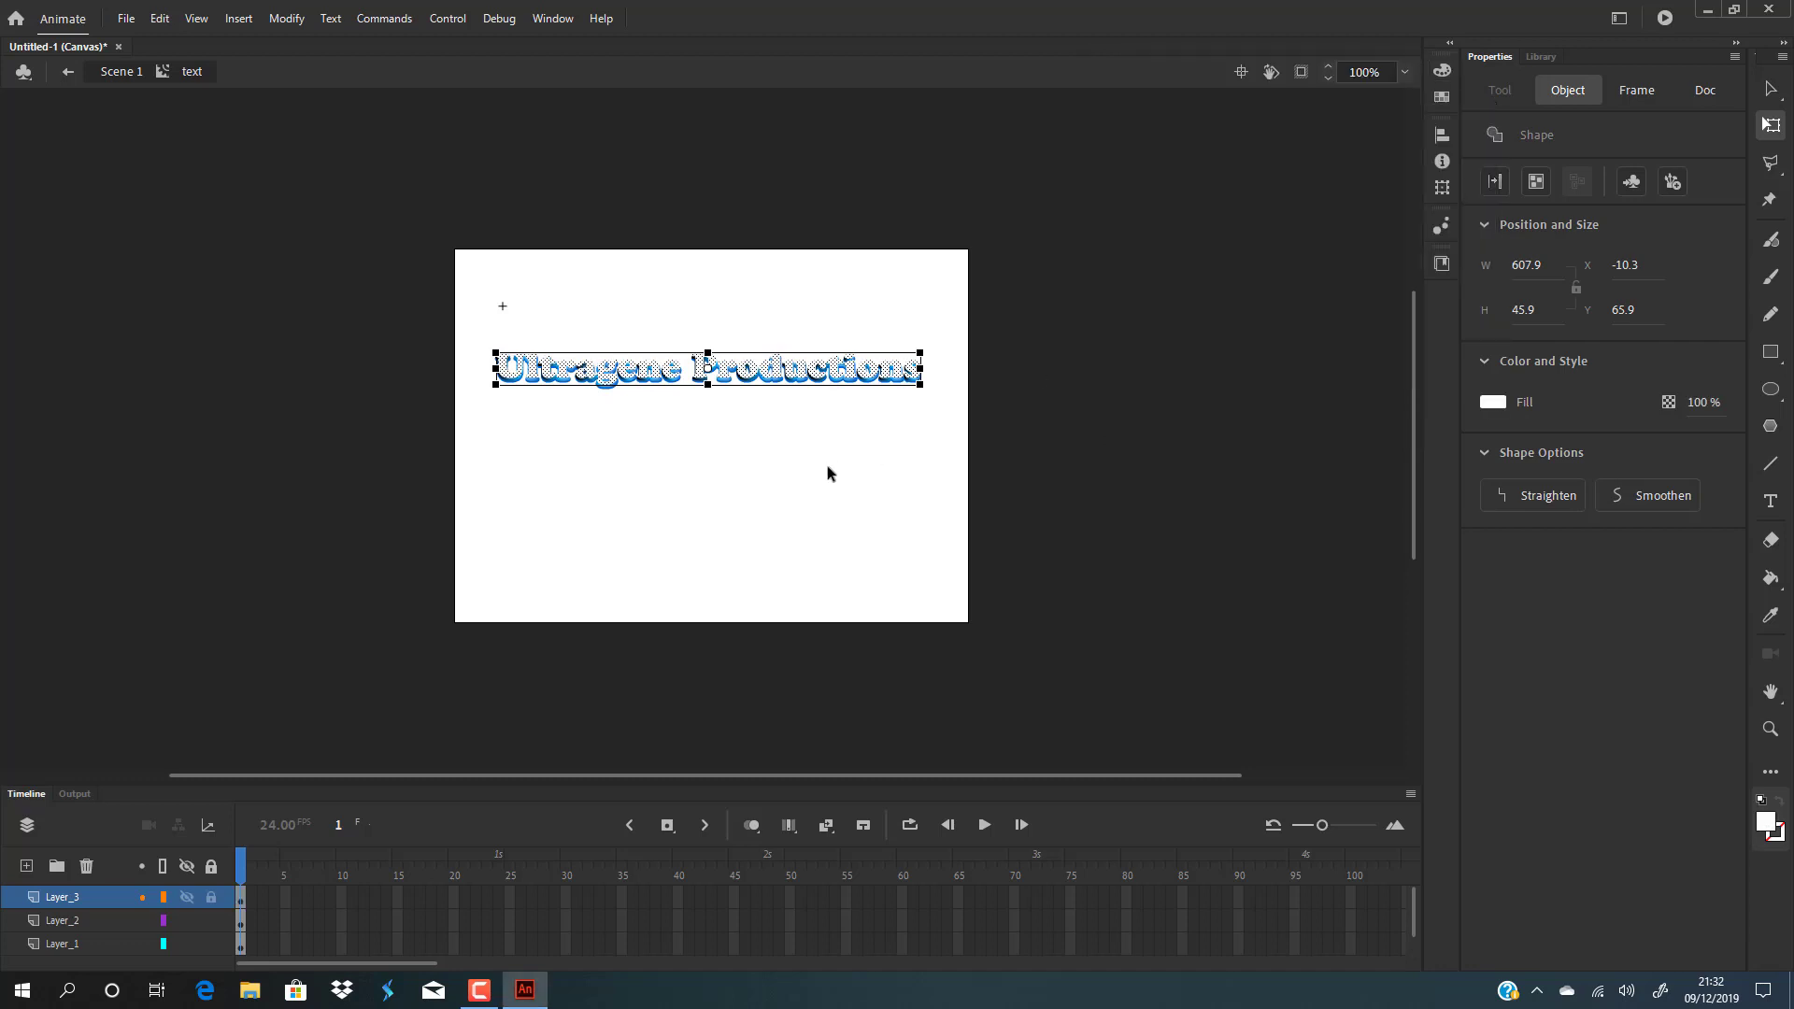
{"action": "left_click", "coordinate": [827, 466]}
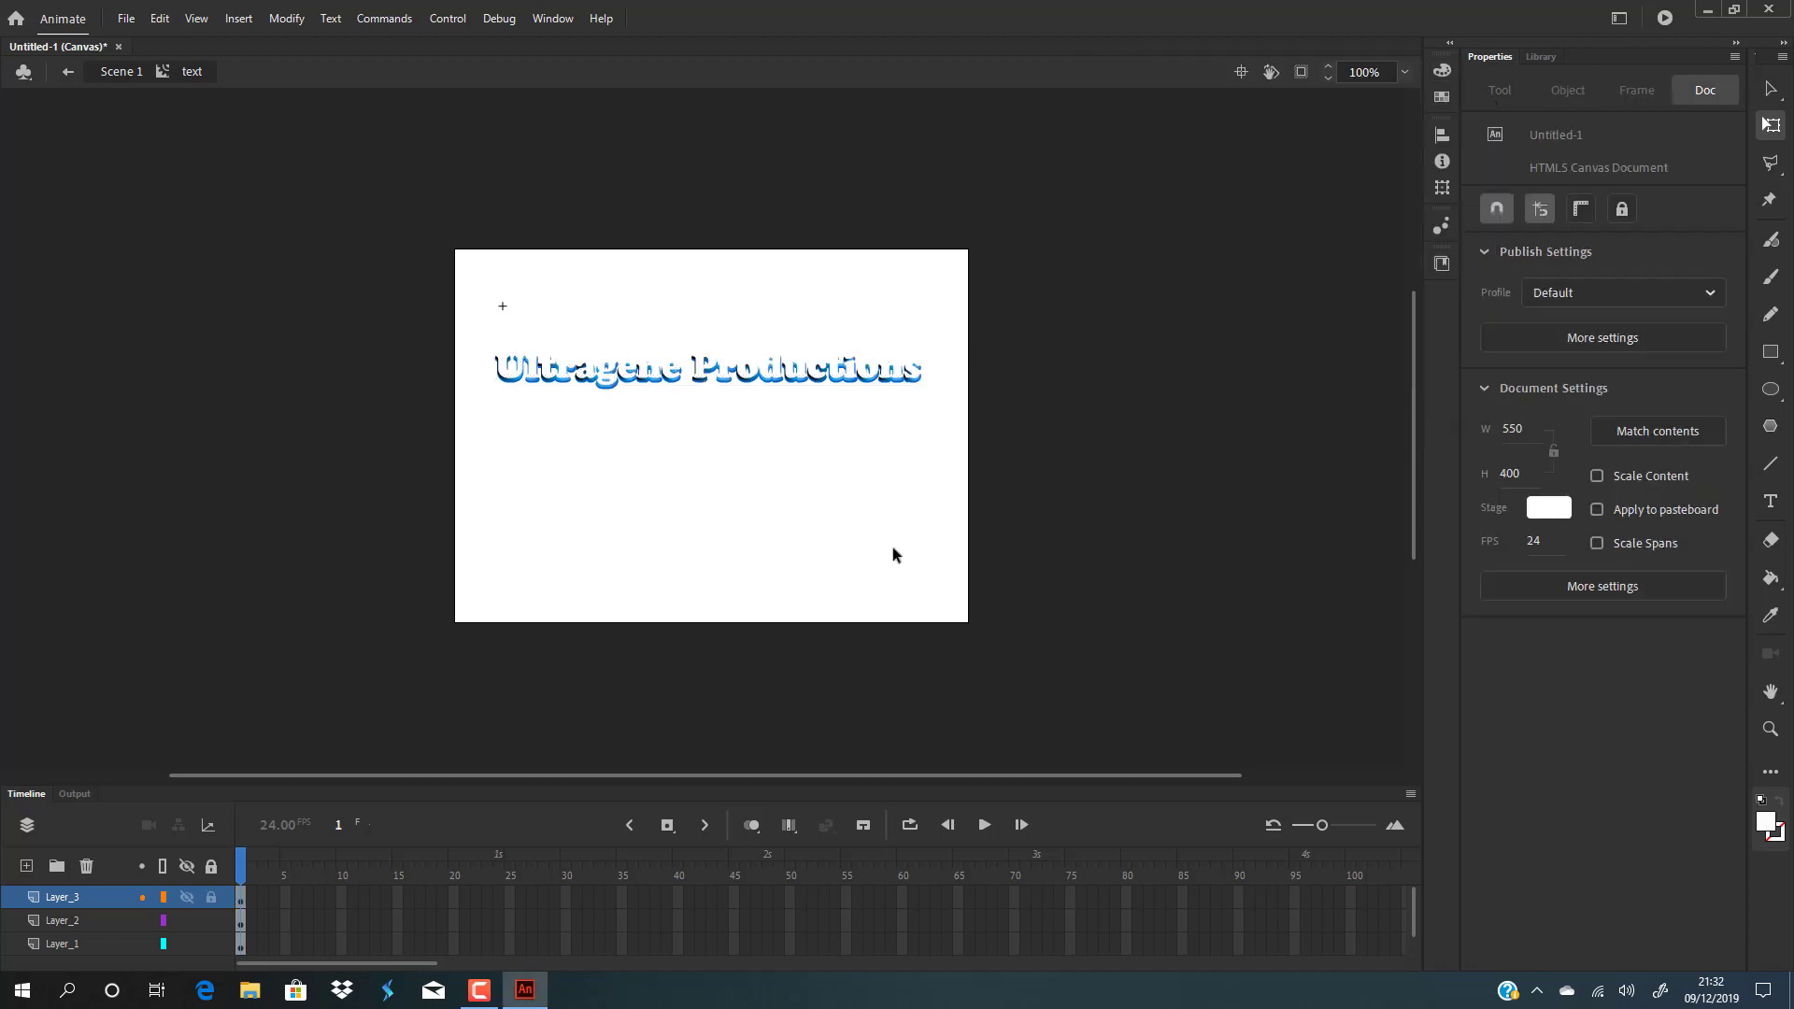
{"action": "left_click", "coordinate": [90, 900]}
{"action": "left_click", "coordinate": [808, 438]}
{"action": "left_click", "coordinate": [75, 894]}
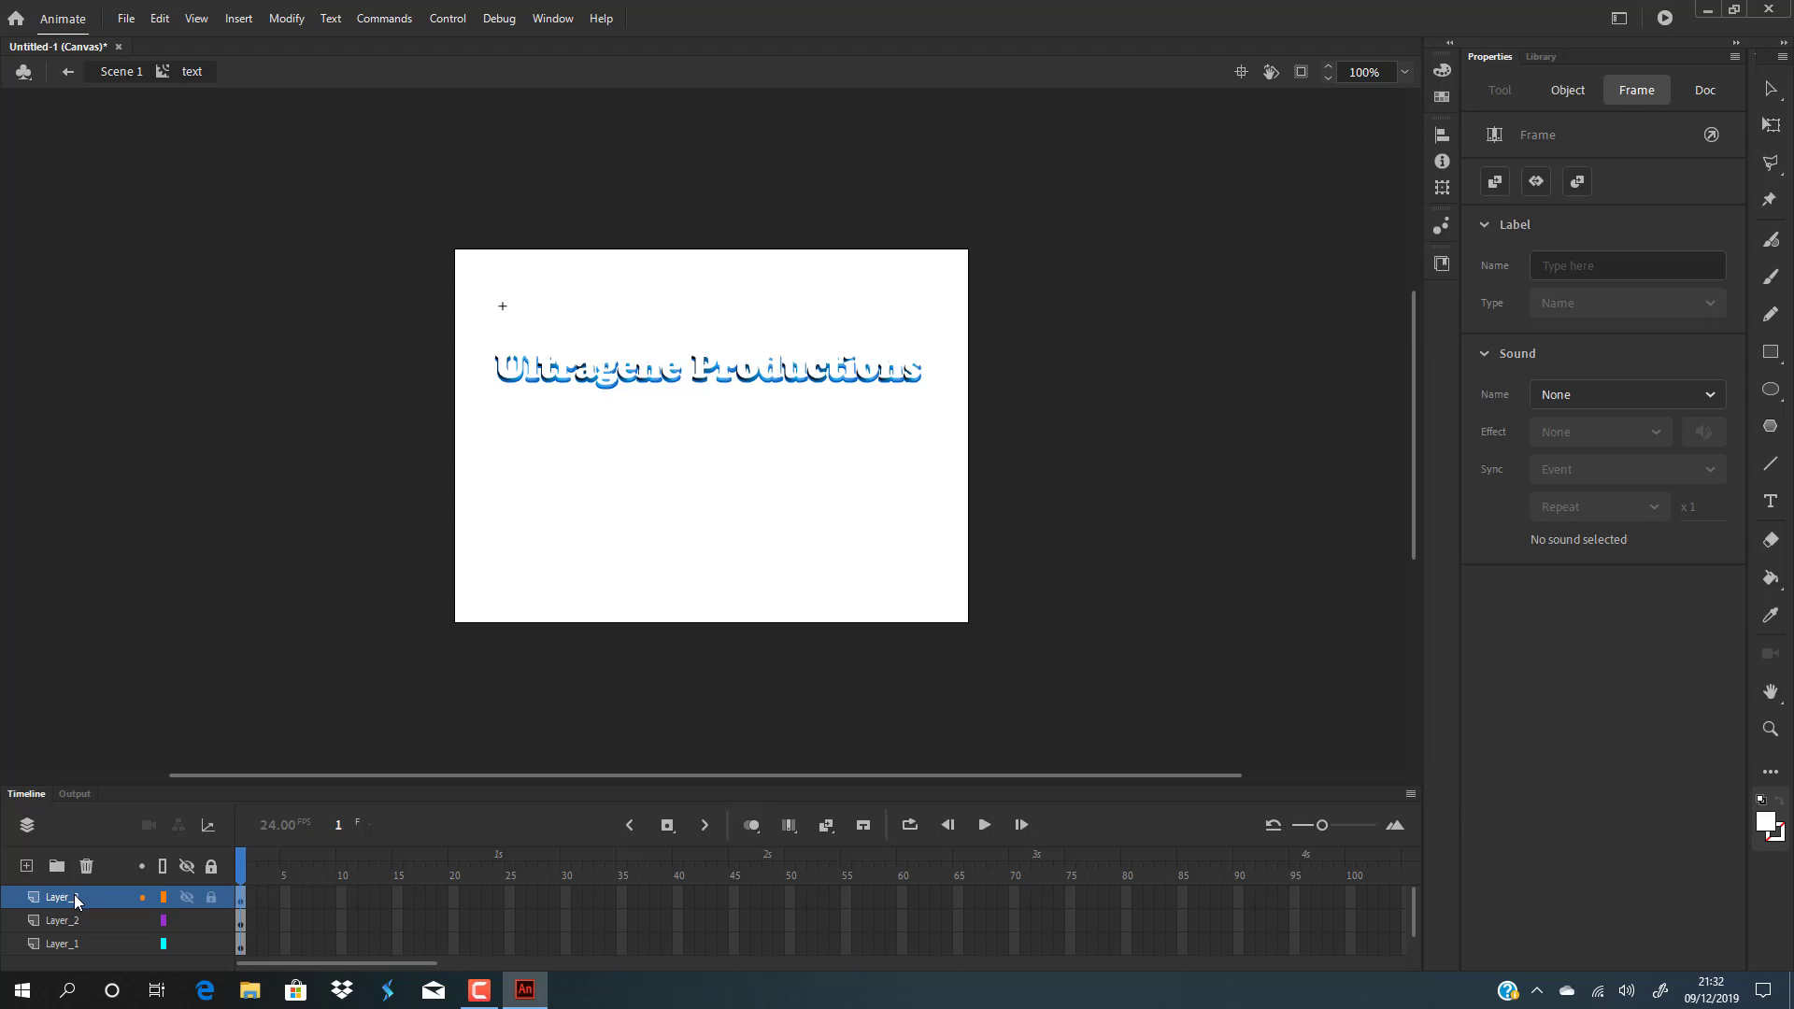
{"action": "left_click", "coordinate": [1771, 772]}
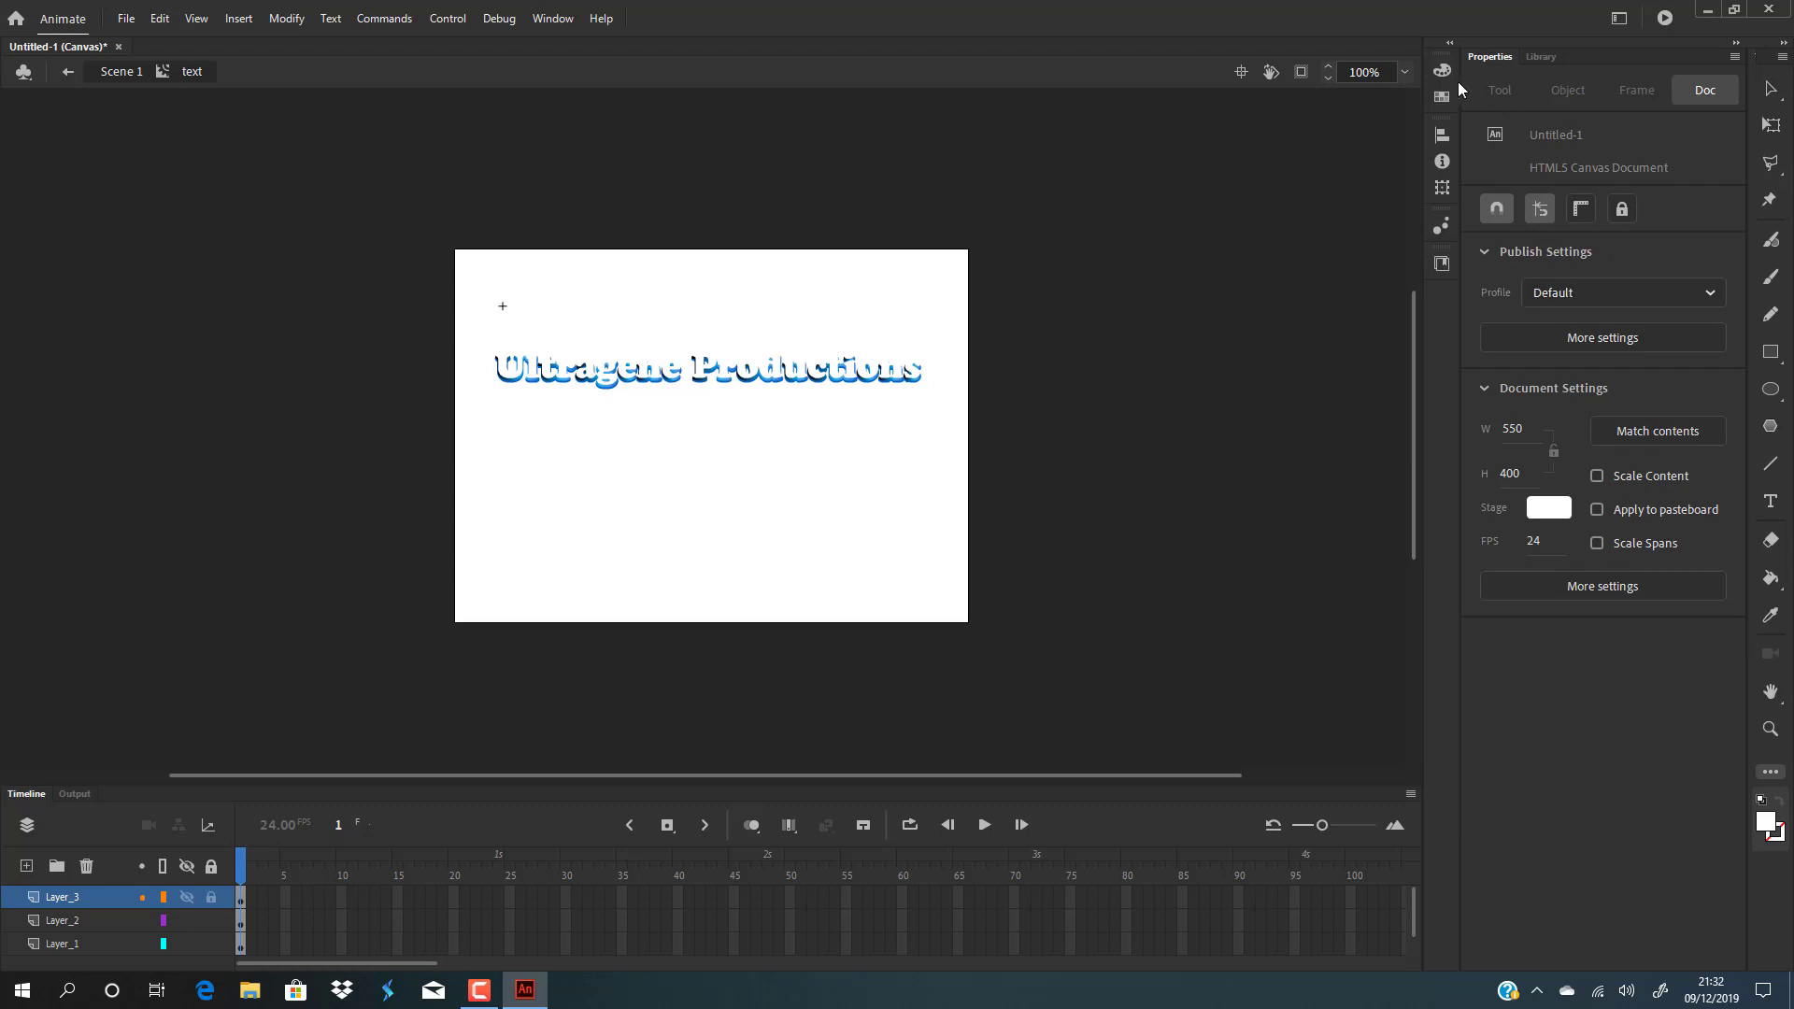
{"action": "left_click", "coordinate": [1770, 89]}
{"action": "left_click", "coordinate": [728, 449]}
{"action": "left_click_drag", "start_coordinate": [985, 525], "coordinate": [988, 525]}
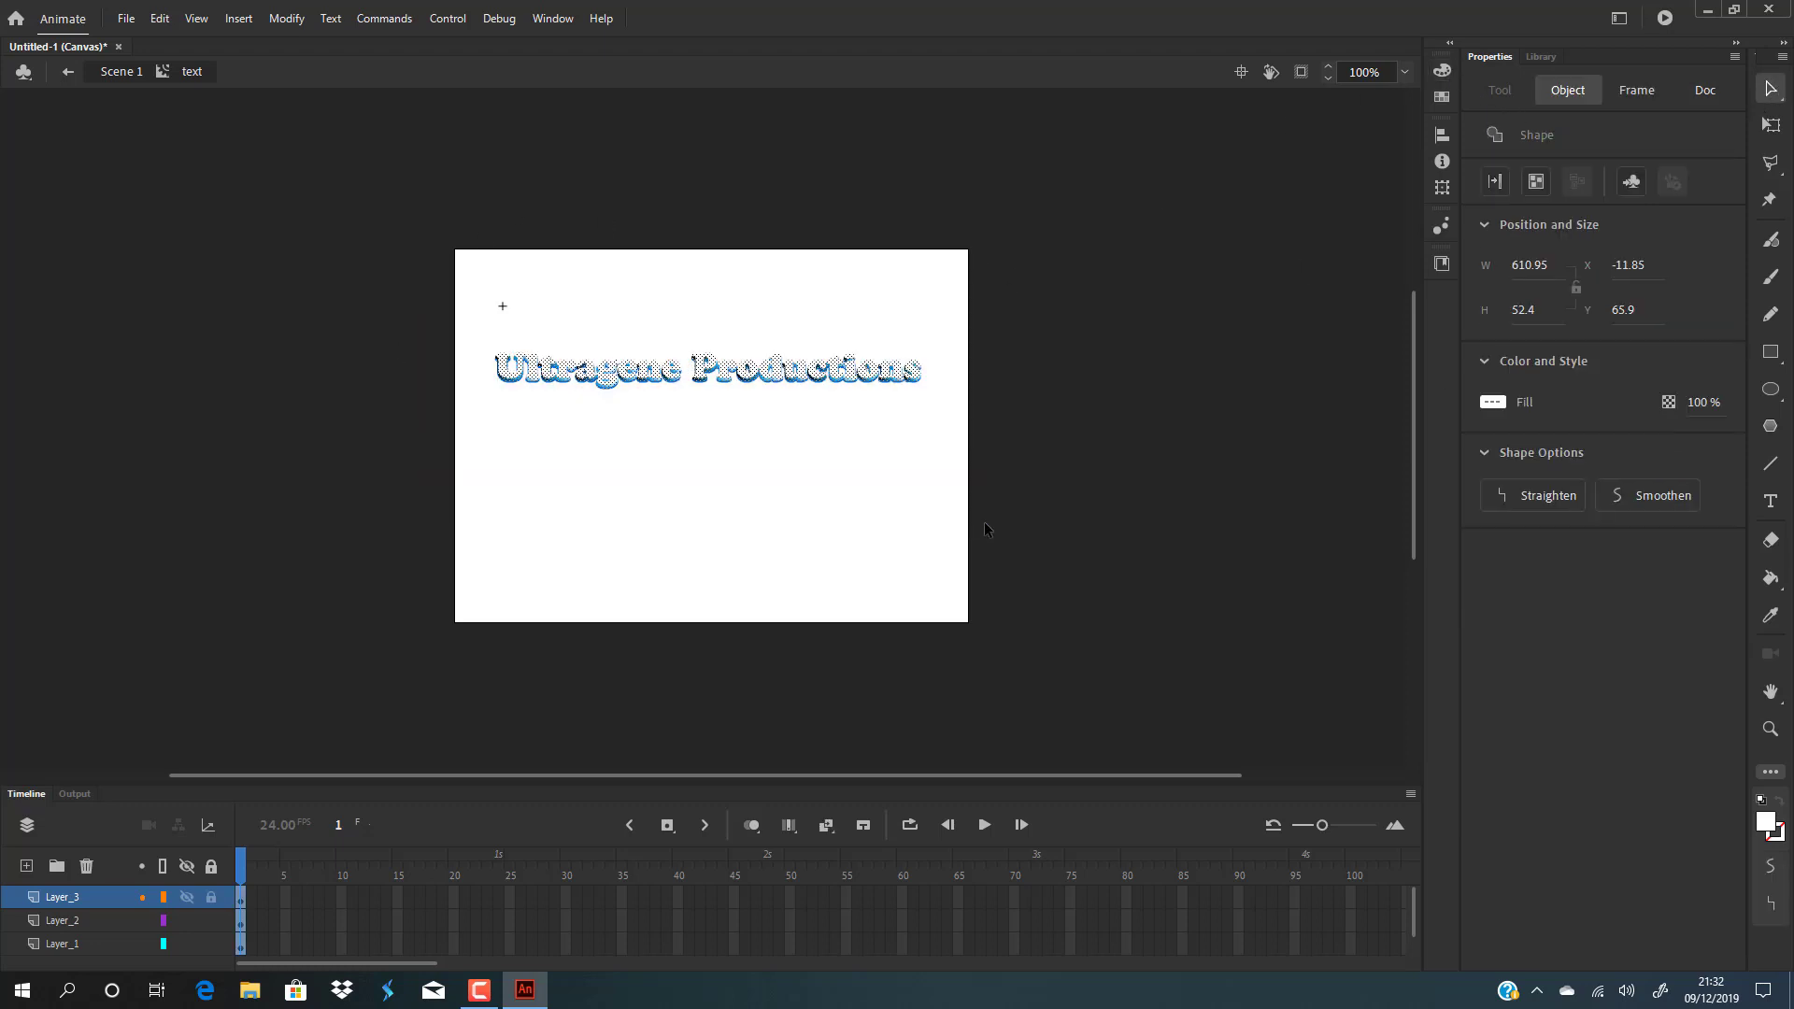
{"action": "left_click", "coordinate": [884, 491]}
- Fill the lettering on Layer_3 with solid dark blue 003366 and deselect it
{"action": "left_click", "coordinate": [74, 900]}
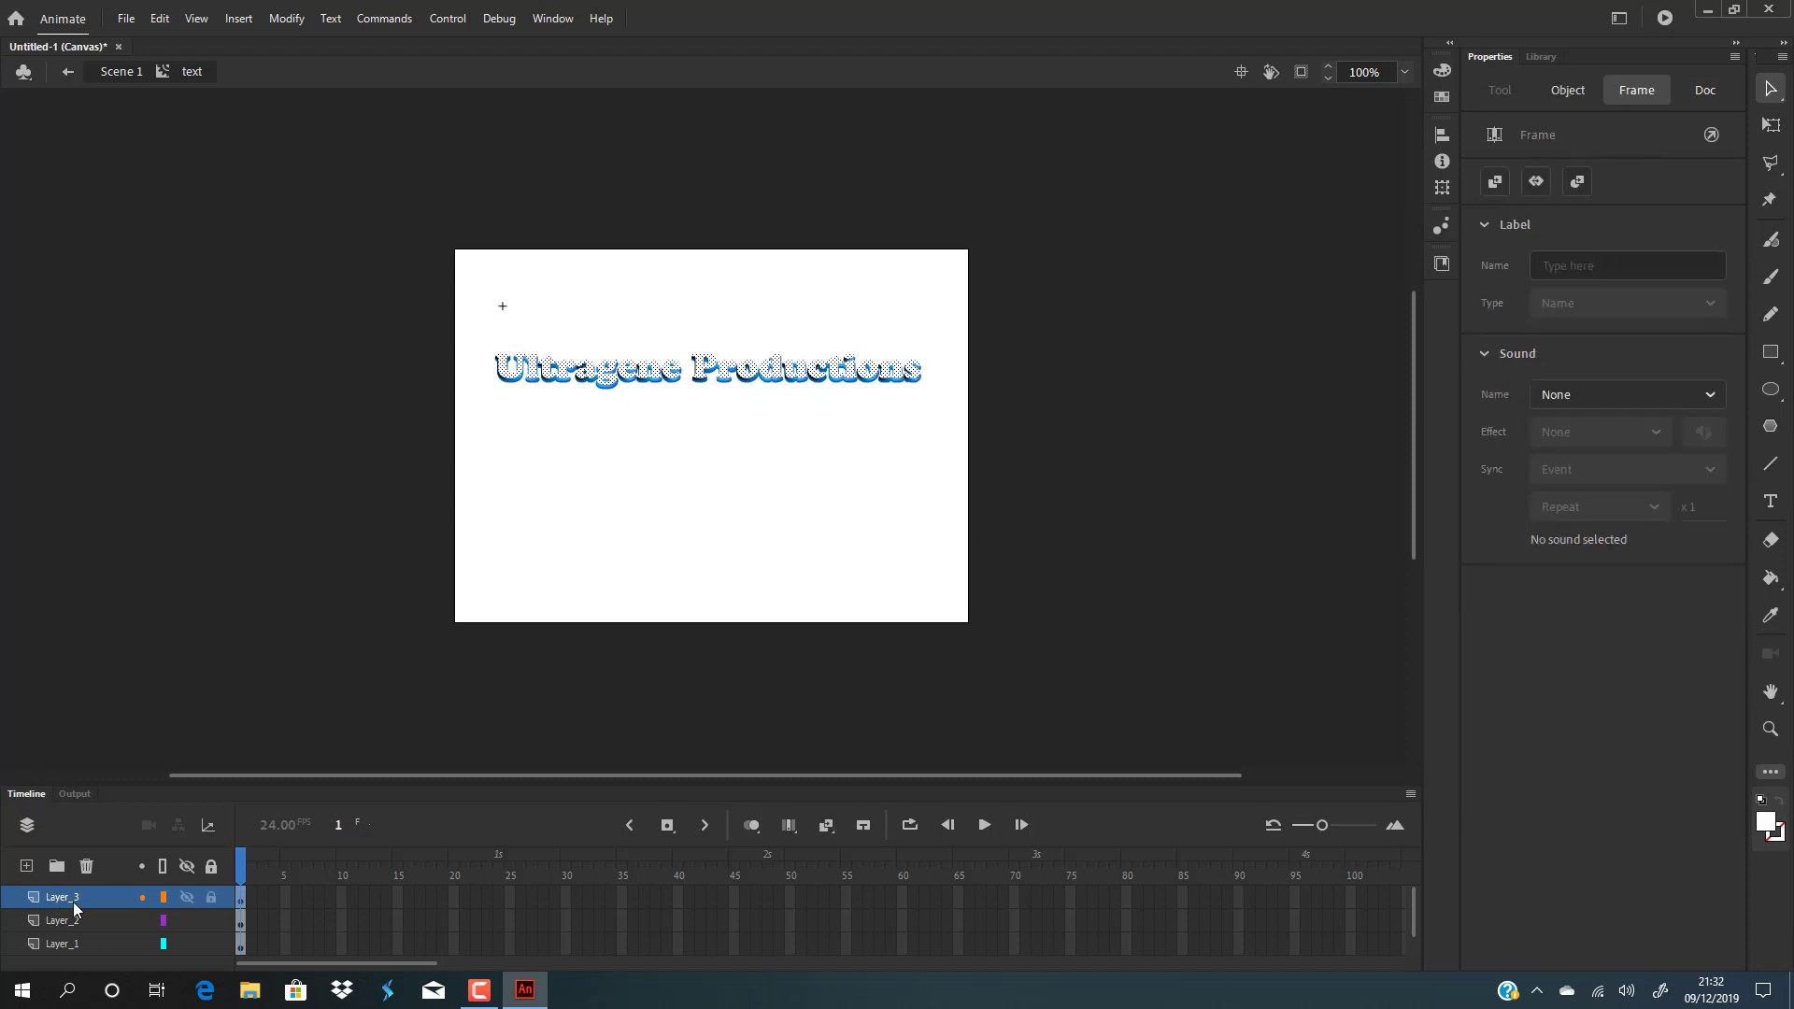
{"action": "left_click", "coordinate": [1441, 71]}
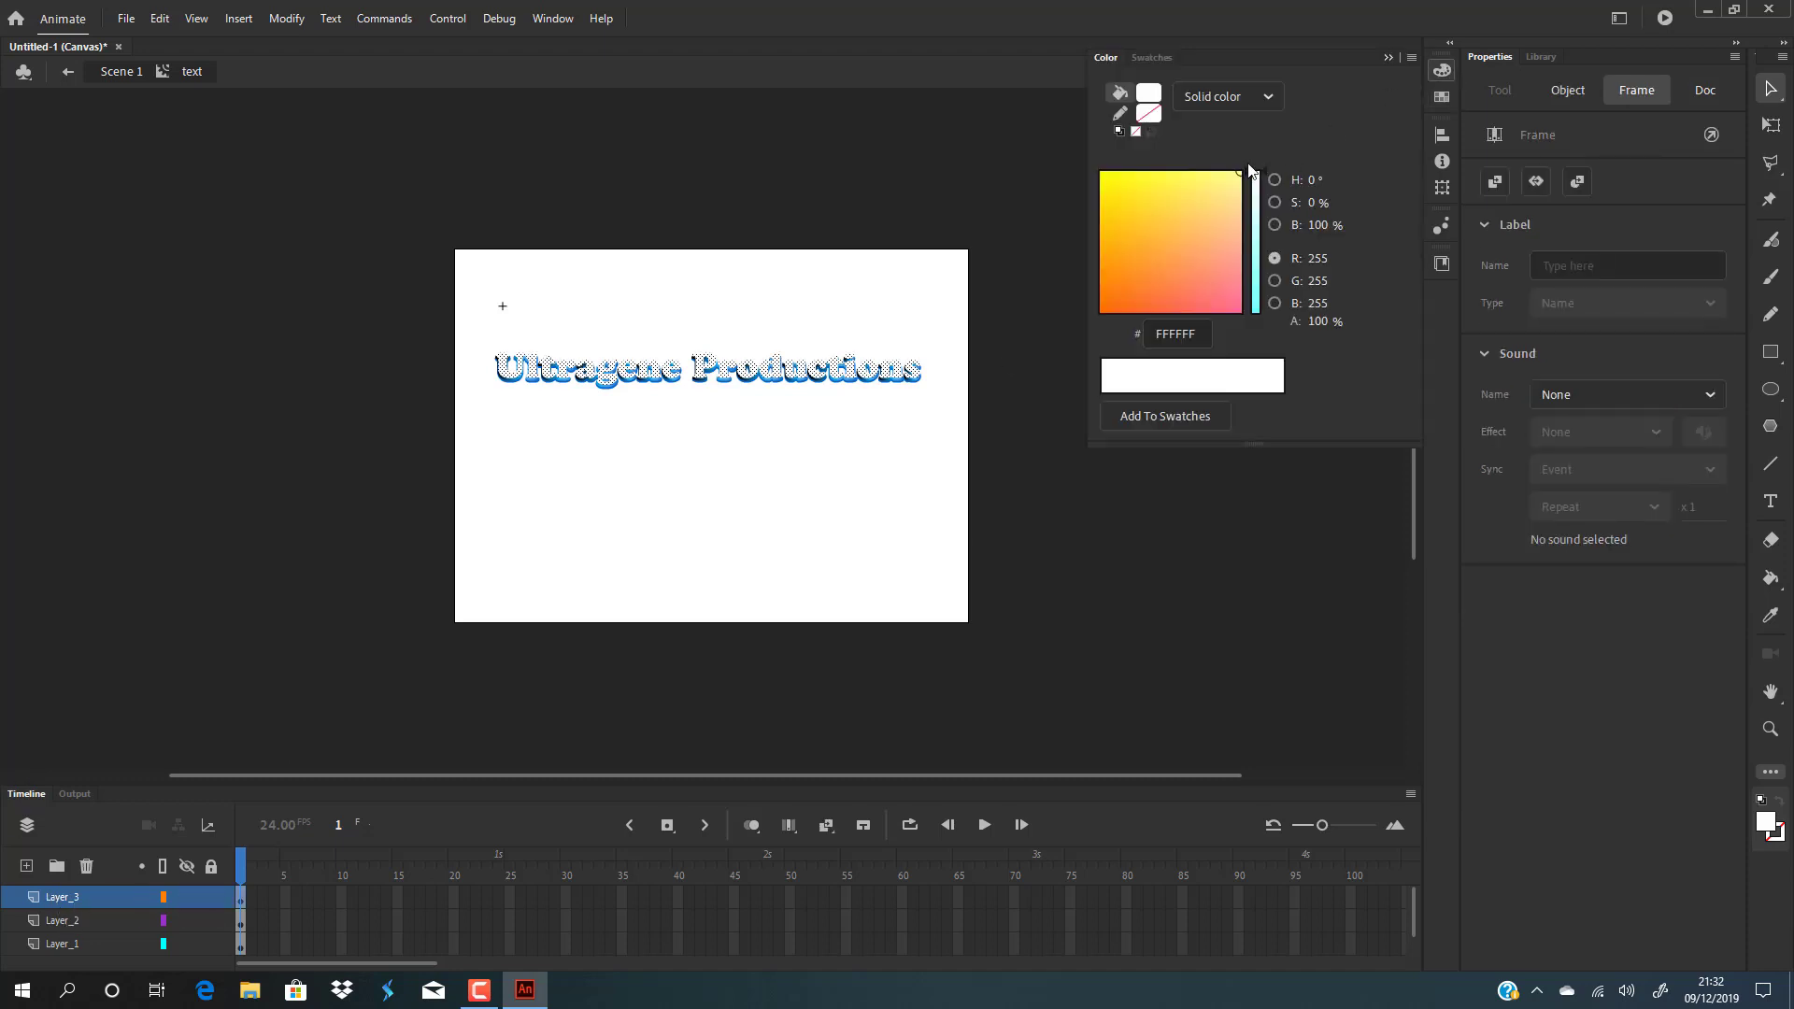
{"action": "left_click", "coordinate": [1158, 111]}
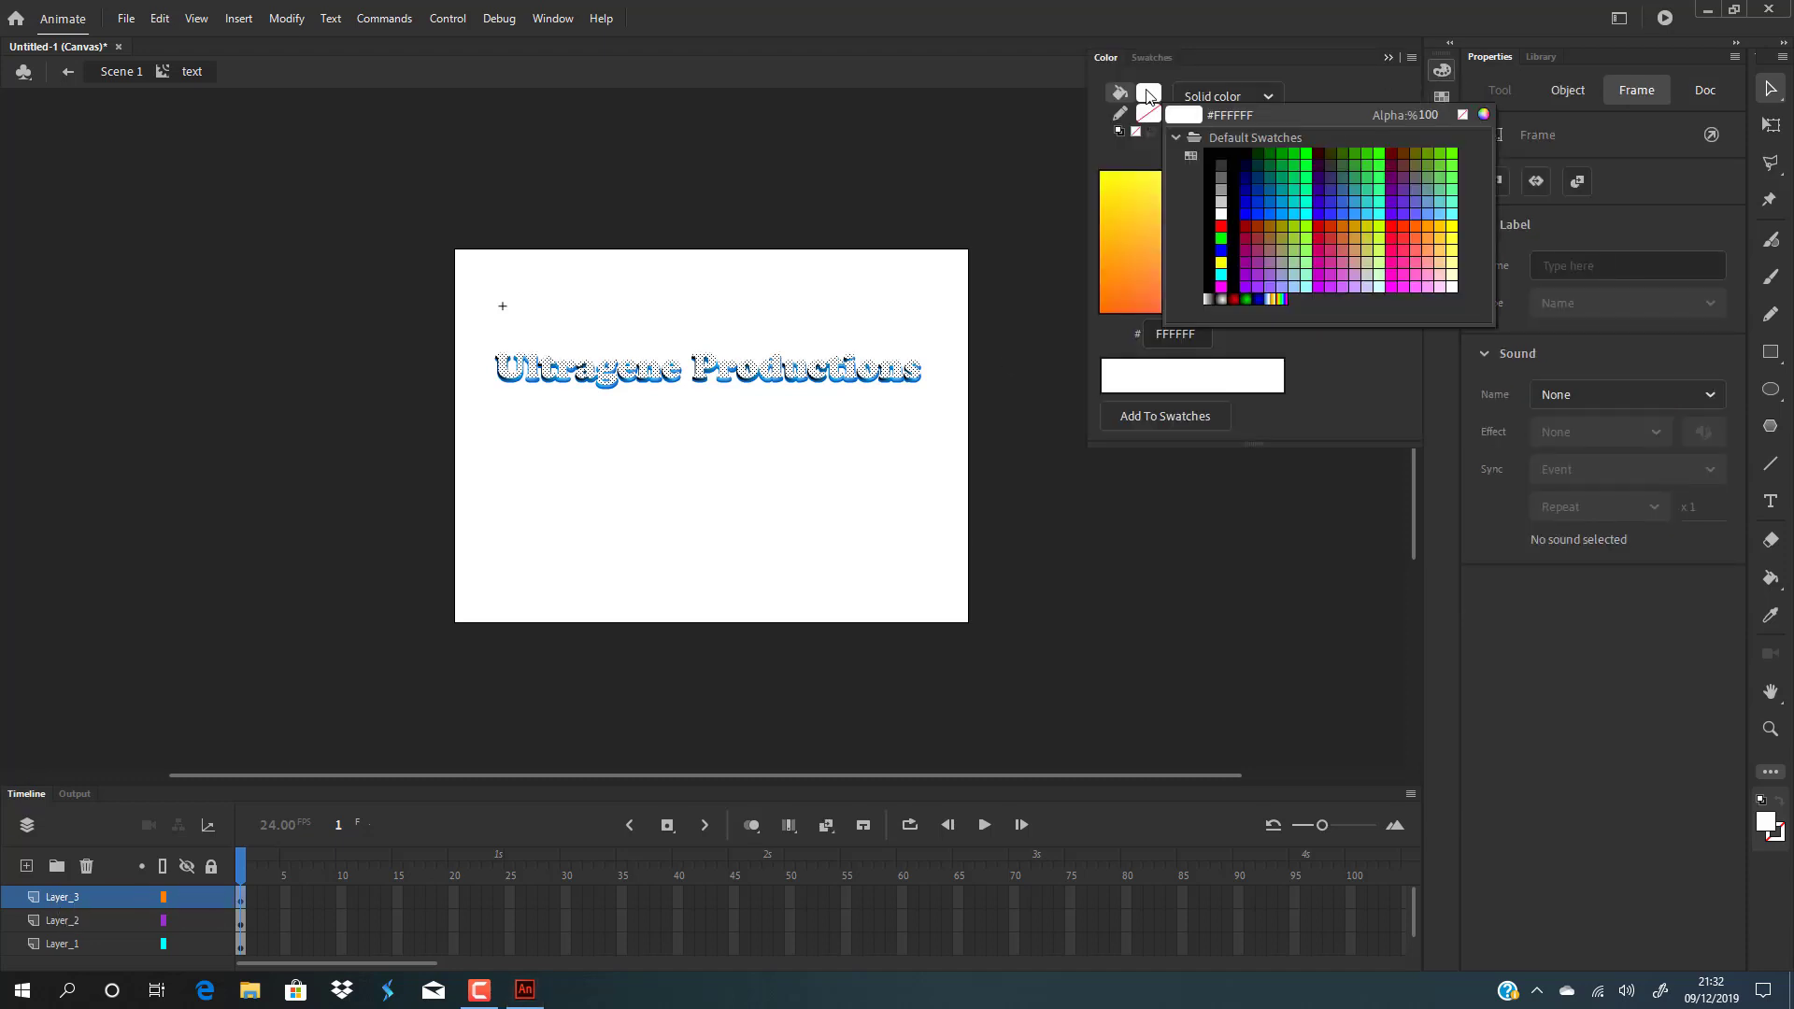
{"action": "left_click", "coordinate": [1268, 169]}
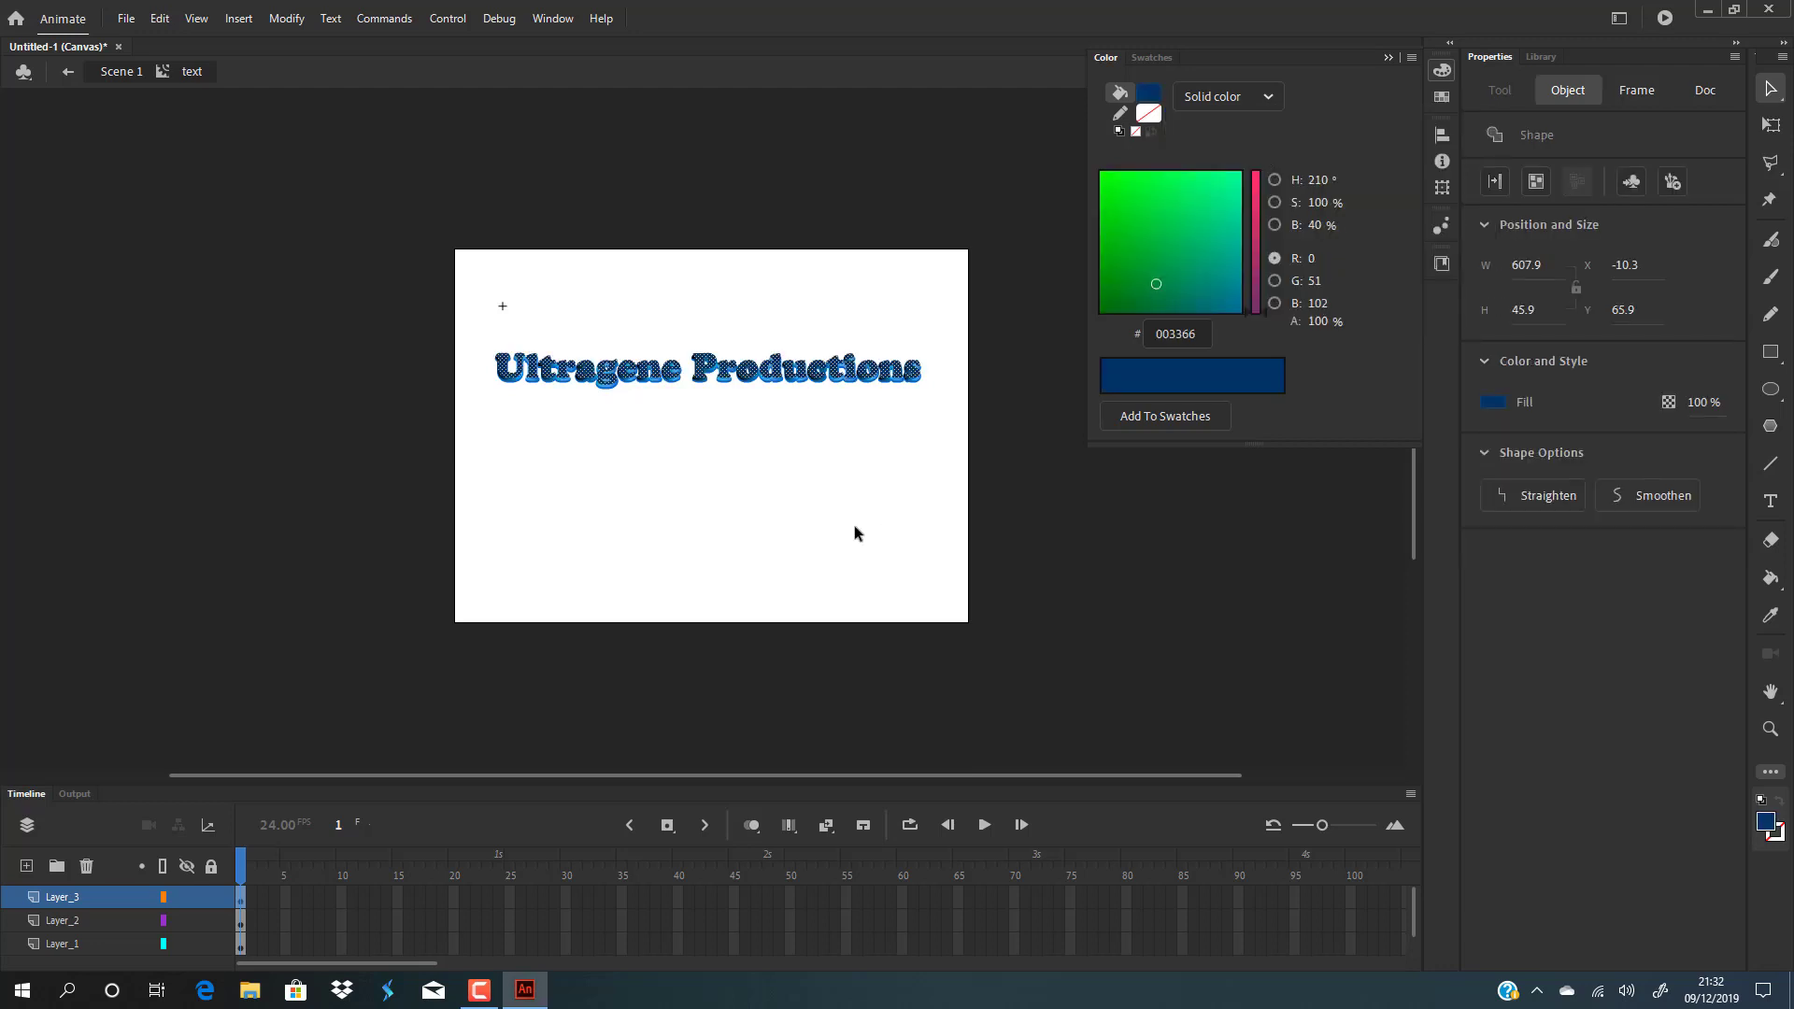
{"action": "left_click", "coordinate": [798, 525]}
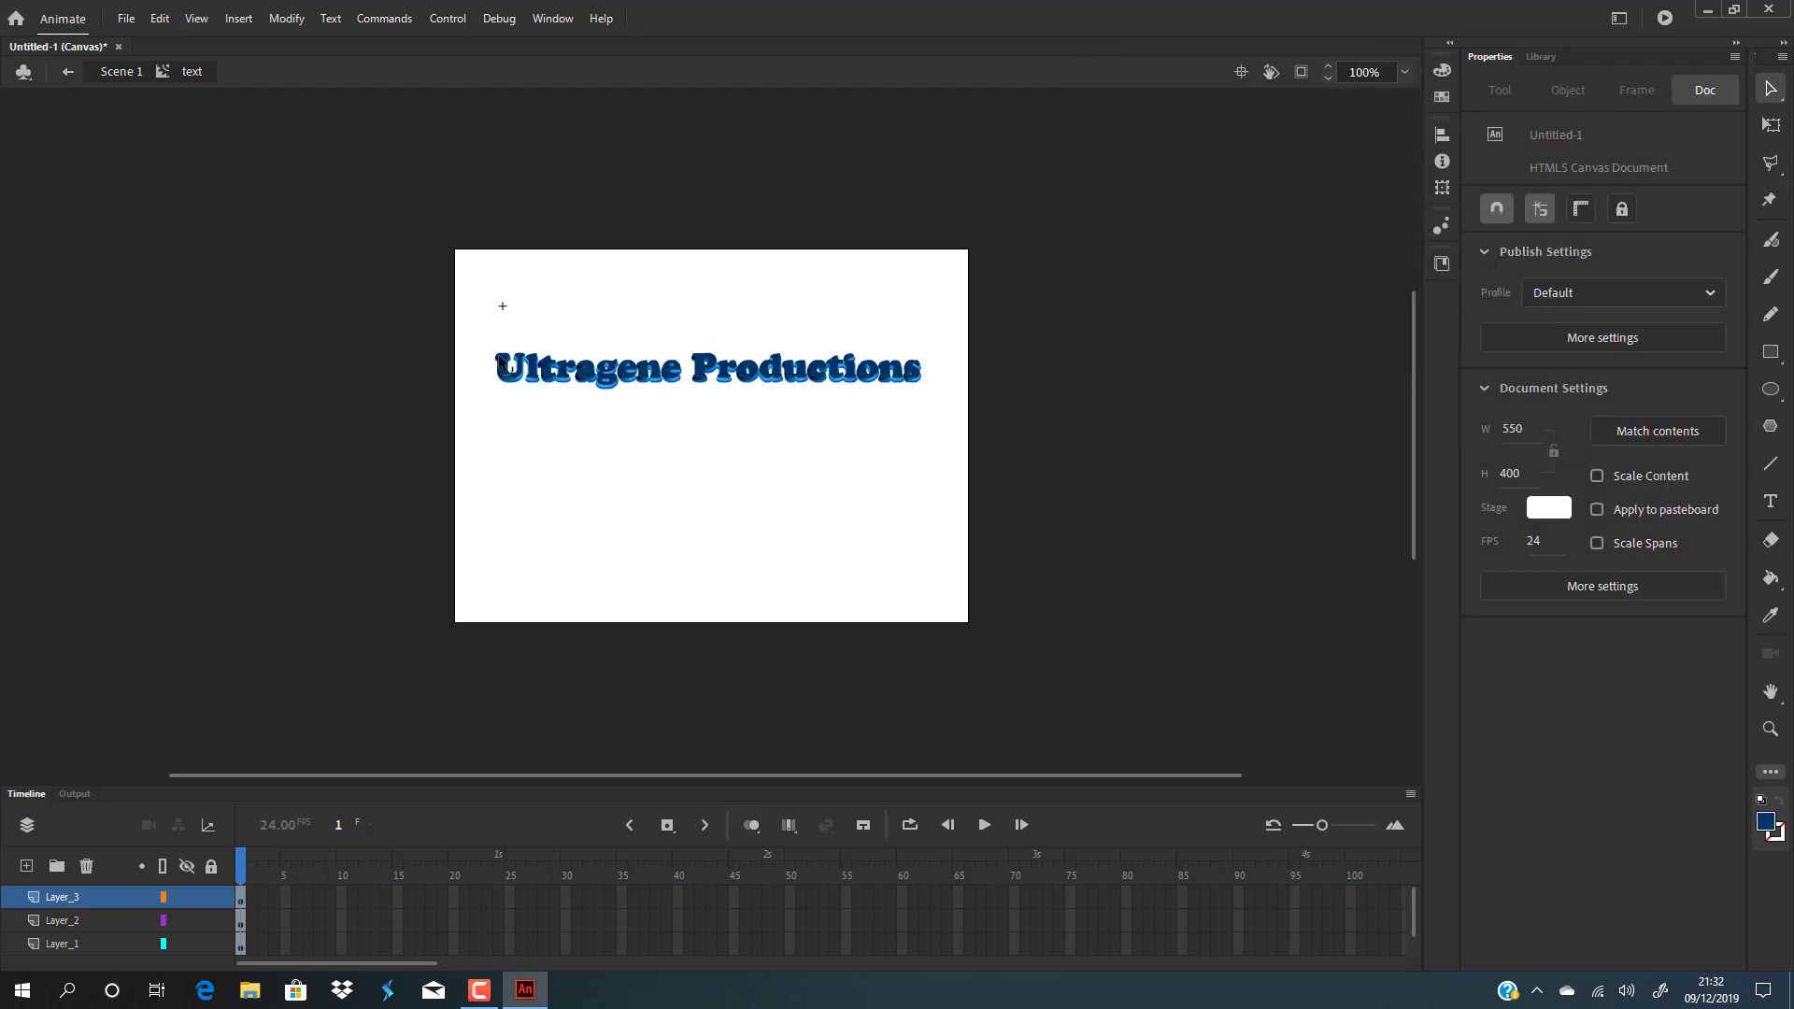
- Try light blue shades for the solid fill of the Layer_3 lettering, ending on 36B9E7
{"action": "left_click_drag", "start_coordinate": [409, 262], "coordinate": [945, 474]}
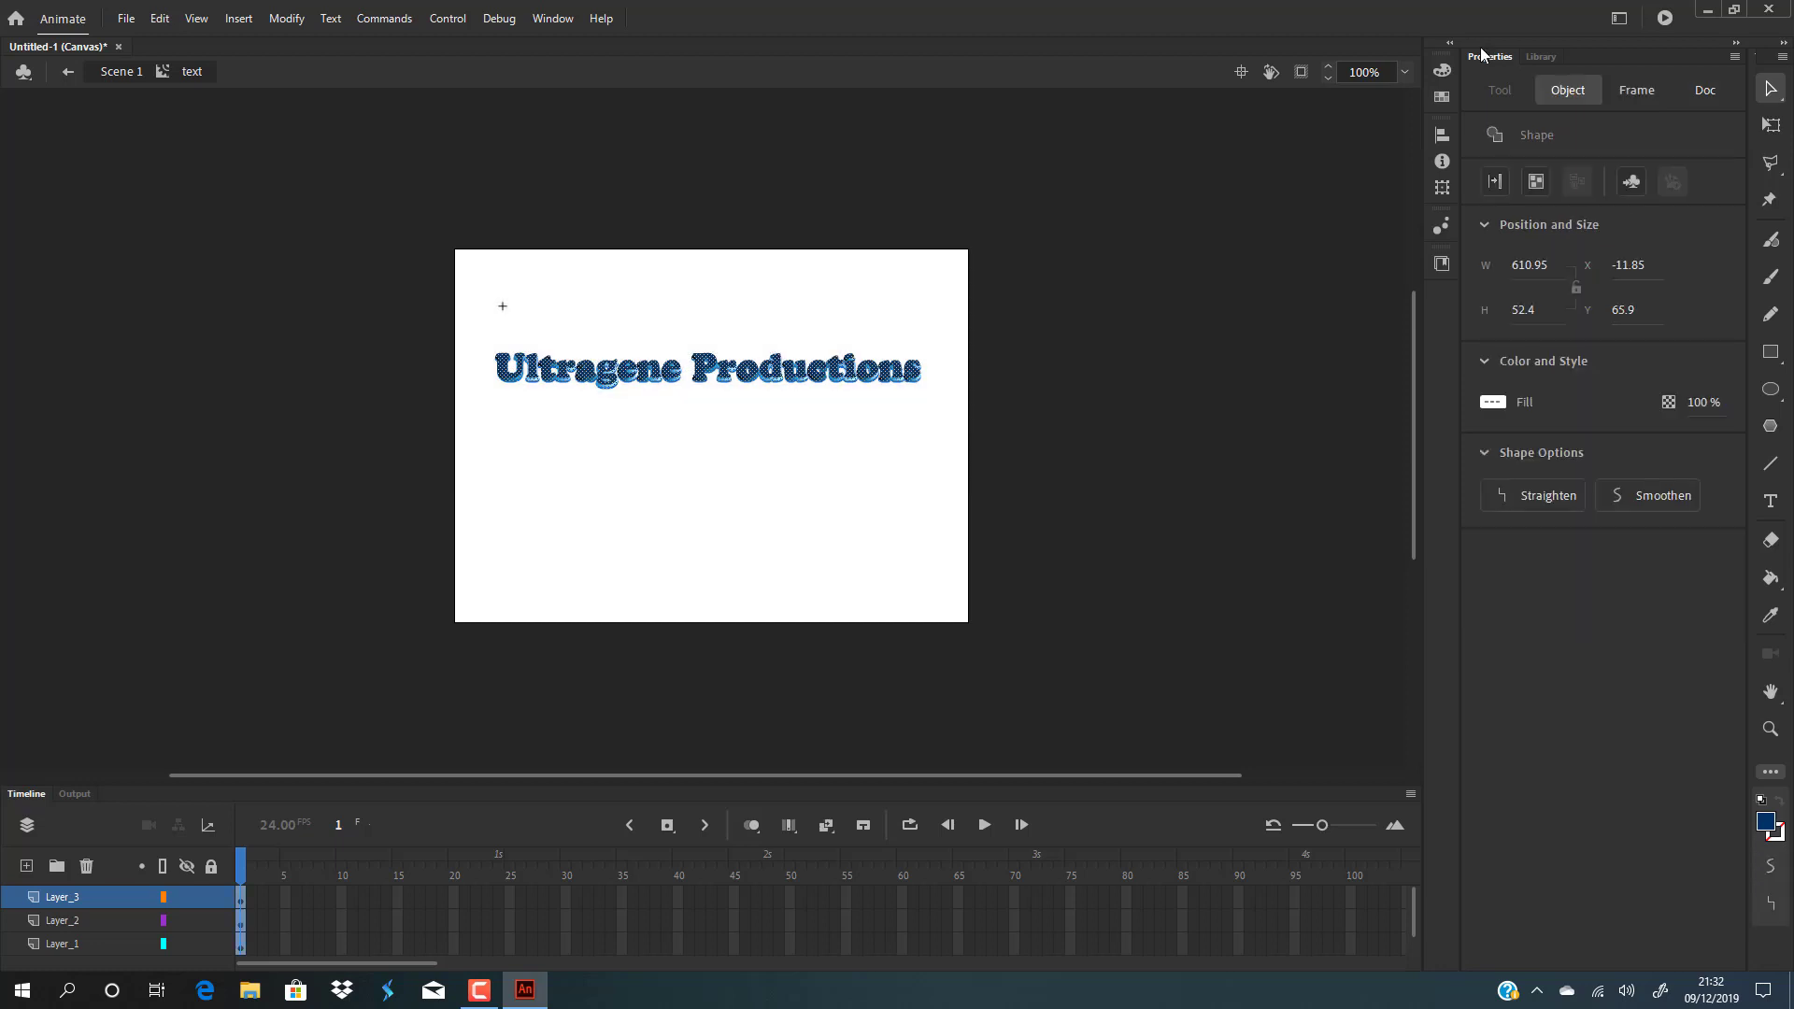
{"action": "left_click", "coordinate": [768, 477]}
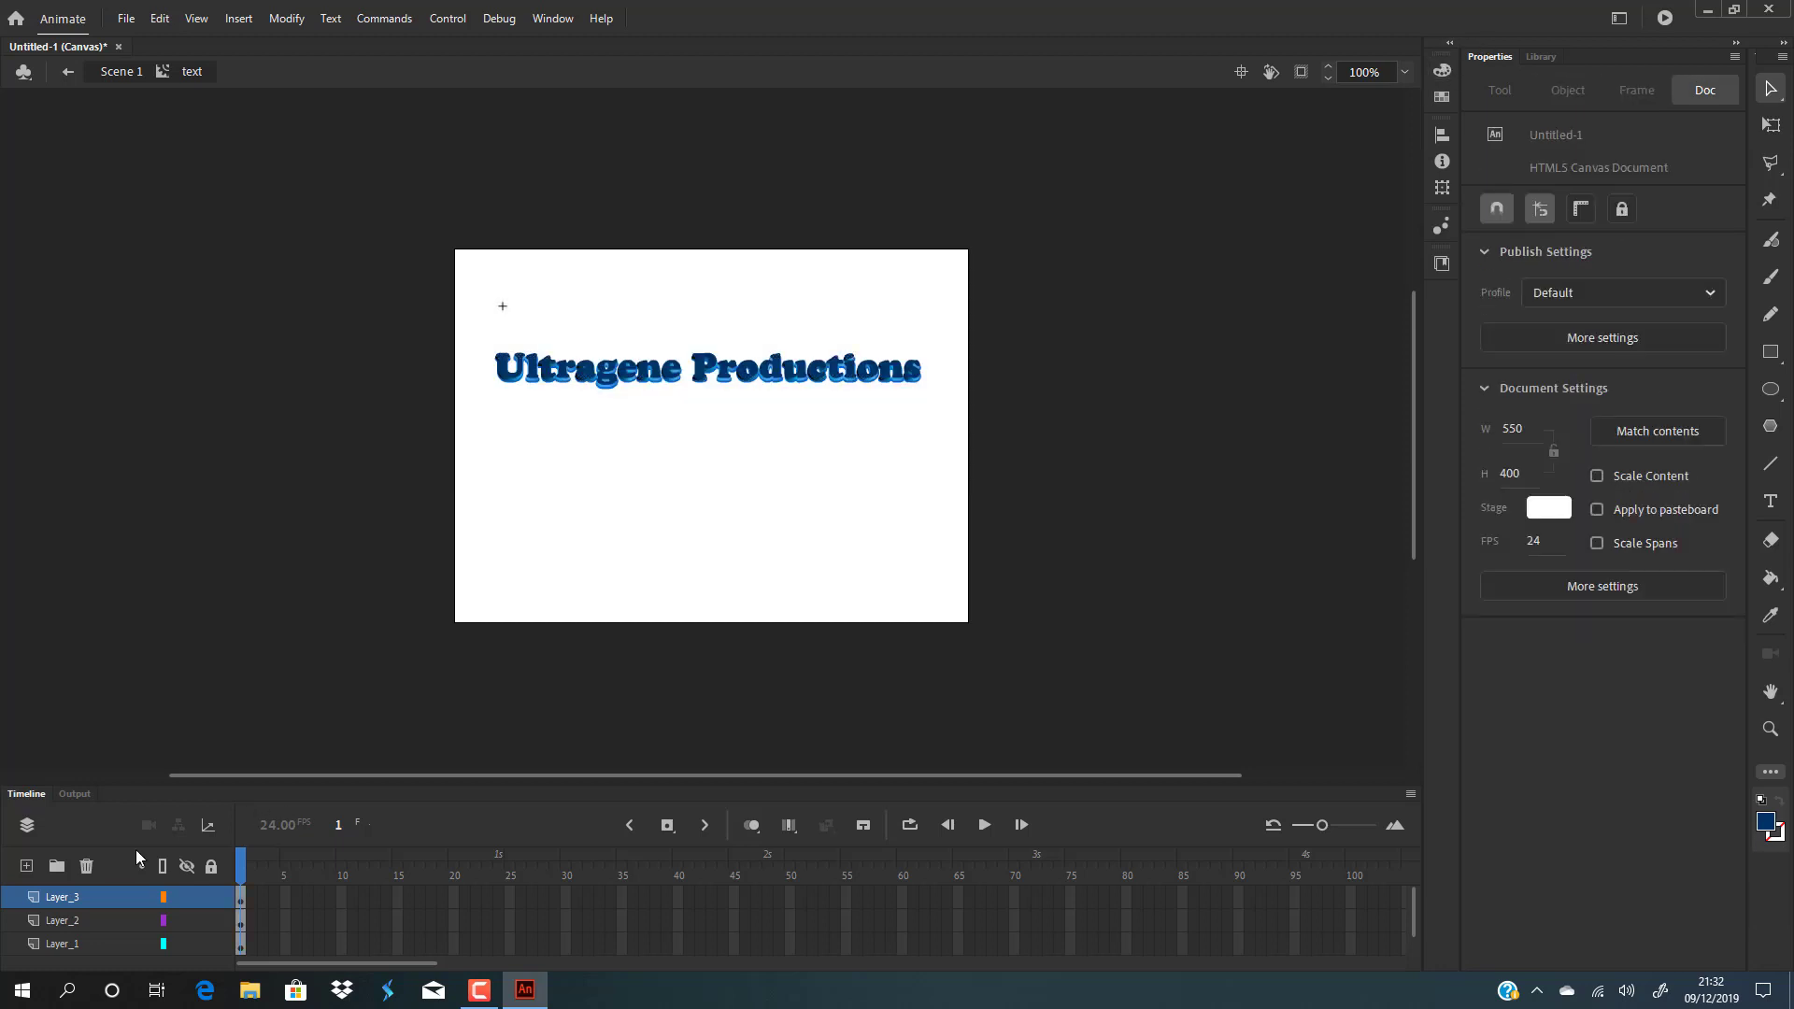
{"action": "left_click", "coordinate": [76, 901]}
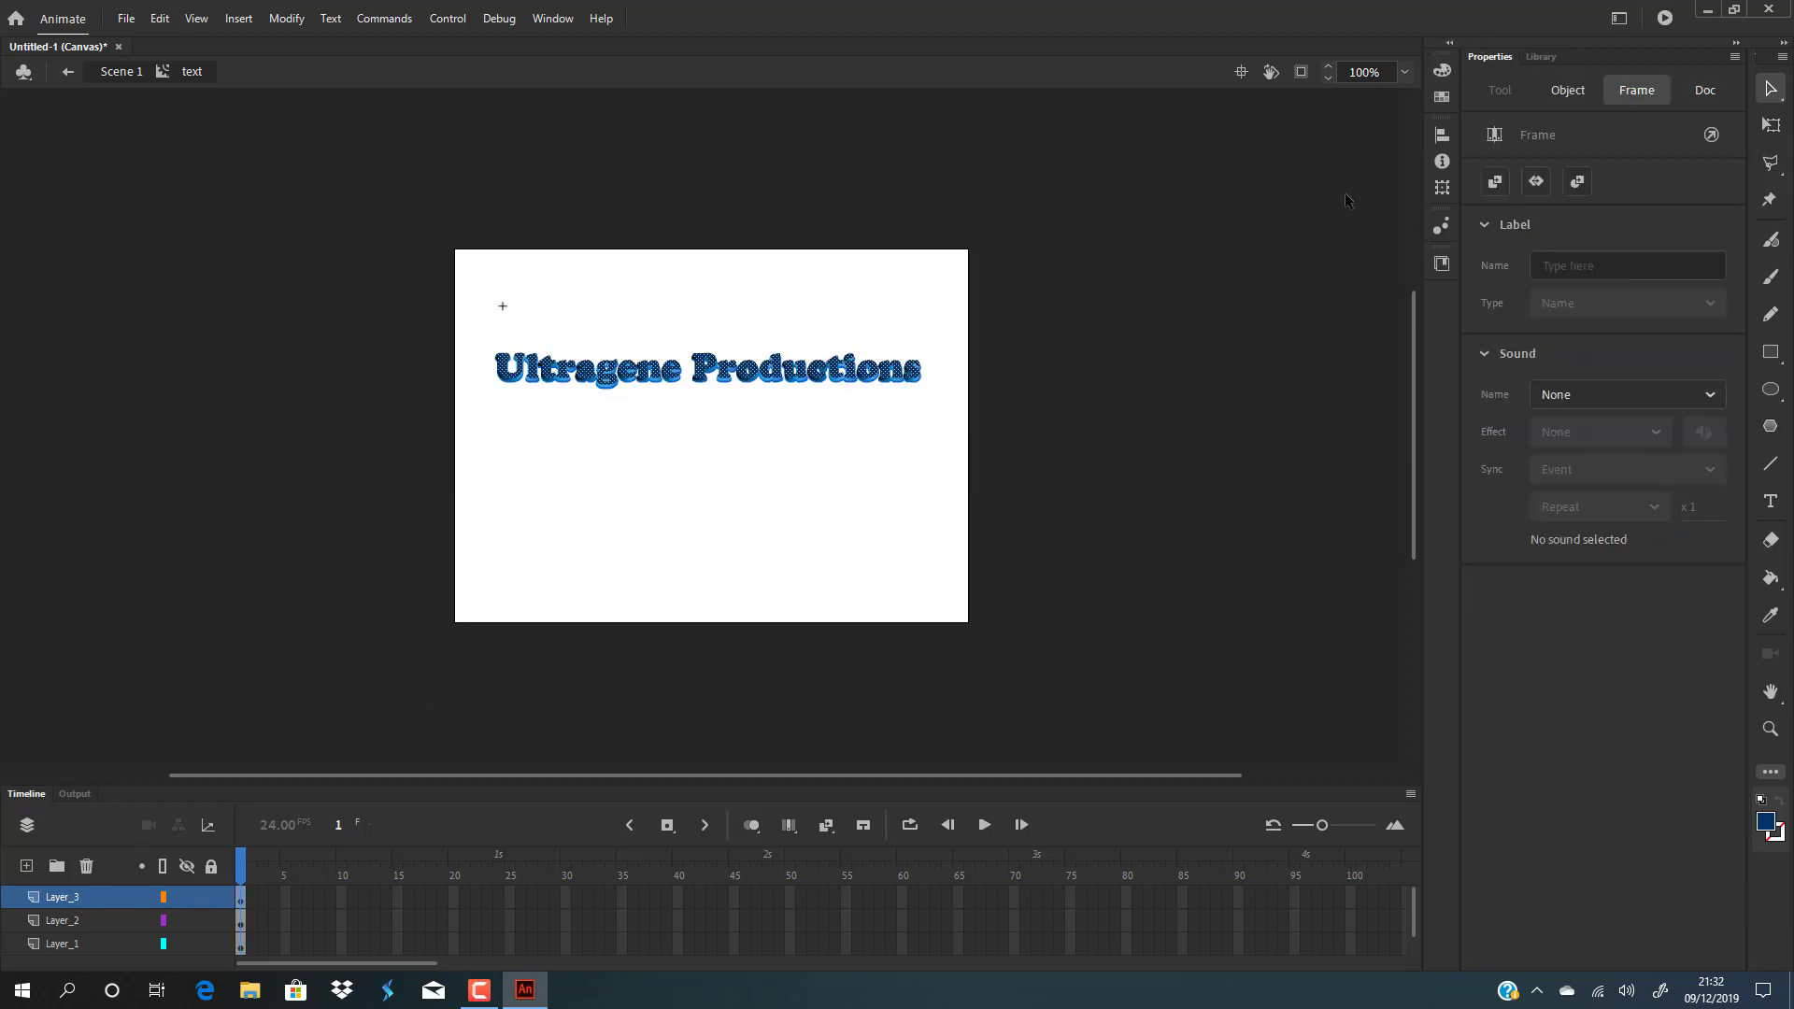
{"action": "left_click", "coordinate": [1442, 71]}
{"action": "left_click_drag", "start_coordinate": [1156, 283], "coordinate": [1227, 190]}
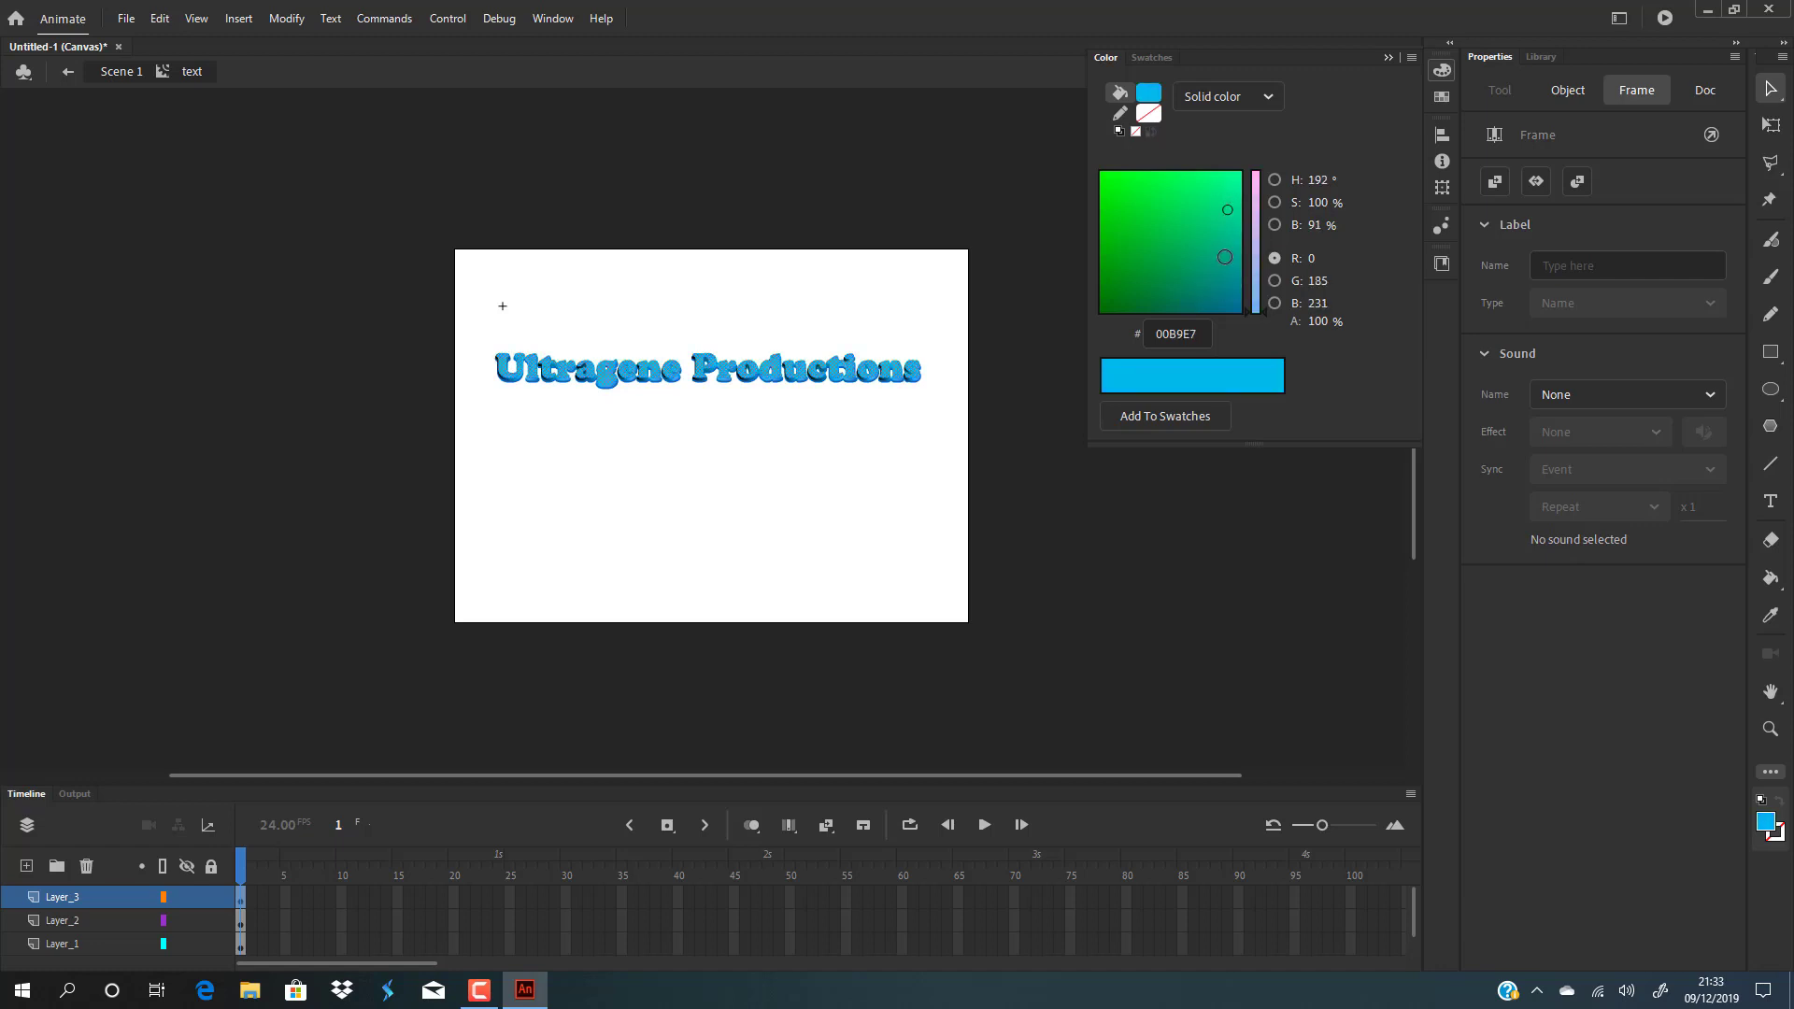
{"action": "left_click", "coordinate": [1255, 246]}
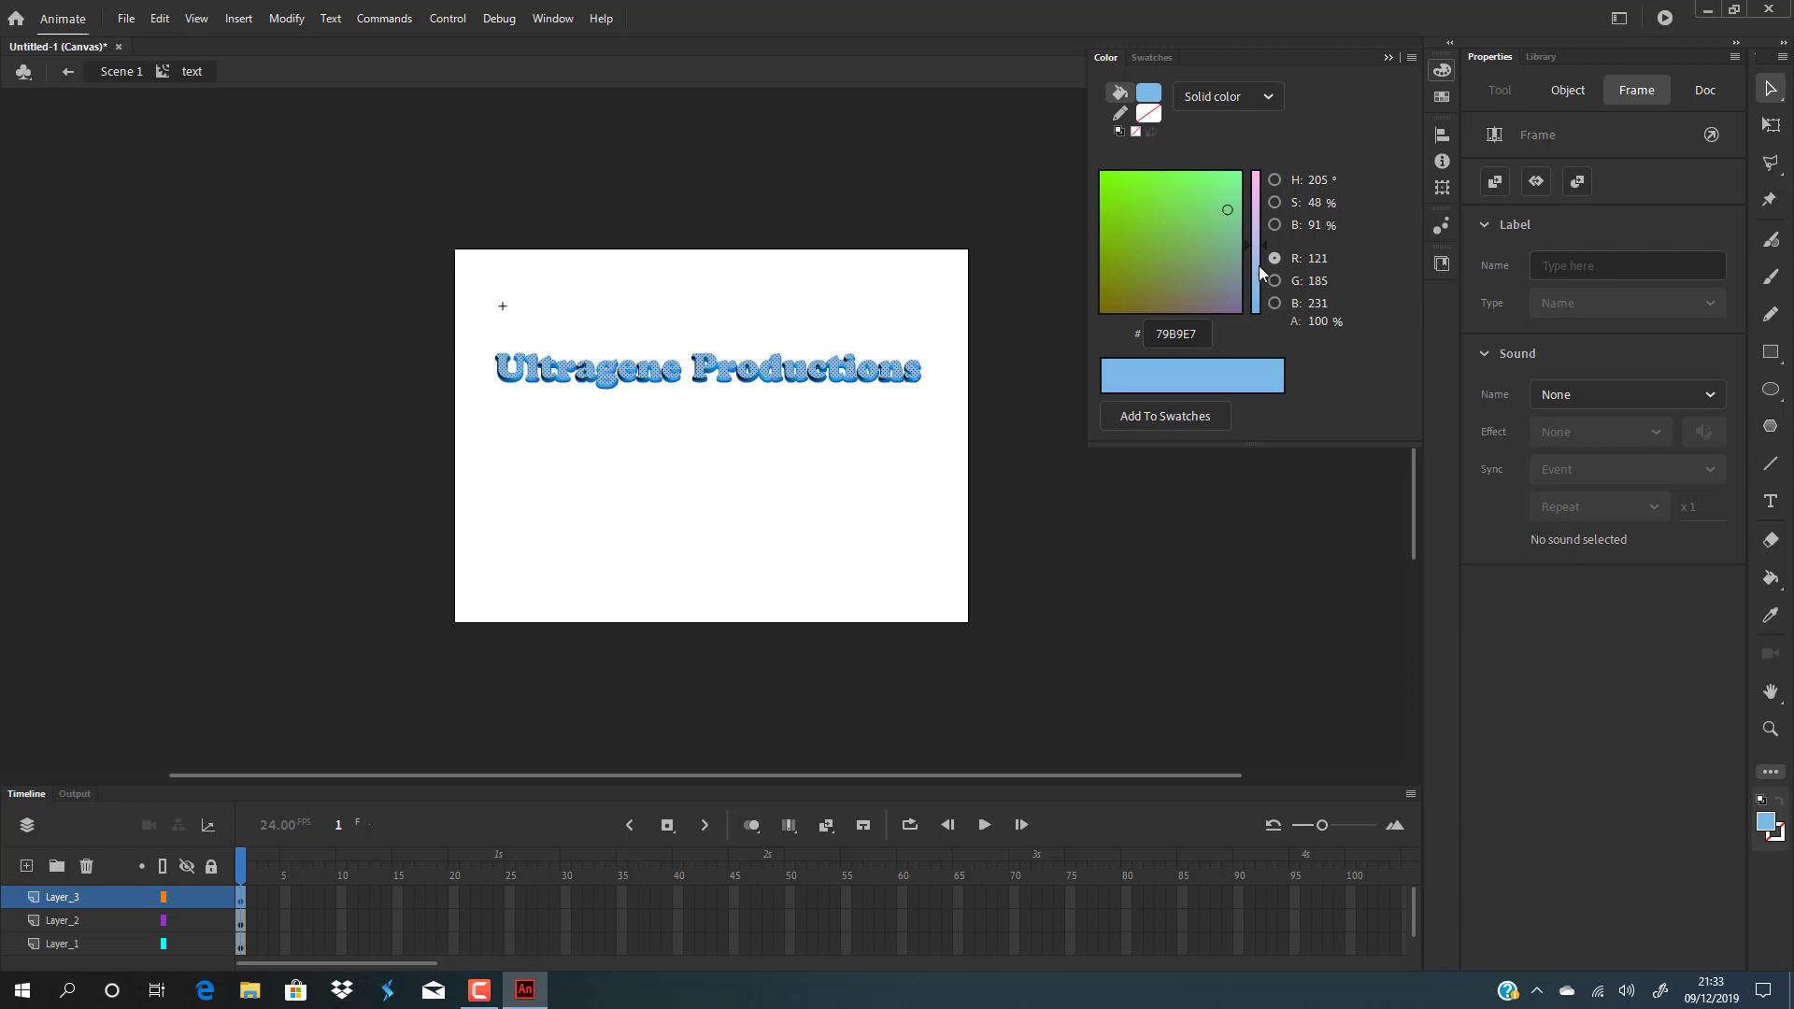
{"action": "left_click", "coordinate": [1257, 263]}
{"action": "left_click", "coordinate": [1257, 210]}
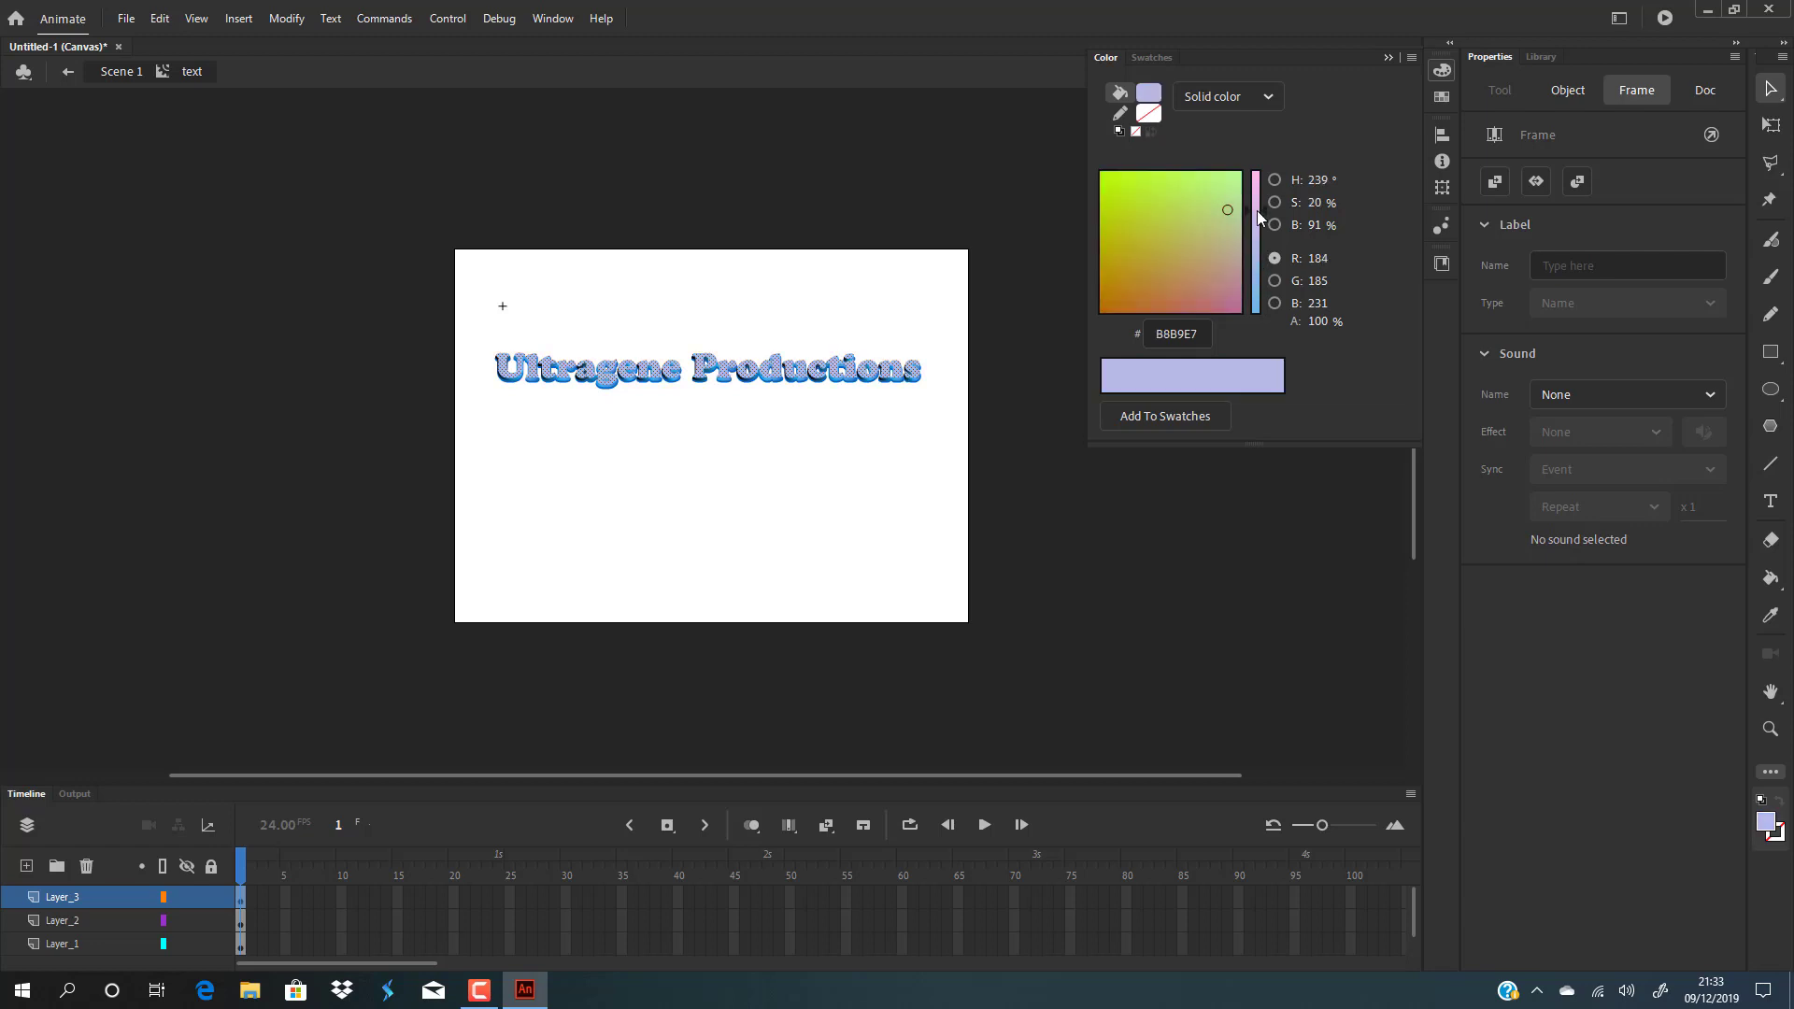
{"action": "left_click", "coordinate": [1256, 250]}
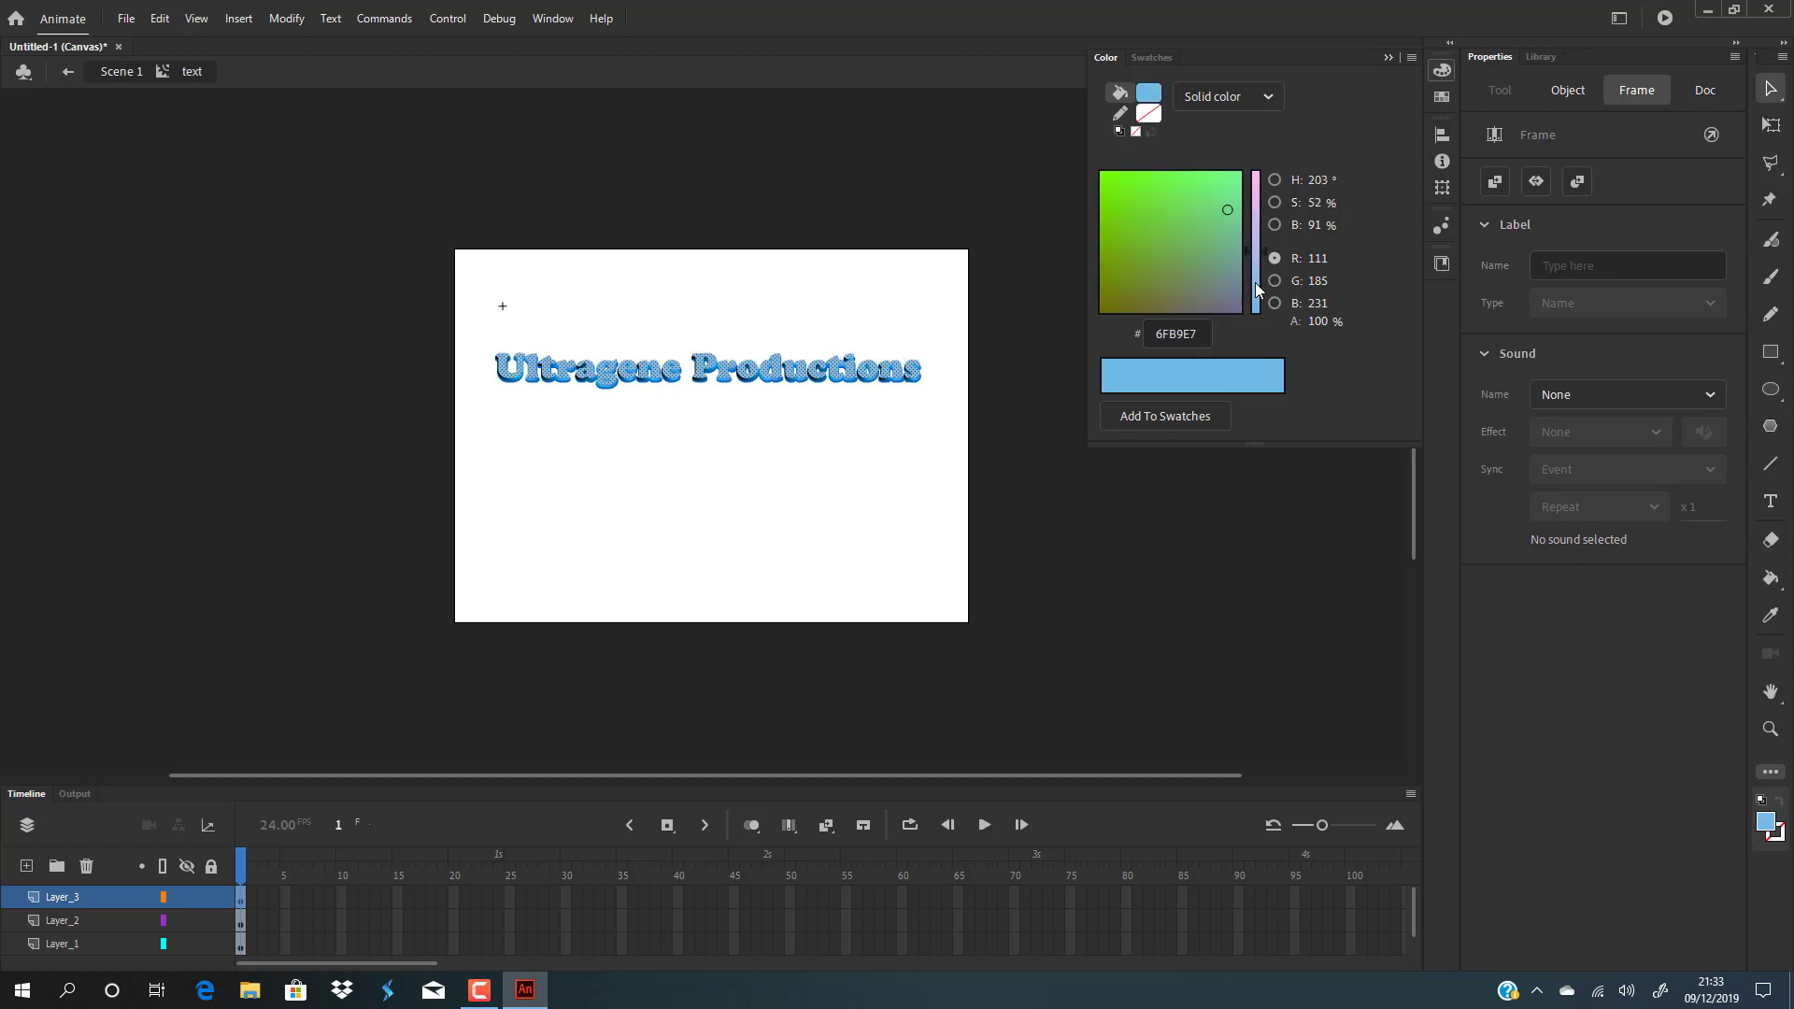
{"action": "left_click", "coordinate": [1256, 287]}
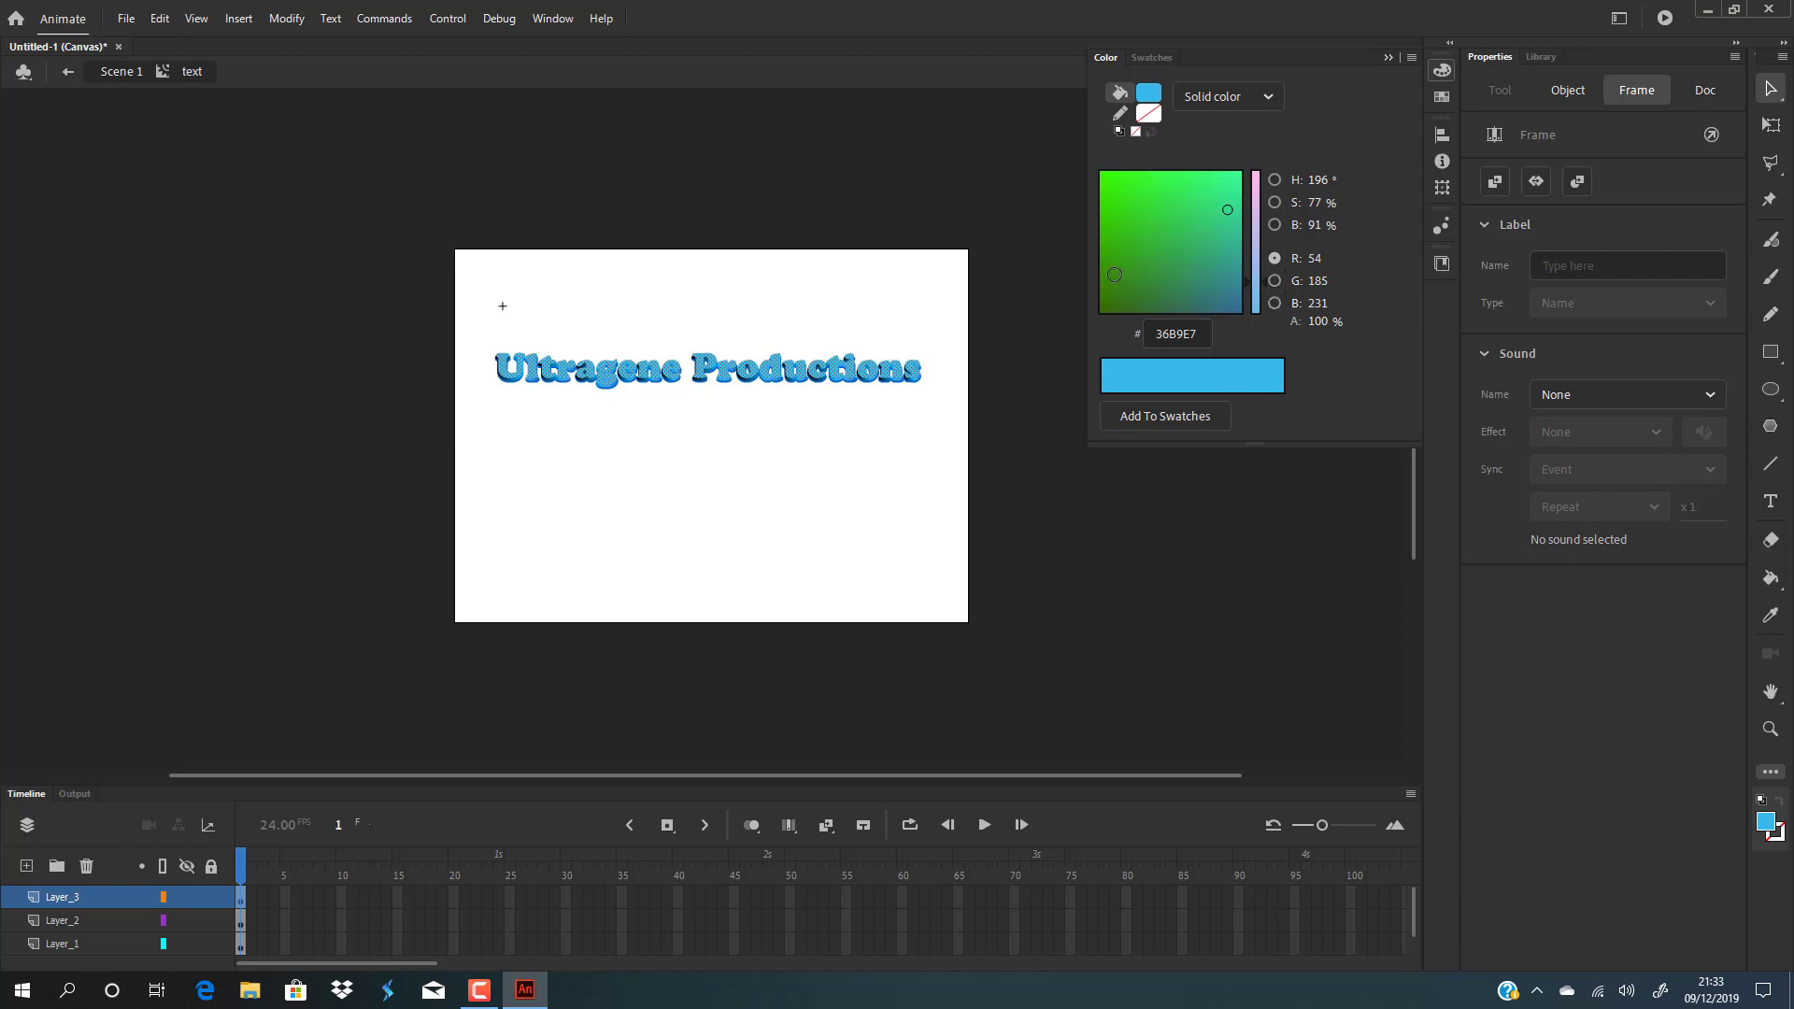
- Adjust the Layer_3 lettering's solid fill to turquoise 37E2E0 and deselect it
{"action": "left_click", "coordinate": [1114, 274]}
{"action": "left_click", "coordinate": [1147, 217]}
{"action": "left_click", "coordinate": [1219, 232]}
{"action": "left_click", "coordinate": [1204, 296]}
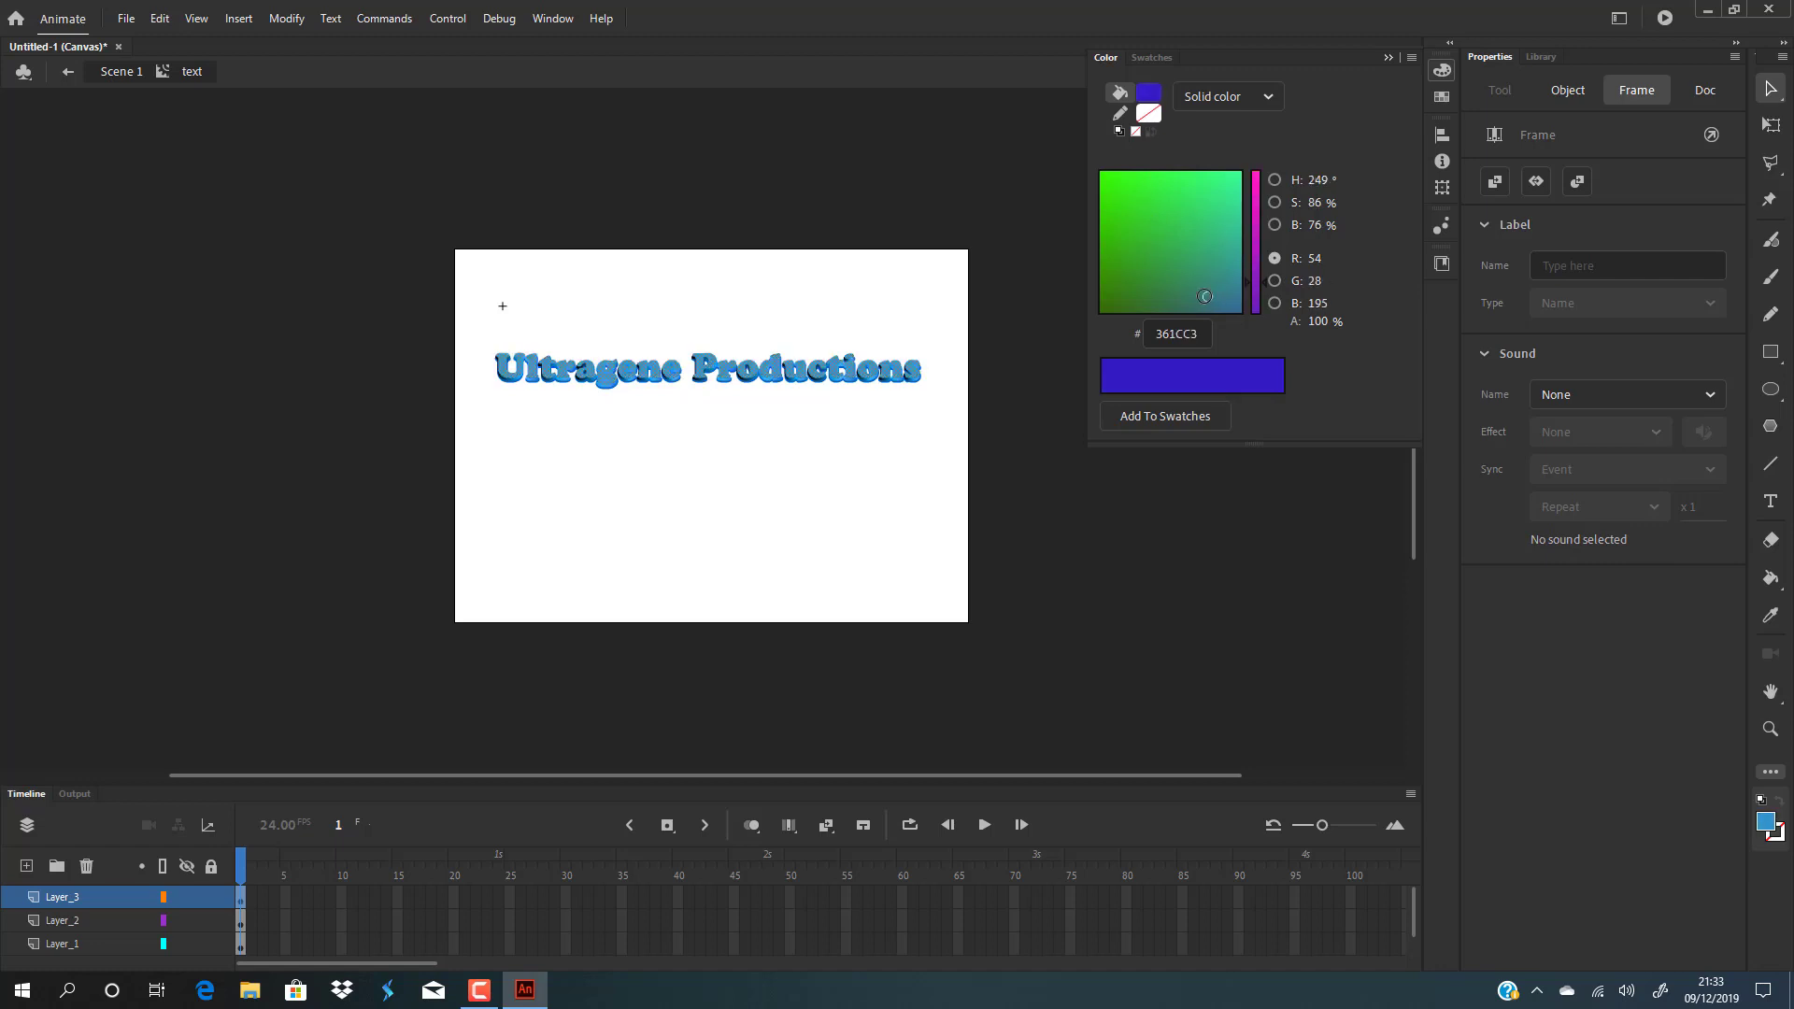
{"action": "left_click", "coordinate": [1254, 306]}
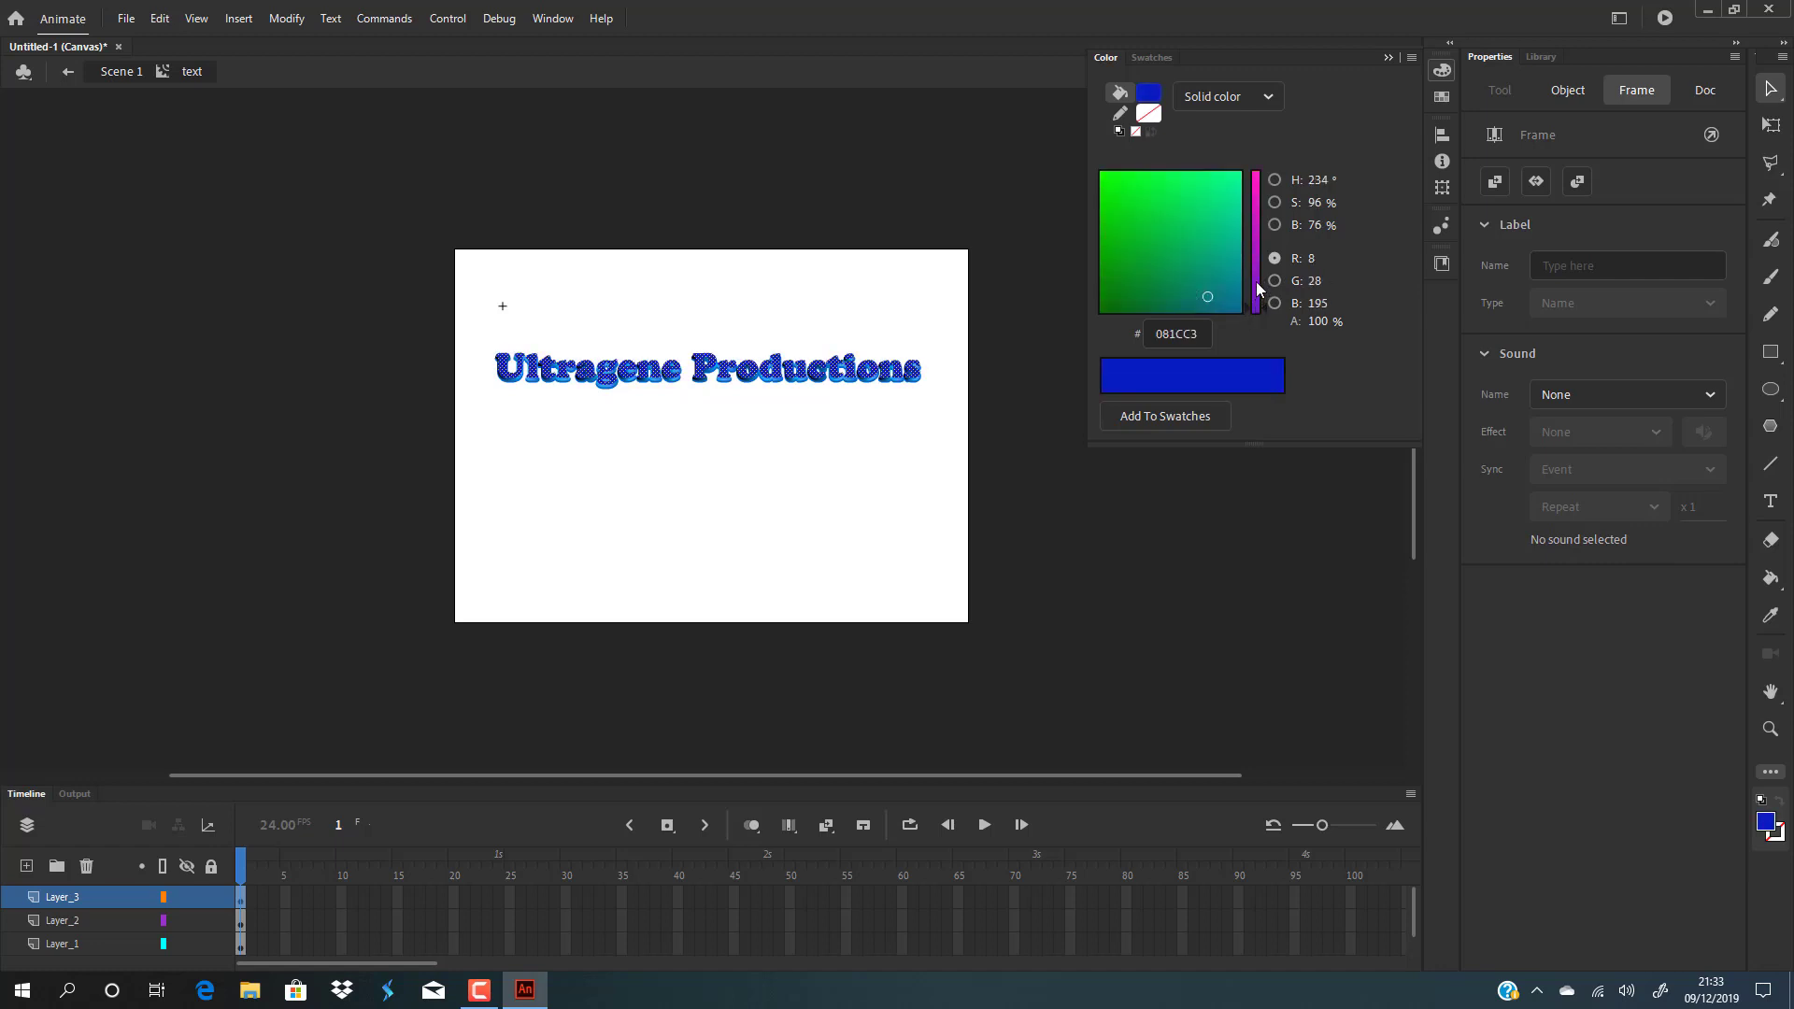
{"action": "left_click", "coordinate": [1256, 282]}
{"action": "left_click", "coordinate": [1222, 264]}
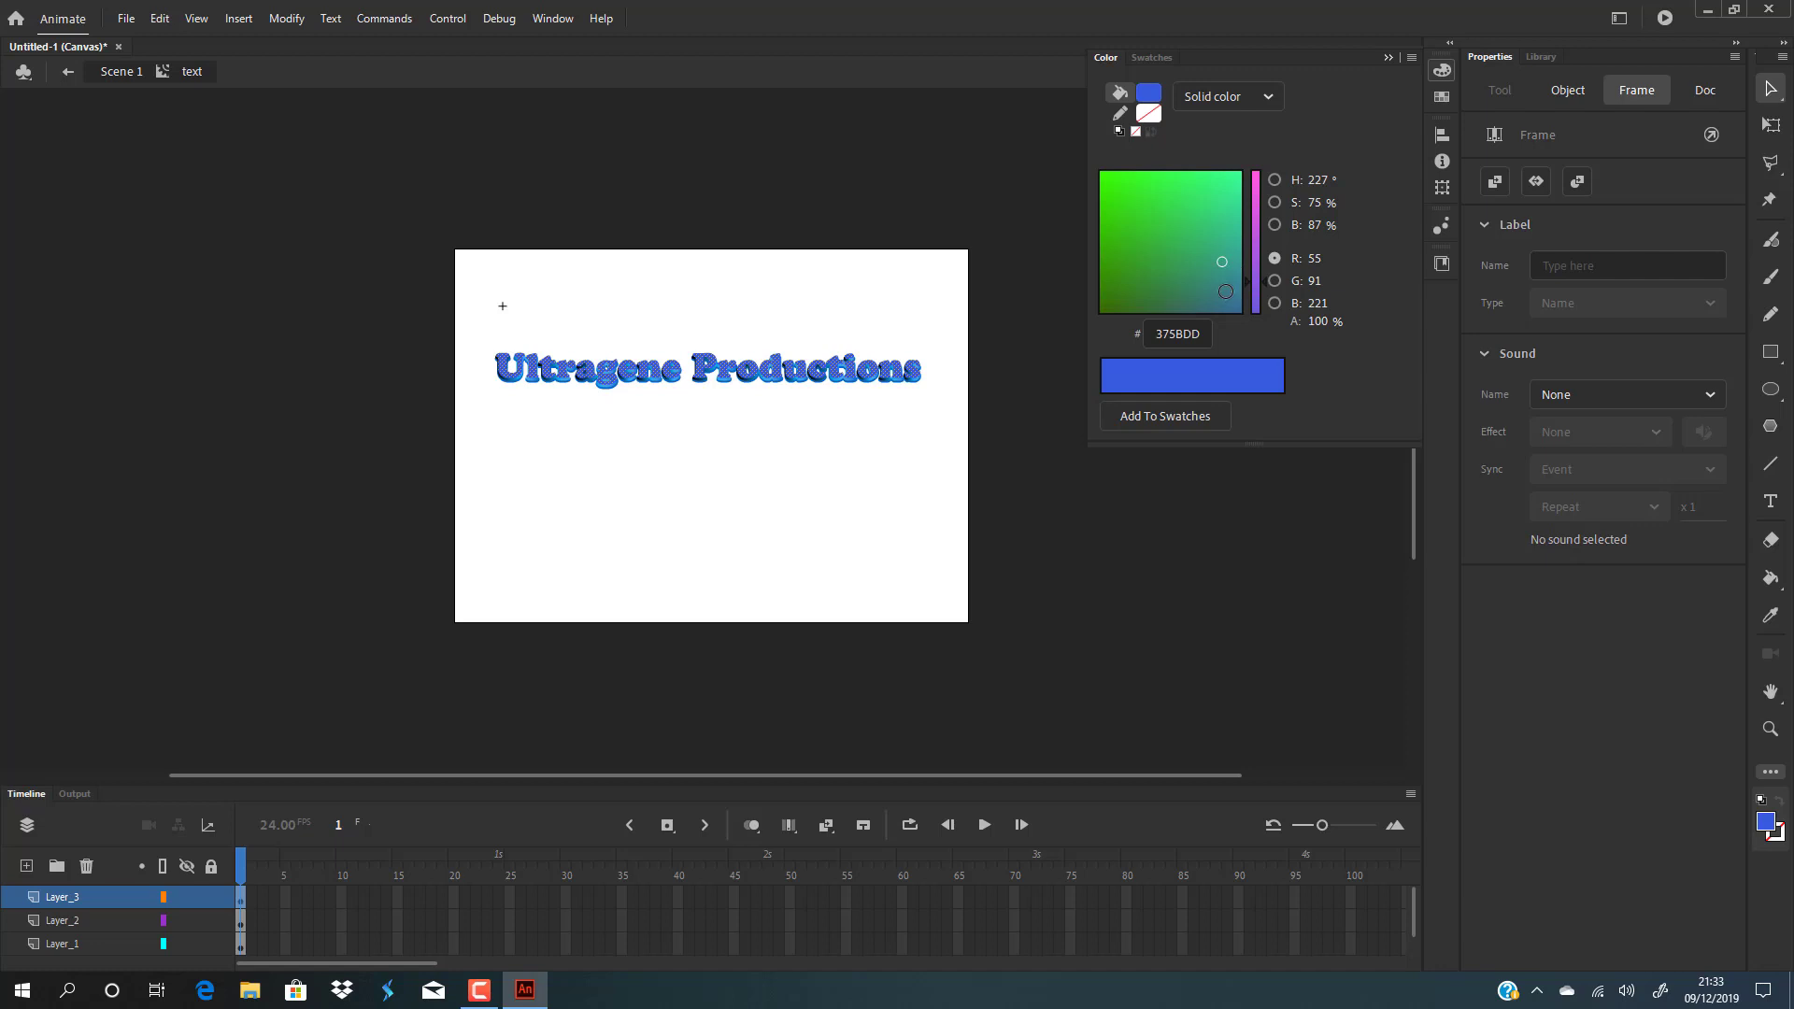
{"action": "left_click", "coordinate": [1204, 290]}
{"action": "left_click_drag", "start_coordinate": [1177, 266], "coordinate": [1223, 187]}
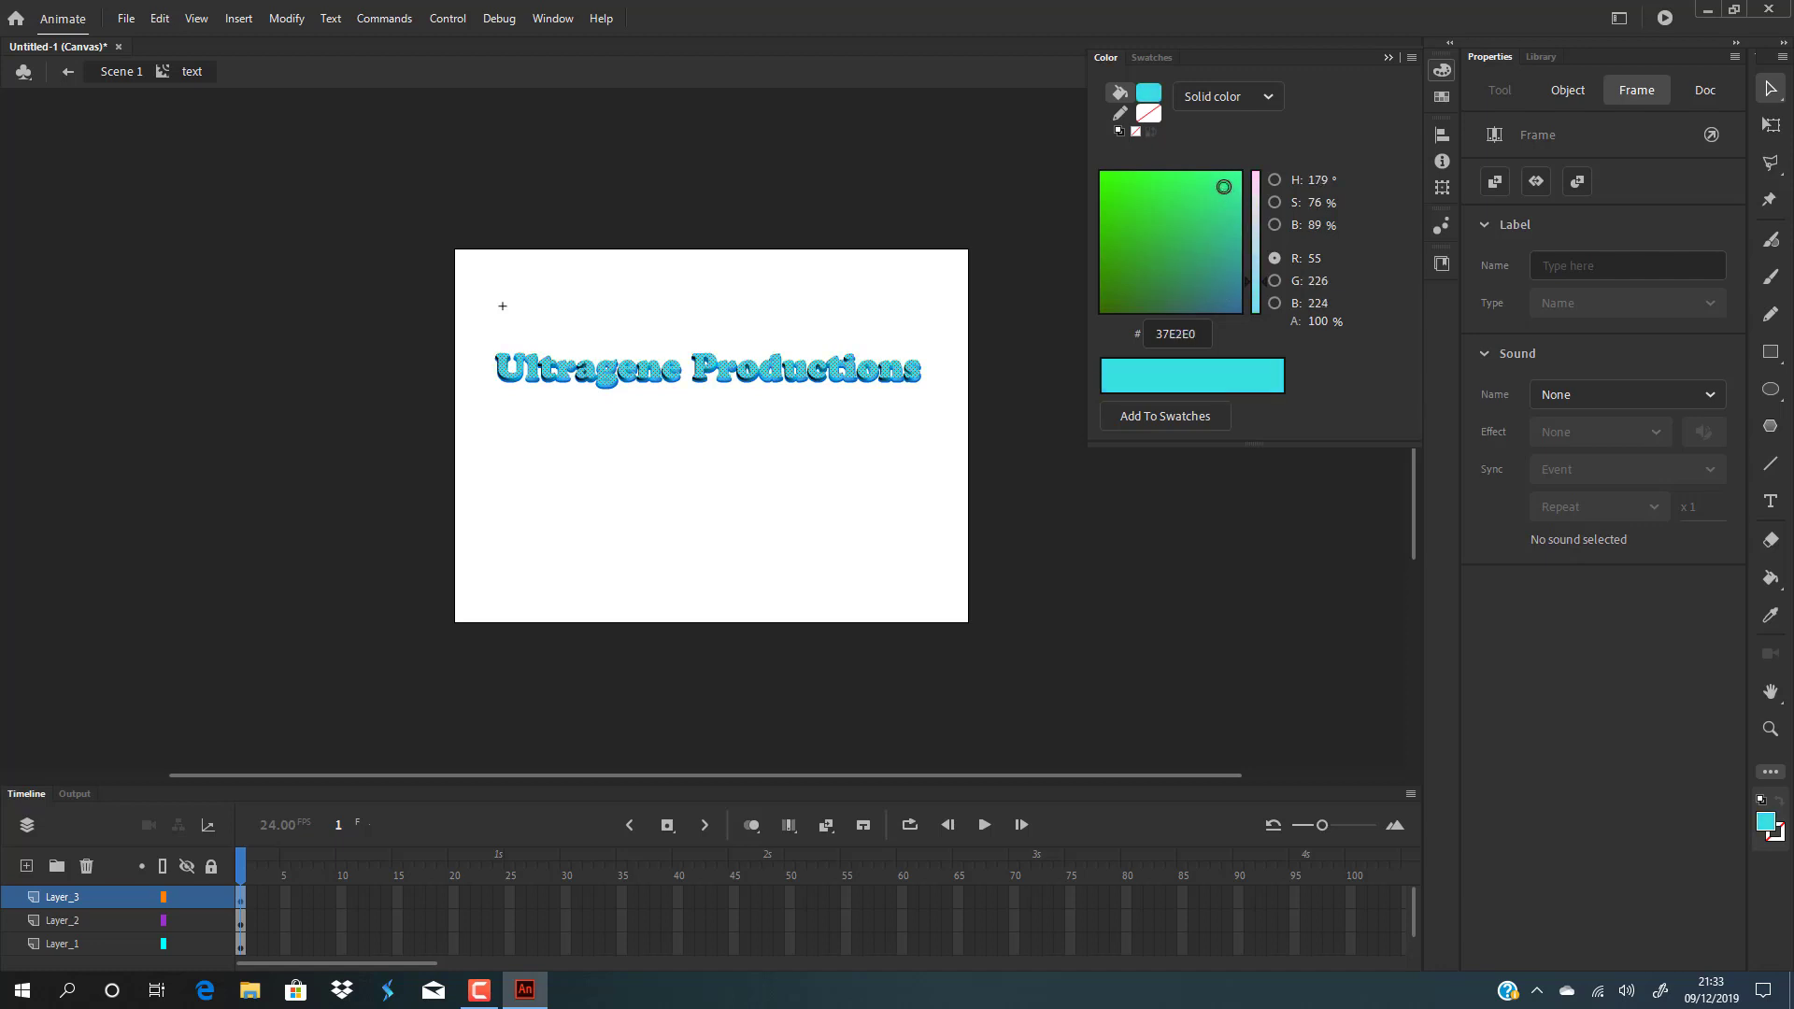
{"action": "left_click", "coordinate": [854, 471]}
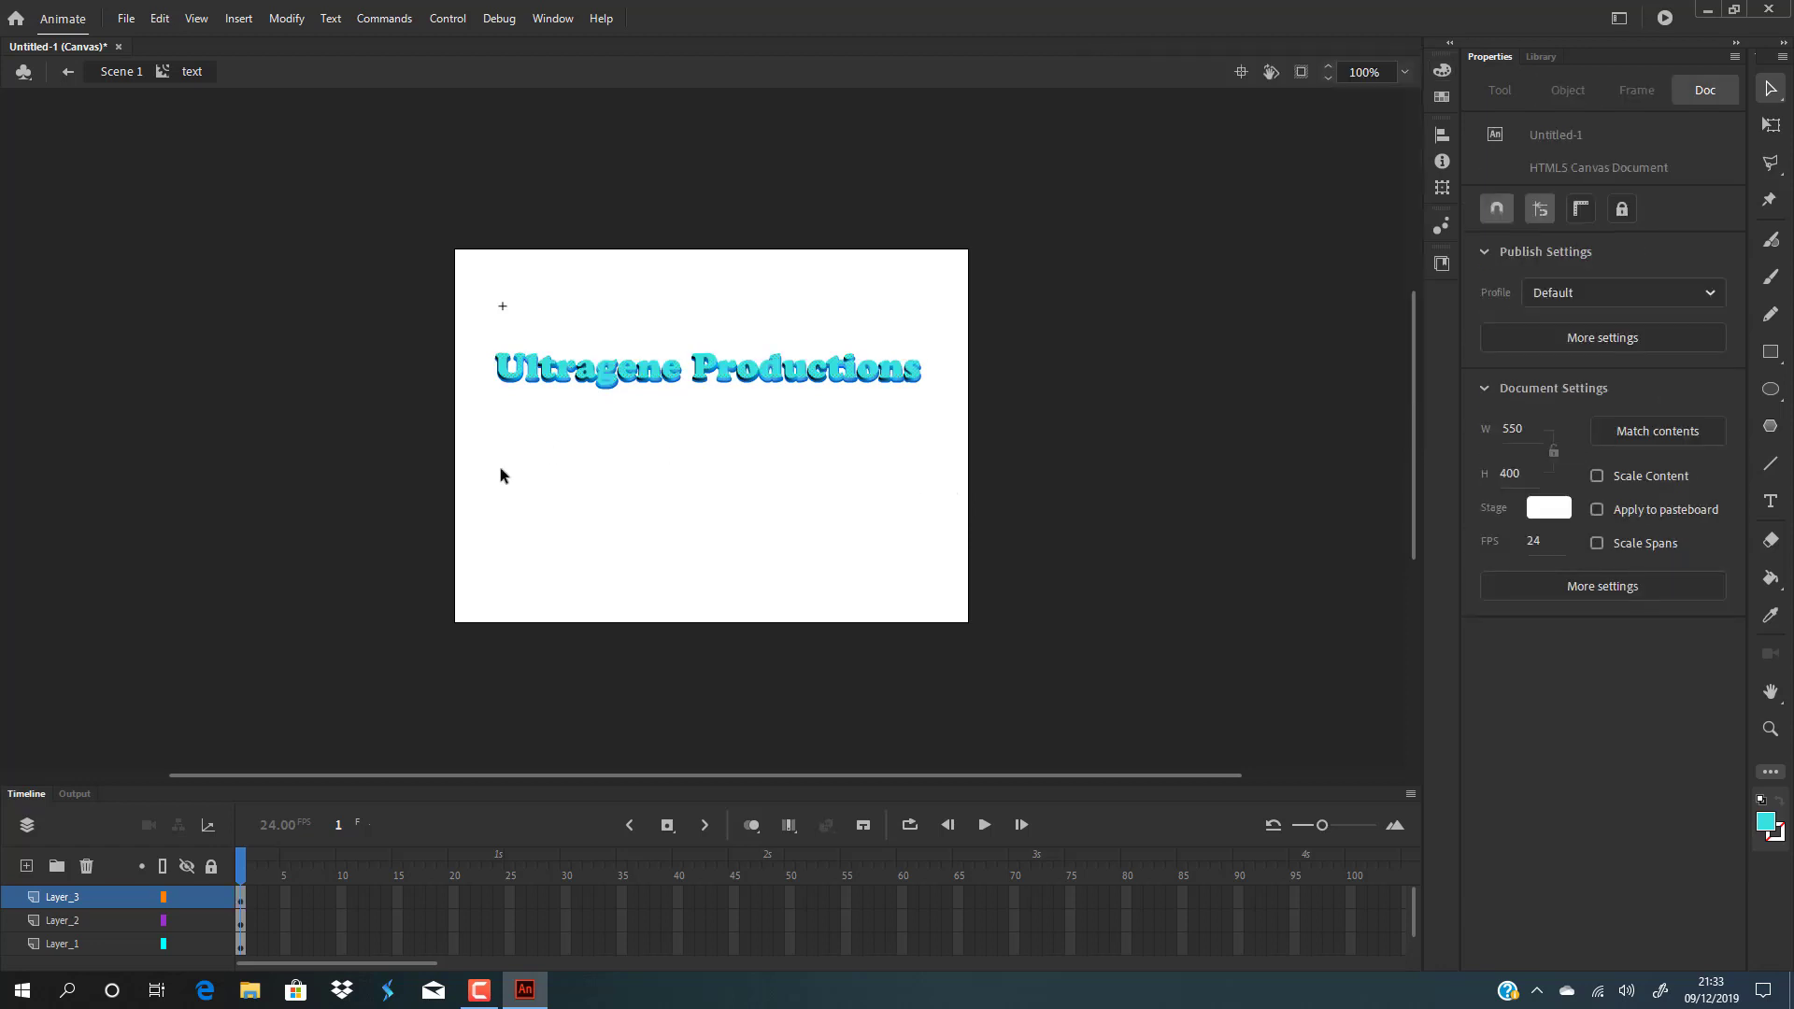
- Recolor the middle stop of the Layer_2 lettering's linear gradient to blue 0F8CE0
{"action": "left_click", "coordinate": [80, 921]}
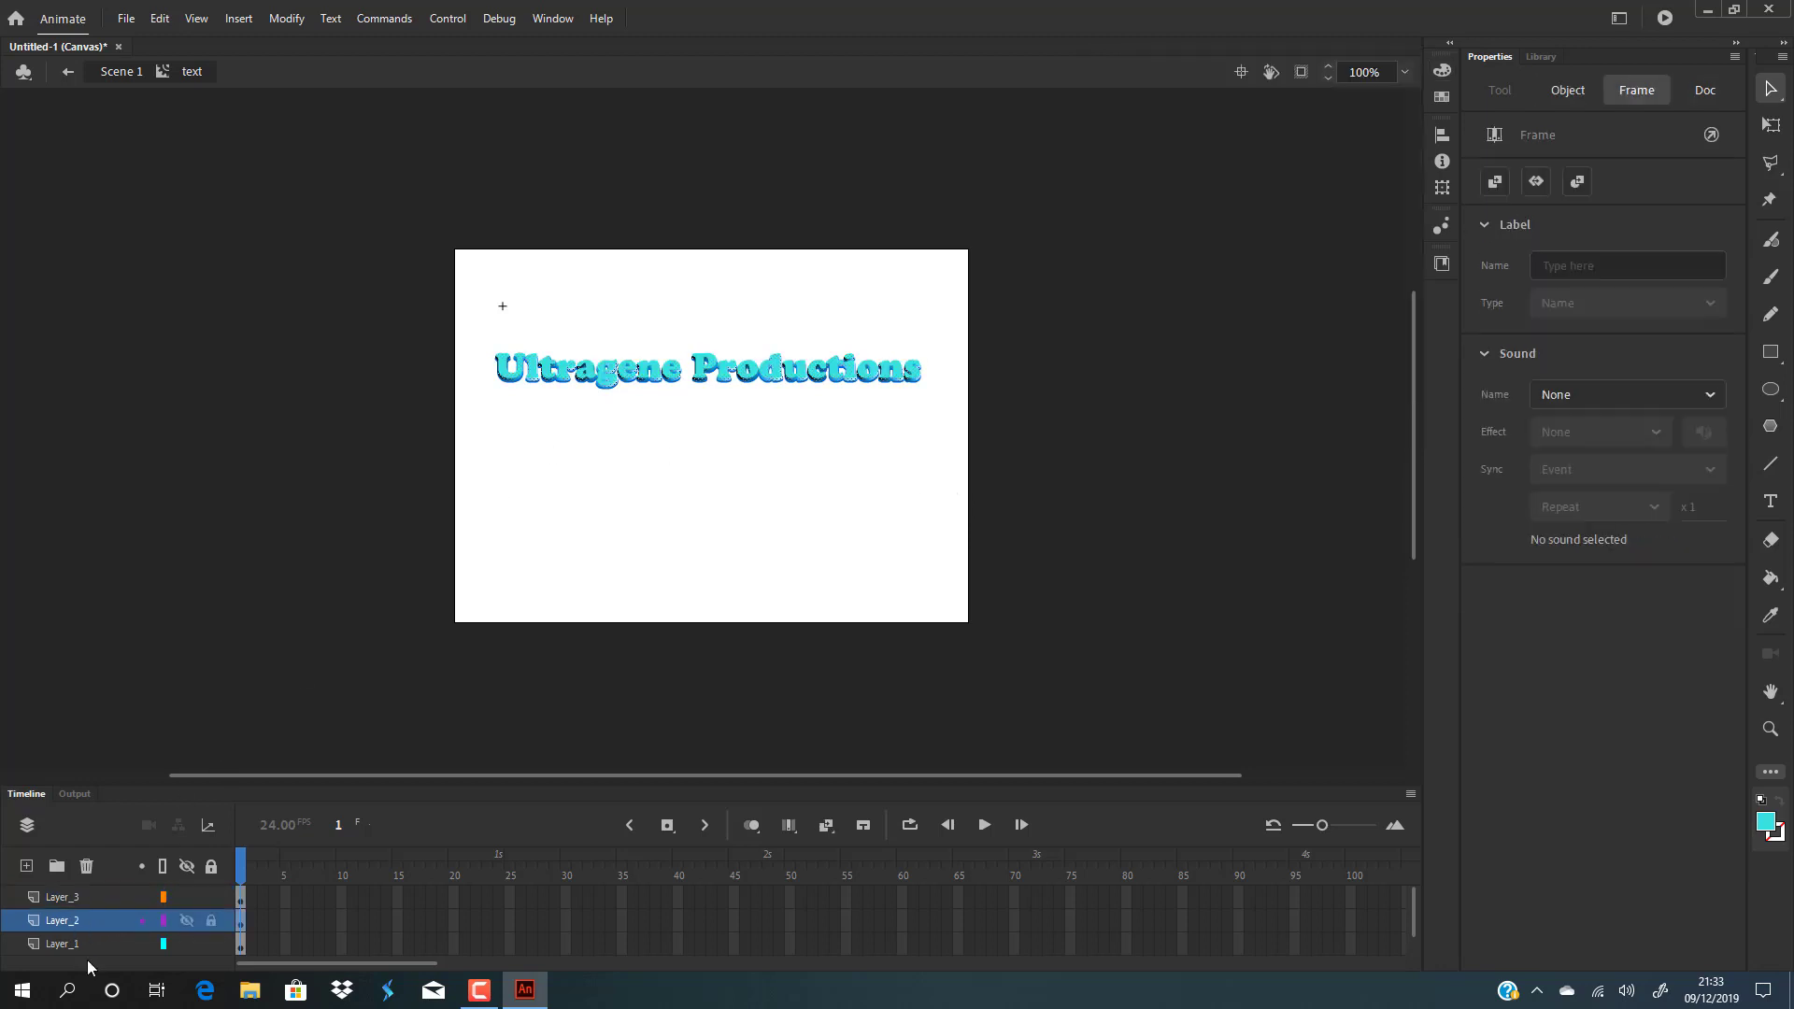
{"action": "left_click", "coordinate": [59, 948]}
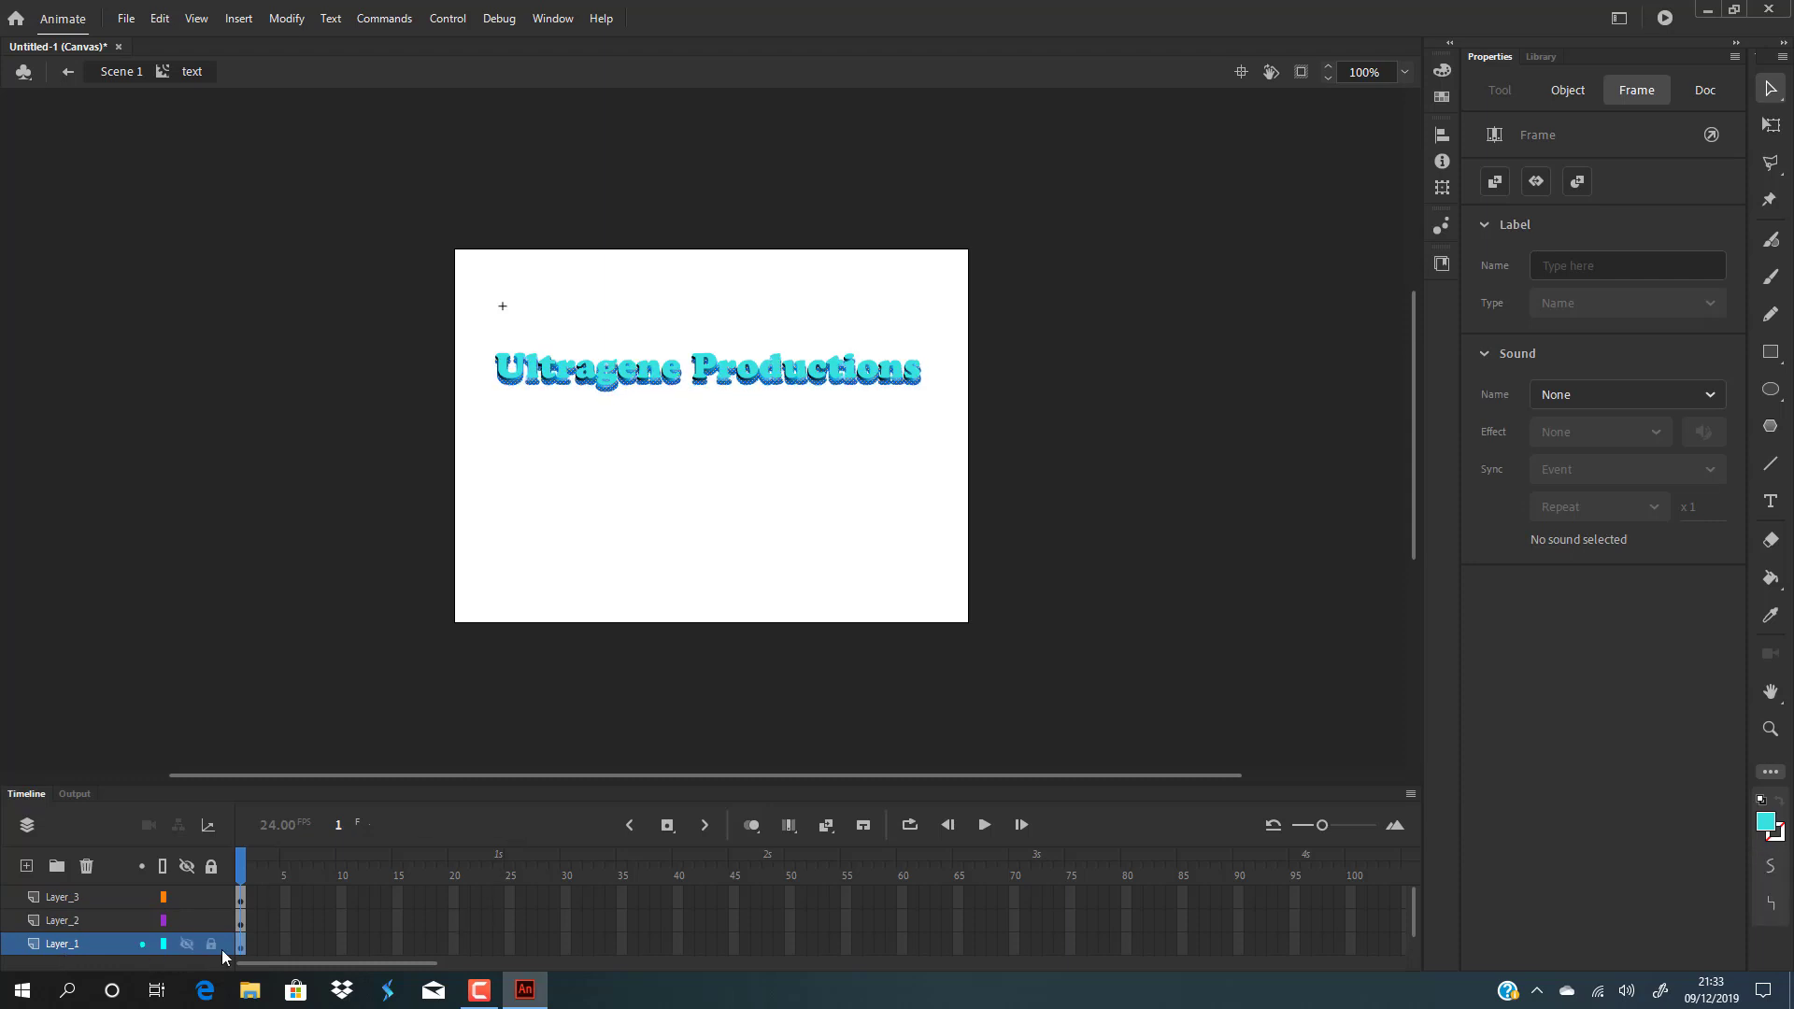
{"action": "left_click", "coordinate": [71, 923]}
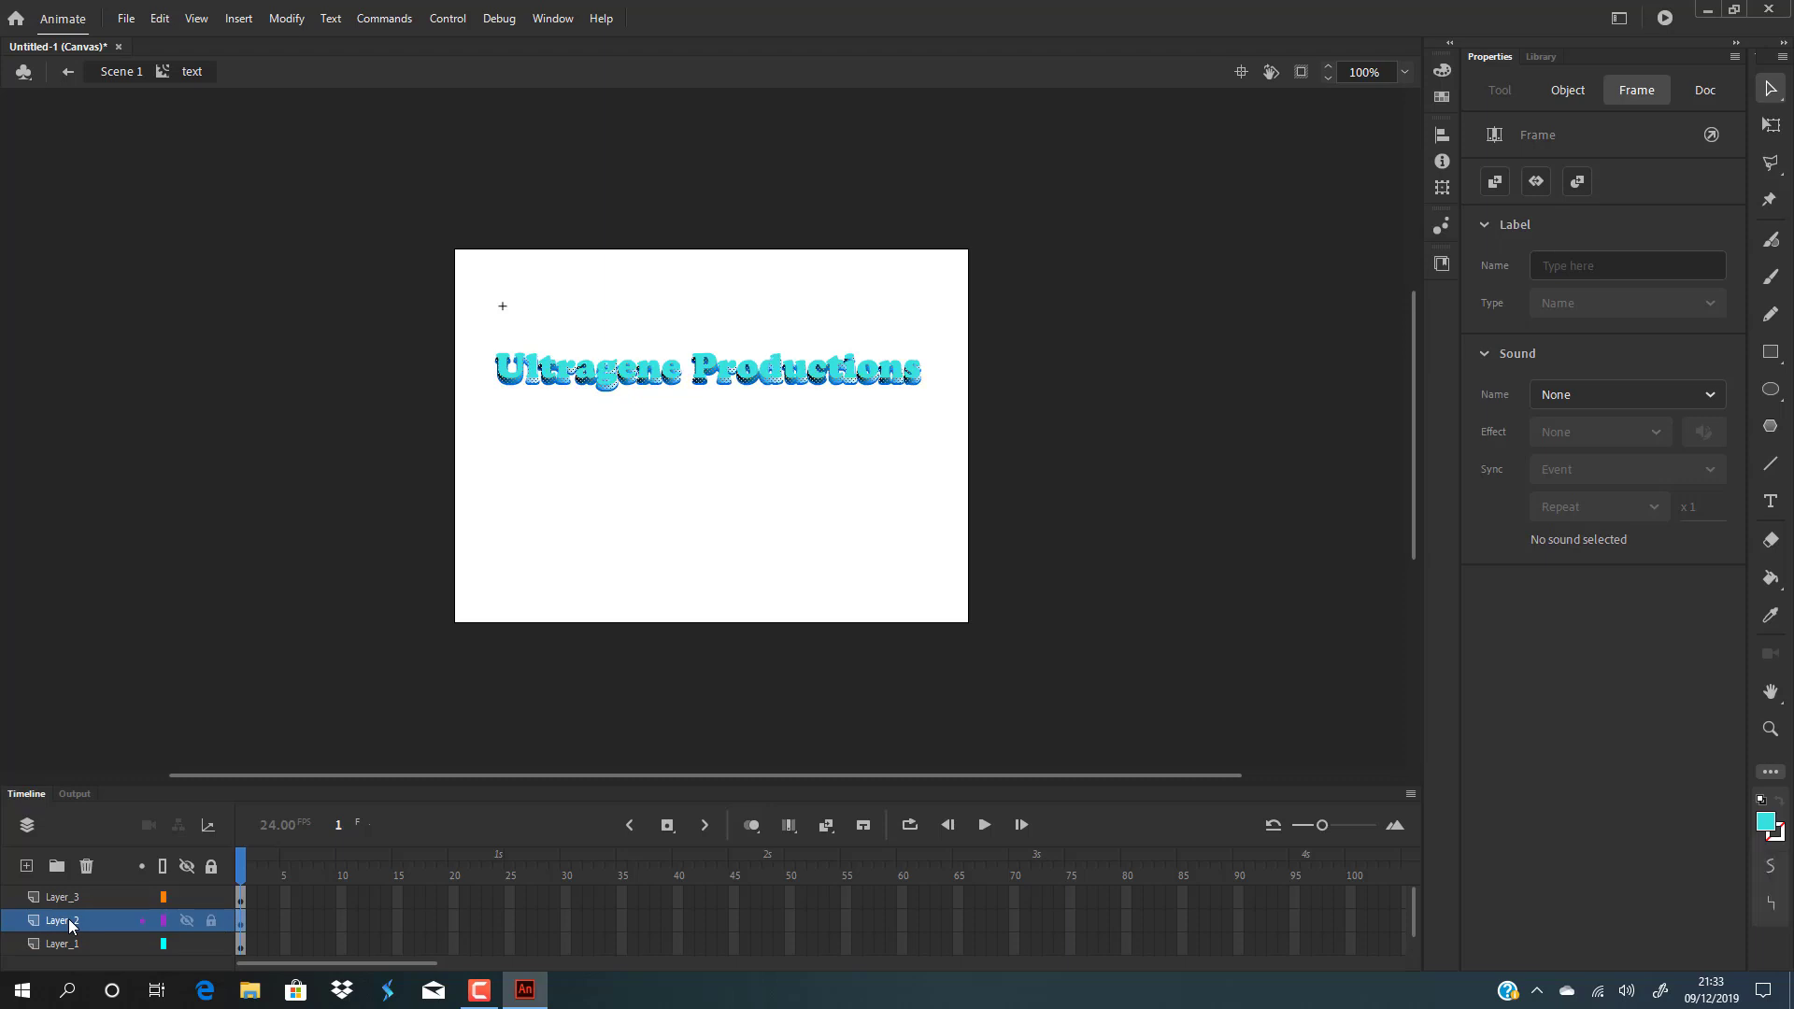
{"action": "left_click", "coordinate": [1428, 67]}
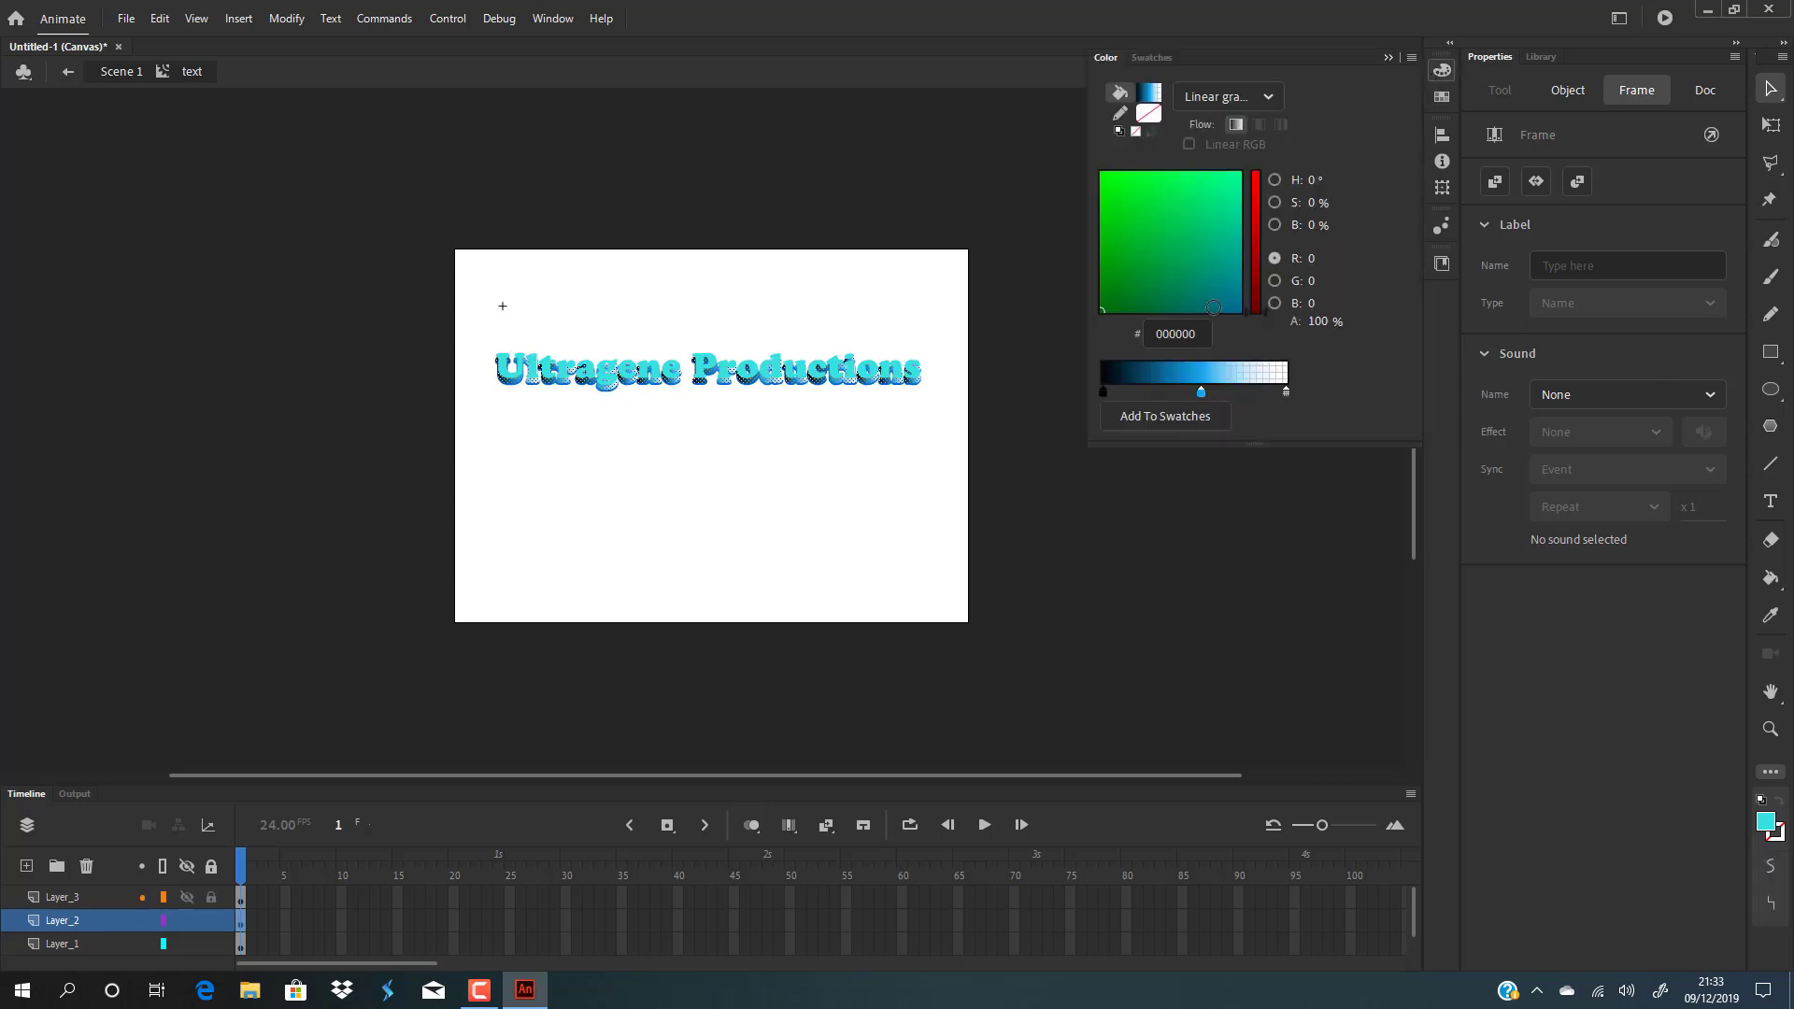
{"action": "left_click_drag", "start_coordinate": [1232, 268], "coordinate": [1204, 282]}
{"action": "left_click", "coordinate": [1247, 214]}
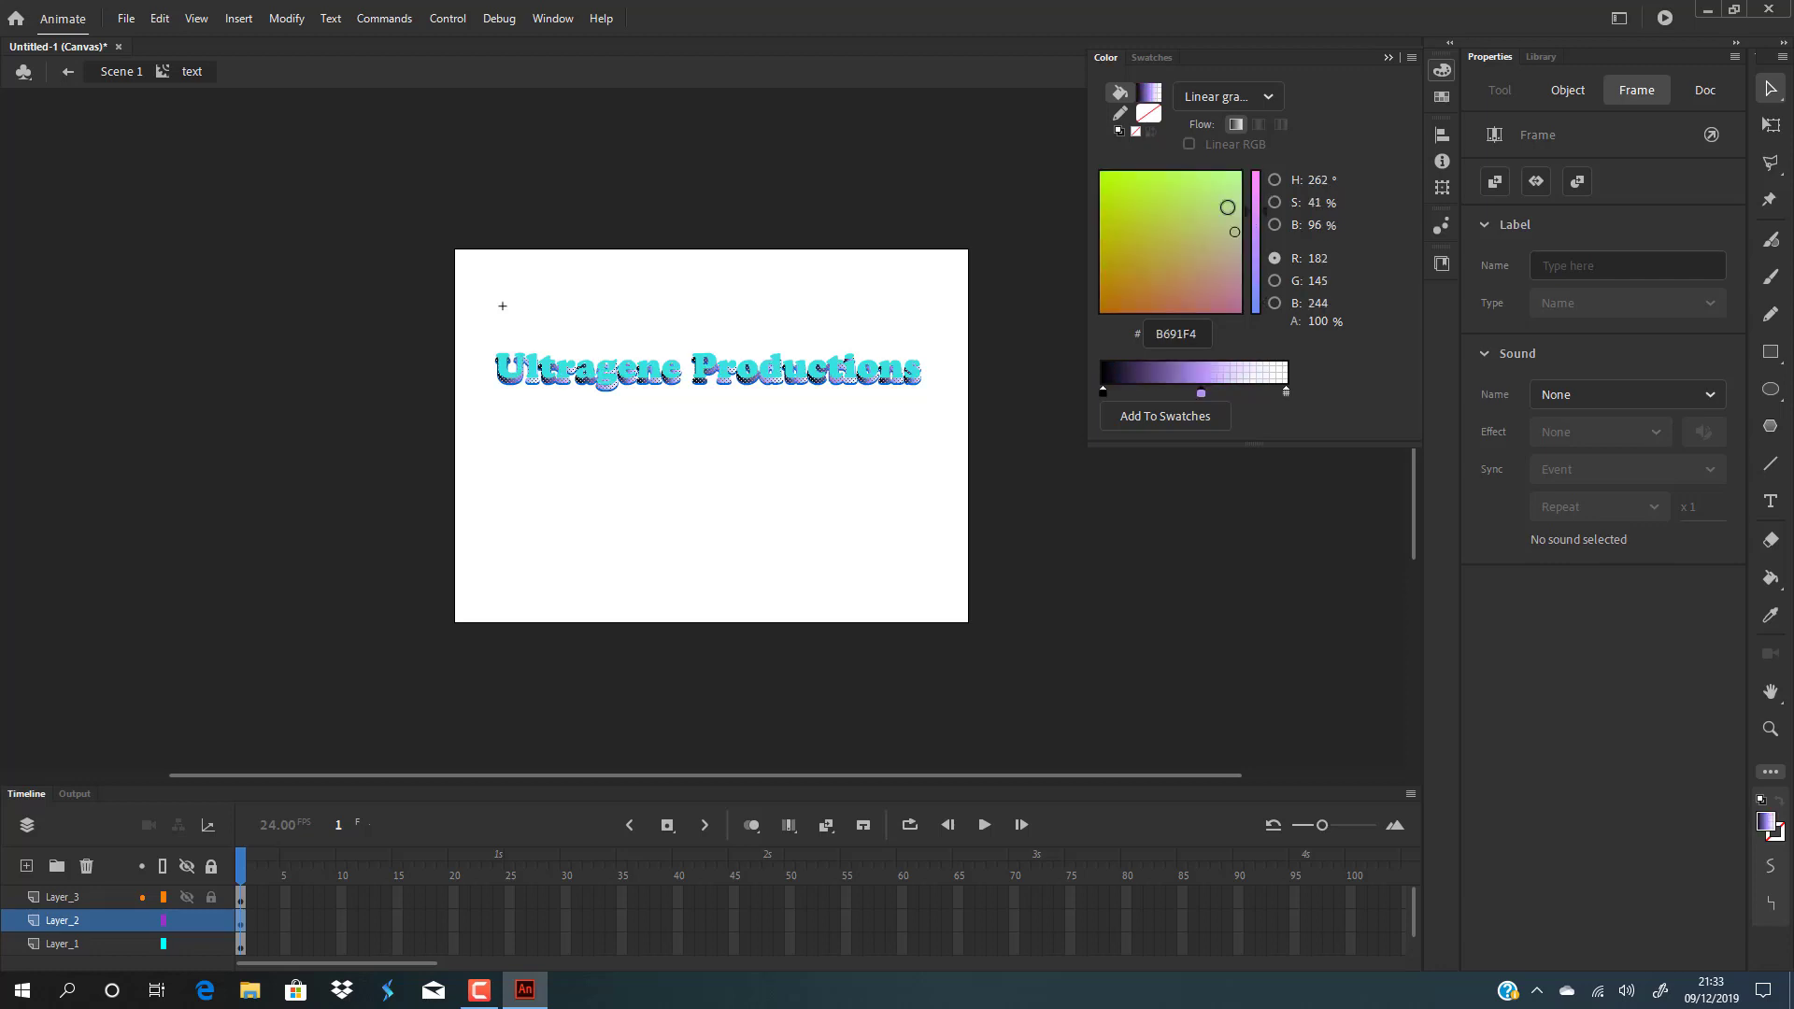
{"action": "left_click", "coordinate": [1213, 283]}
{"action": "left_click", "coordinate": [1258, 305]}
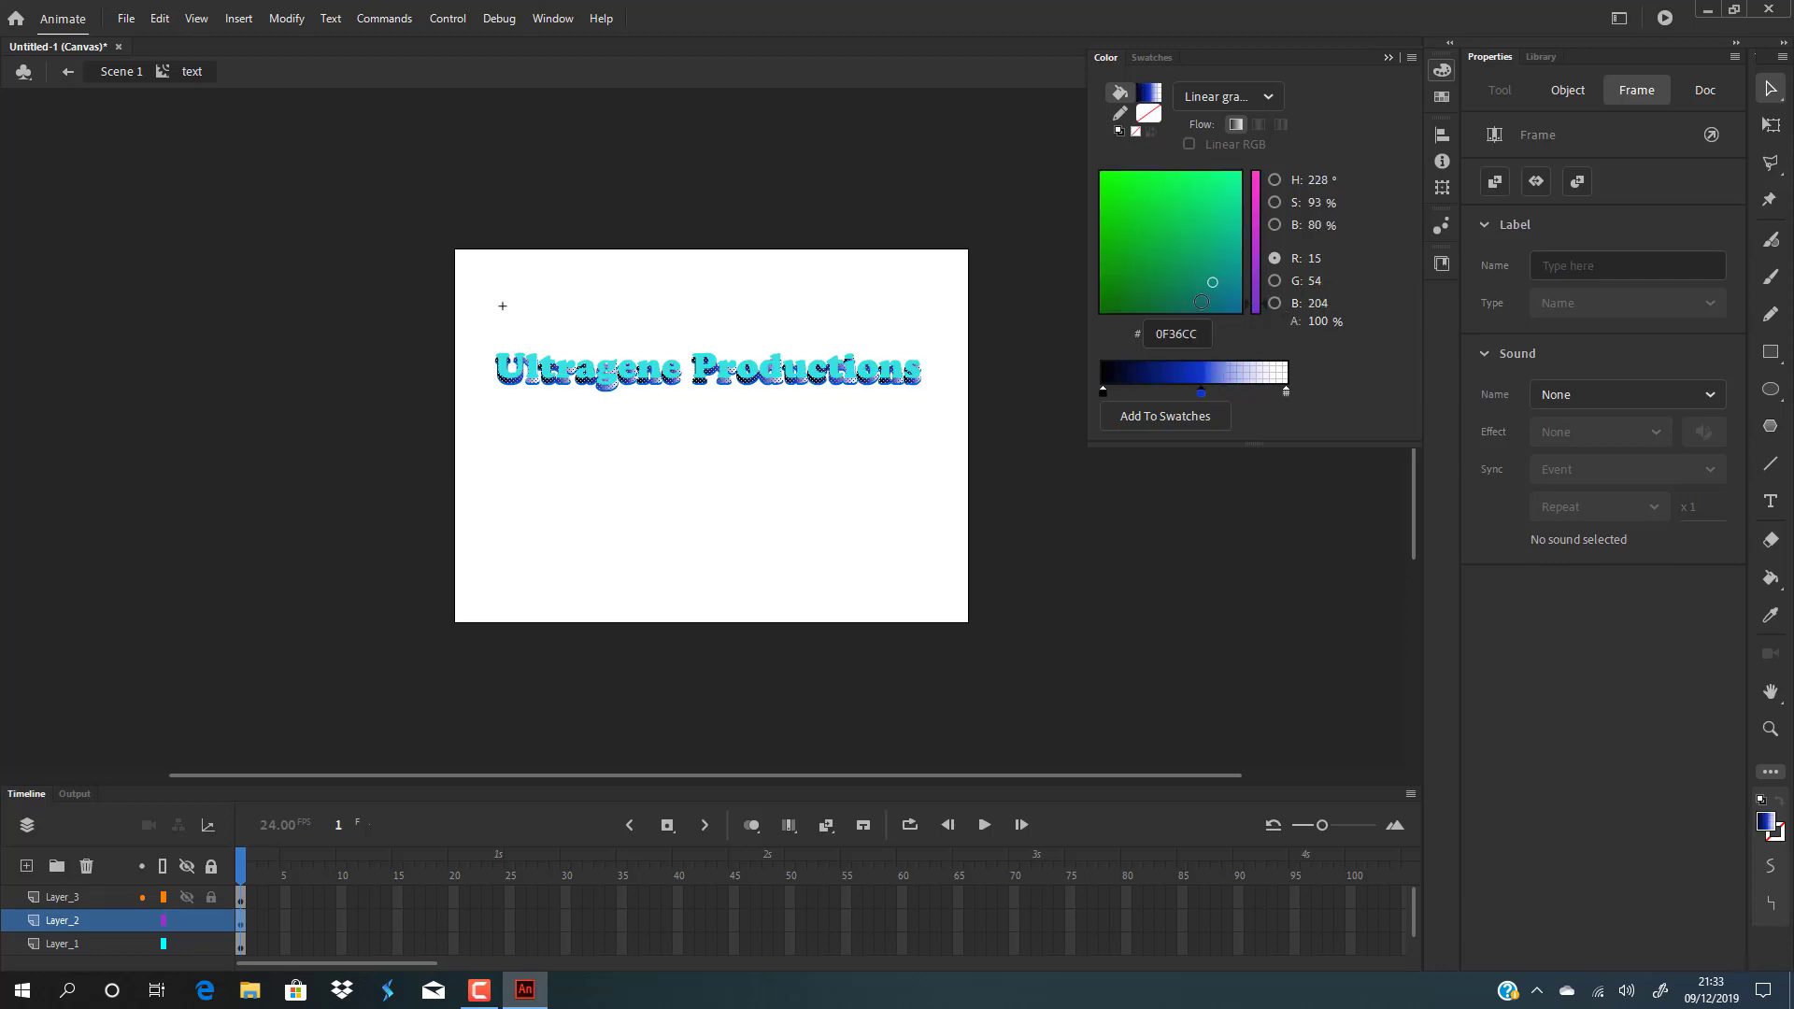
{"action": "left_click", "coordinate": [1224, 253]}
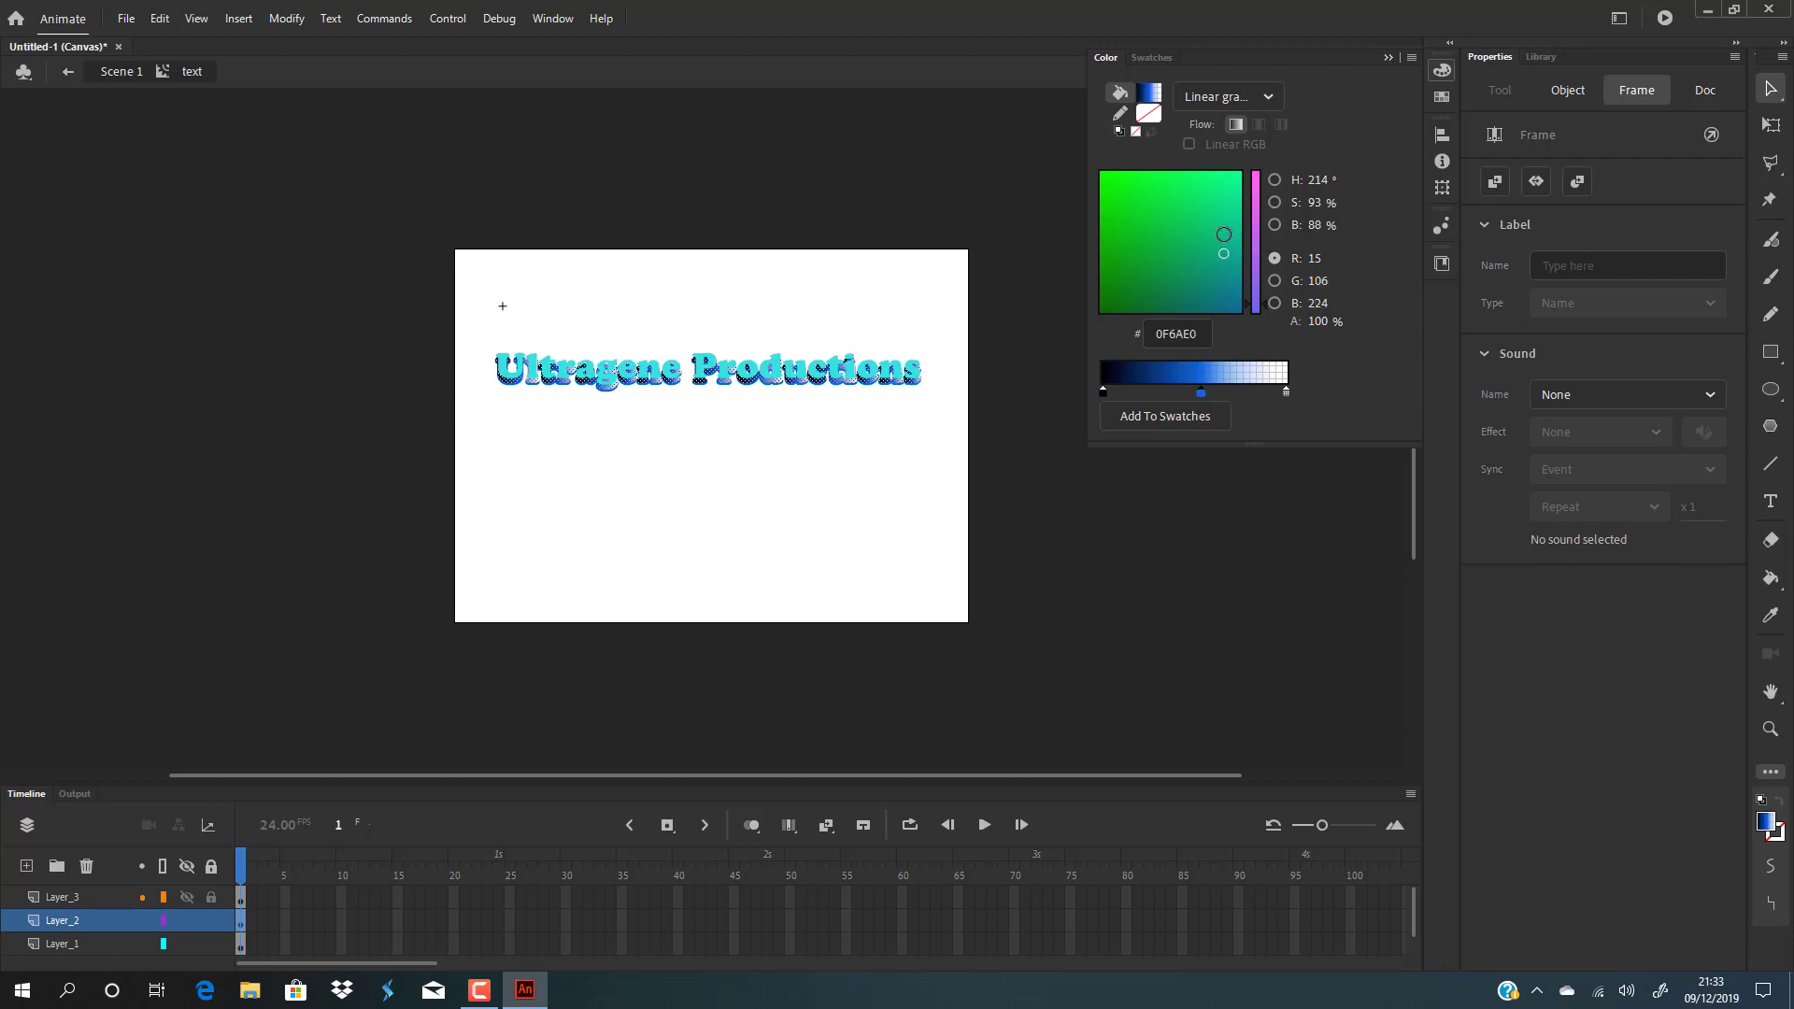
{"action": "left_click", "coordinate": [1224, 235]}
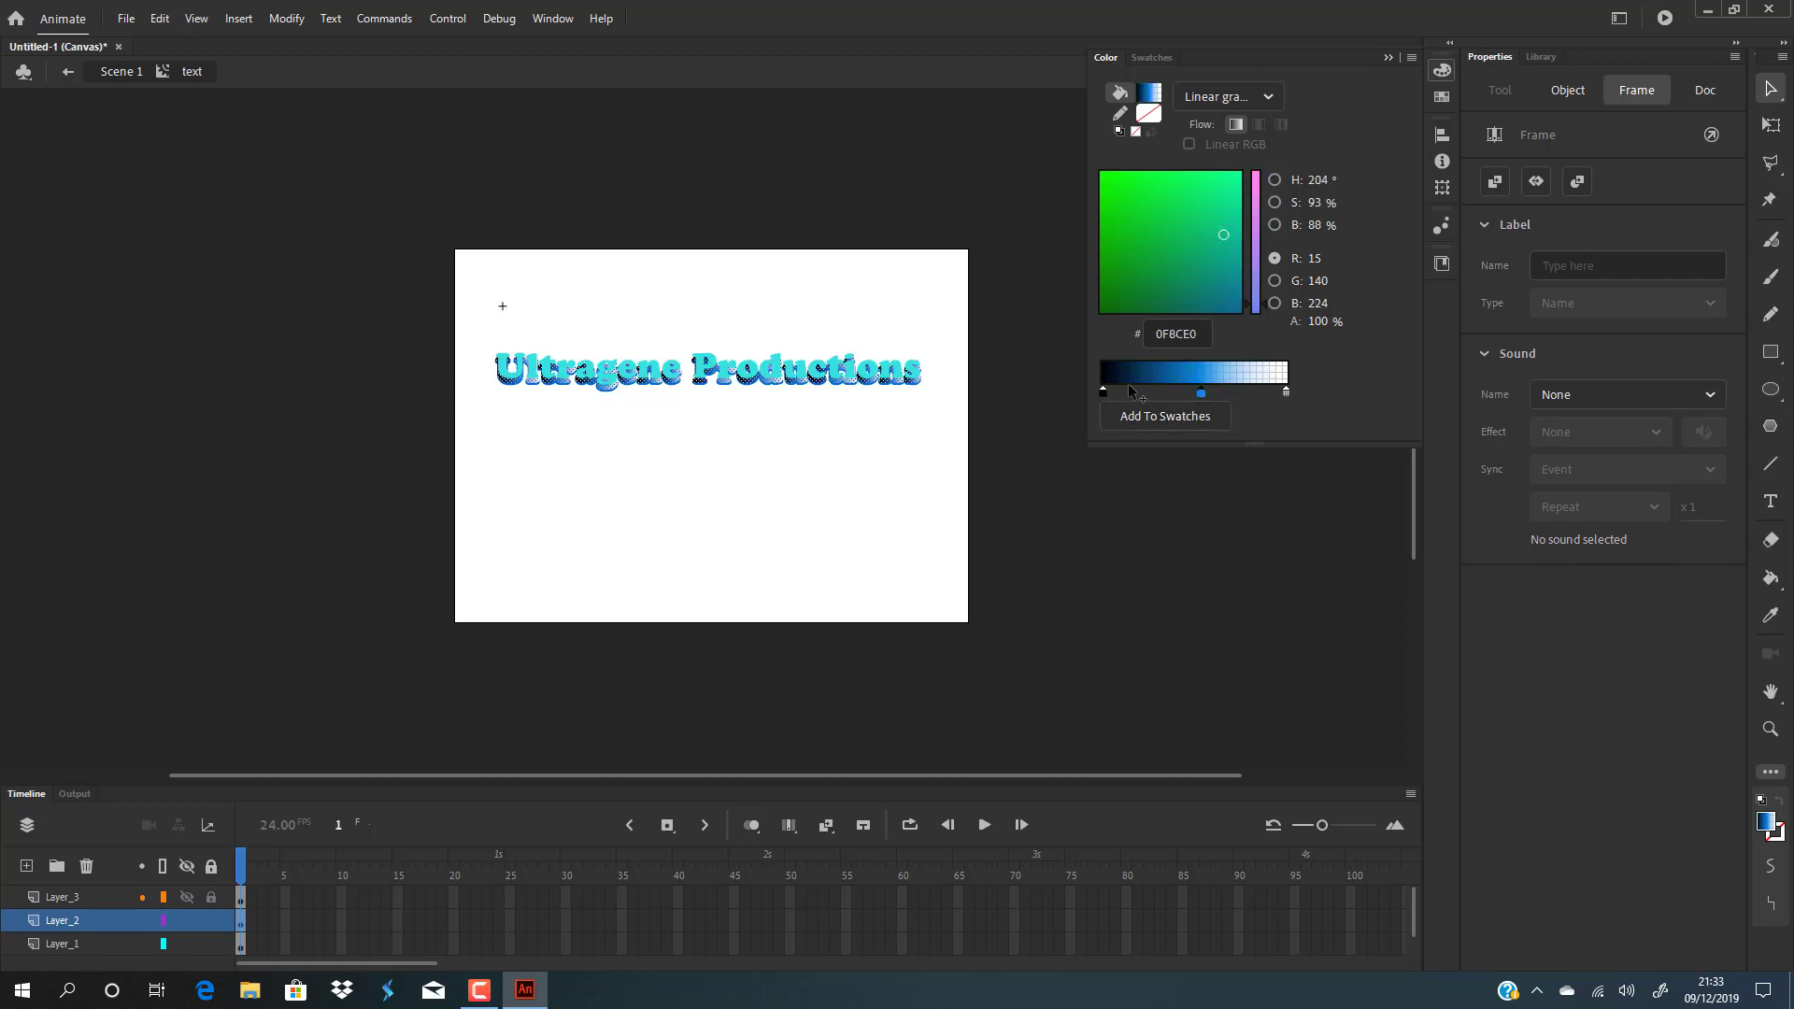
- Remove the black stop from the Layer_2 lettering's gradient and move the blue stop to the gradient's start
{"action": "left_click_drag", "start_coordinate": [1102, 390], "coordinate": [1093, 523]}
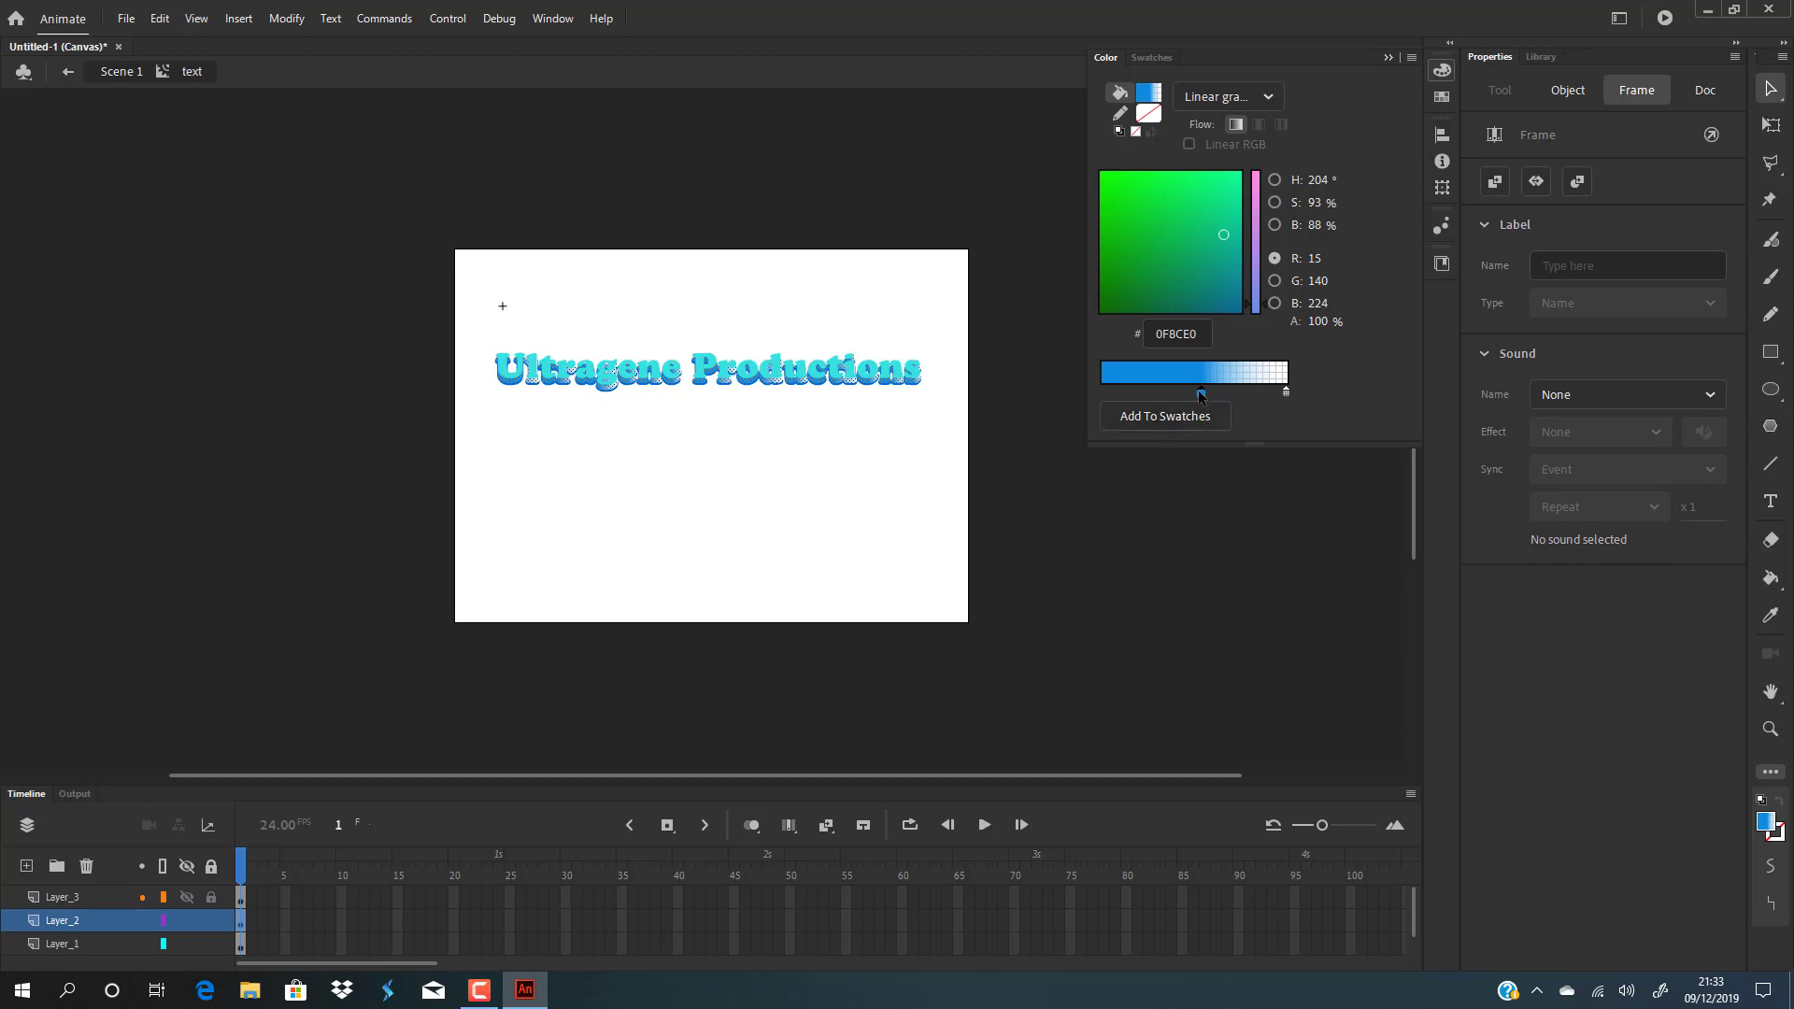
{"action": "left_click_drag", "start_coordinate": [1201, 393], "coordinate": [1088, 394]}
{"action": "left_click", "coordinate": [1009, 456]}
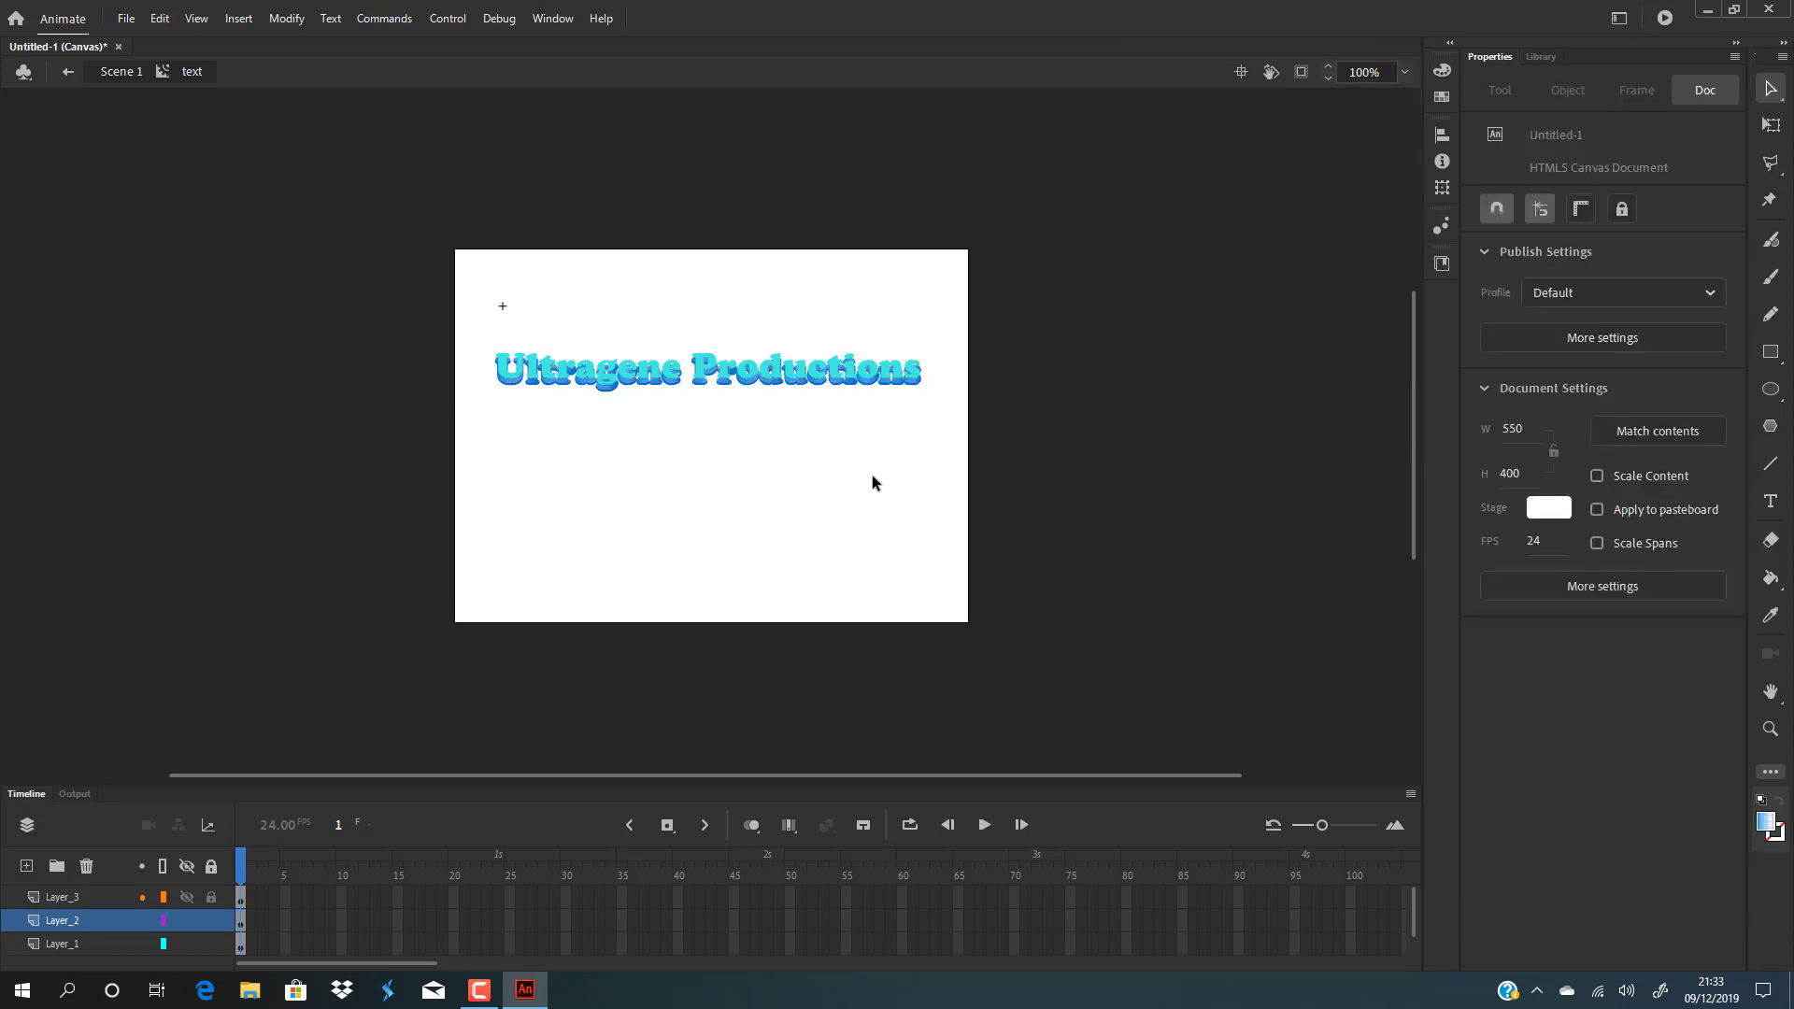
{"action": "left_click", "coordinate": [87, 924]}
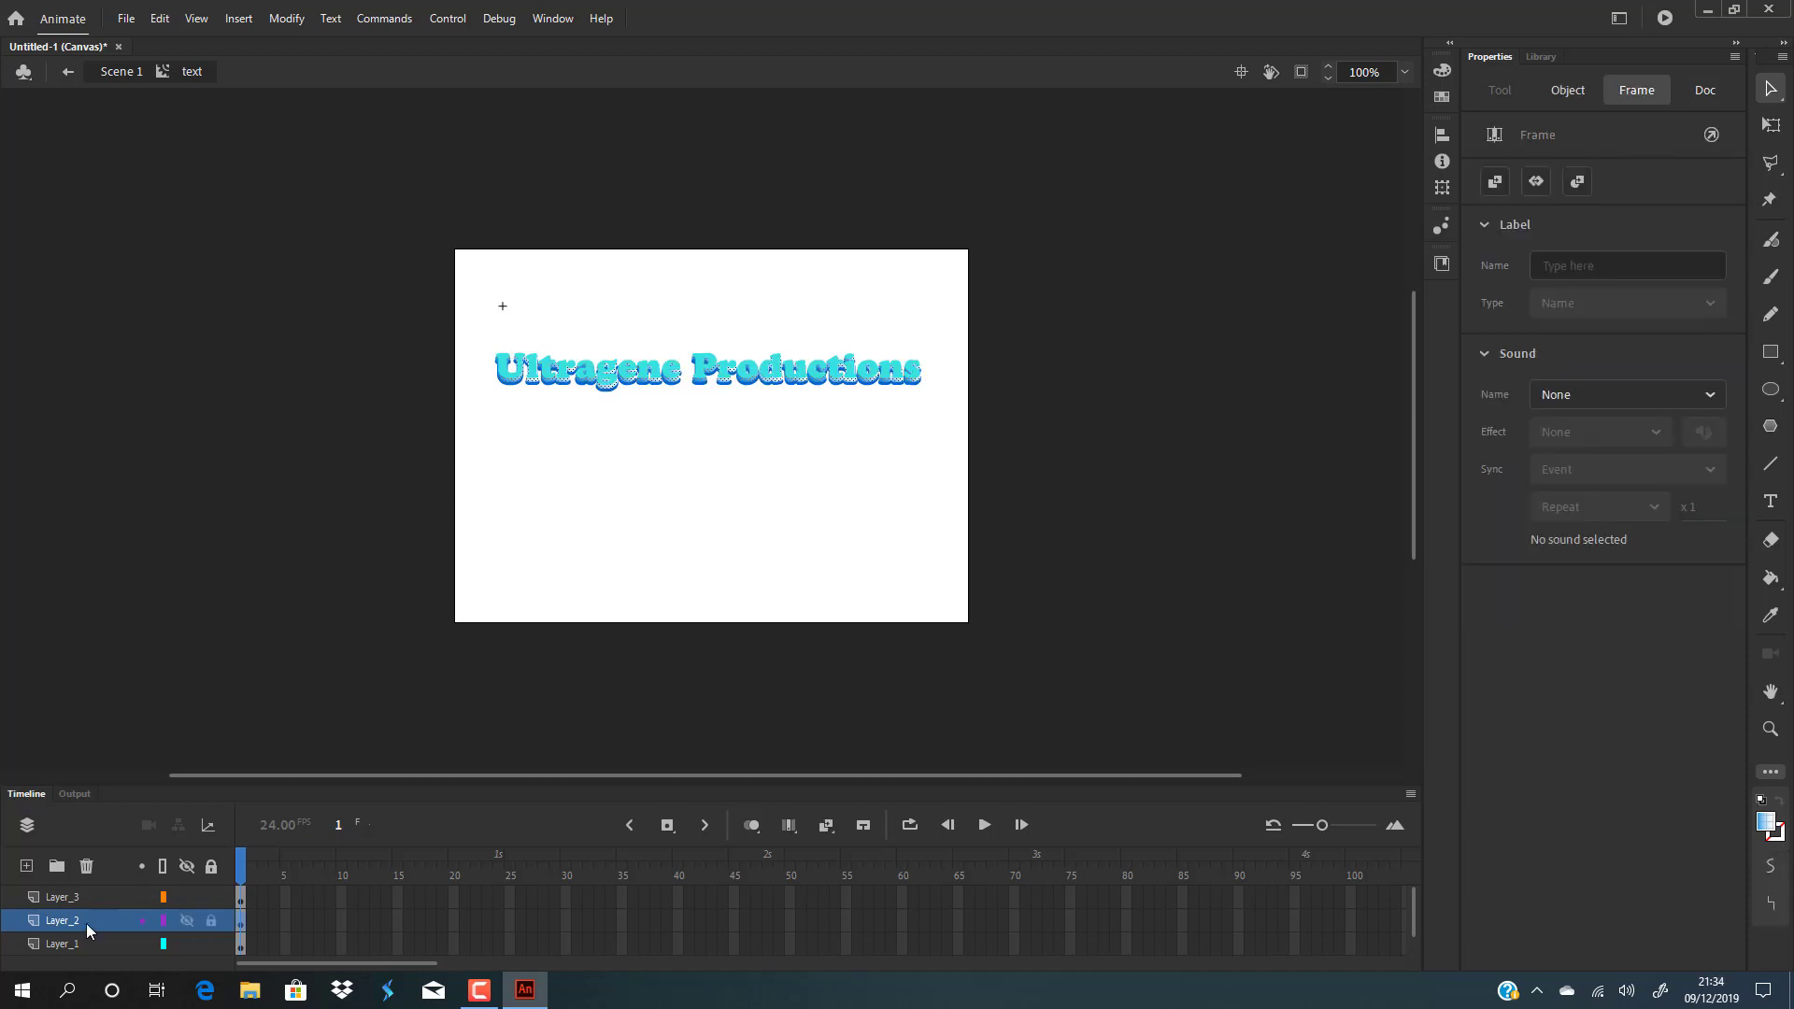
{"action": "left_click", "coordinate": [815, 542]}
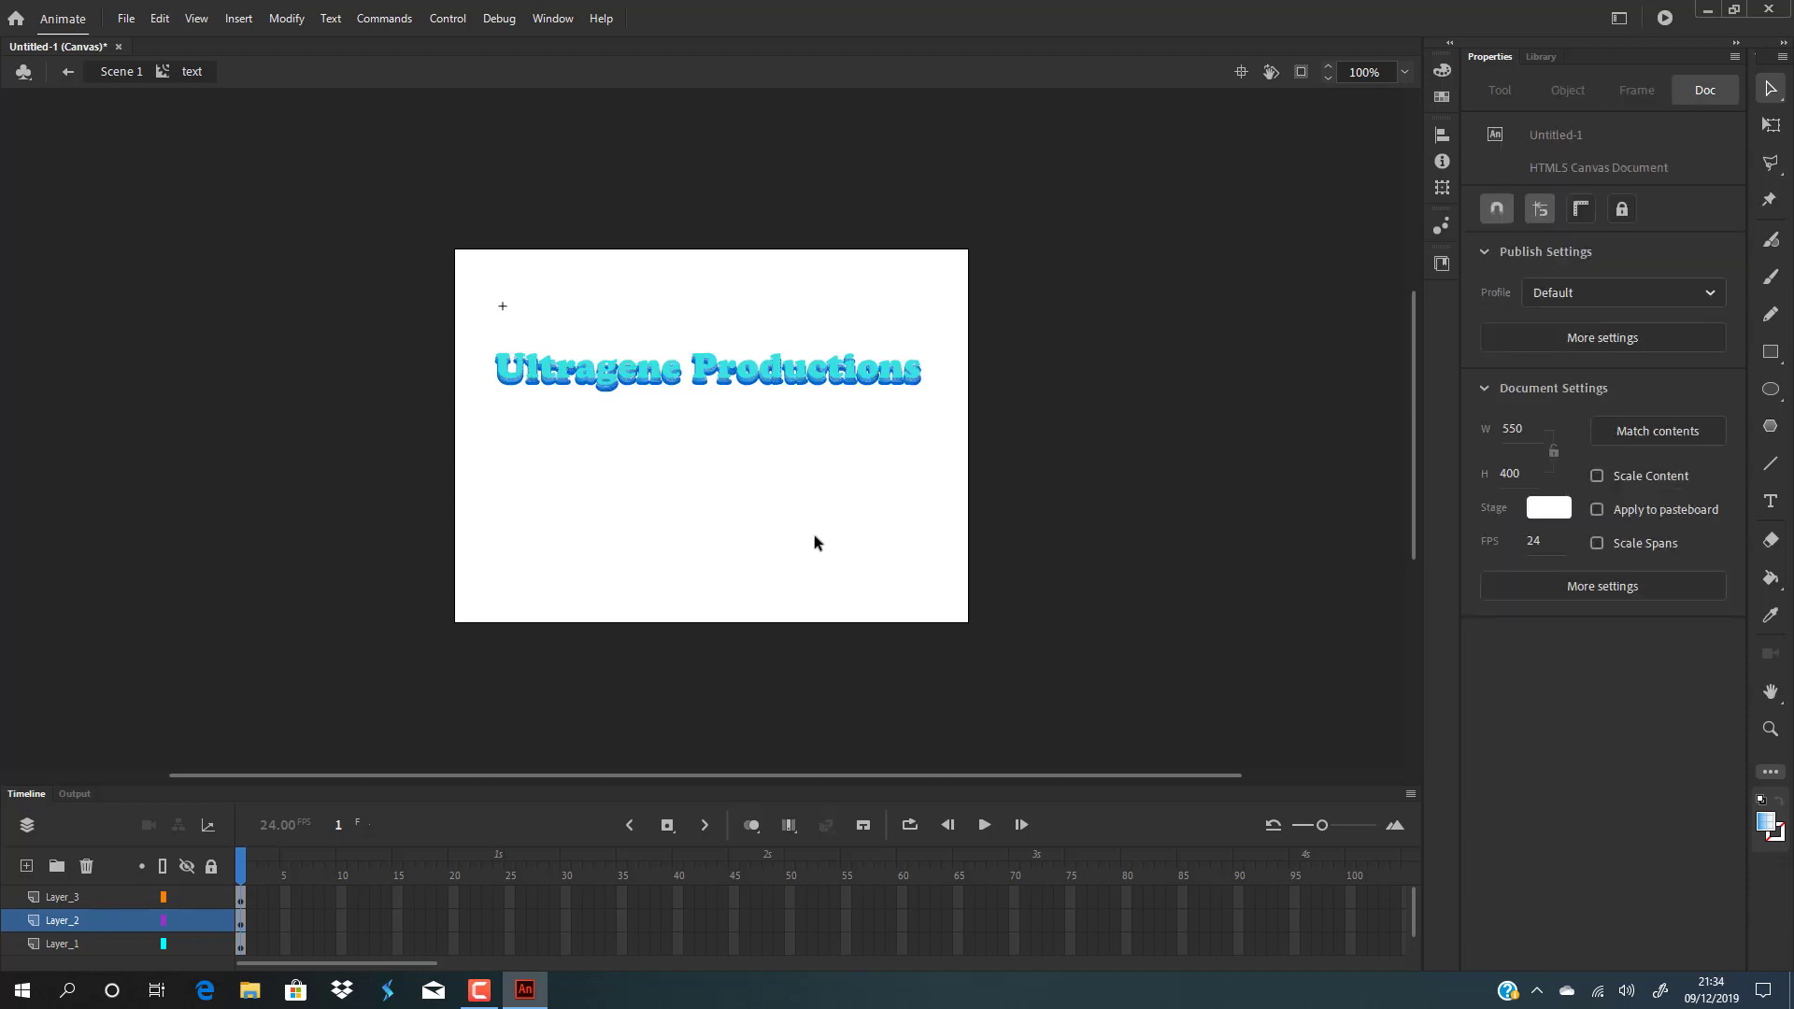
- Fill the lettering on Layer_1 with solid black and deselect it
{"action": "left_click", "coordinate": [77, 945]}
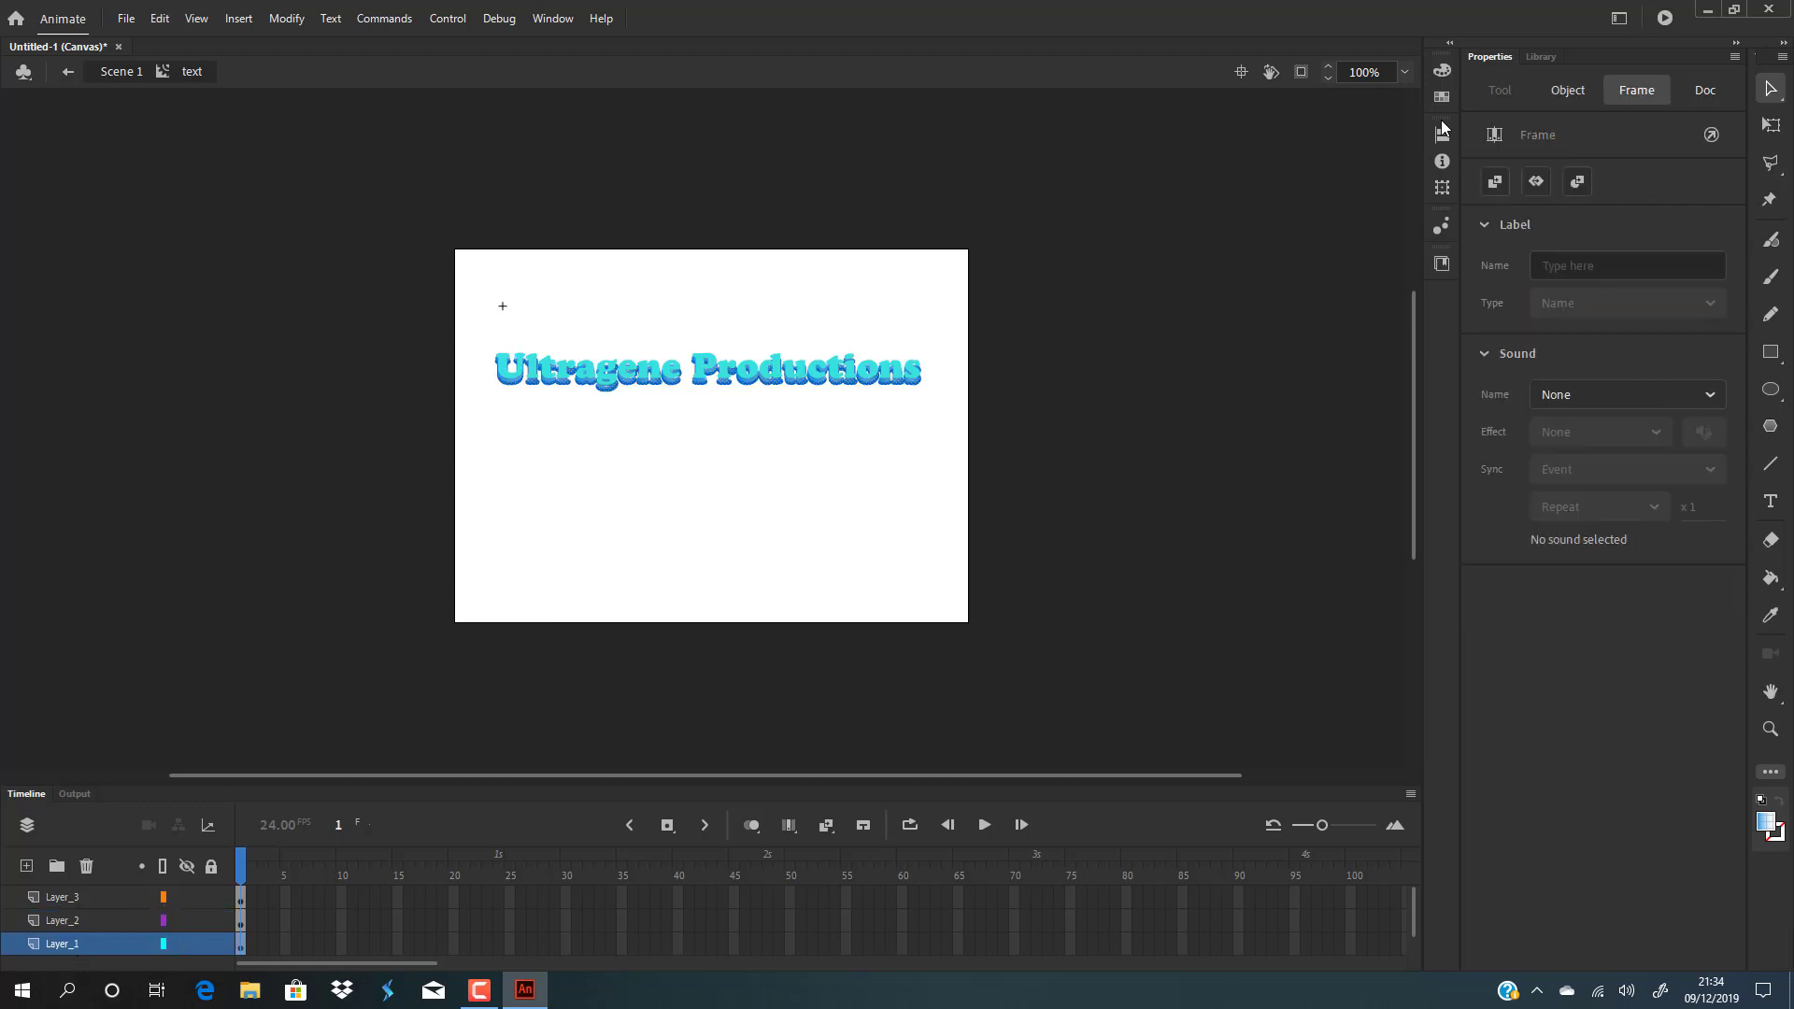
{"action": "left_click", "coordinate": [1405, 72]}
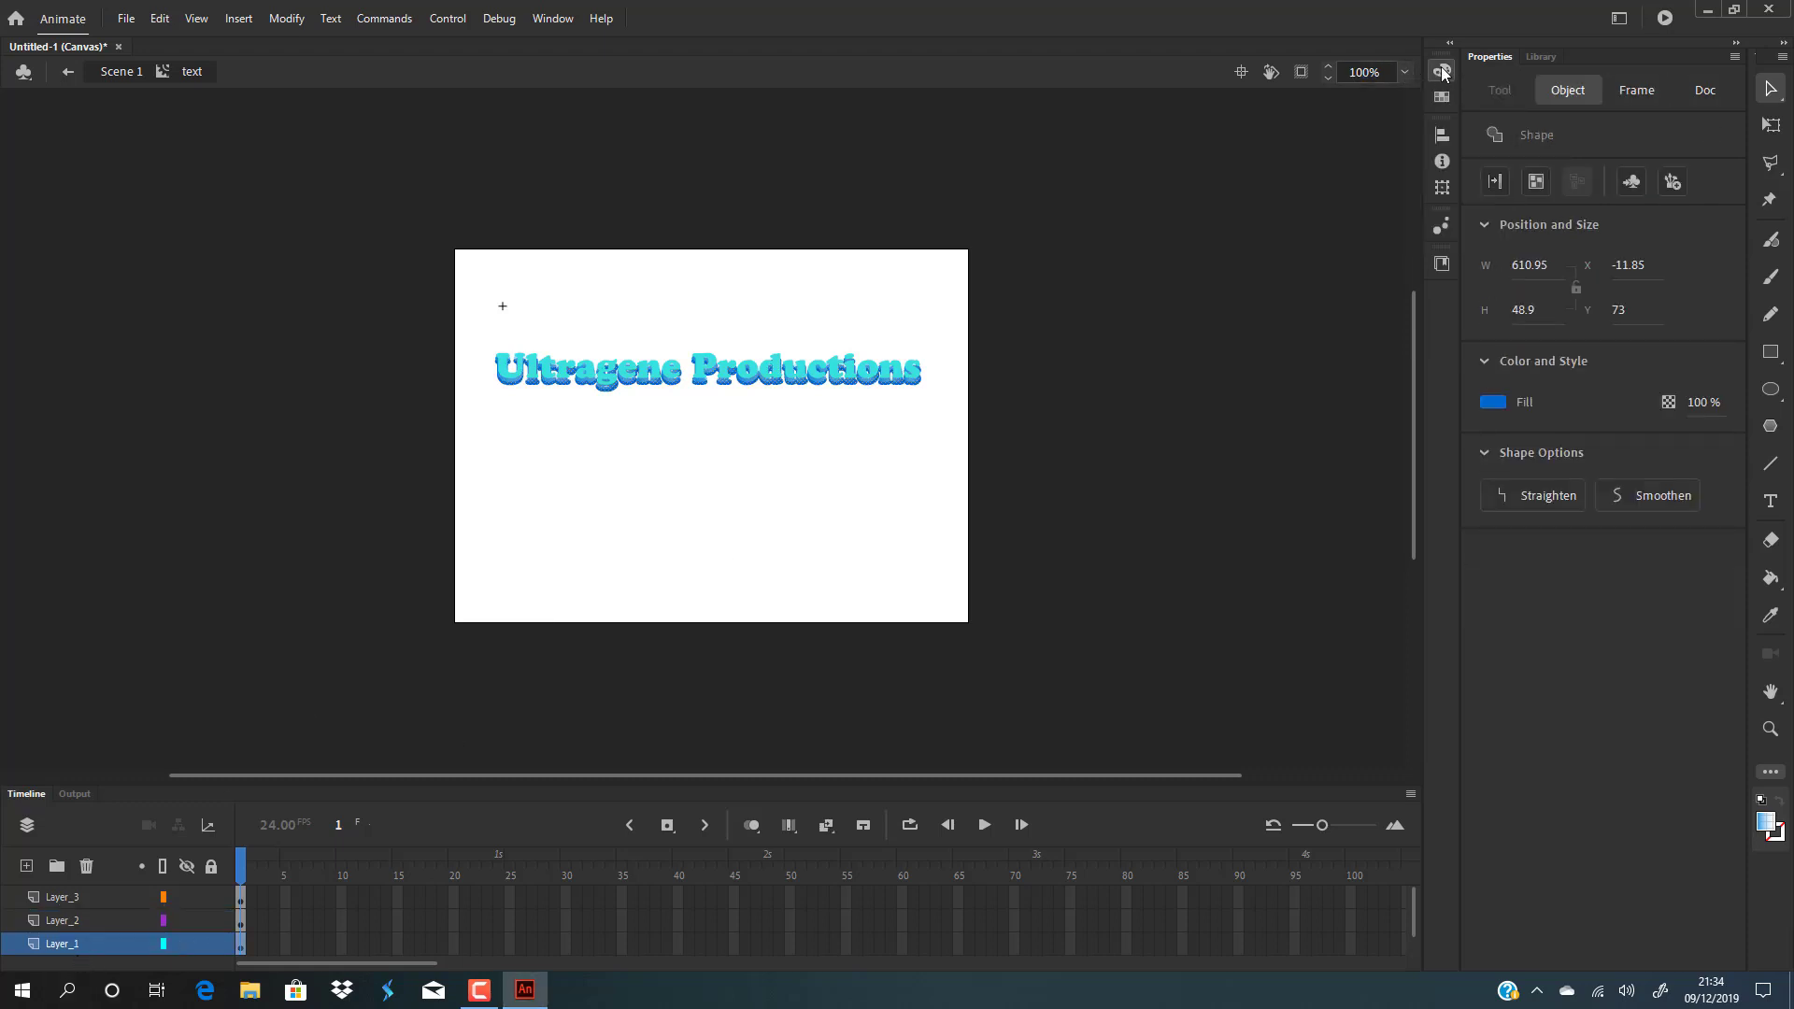
{"action": "left_click", "coordinate": [1438, 71]}
{"action": "left_click", "coordinate": [1158, 95]}
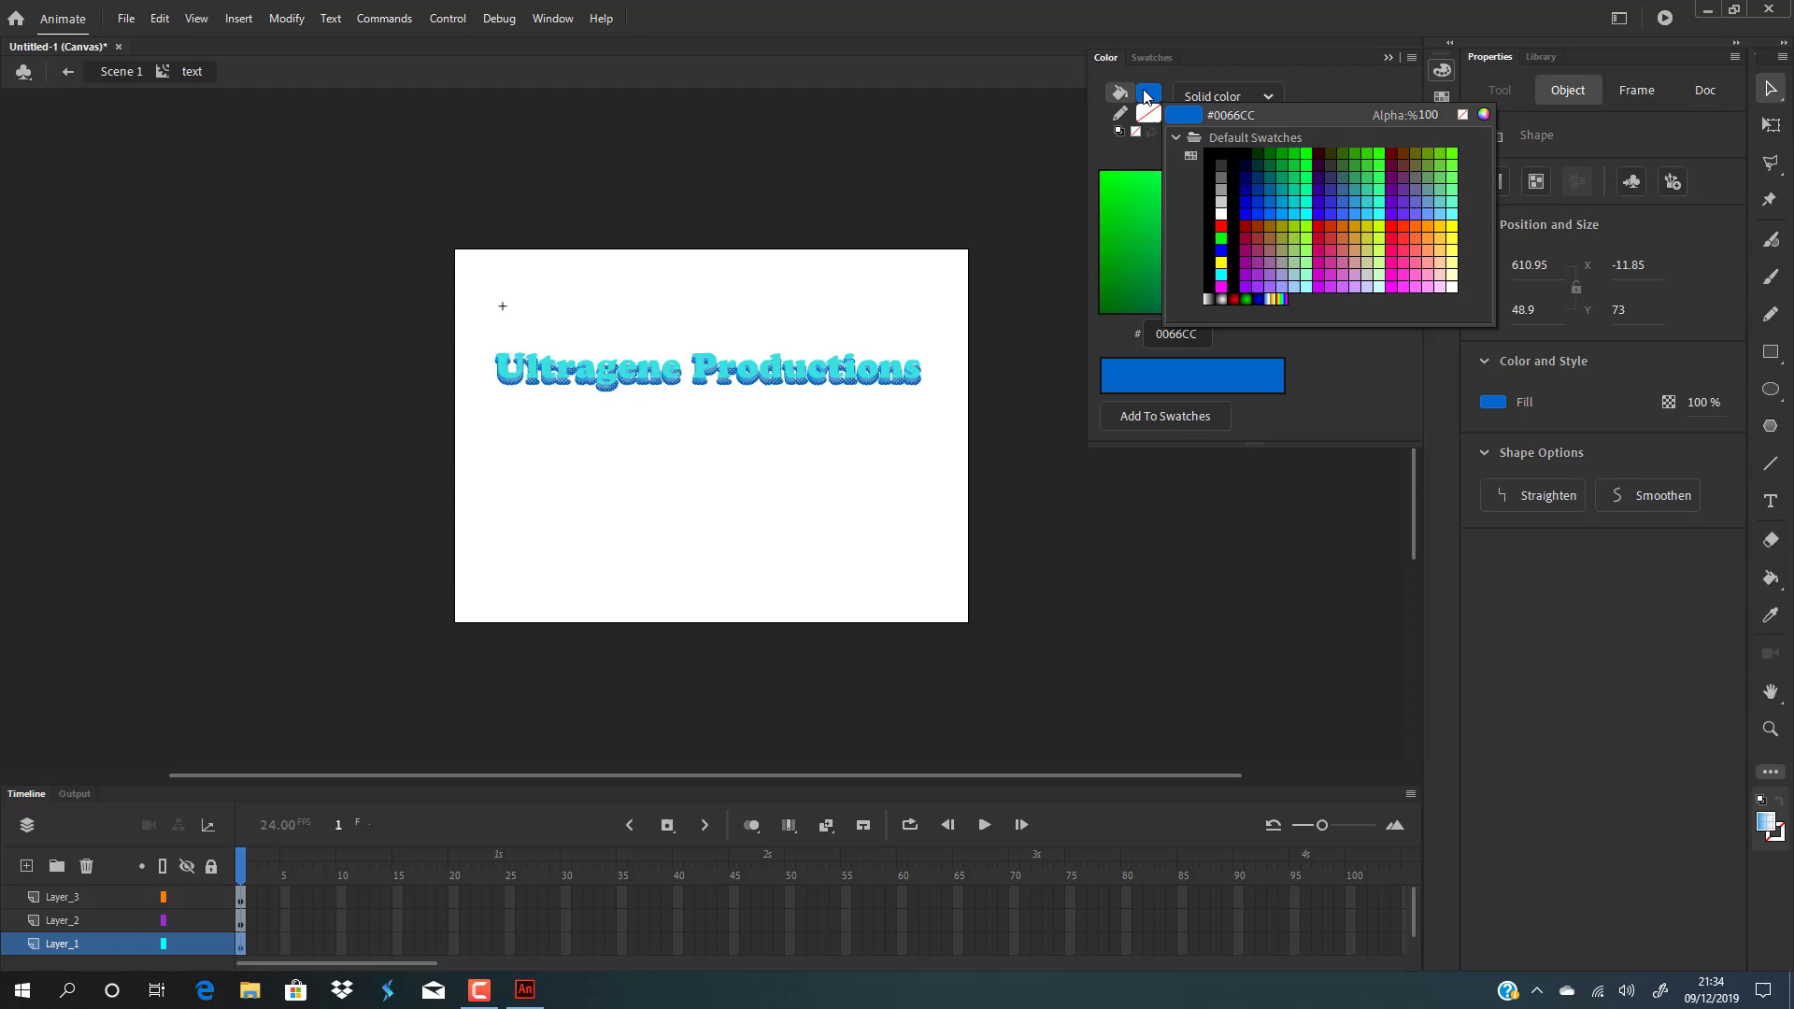
{"action": "left_click", "coordinate": [1229, 155]}
{"action": "left_click", "coordinate": [809, 572]}
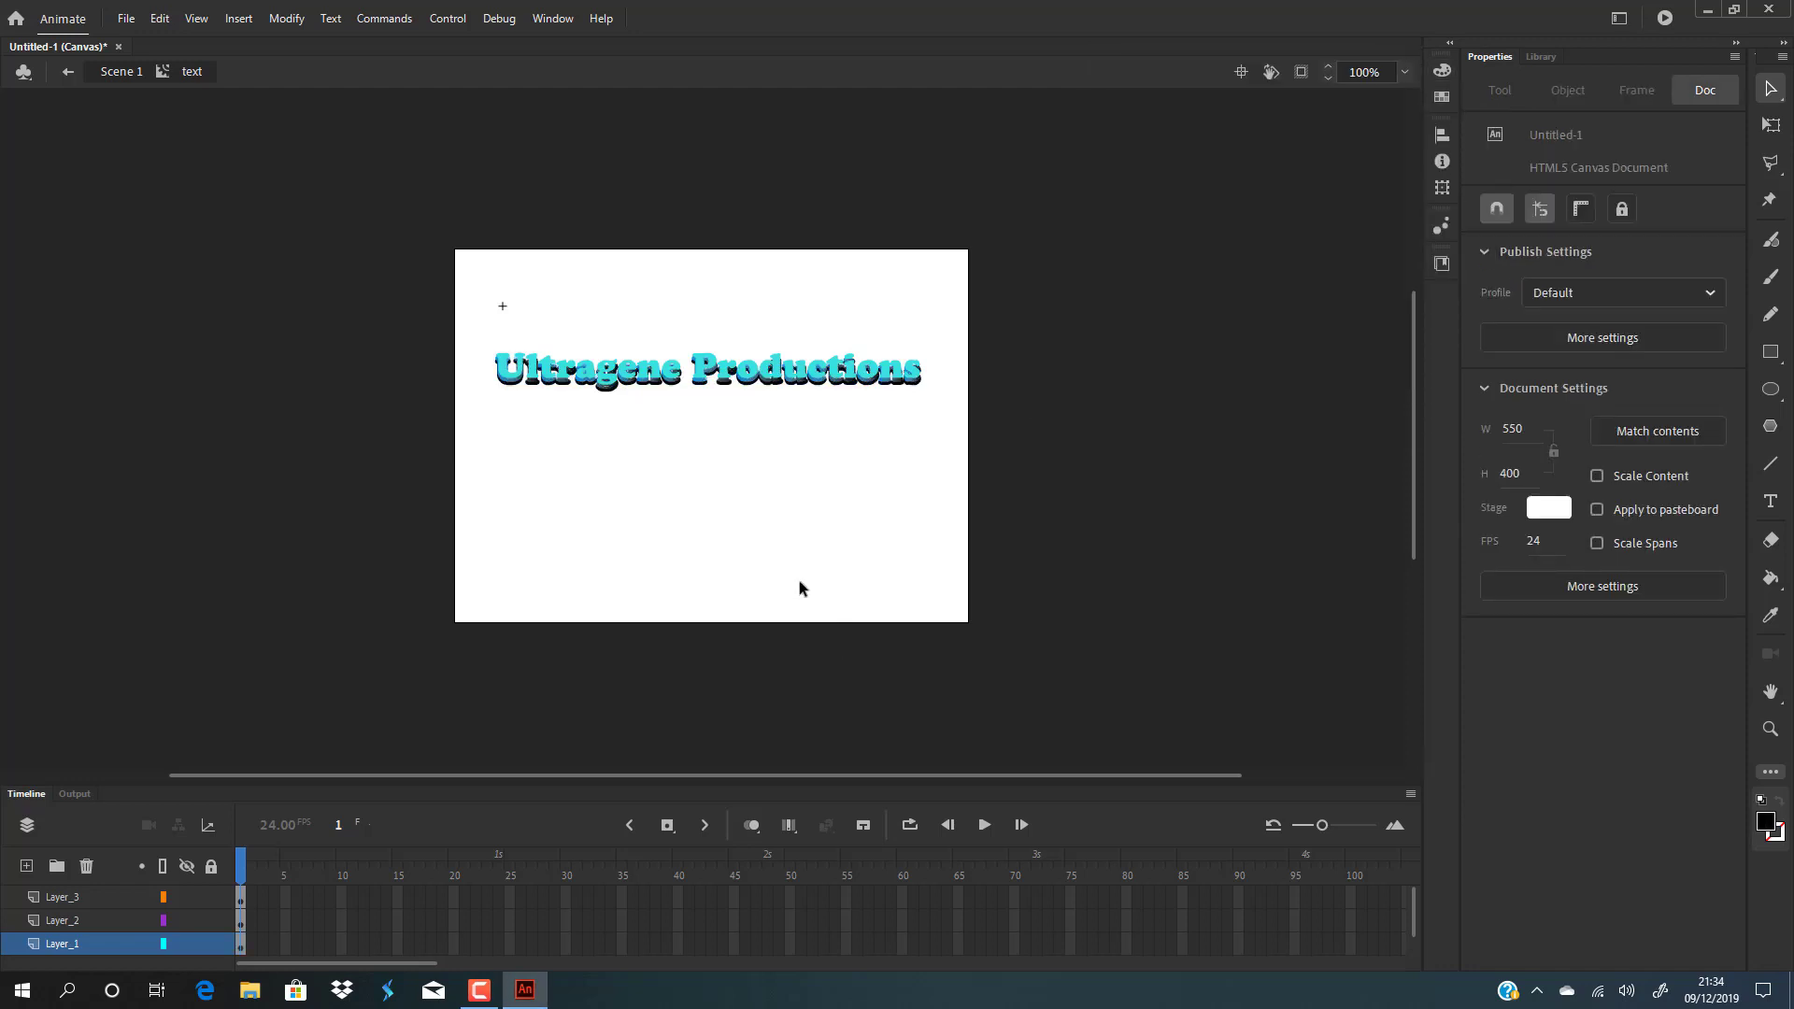
- Return to Scene 1 and move the text movie clip on the stage to about X 71, Y 91
{"action": "left_click", "coordinate": [69, 901]}
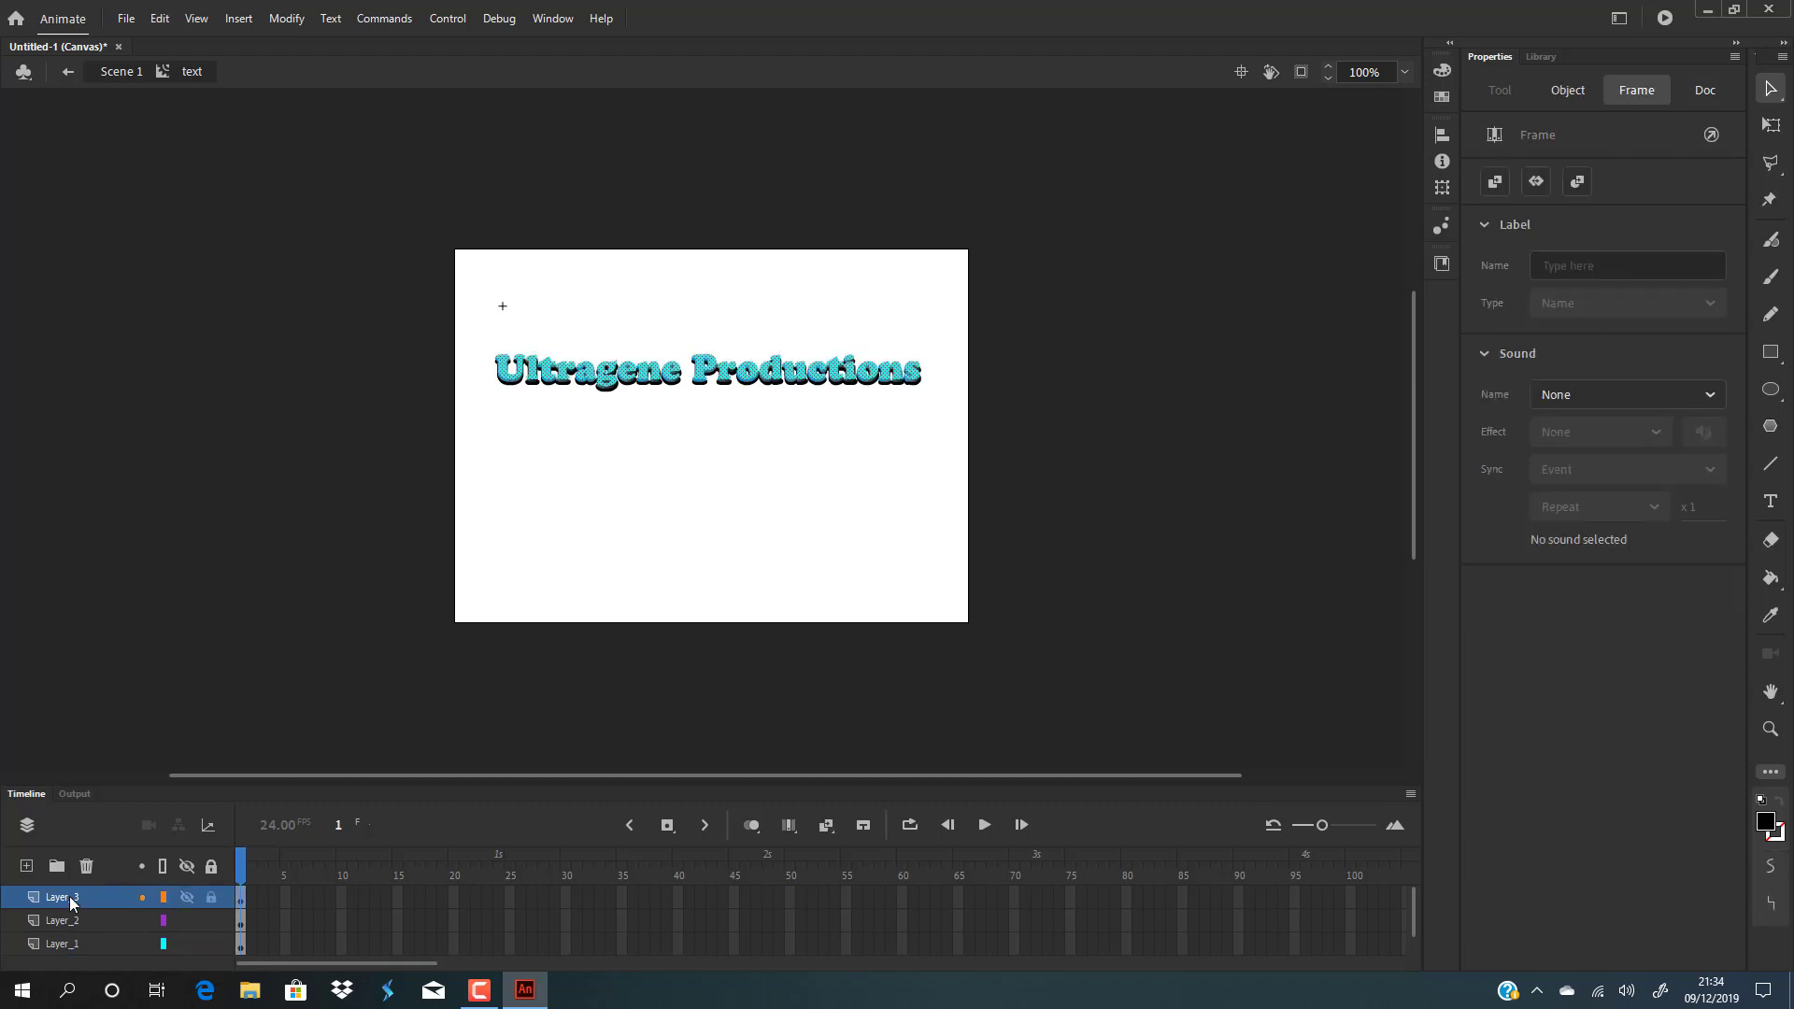
{"action": "left_click", "coordinate": [693, 495]}
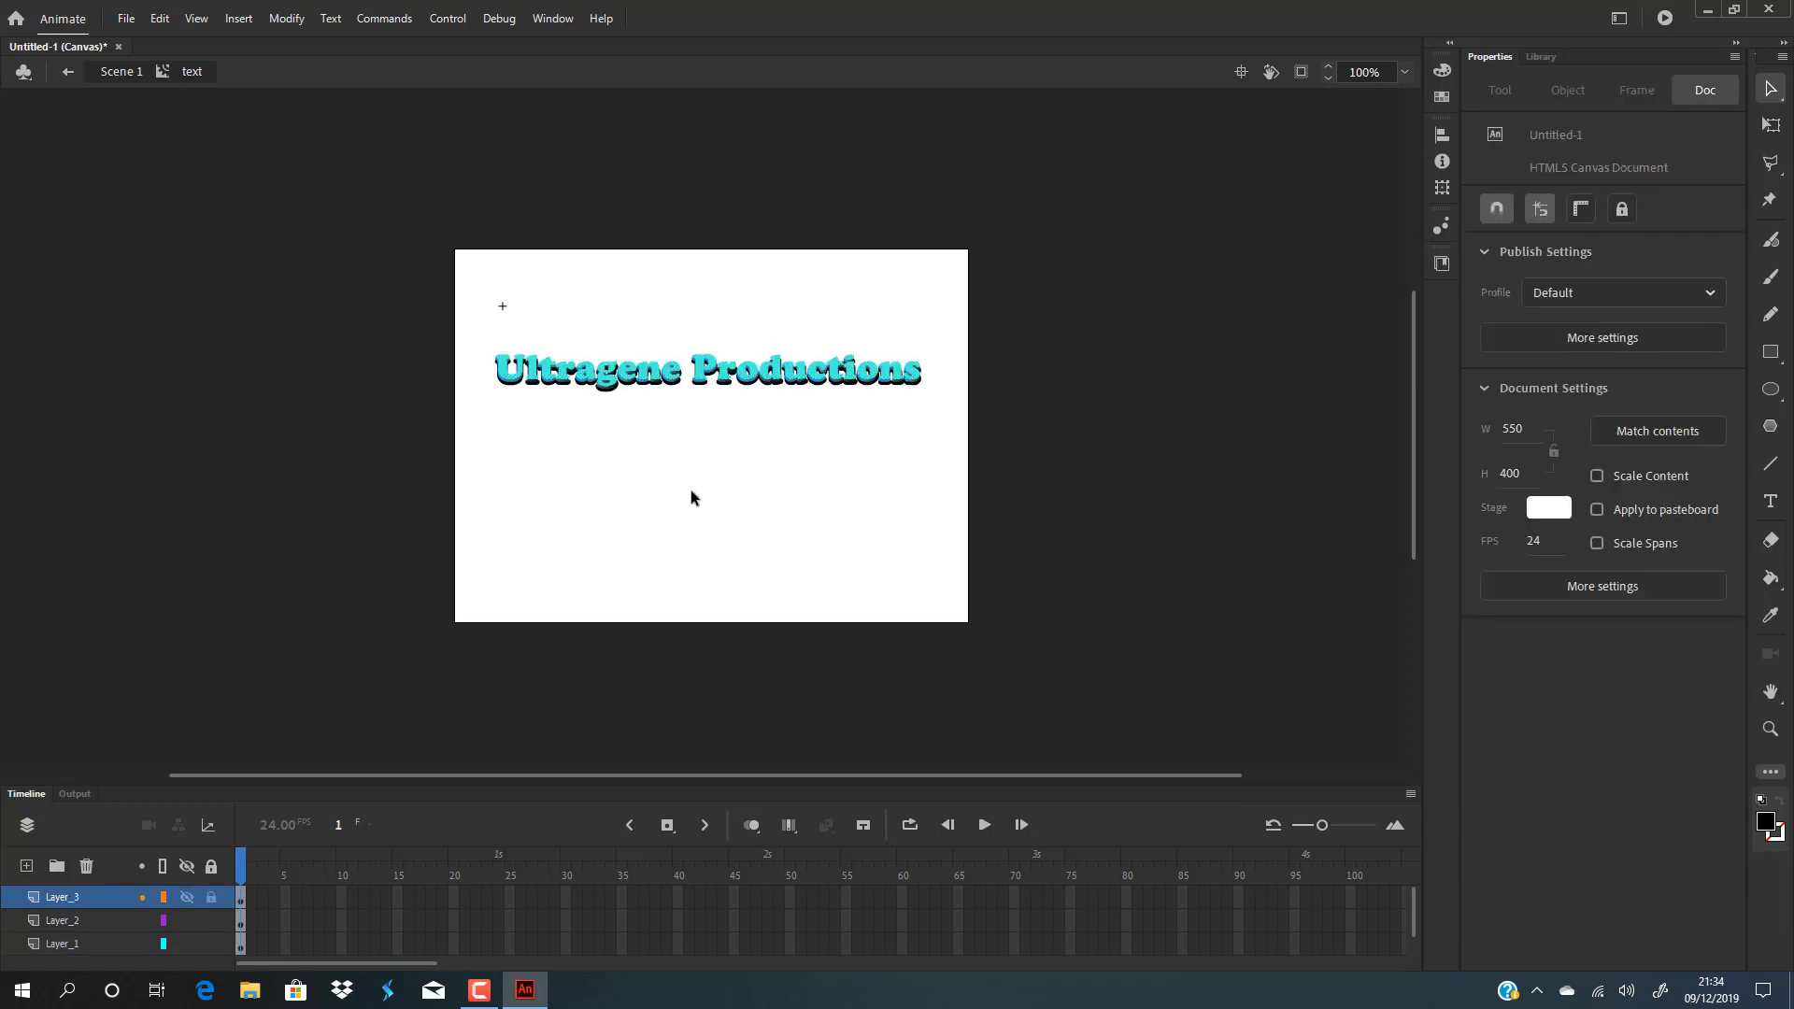
{"action": "double_click", "coordinate": [808, 508]}
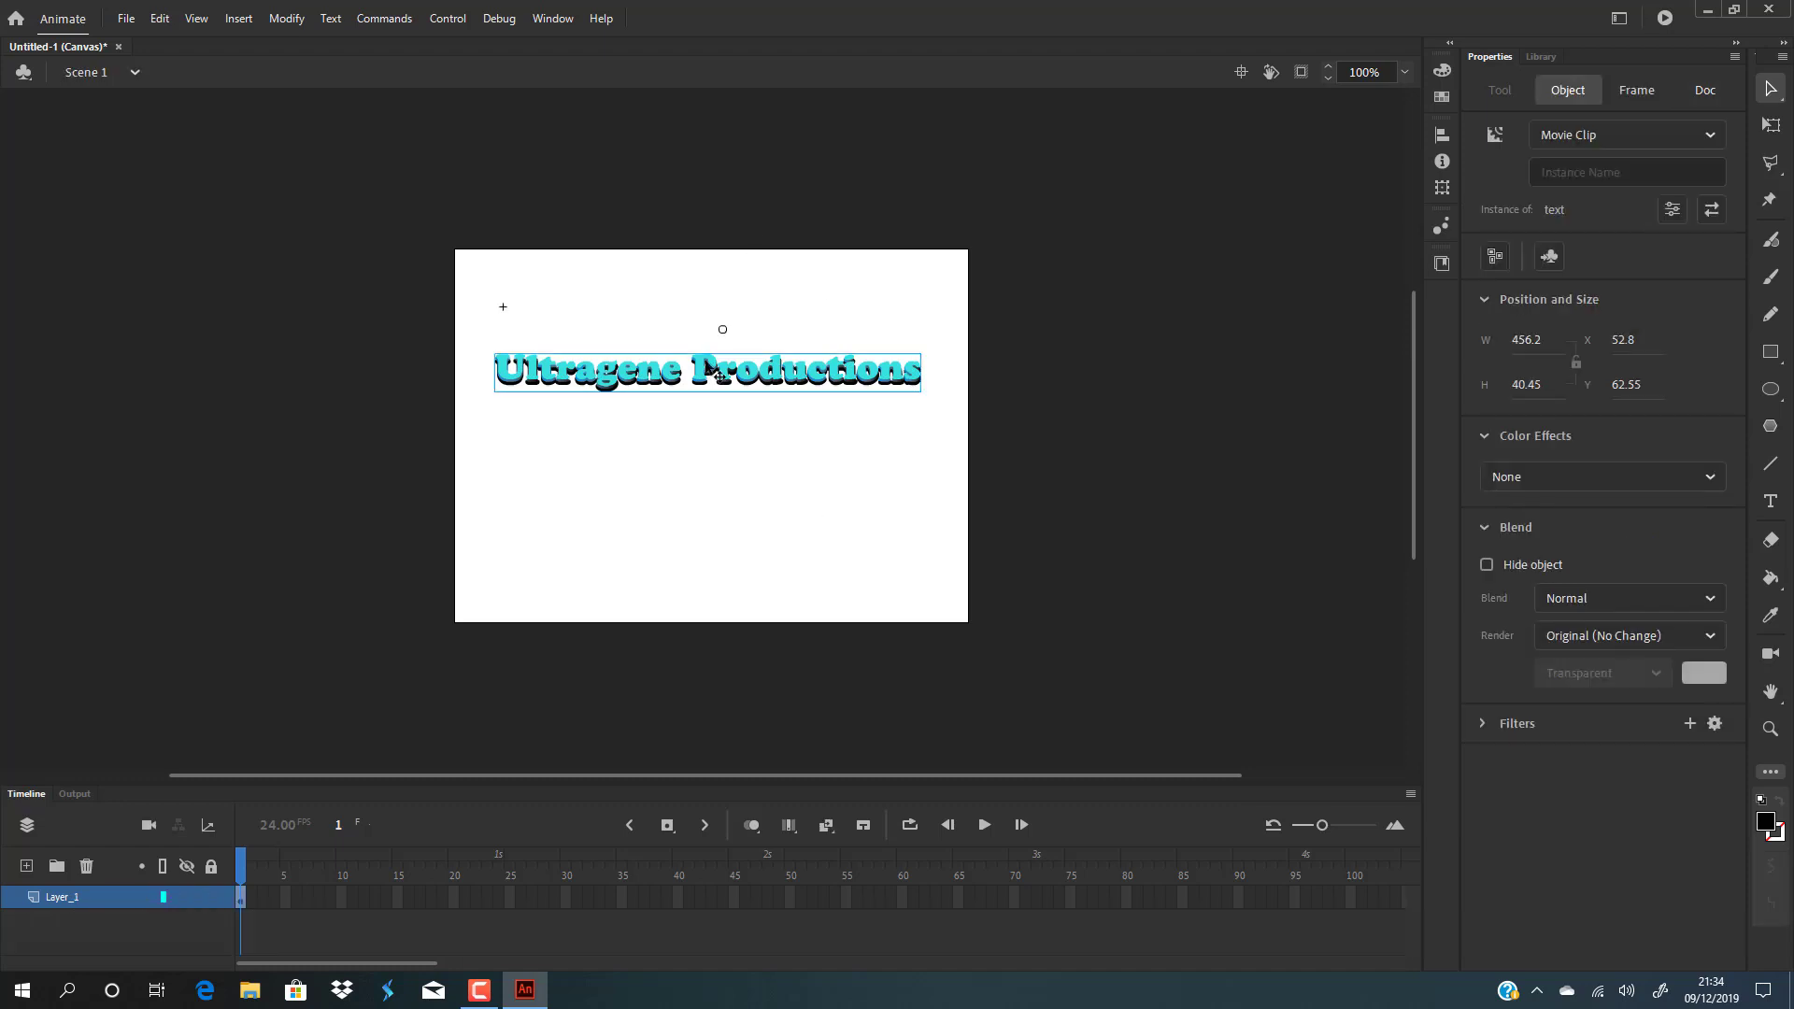
{"action": "left_click_drag", "start_coordinate": [708, 364], "coordinate": [717, 310]}
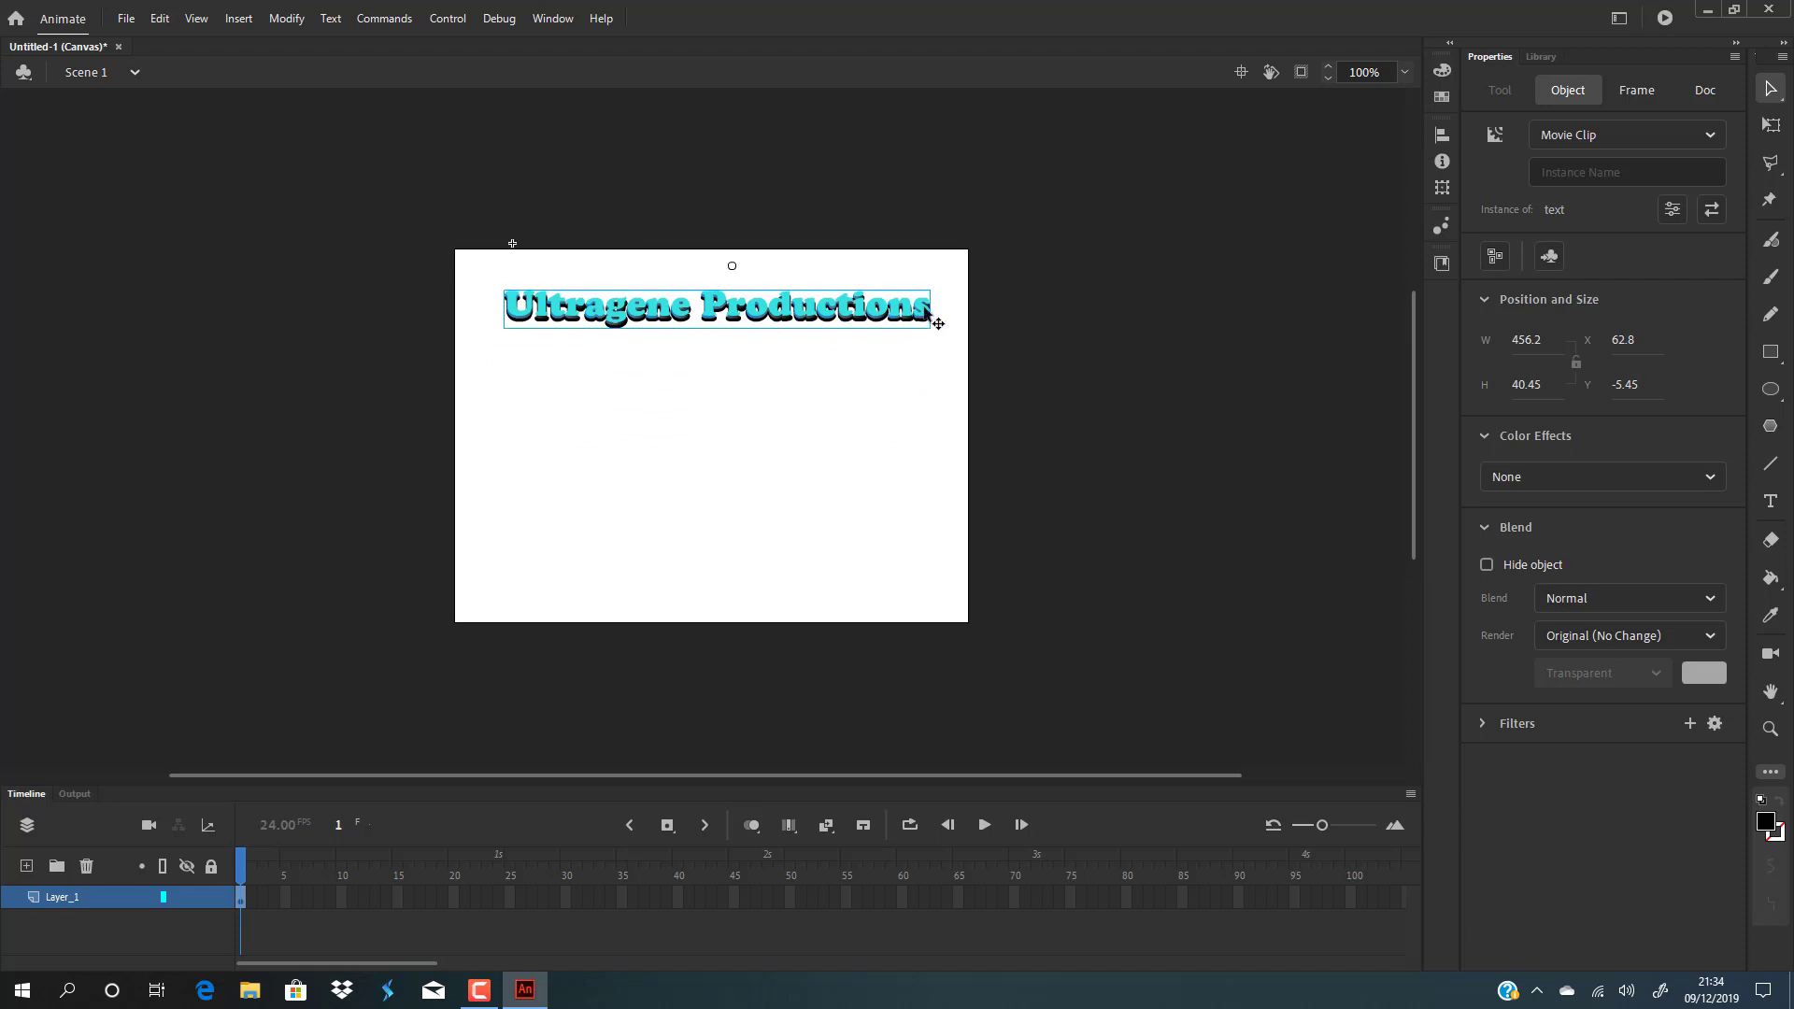
{"action": "left_click_drag", "start_coordinate": [717, 315], "coordinate": [749, 446]}
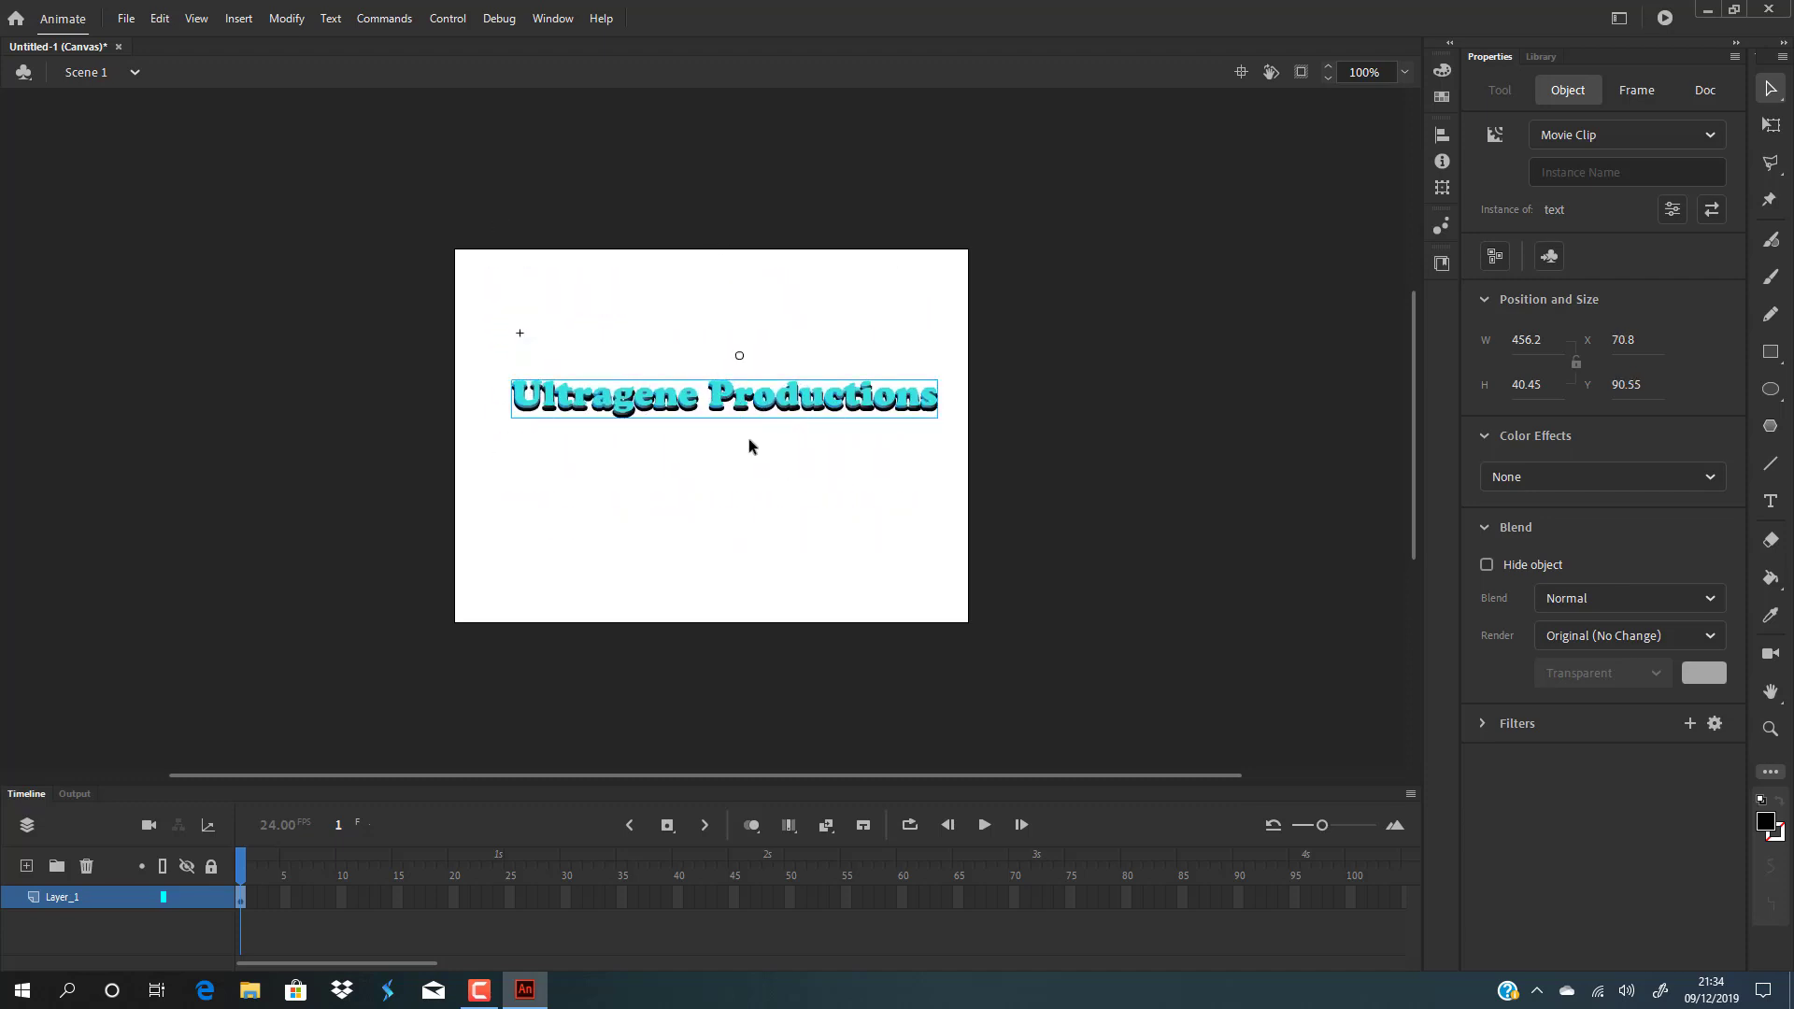
{"action": "left_click", "coordinate": [714, 491]}
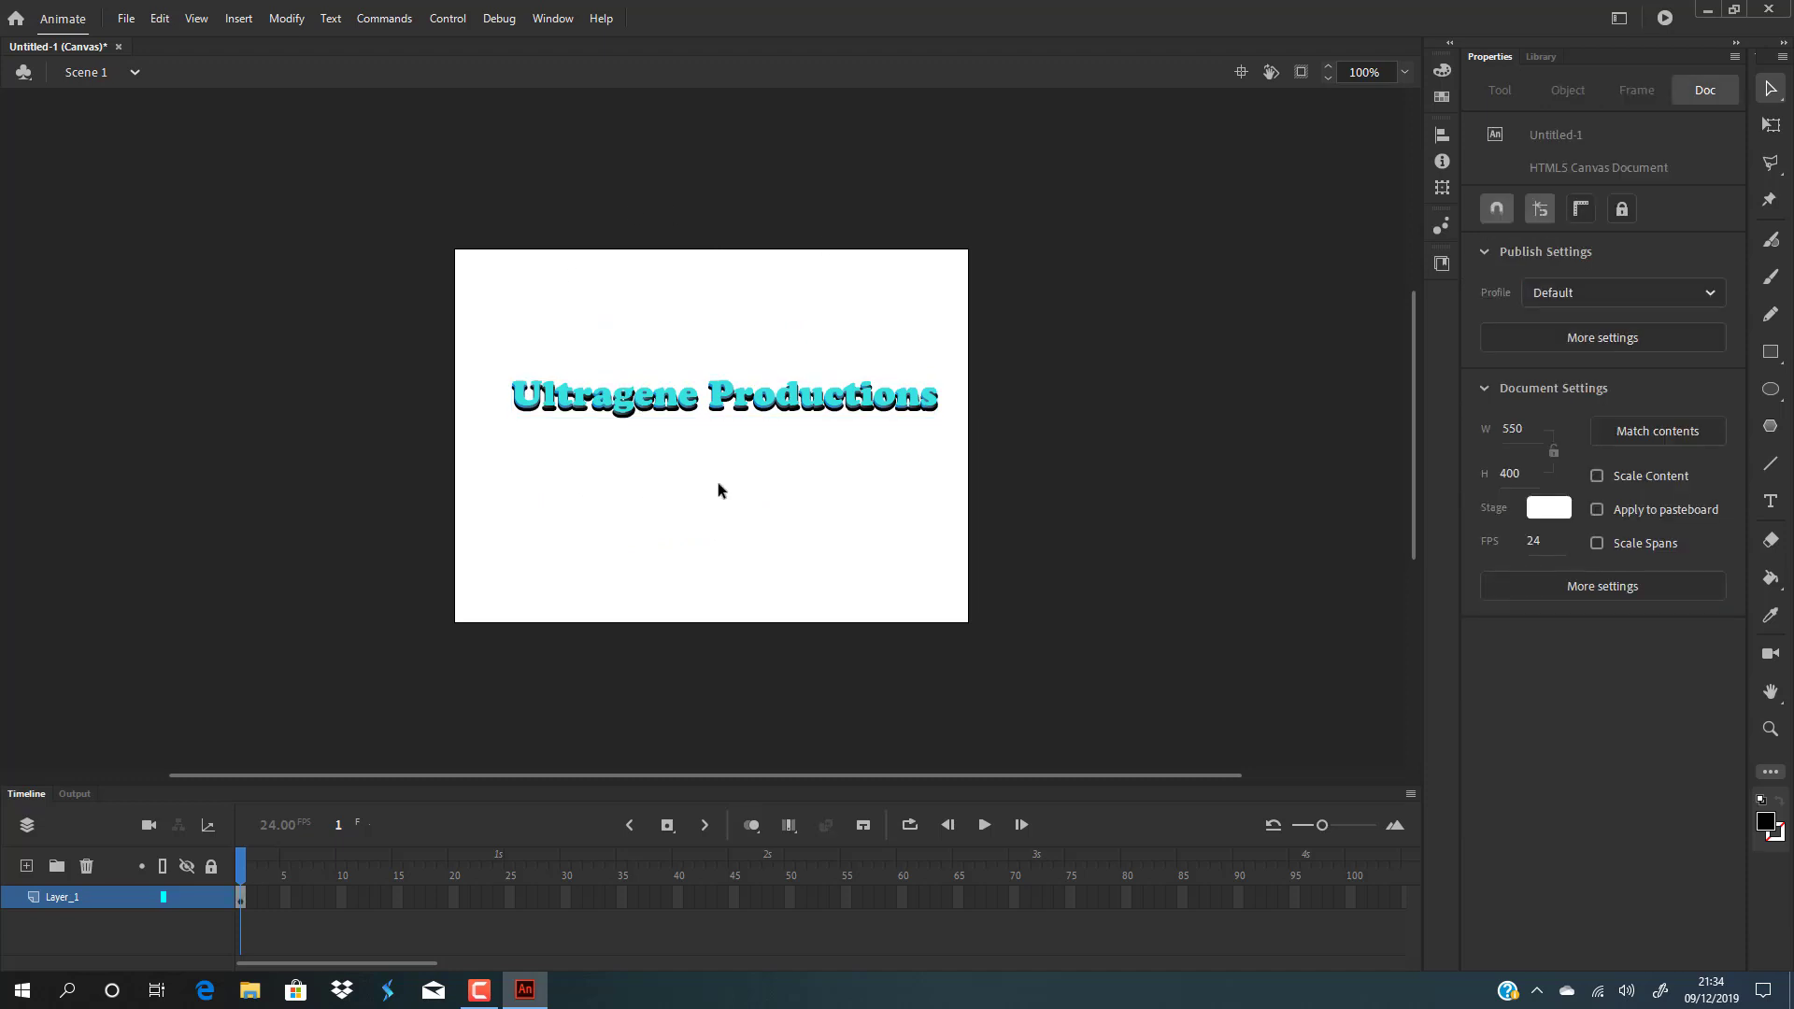
- Inside the text movie clip, try shifting the upper part of the lettering up slightly, and return to Scene 1
{"action": "double_click", "coordinate": [747, 421]}
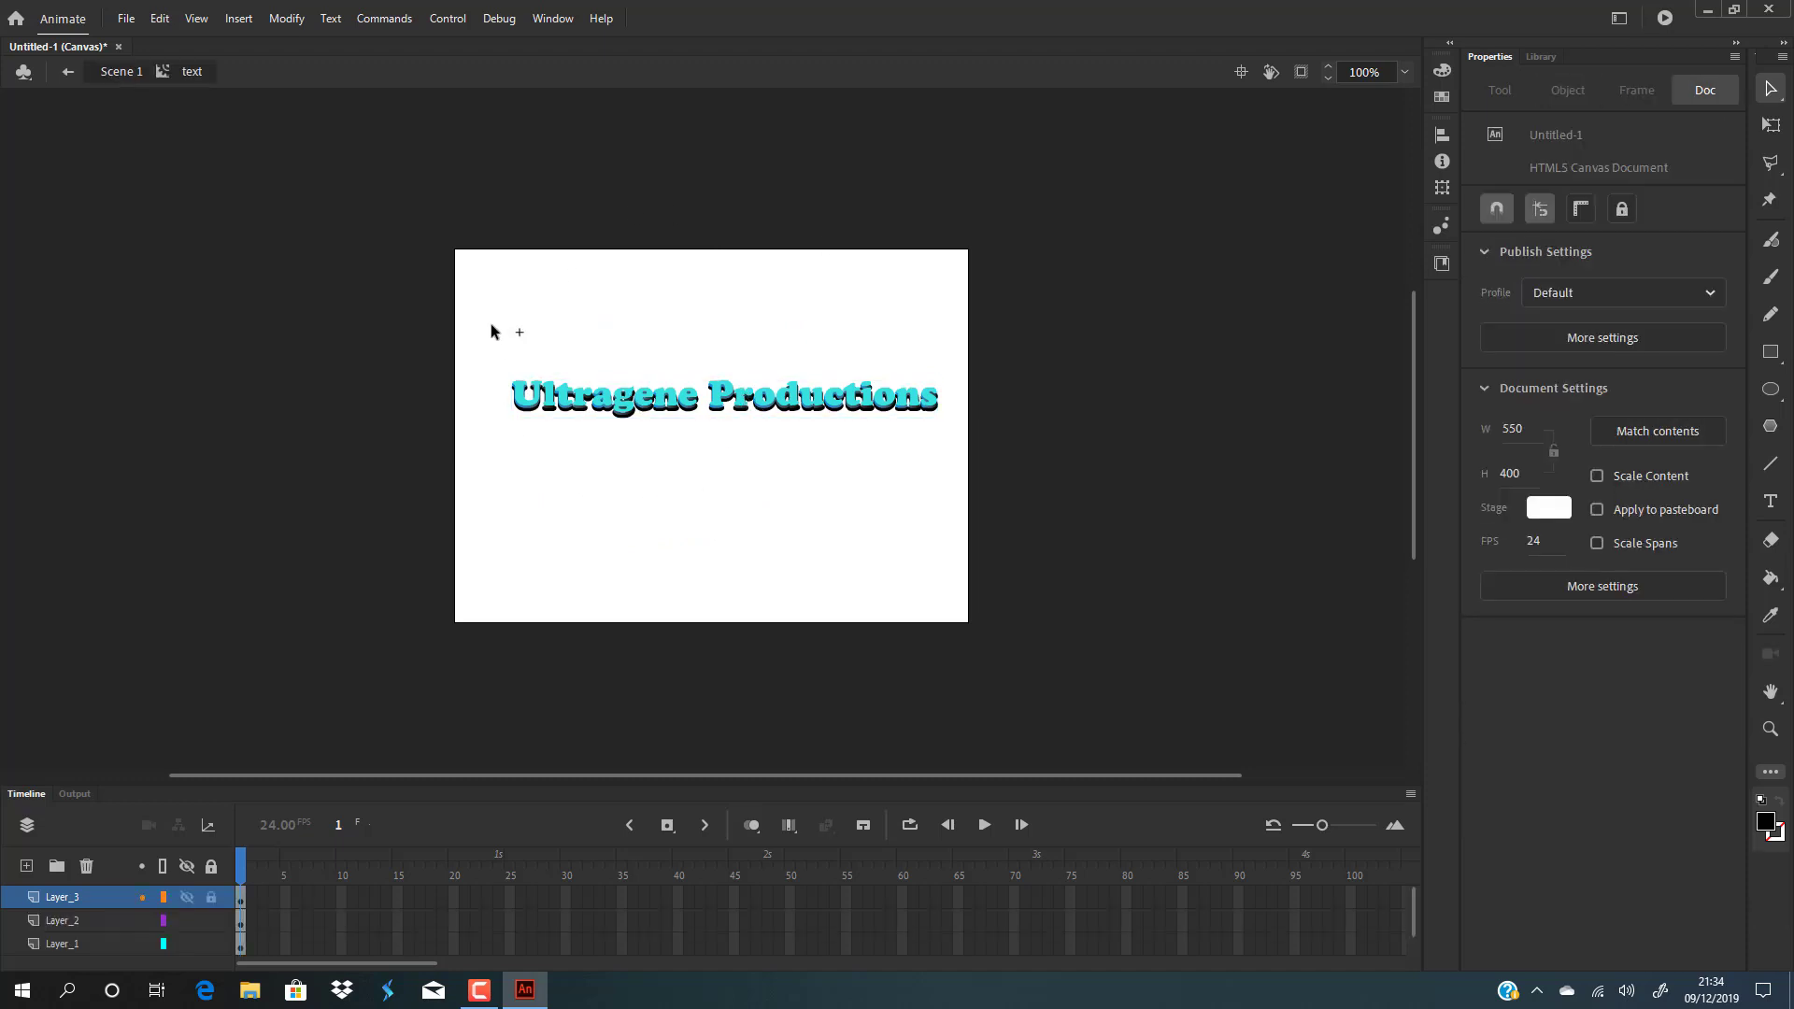
{"action": "left_click_drag", "start_coordinate": [490, 321], "coordinate": [978, 404]}
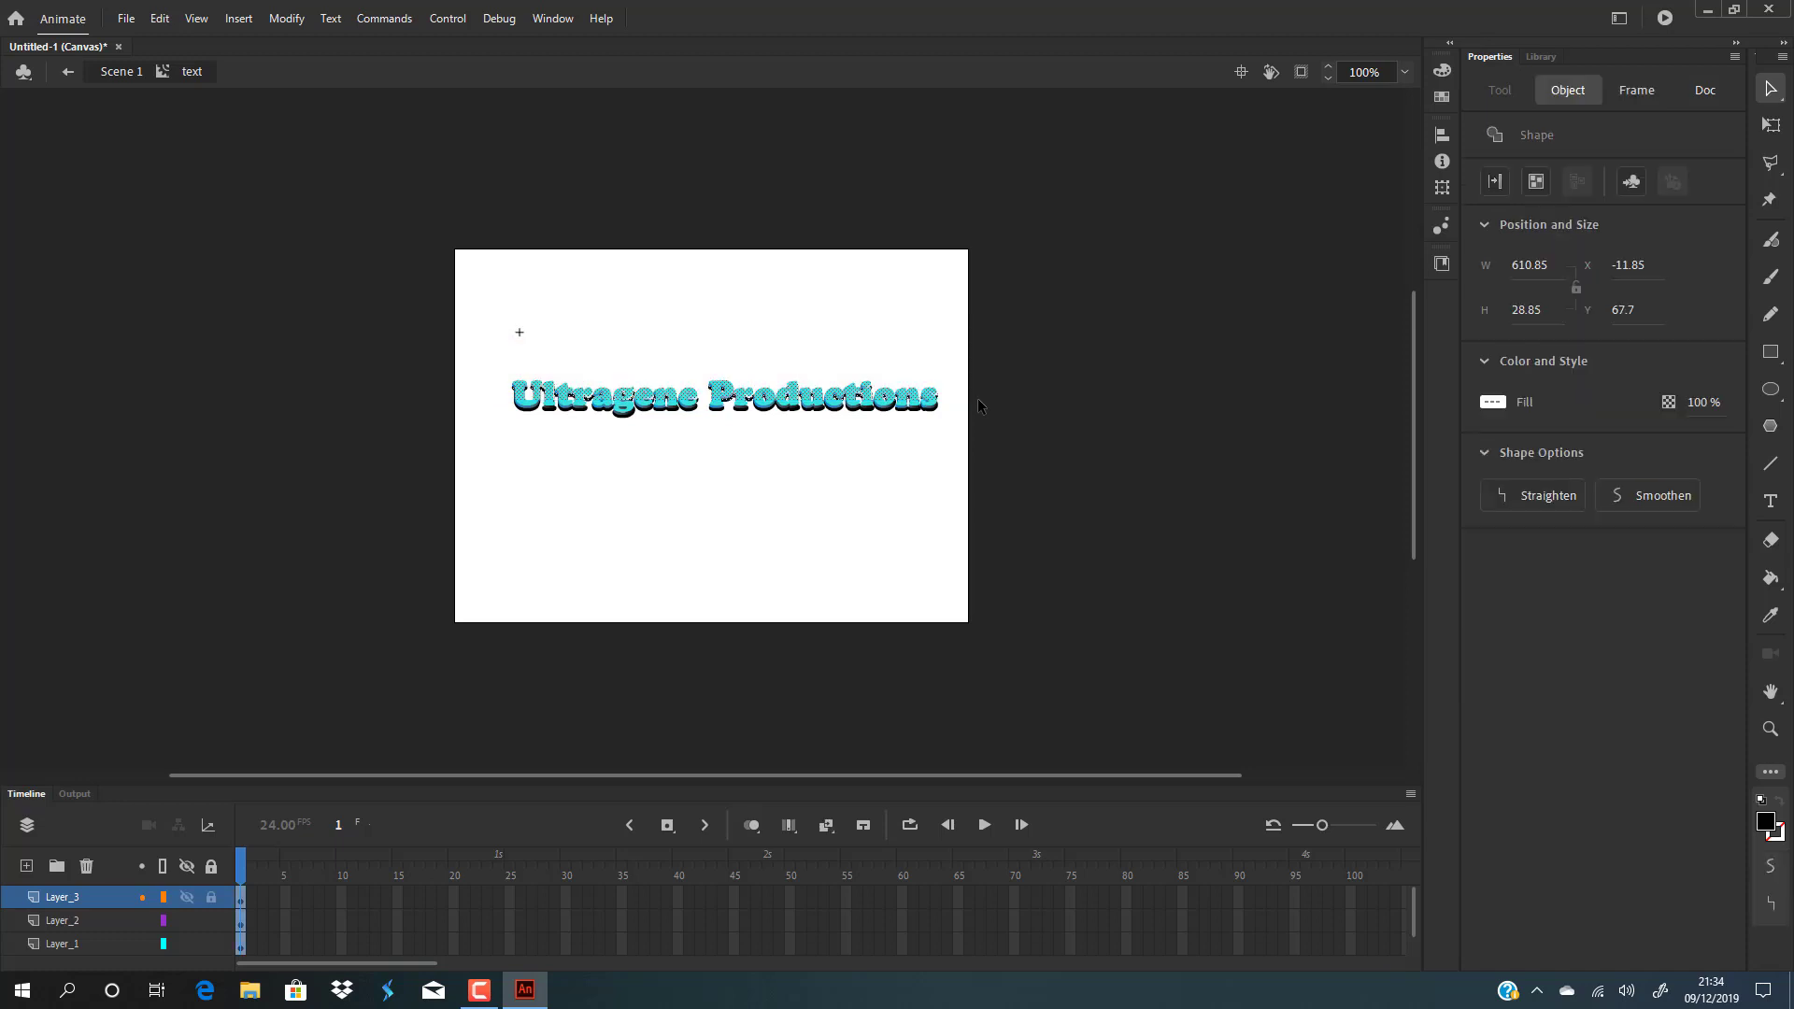
{"action": "left_click", "coordinate": [865, 468]}
{"action": "left_click_drag", "start_coordinate": [482, 322], "coordinate": [975, 396]}
{"action": "key", "text": "Up"}
{"action": "key", "text": "Up"}
{"action": "key", "text": "Up"}
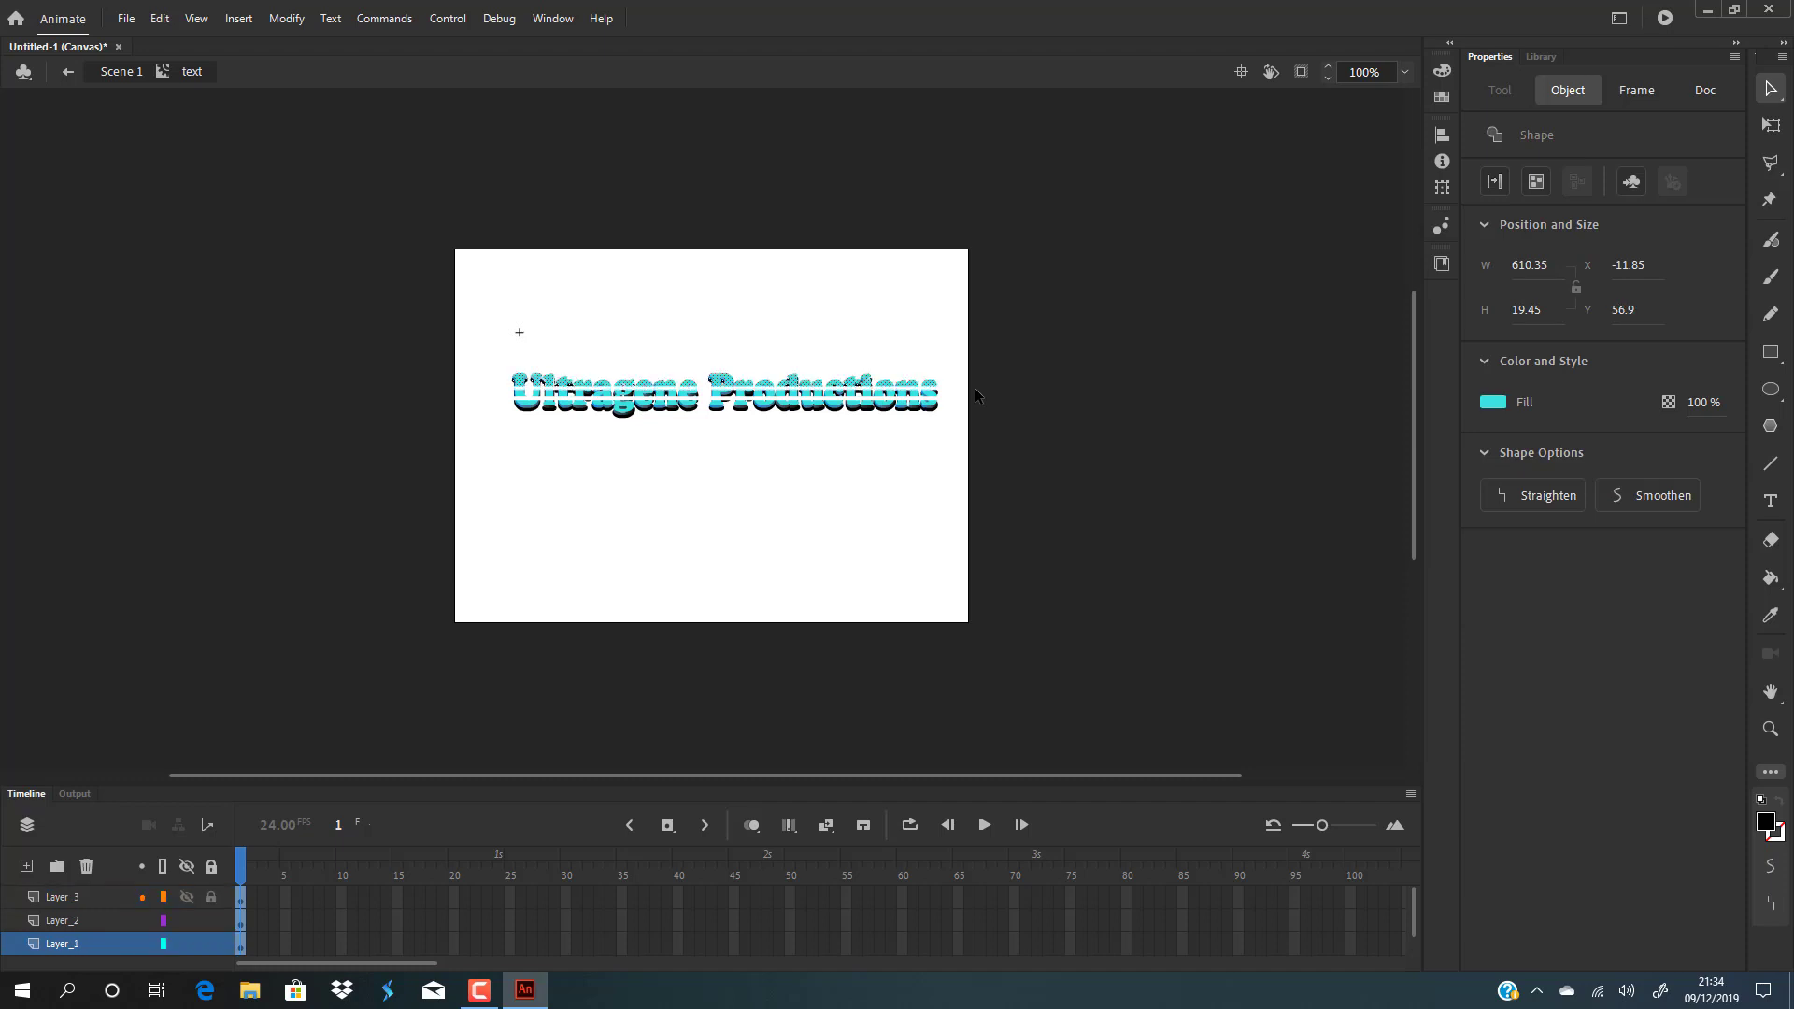
{"action": "left_click", "coordinate": [846, 483]}
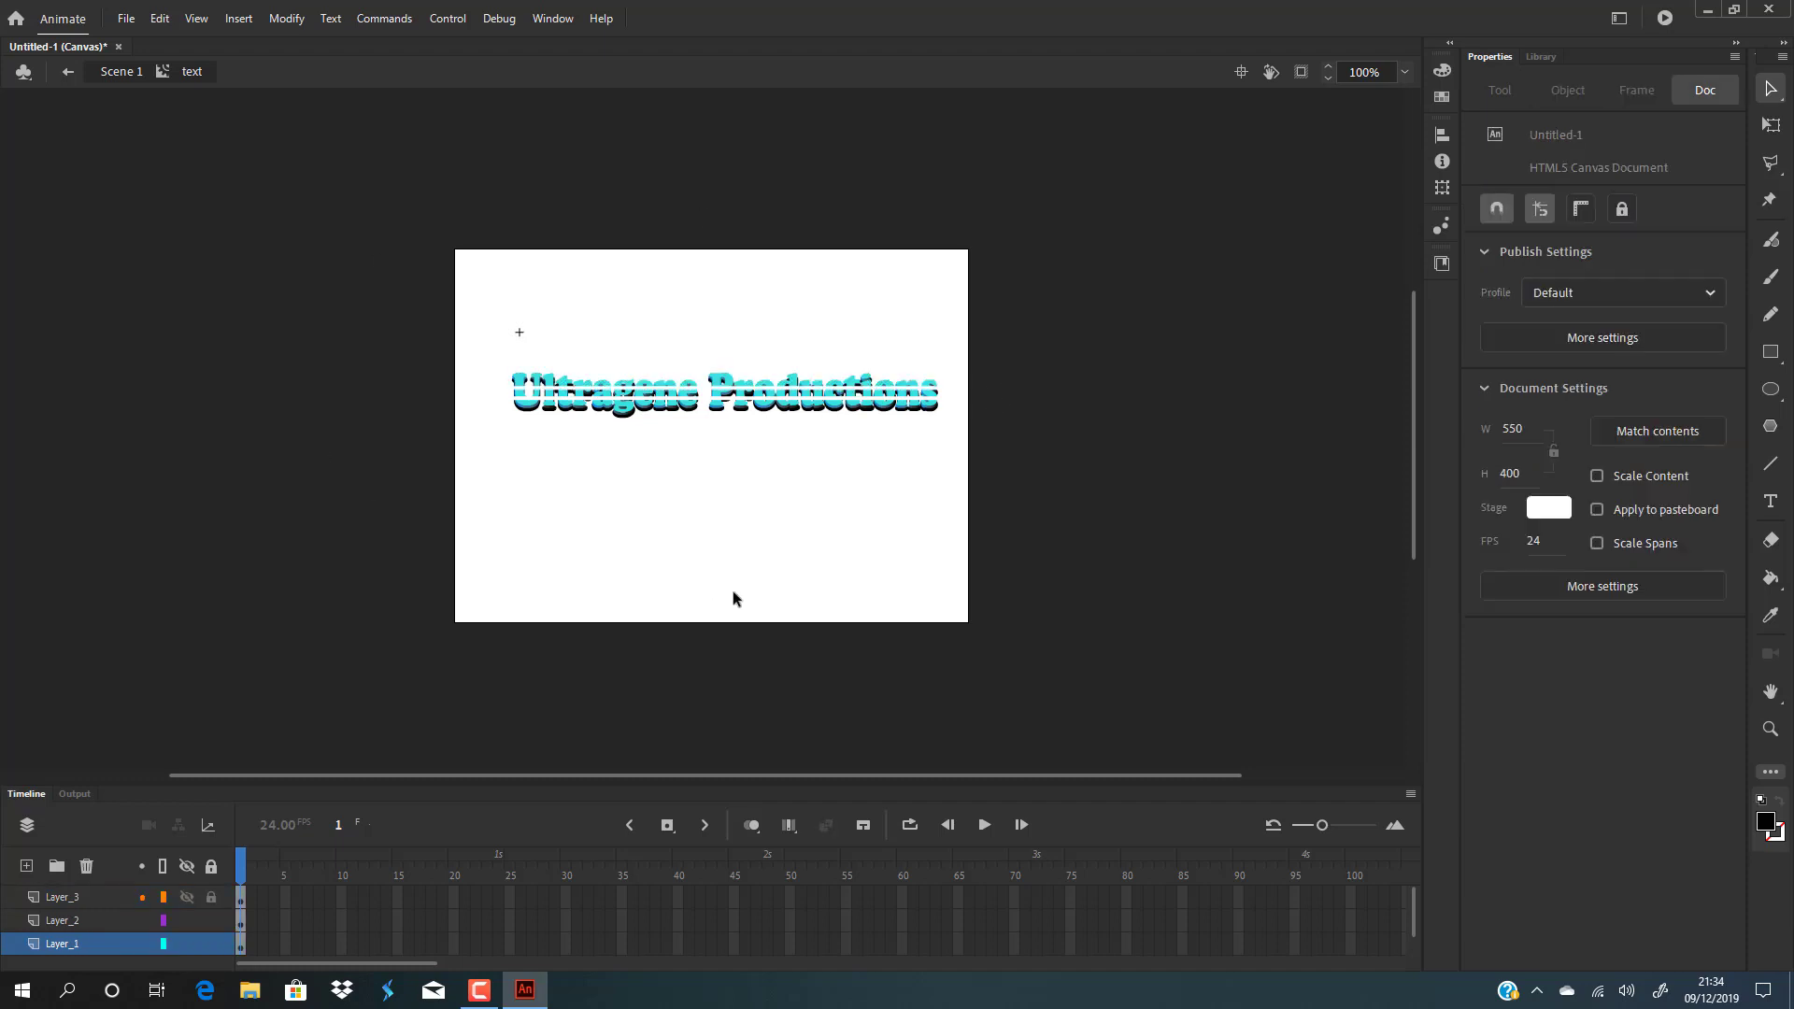
{"action": "double_click", "coordinate": [765, 510]}
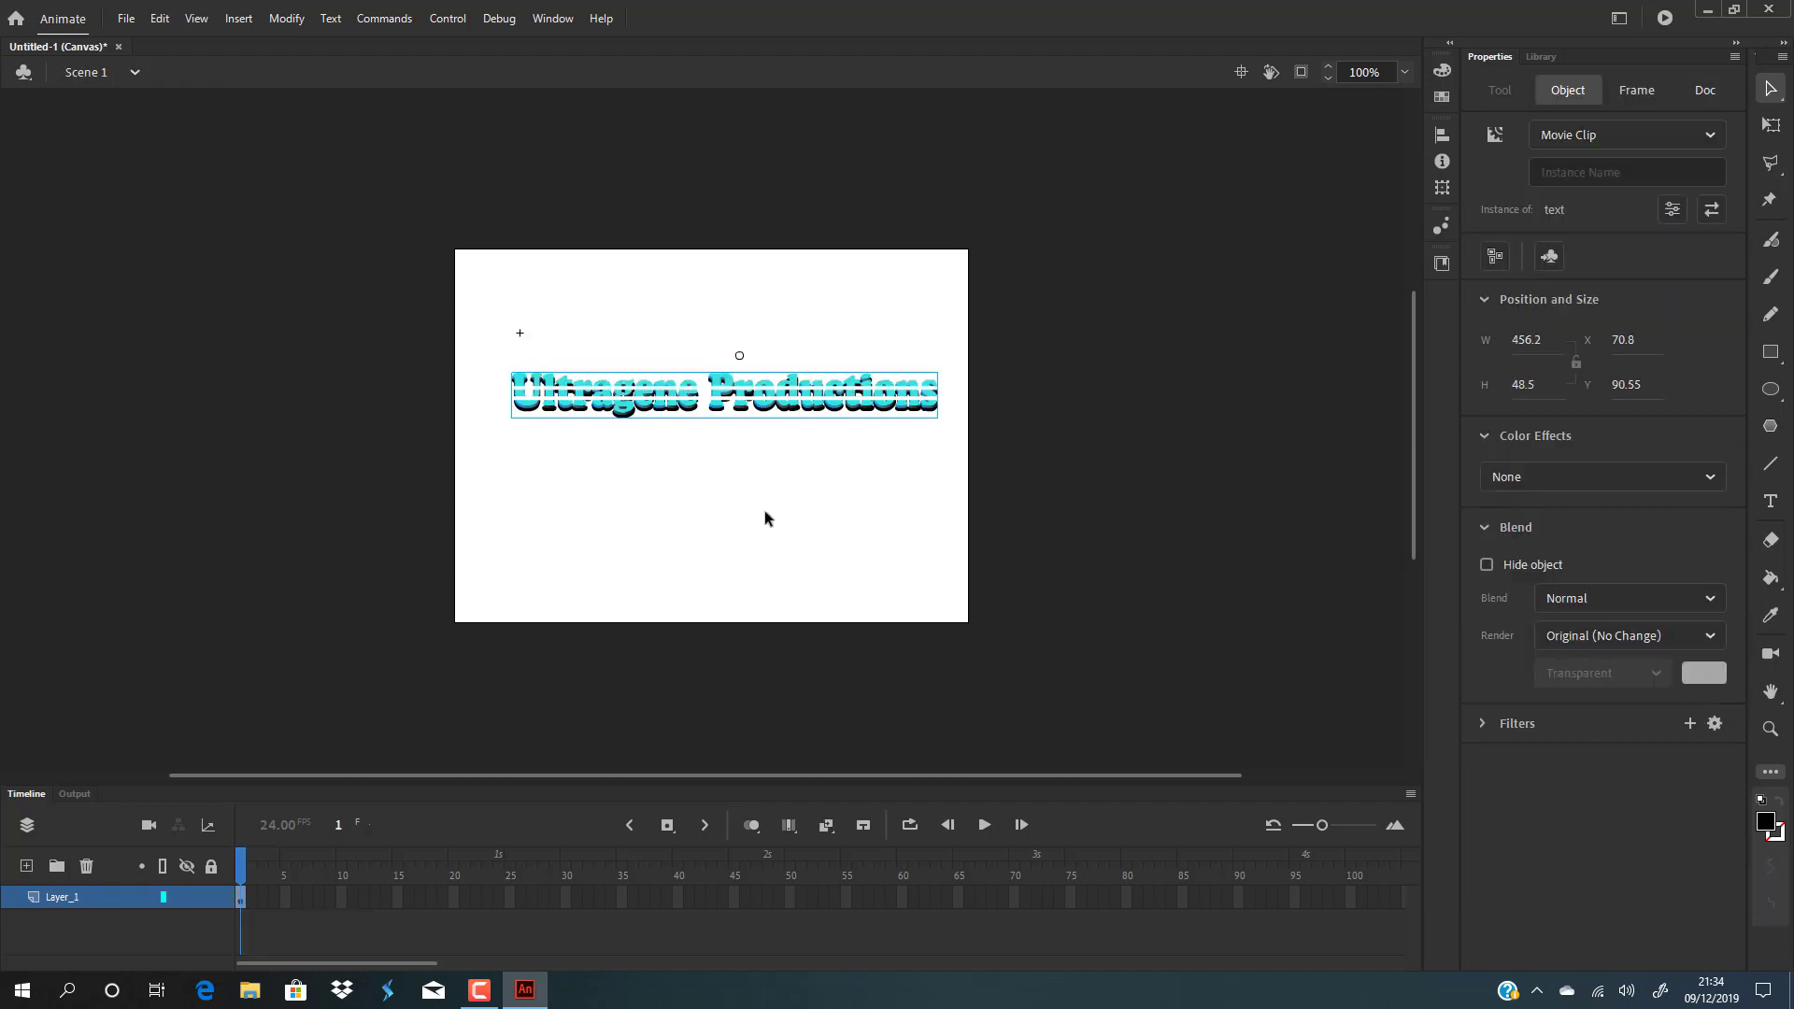
- Undo the lettering shift and the previous move of the text movie clip on the stage
{"action": "key", "text": "ctrl+z"}
{"action": "key", "text": "ctrl+z"}
{"action": "key", "text": "ctrl+z"}
{"action": "key", "text": "ctrl+z"}
{"action": "key", "text": "ctrl+z"}
{"action": "key", "text": "ctrl+z"}
{"action": "key", "text": "ctrl+z"}
{"action": "key", "text": "ctrl+z"}
{"action": "key", "text": "ctrl+z"}
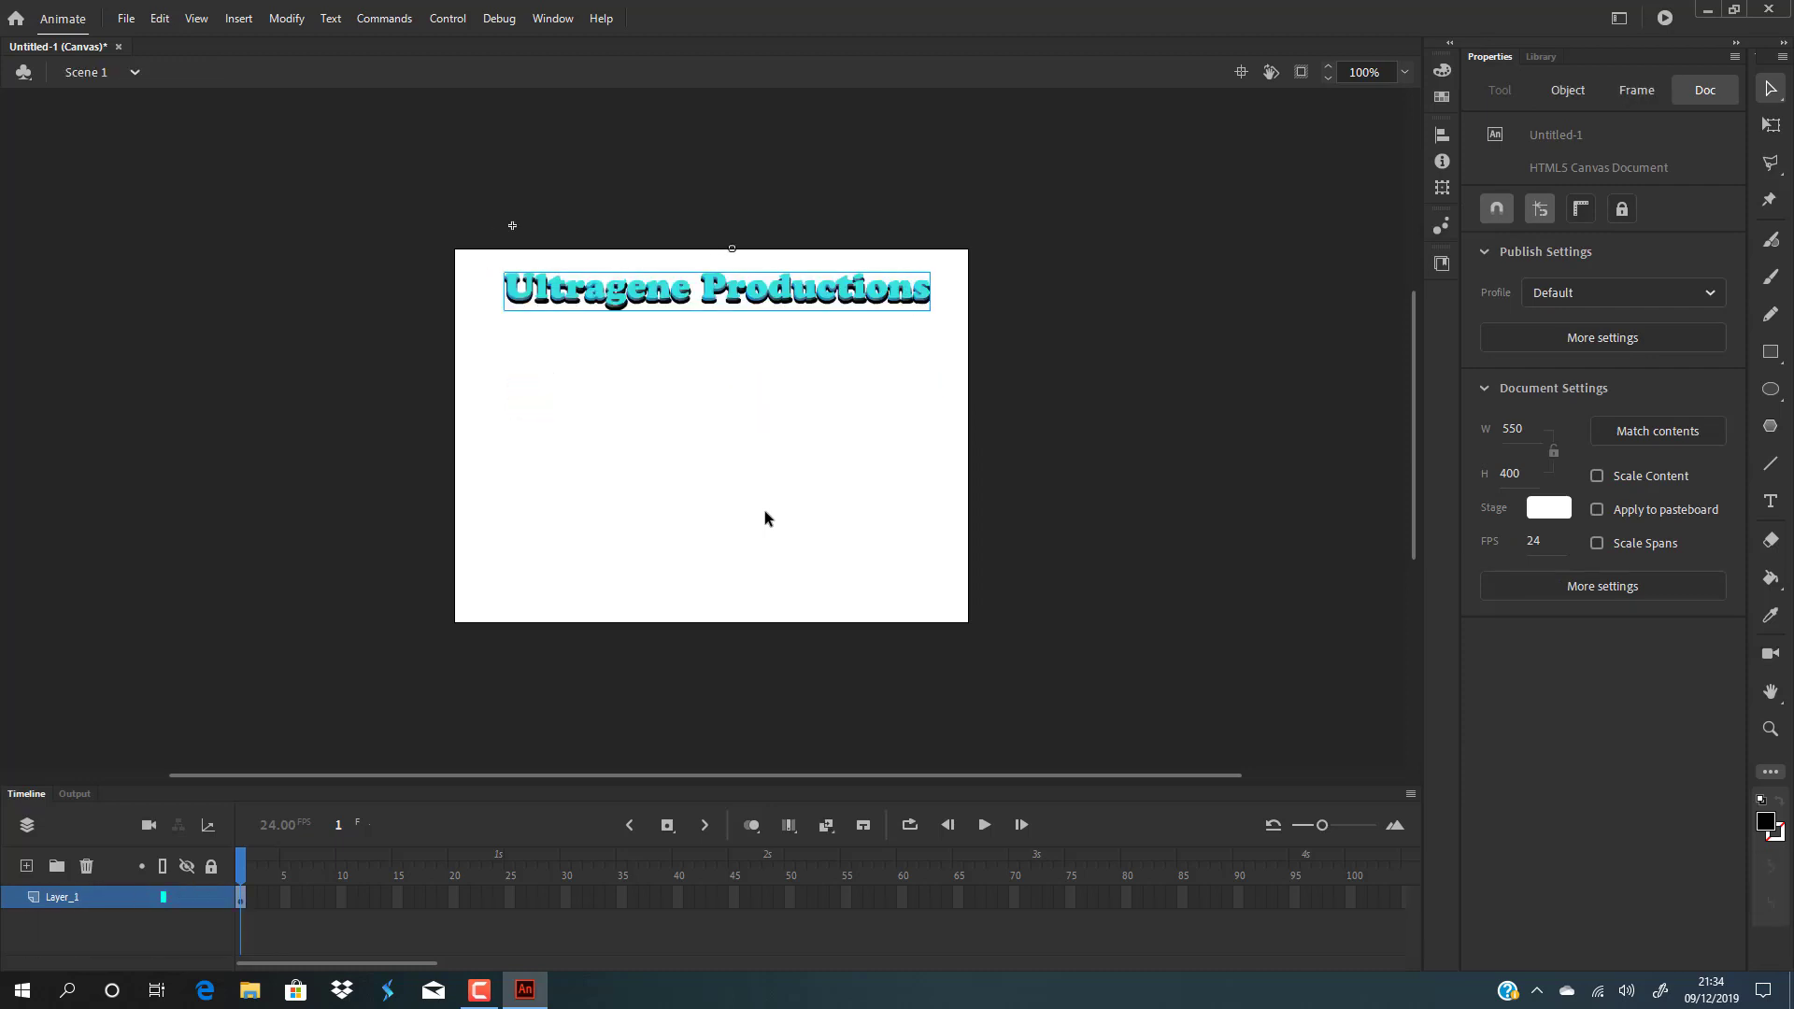
- Move the text movie clip to about X 53, Y 26 and draw a black oval about 446 by 80 just below it
{"action": "left_click_drag", "start_coordinate": [743, 295], "coordinate": [730, 351]}
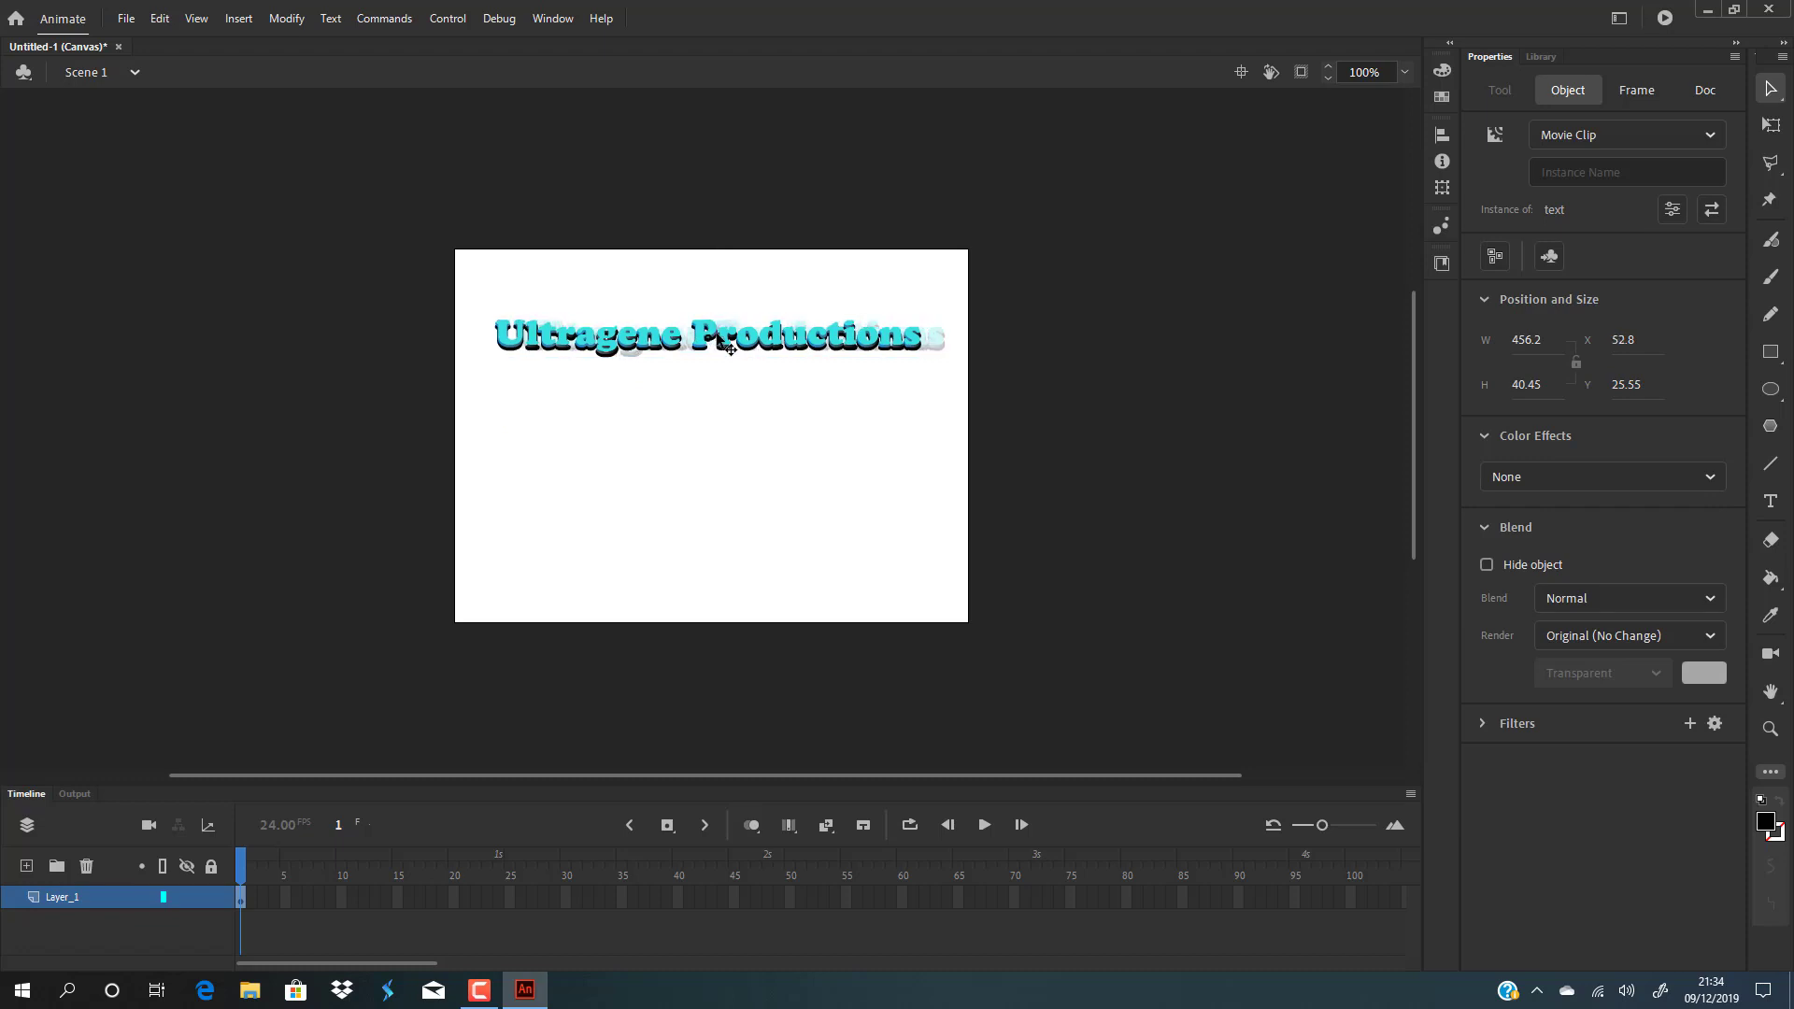
{"action": "left_click", "coordinate": [749, 405]}
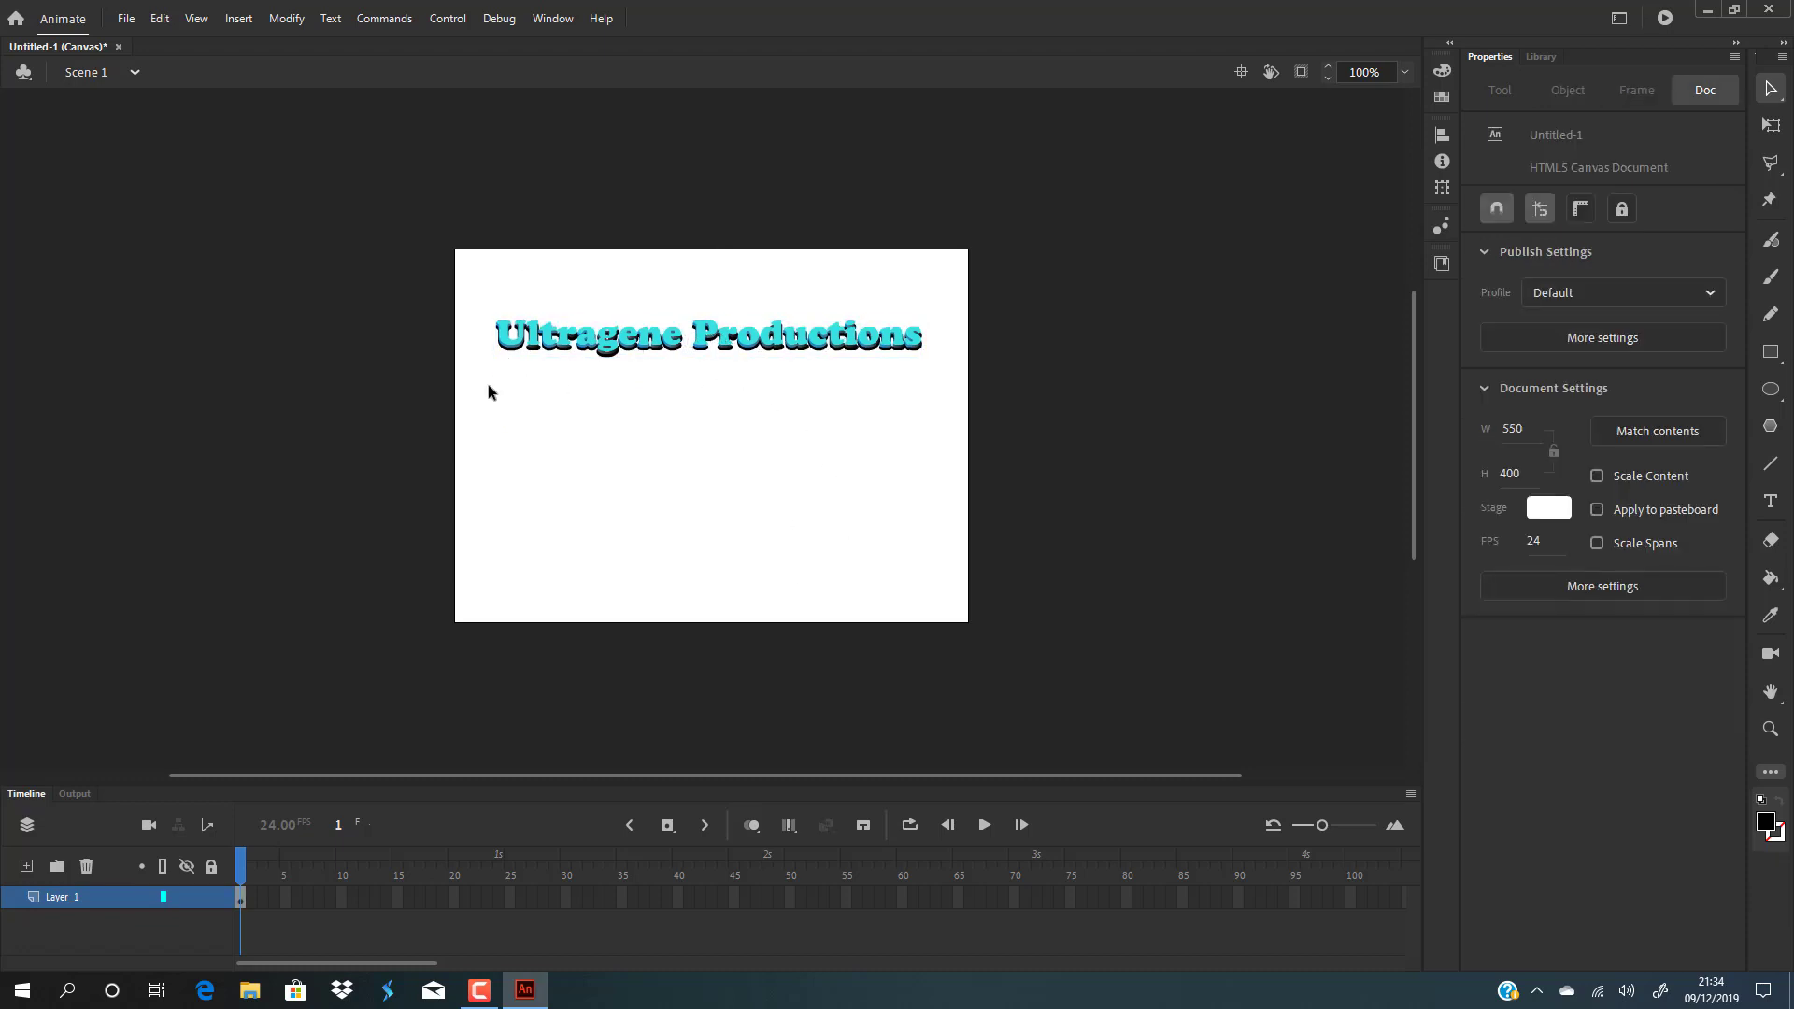
{"action": "left_click", "coordinate": [1771, 389]}
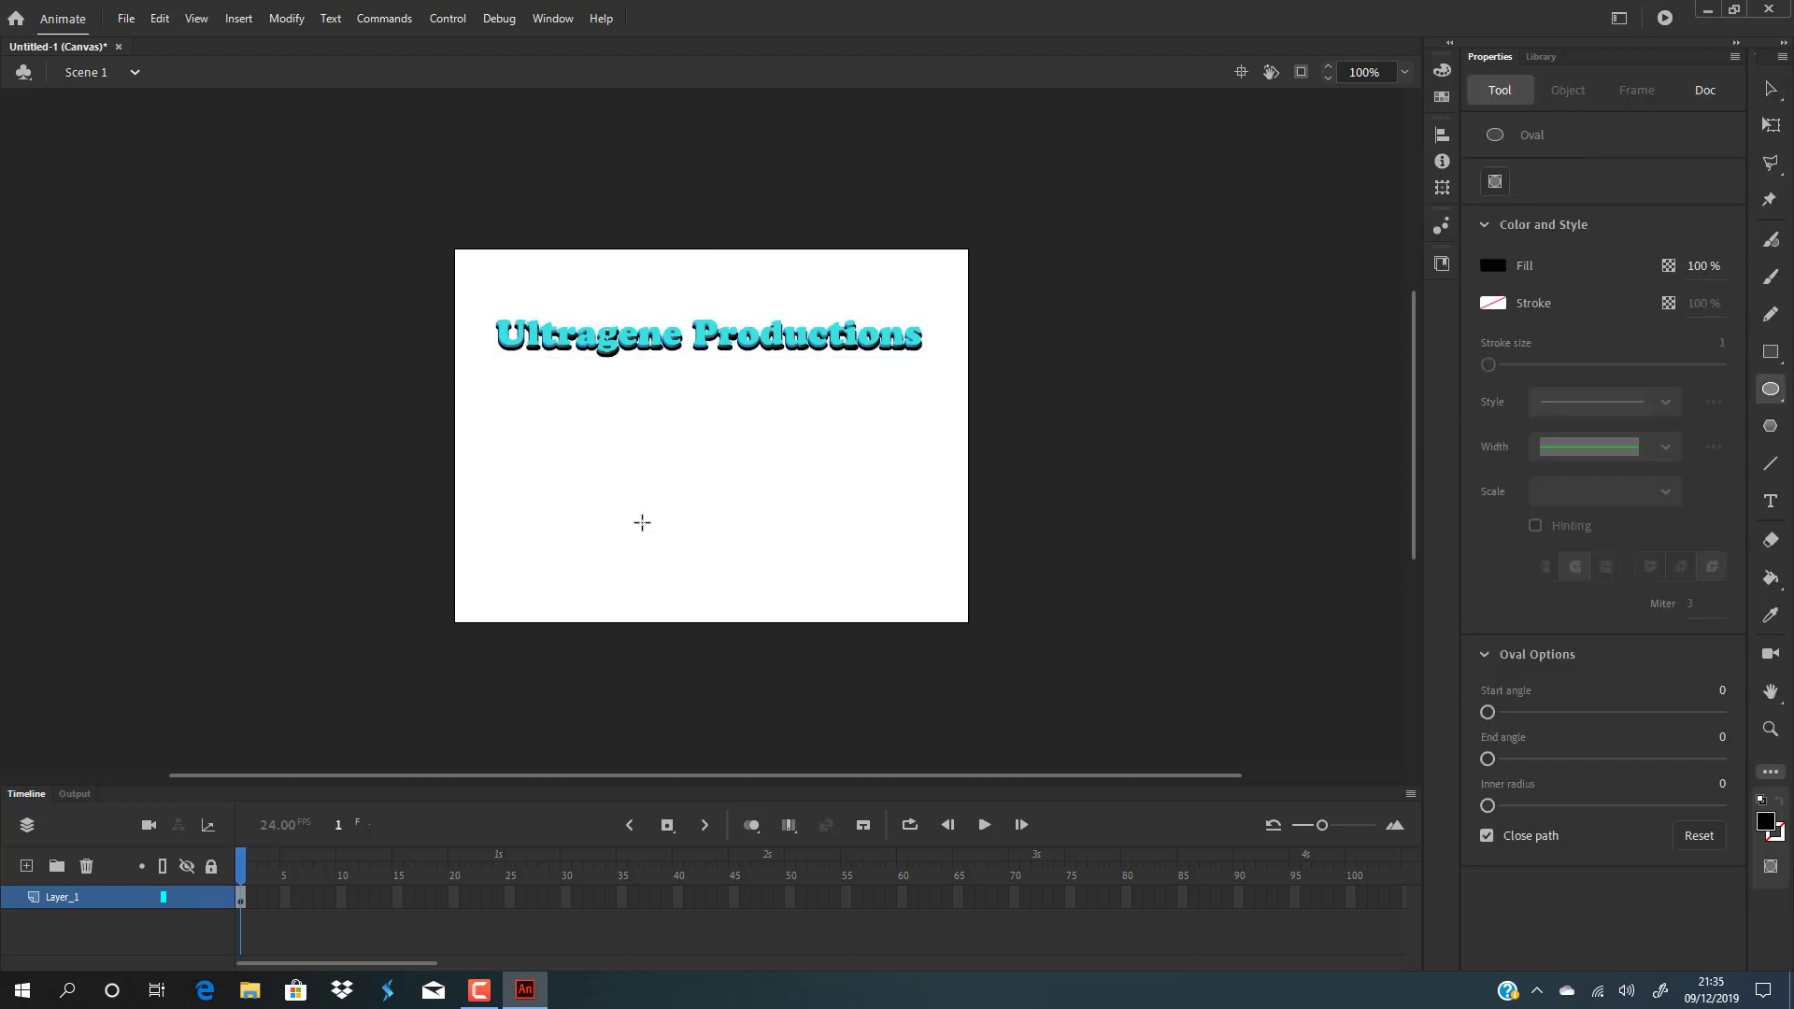
{"action": "left_click_drag", "start_coordinate": [495, 357], "coordinate": [913, 432]}
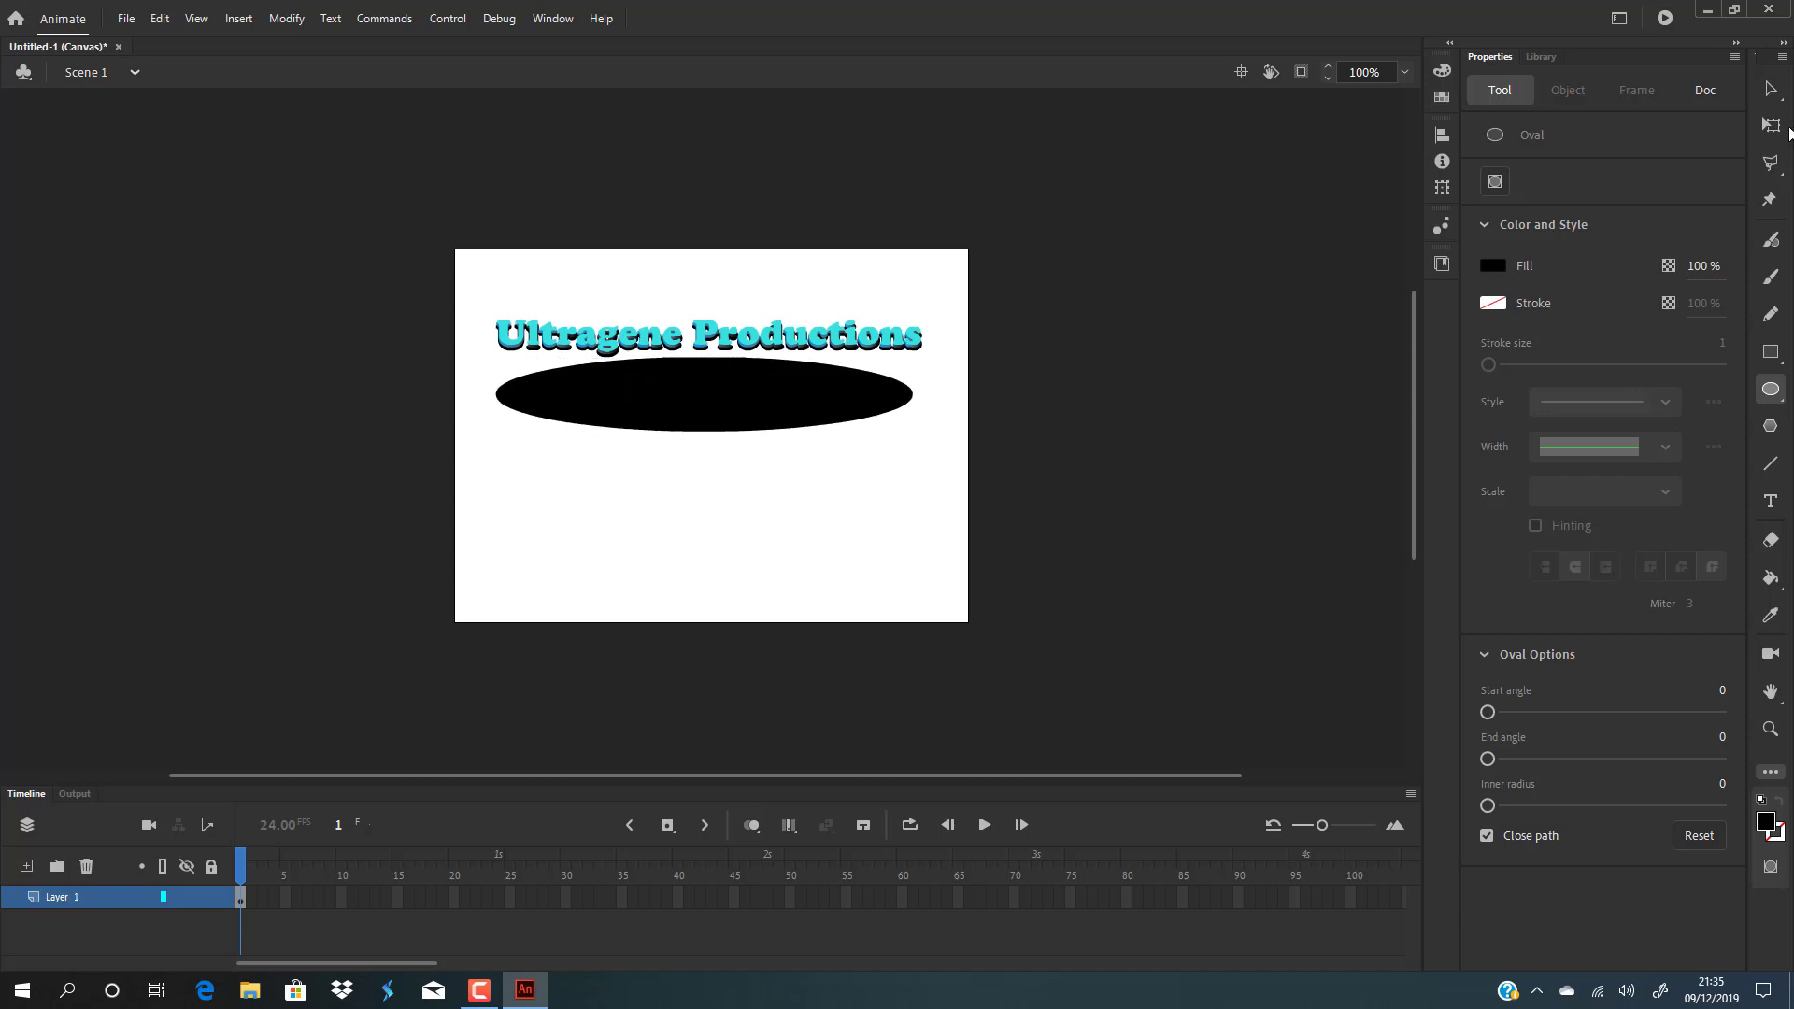
- Move the text movie clip down so it overlaps the upper part of the black oval, and deselect it
{"action": "left_click", "coordinate": [1771, 89]}
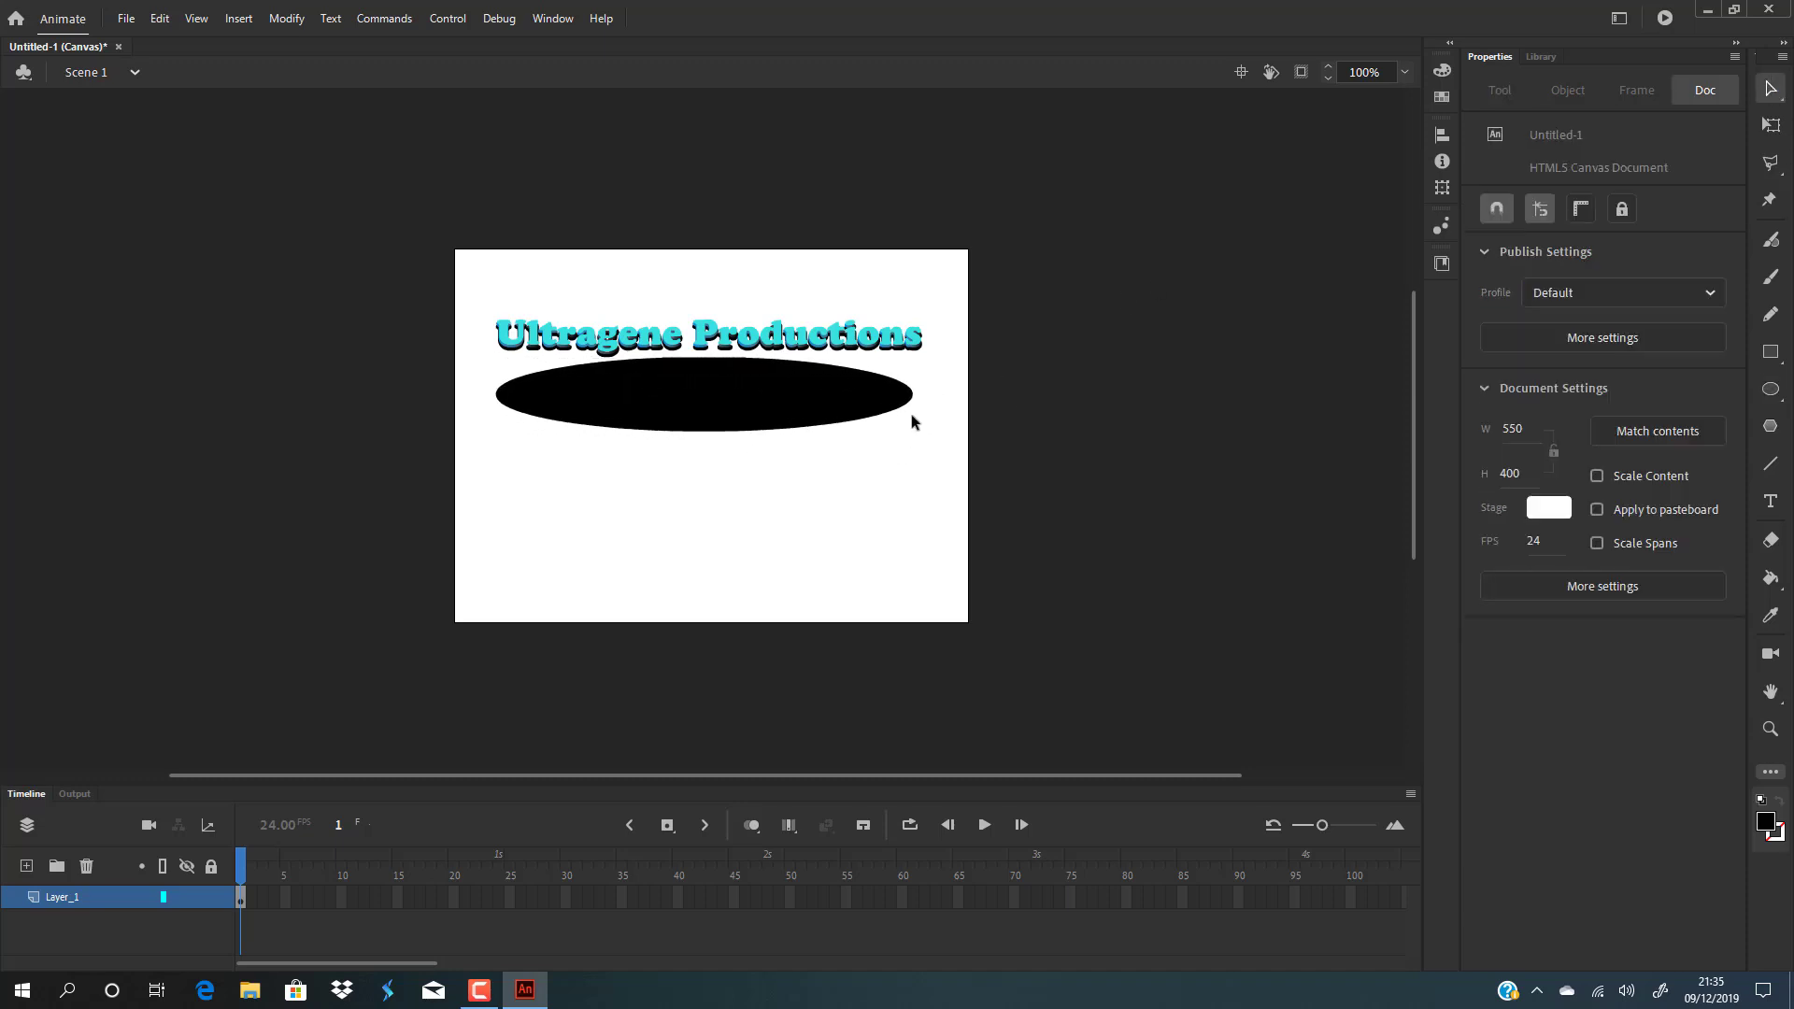
{"action": "left_click", "coordinate": [754, 338]}
{"action": "left_click_drag", "start_coordinate": [755, 337], "coordinate": [758, 400]}
{"action": "left_click", "coordinate": [816, 469]}
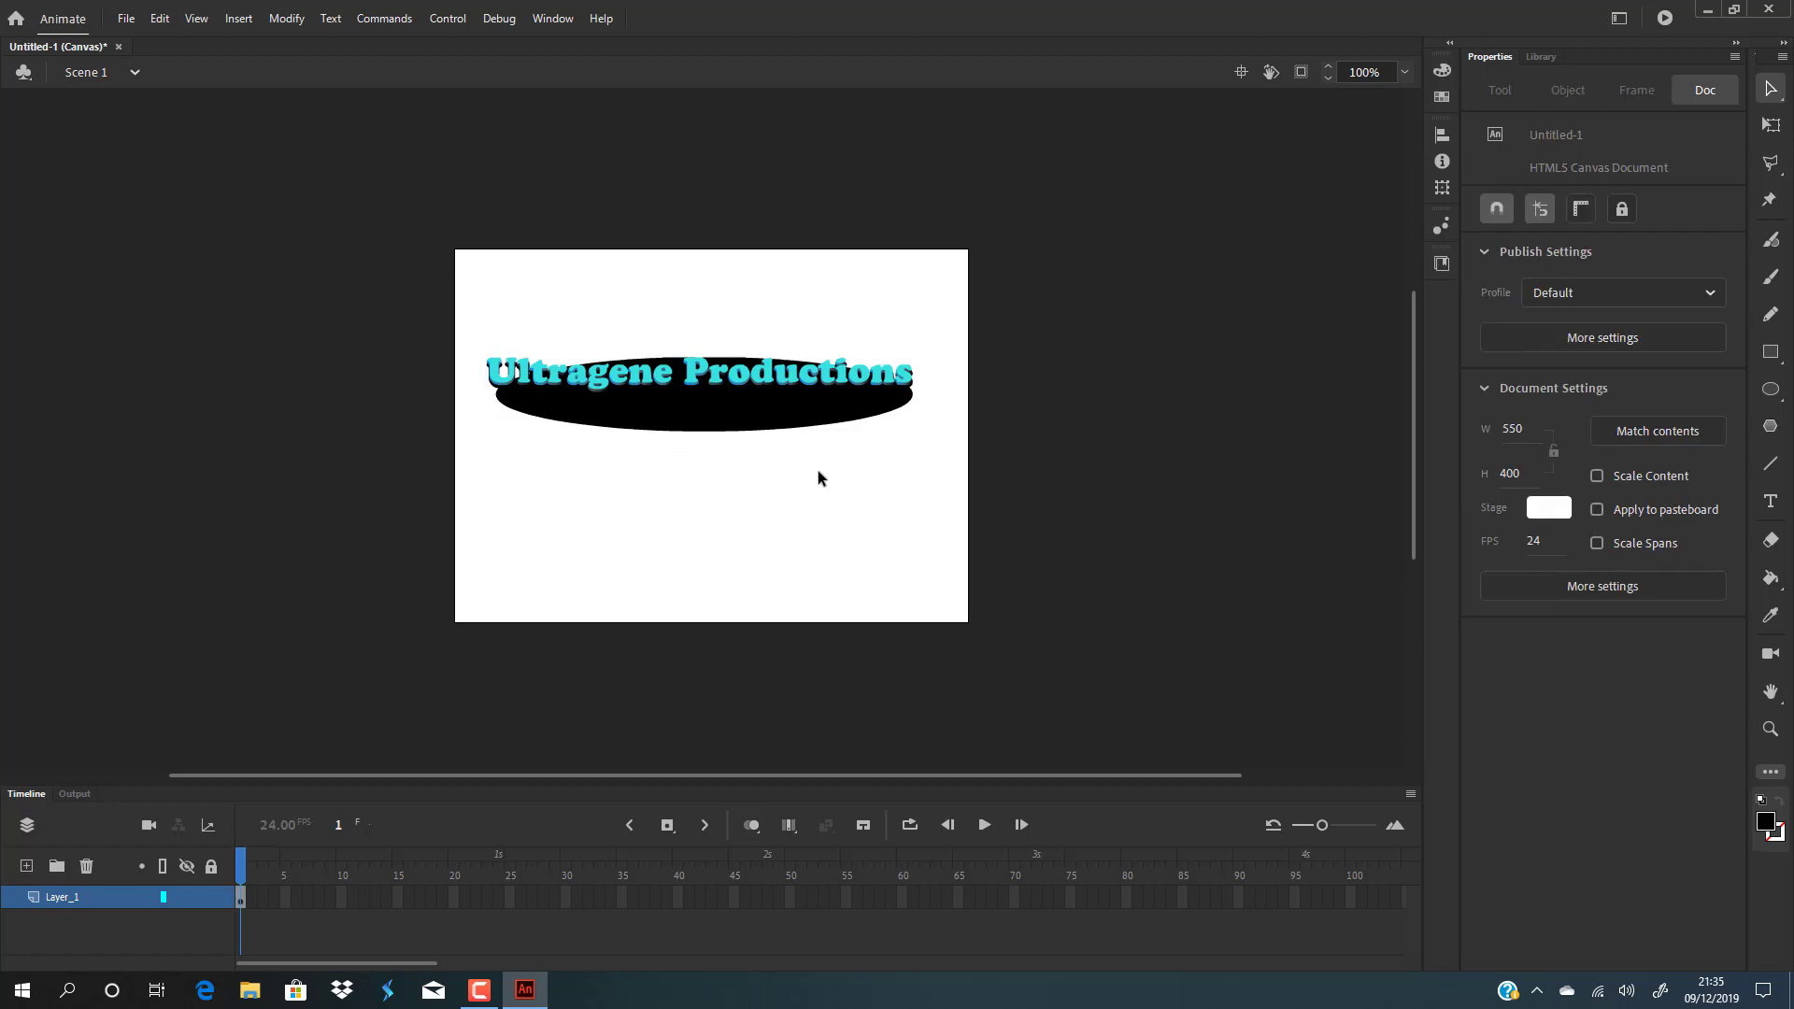
- Delete the black oval behind the text movie clip
{"action": "left_click", "coordinate": [711, 412]}
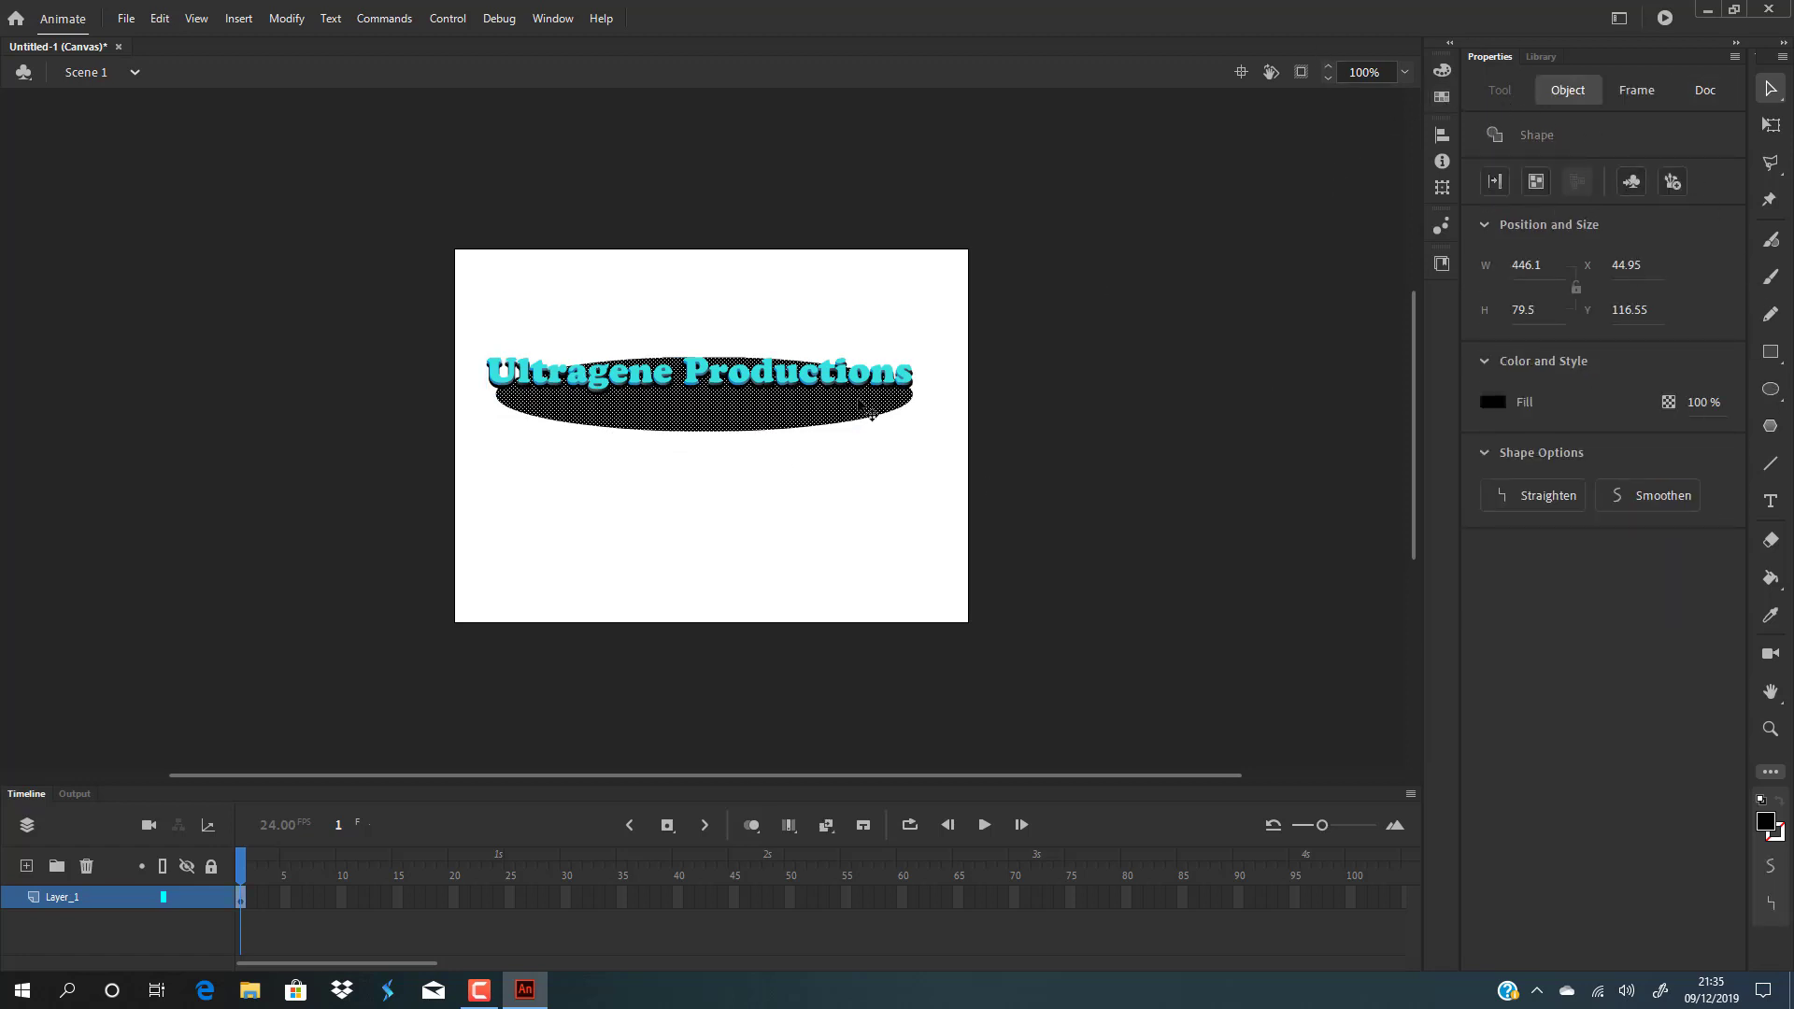
{"action": "left_click", "coordinate": [844, 534]}
{"action": "left_click", "coordinate": [690, 415]}
{"action": "key", "text": "Delete"}
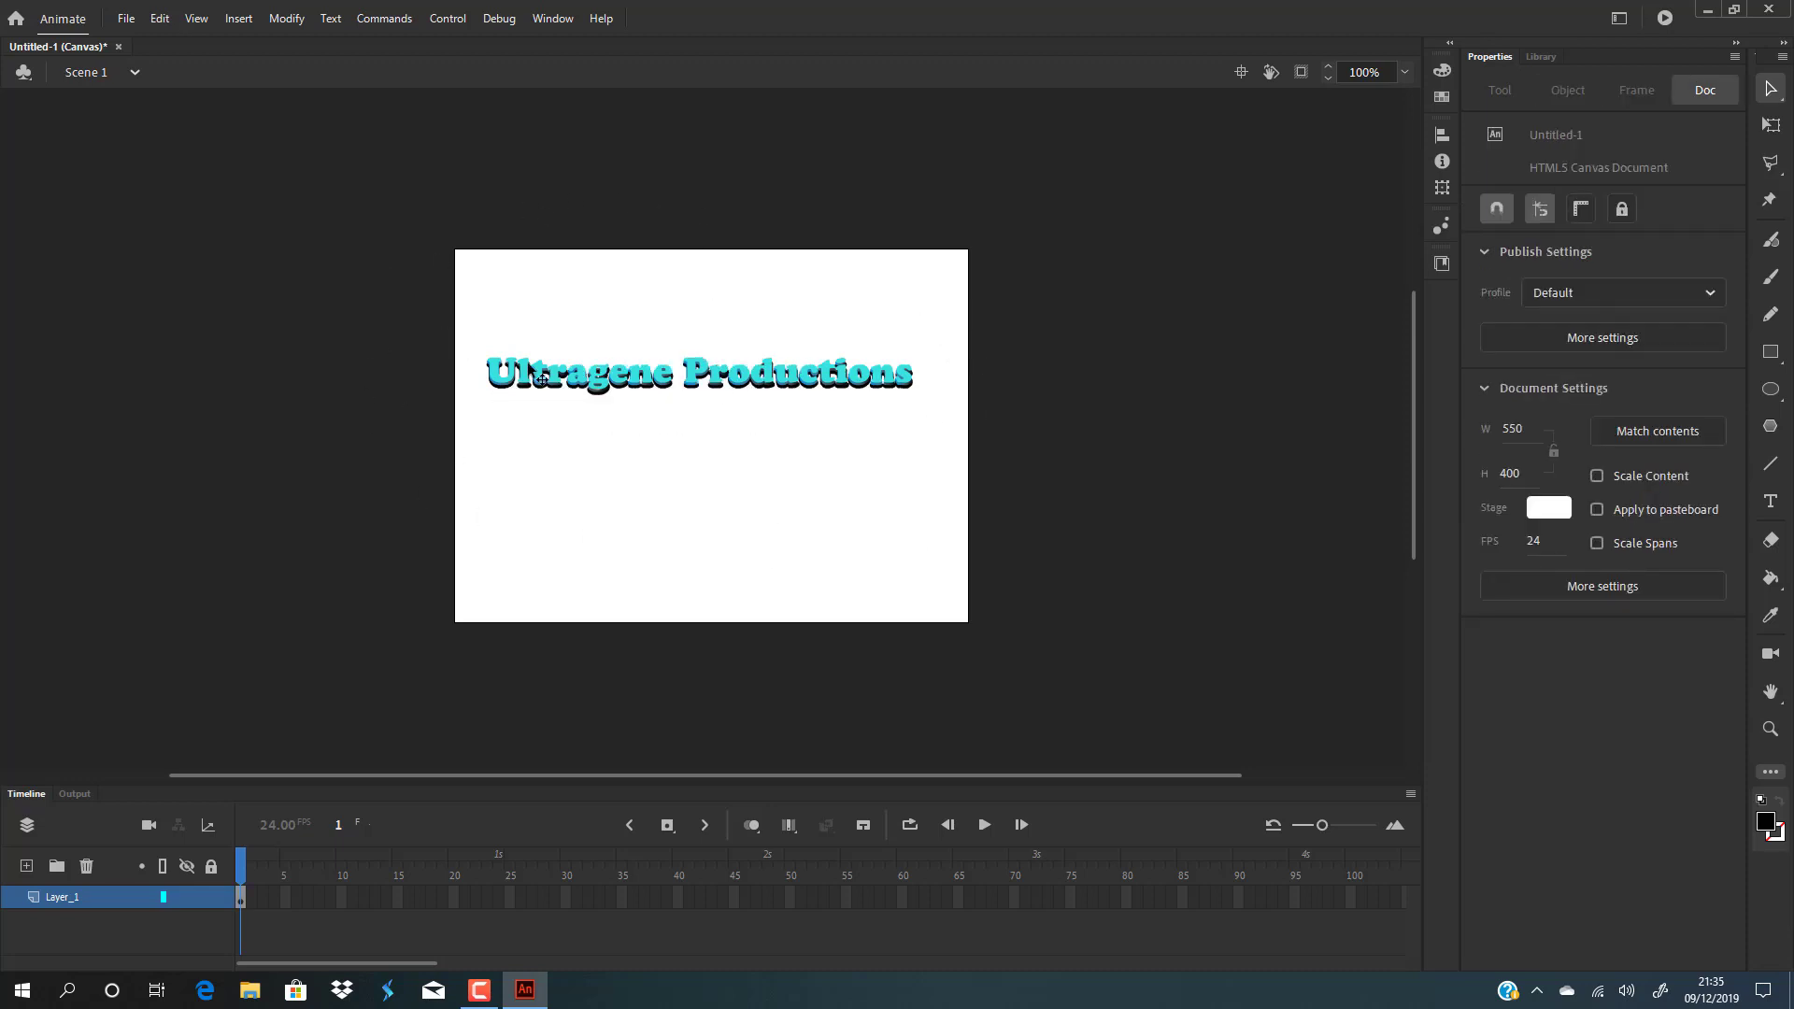
- Move the text movie clip down to about X 66, Y 137 on the stage, and nudge it back up in large increments
{"action": "left_click_drag", "start_coordinate": [540, 378], "coordinate": [540, 314]}
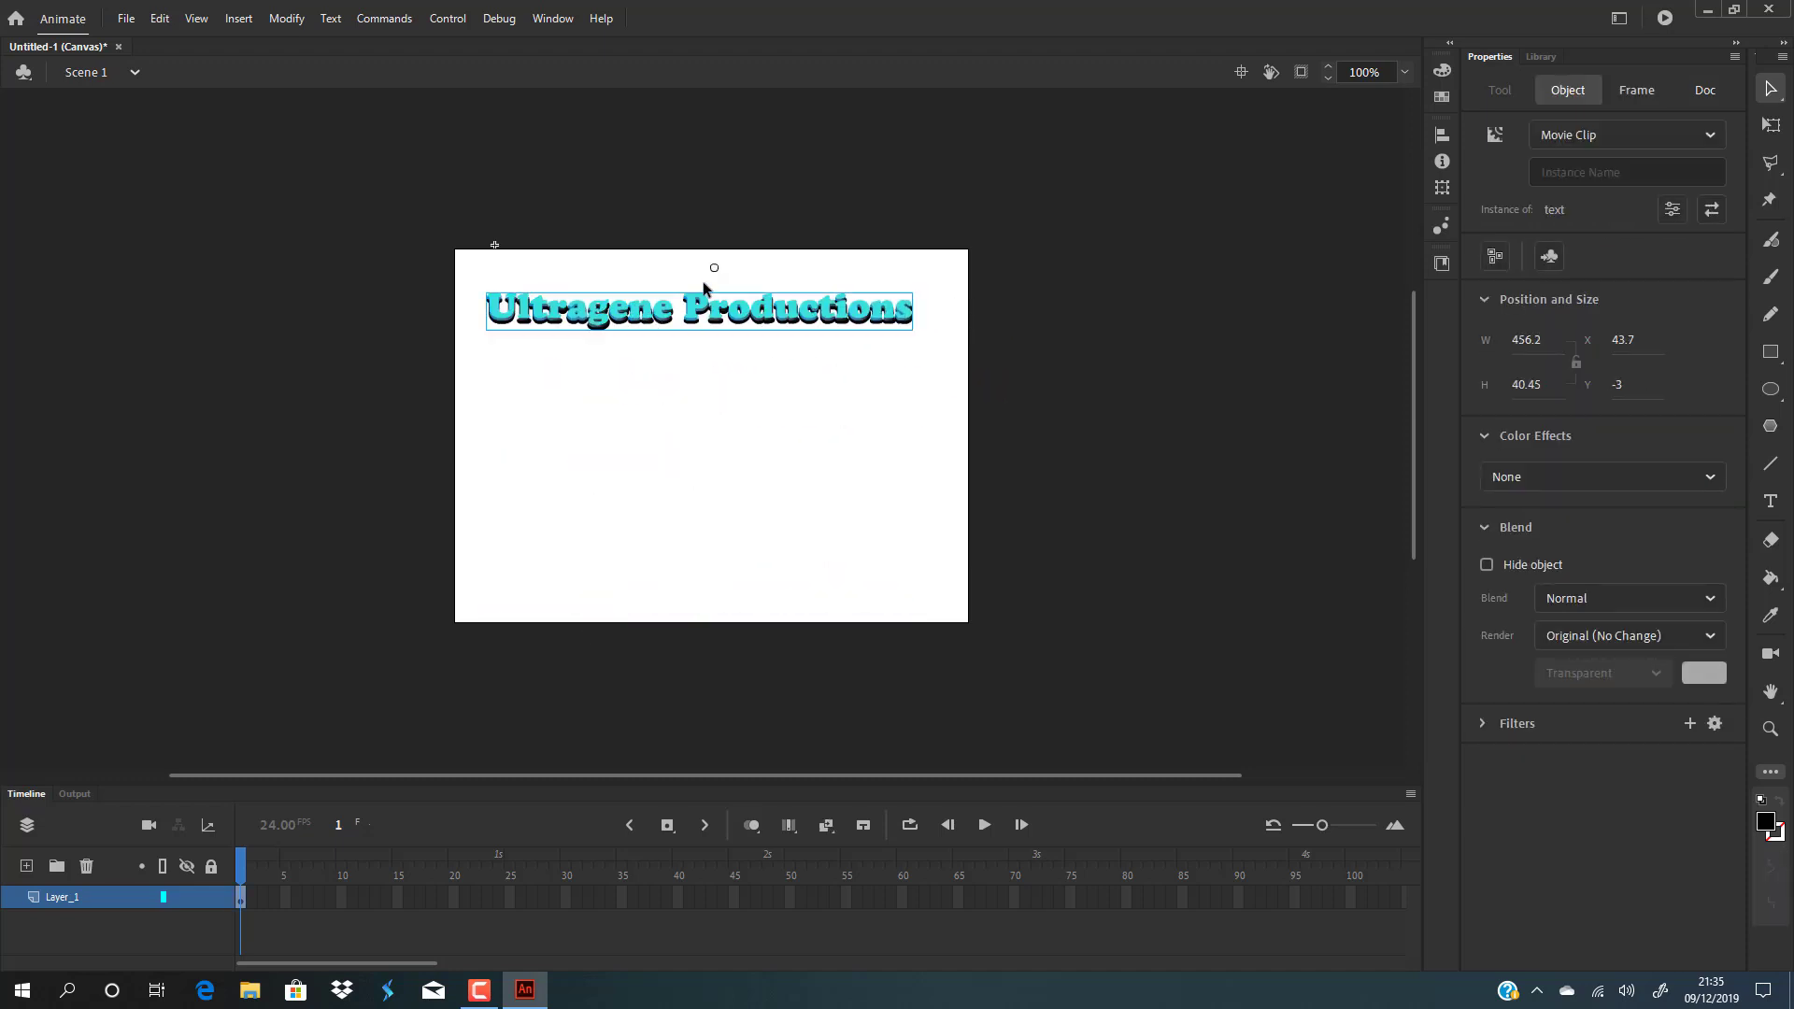
{"action": "left_click_drag", "start_coordinate": [783, 320], "coordinate": [804, 452]}
{"action": "key", "text": "shift+Up"}
{"action": "key", "text": "shift+Up"}
{"action": "key", "text": "shift+Up"}
{"action": "key", "text": "shift+Up"}
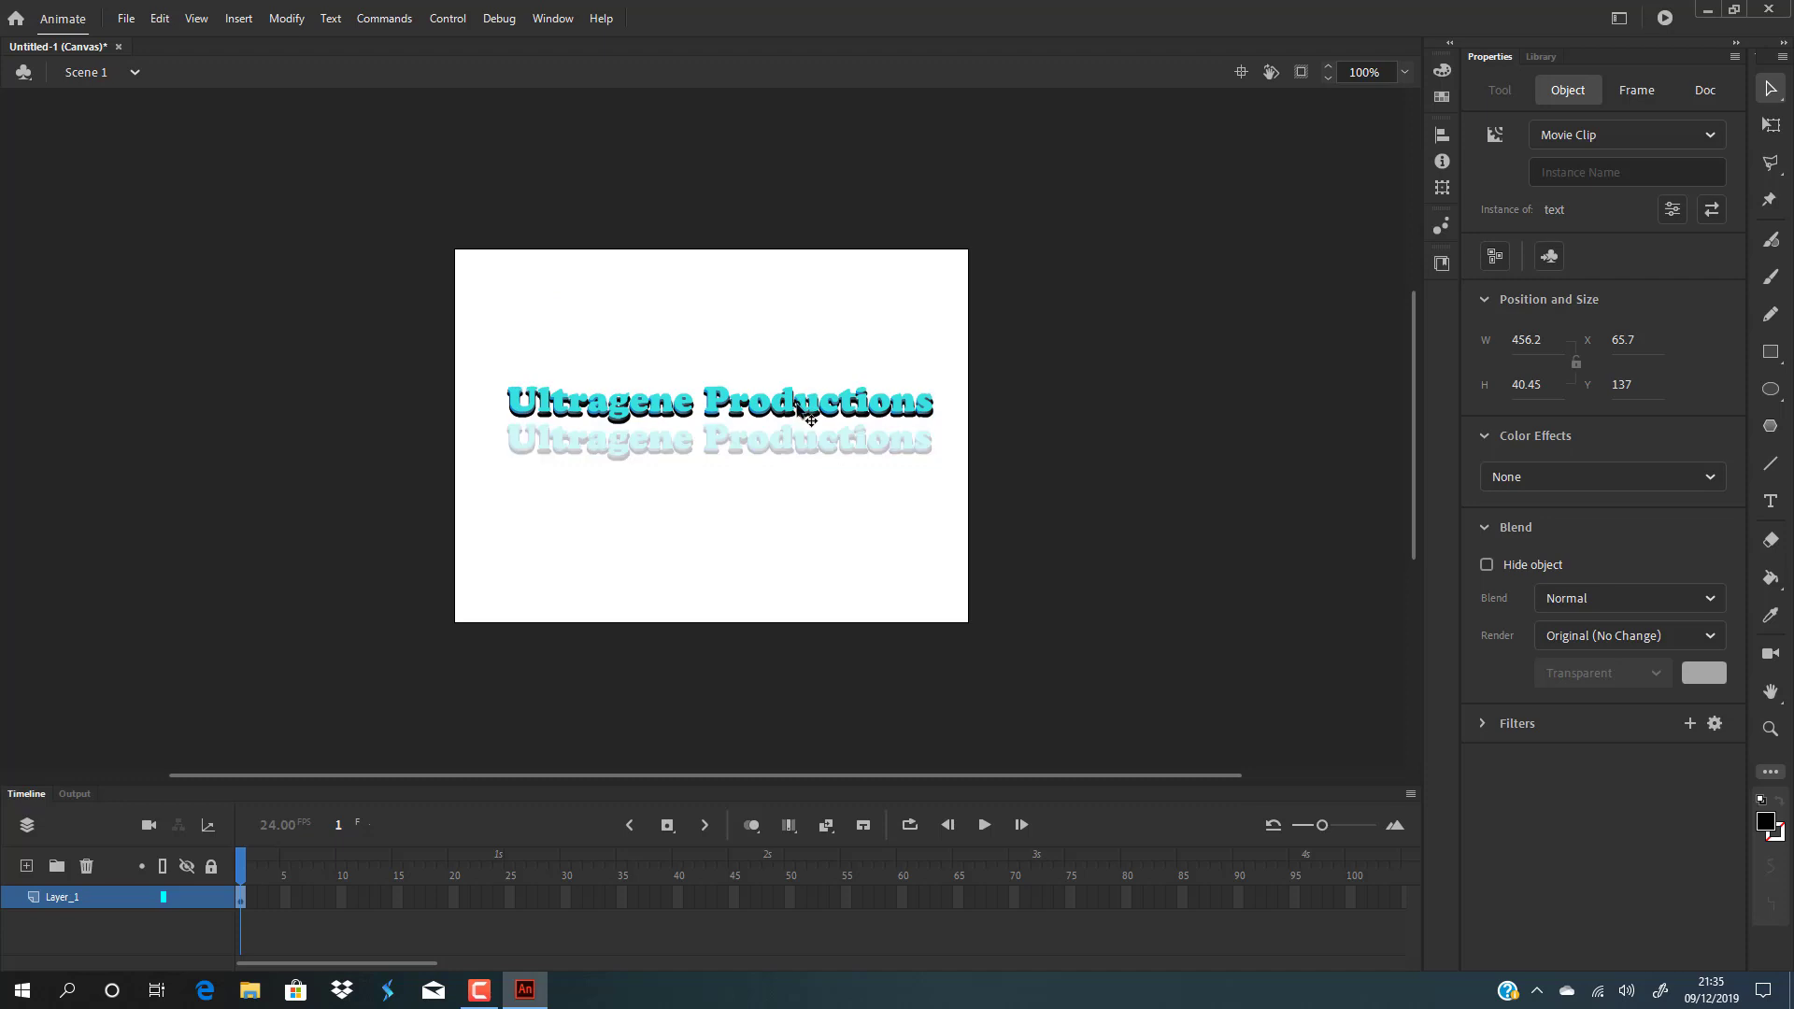